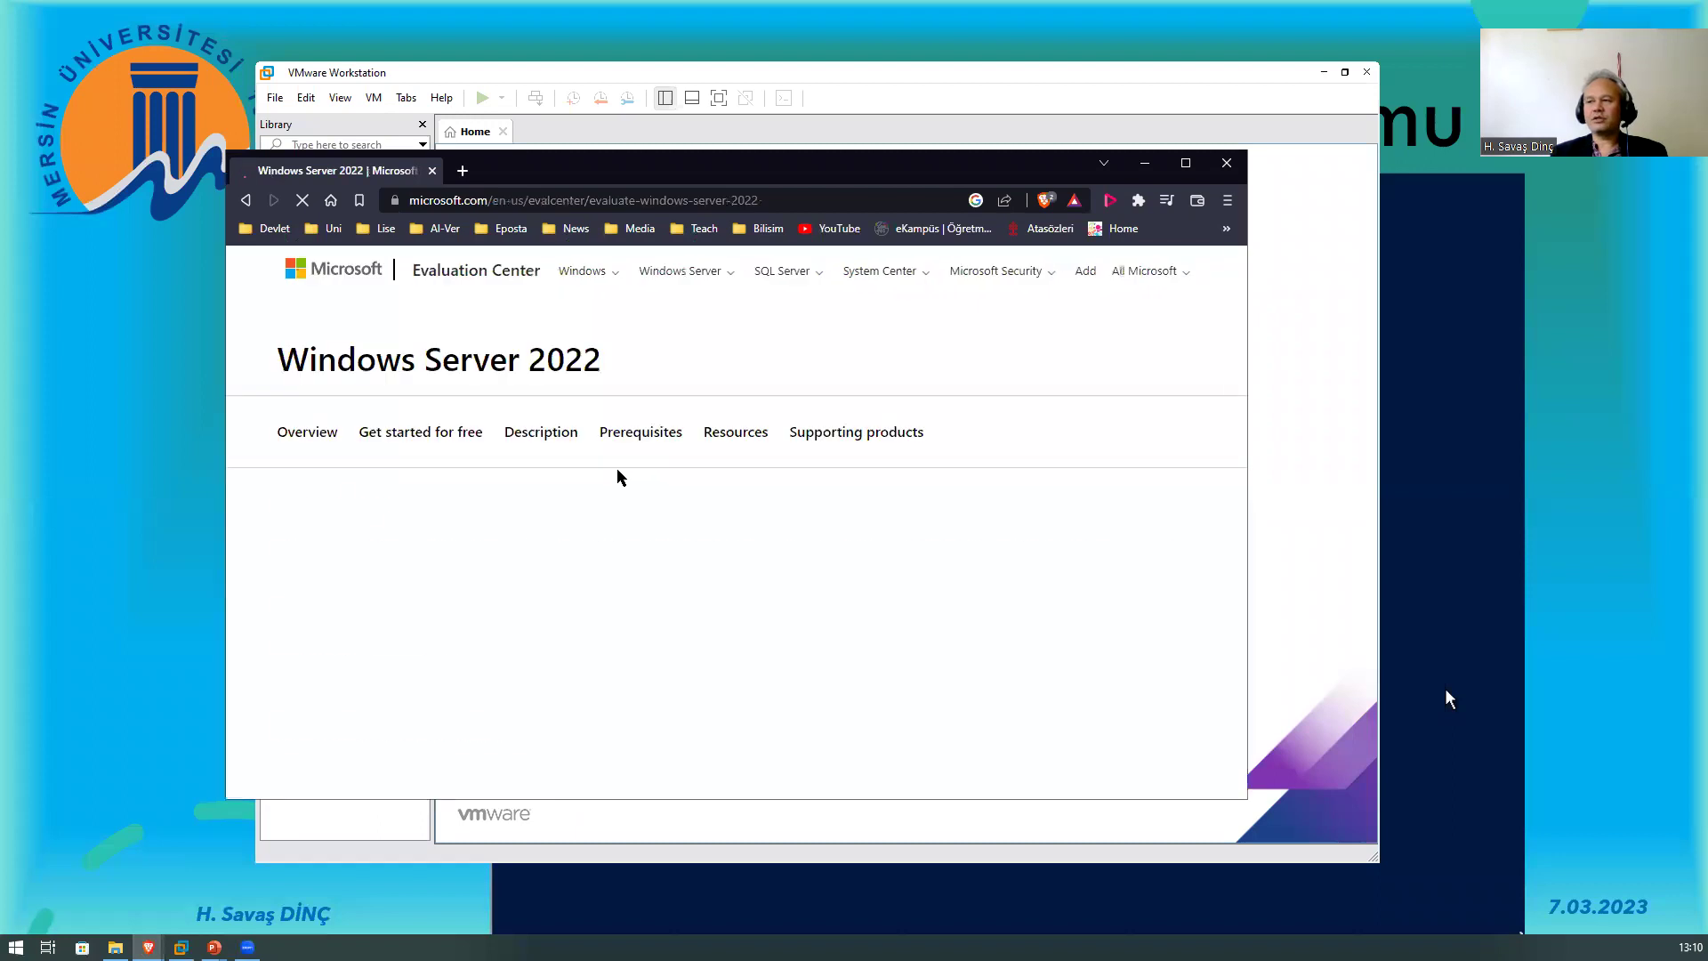
- Examine the overview and download options on the Windows Server 2022 evaluation page
scroll(783, 449, "down", 3)
scroll(783, 449, "up", 3)
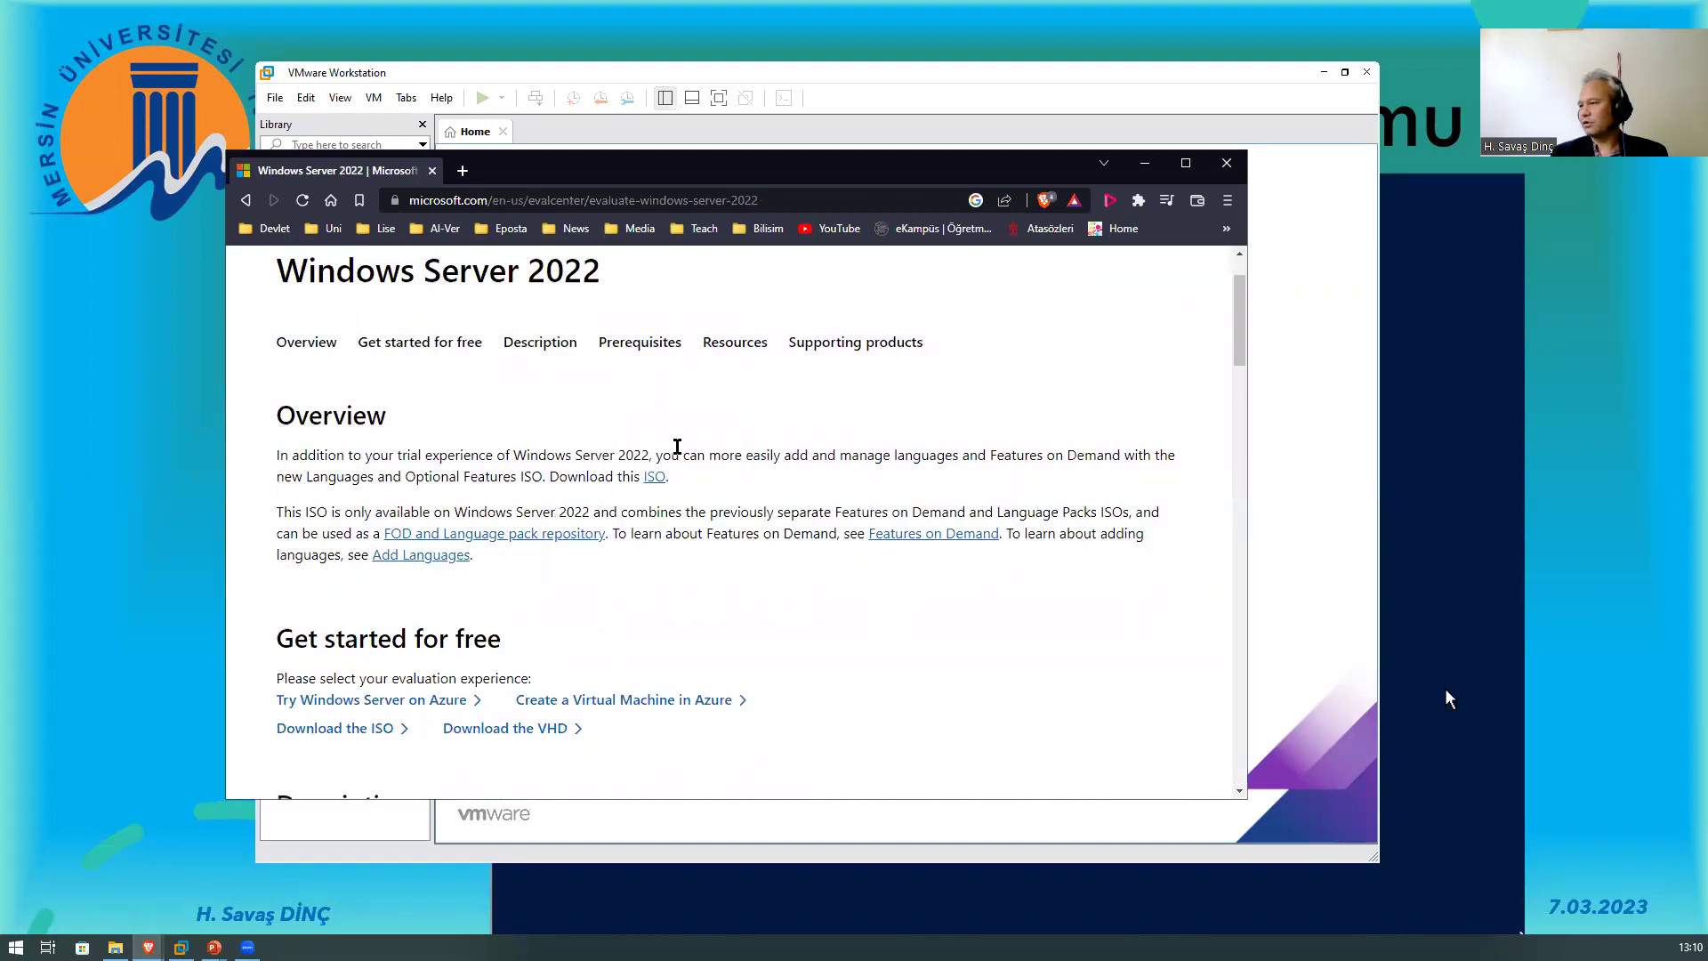
left_click_drag(673, 455, 748, 455)
left_click_drag(1034, 512, 1106, 509)
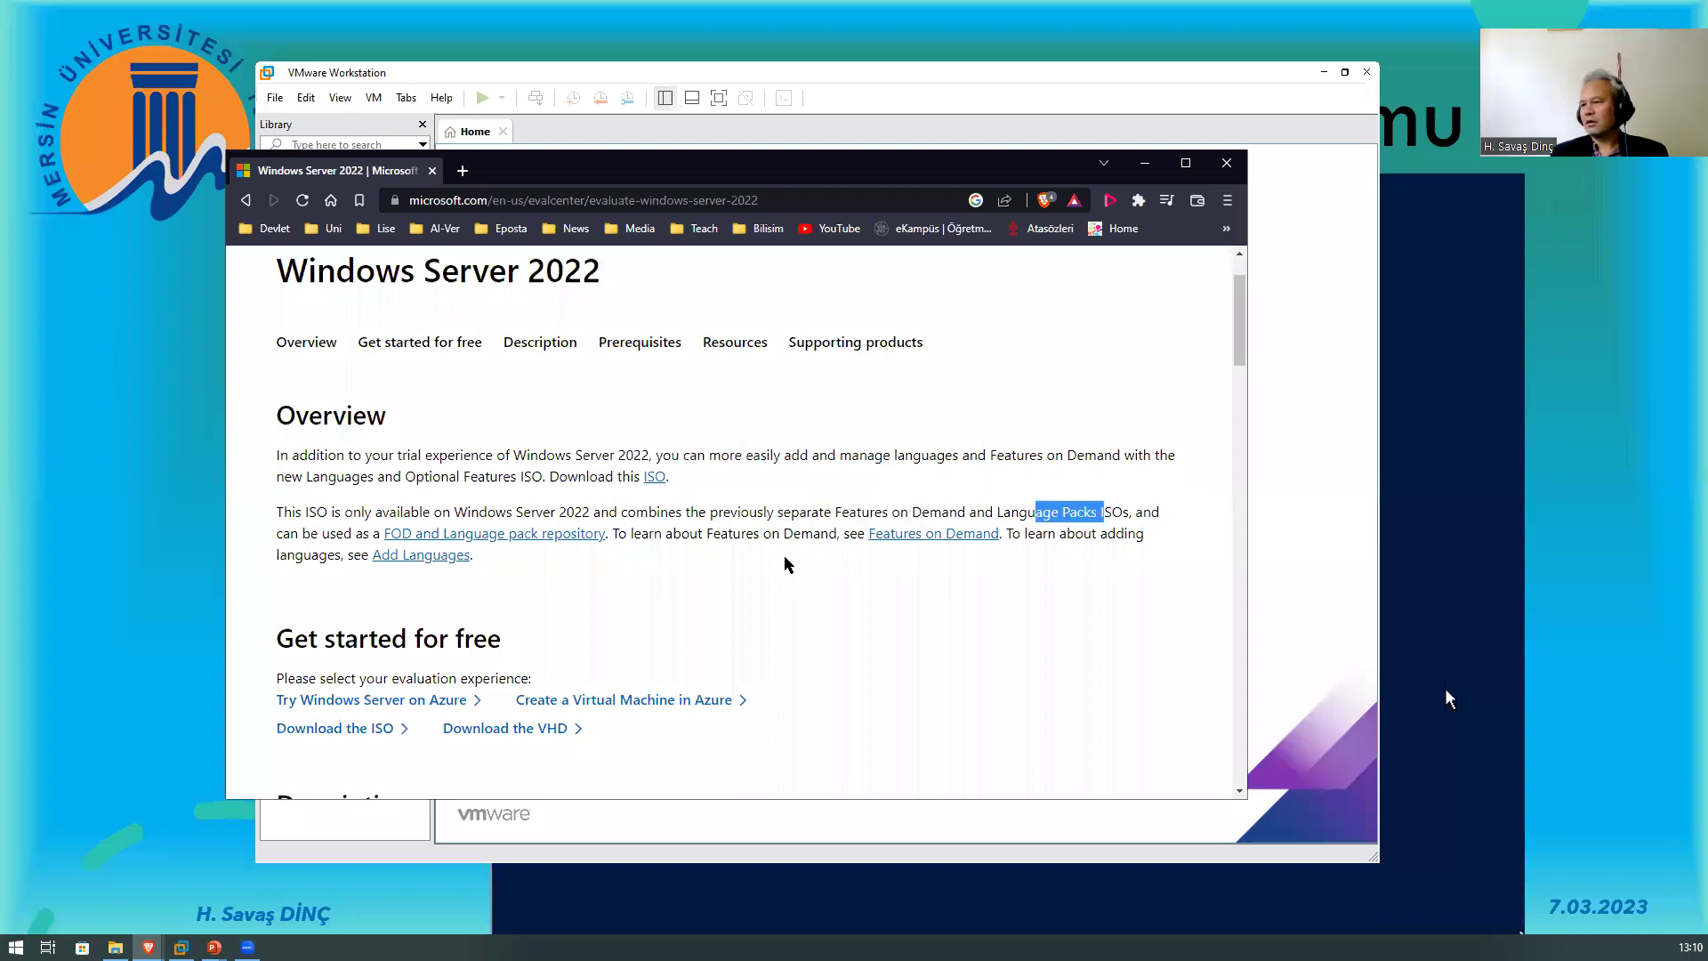
scroll(783, 555, "down", 3)
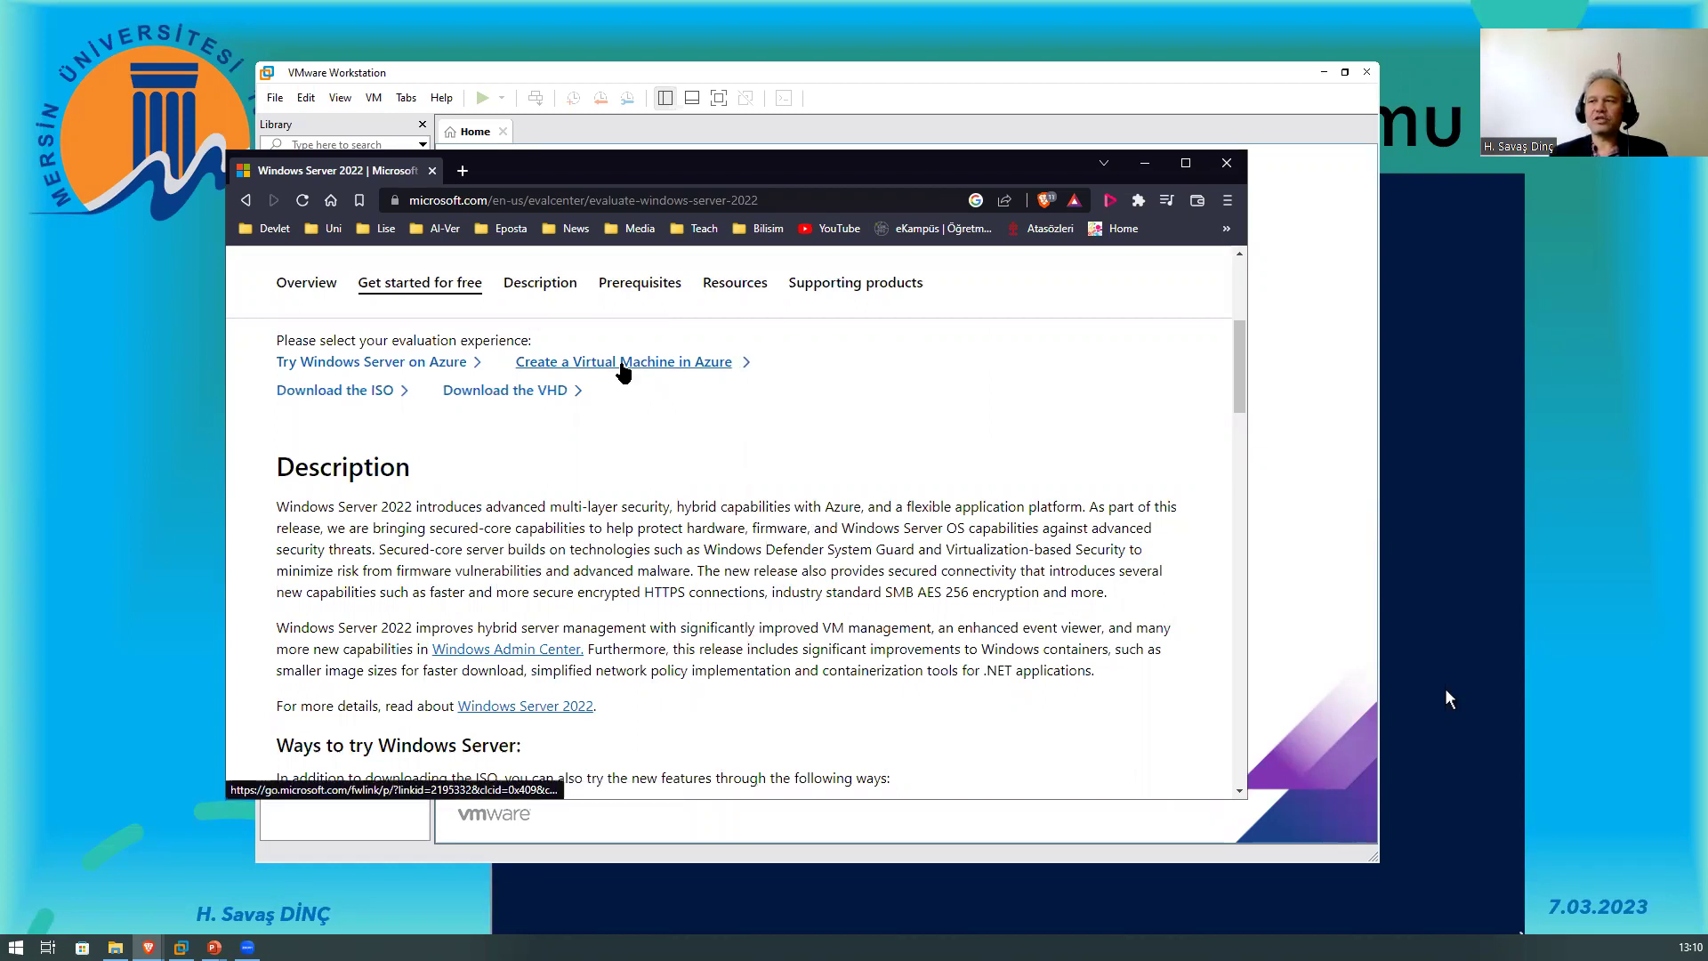
- Open the ISO download's registration form, review its required fields, and close the form and the browser
left_click(335, 393)
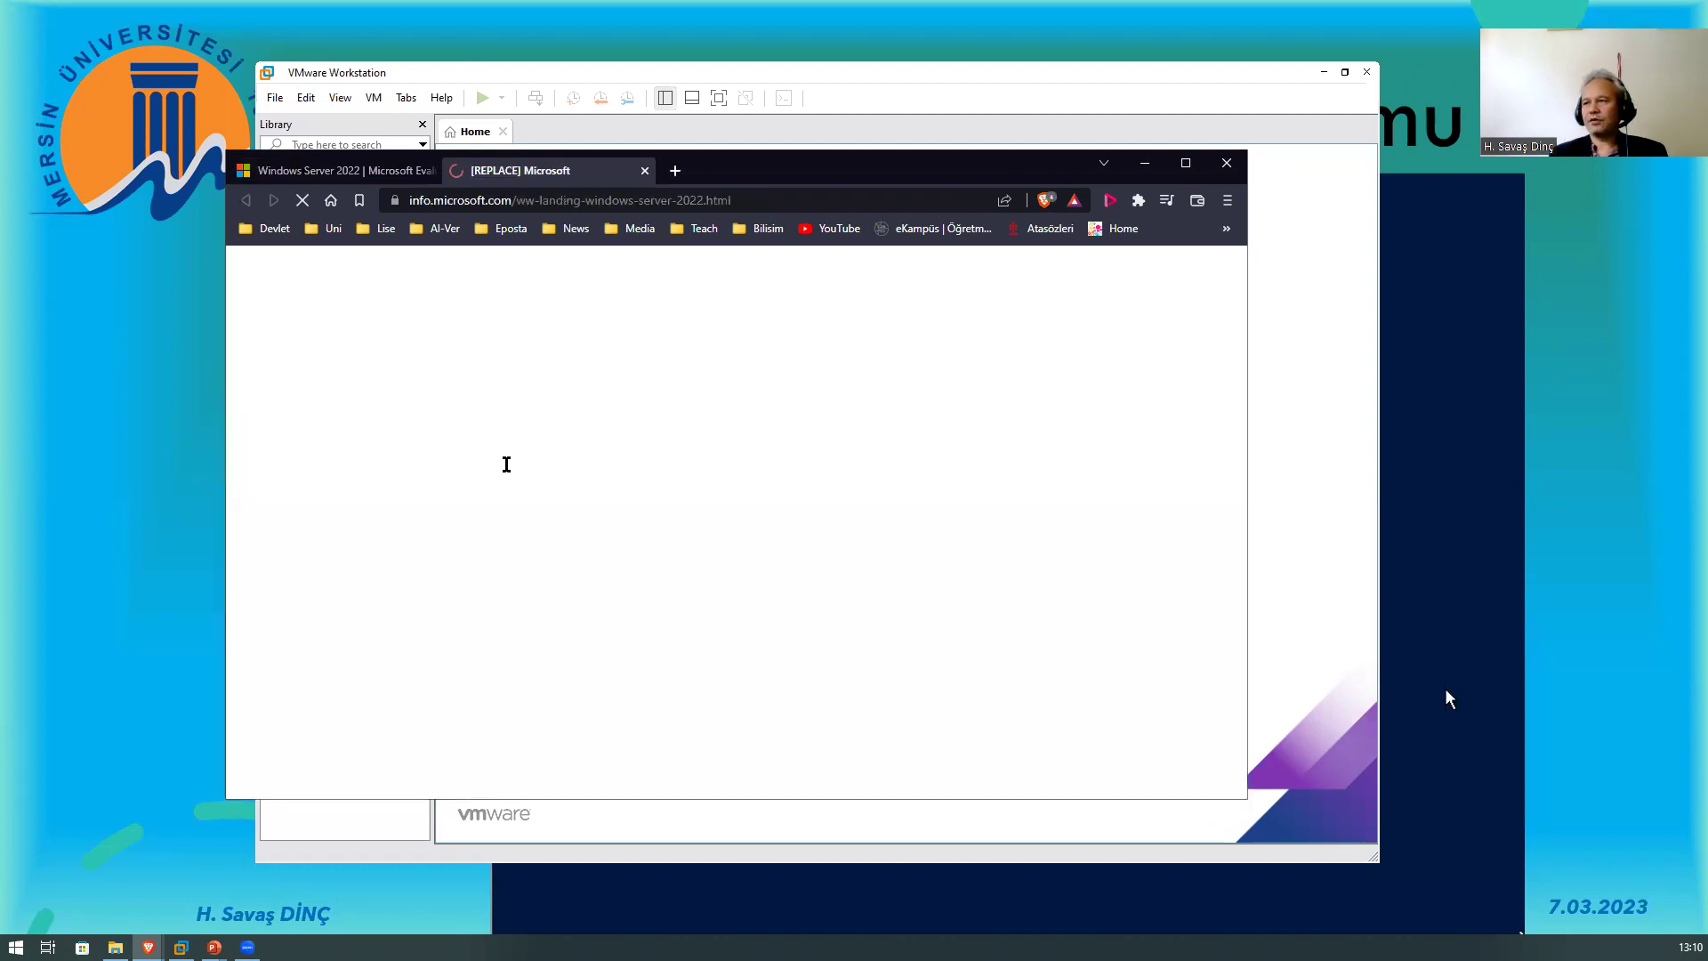
scroll(634, 503, "down", 4)
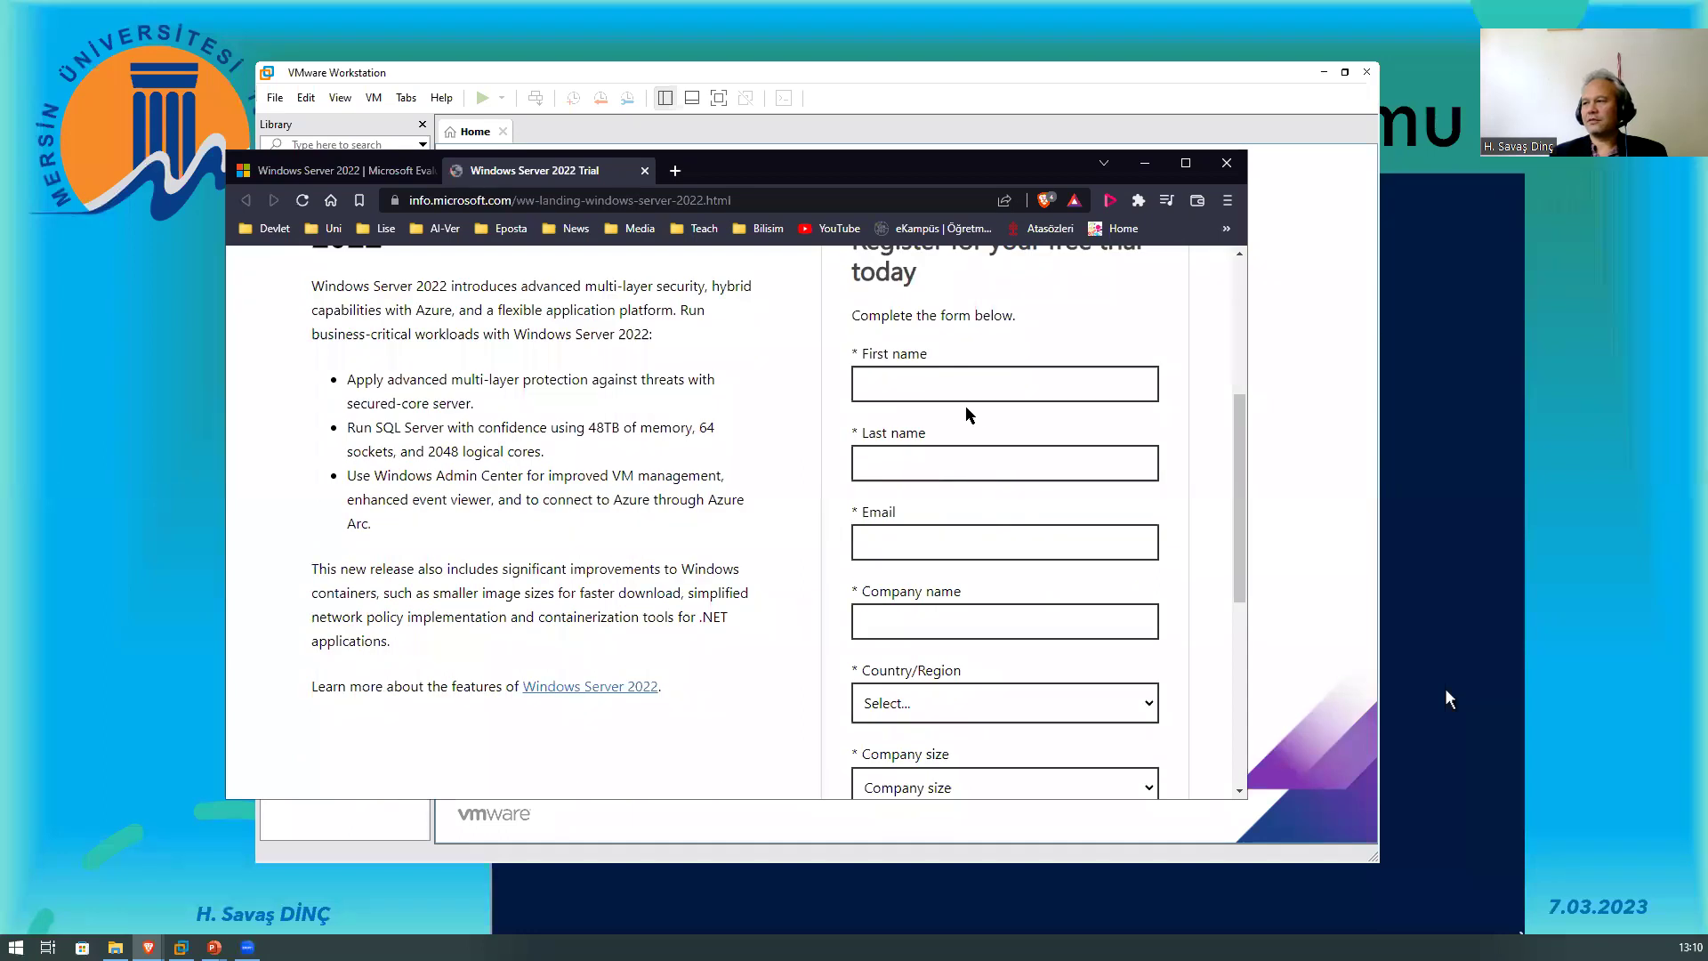
scroll(957, 491, "down", 5)
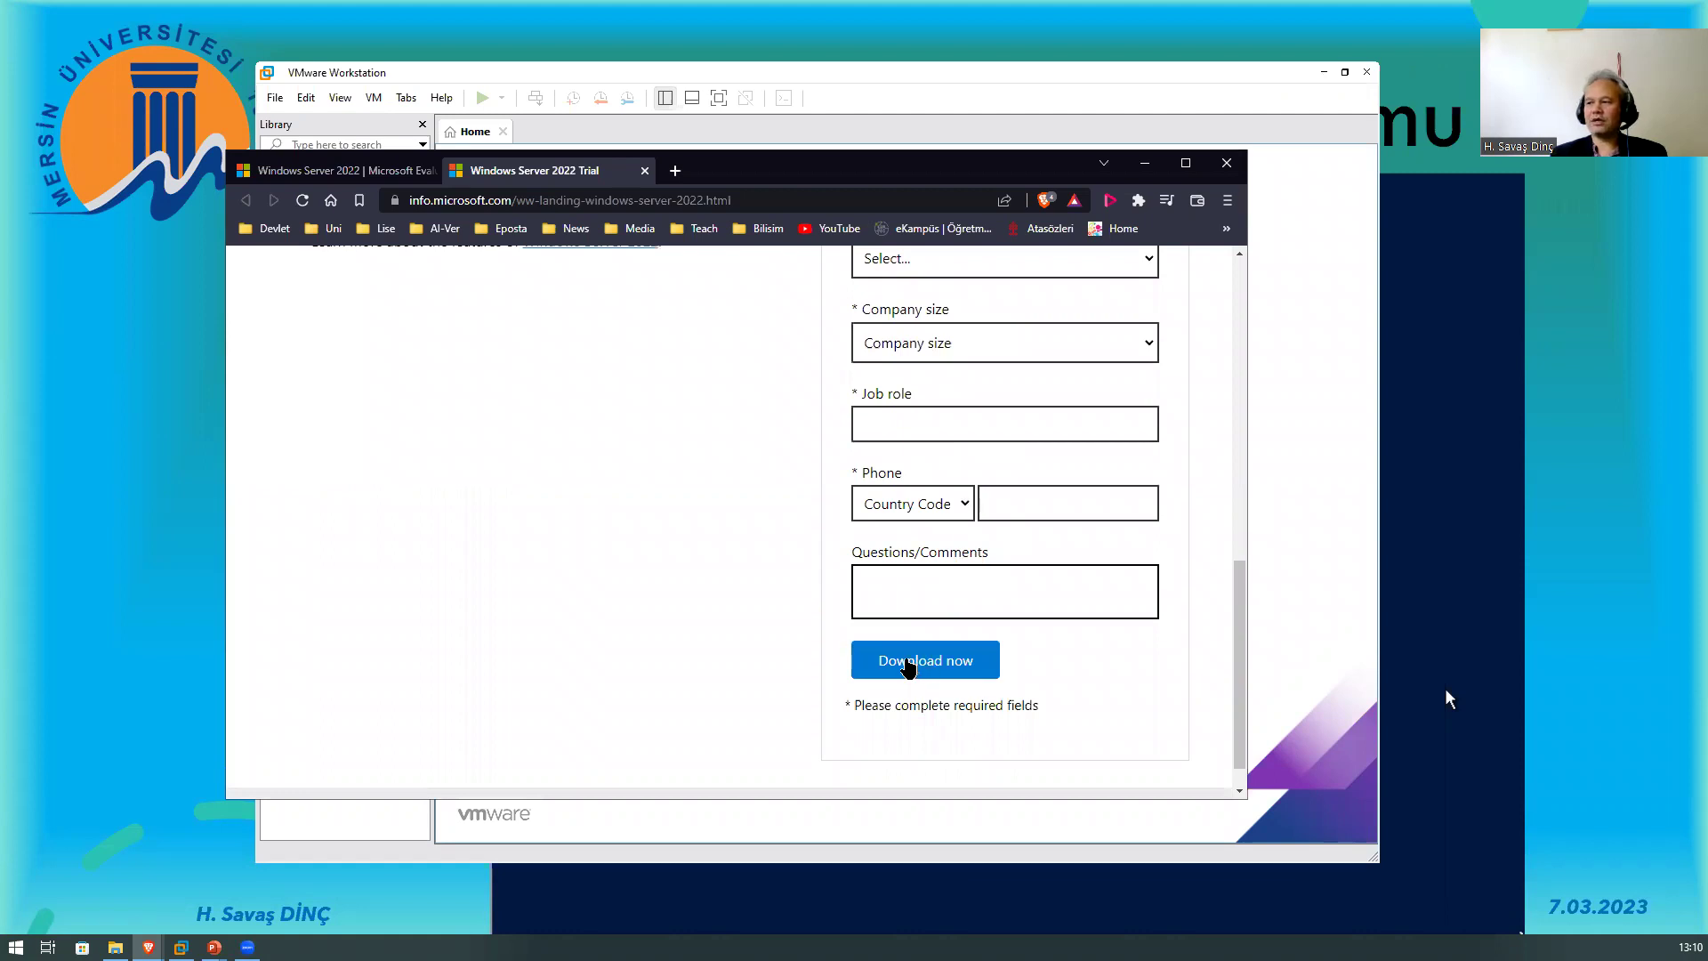
scroll(703, 623, "up", 5)
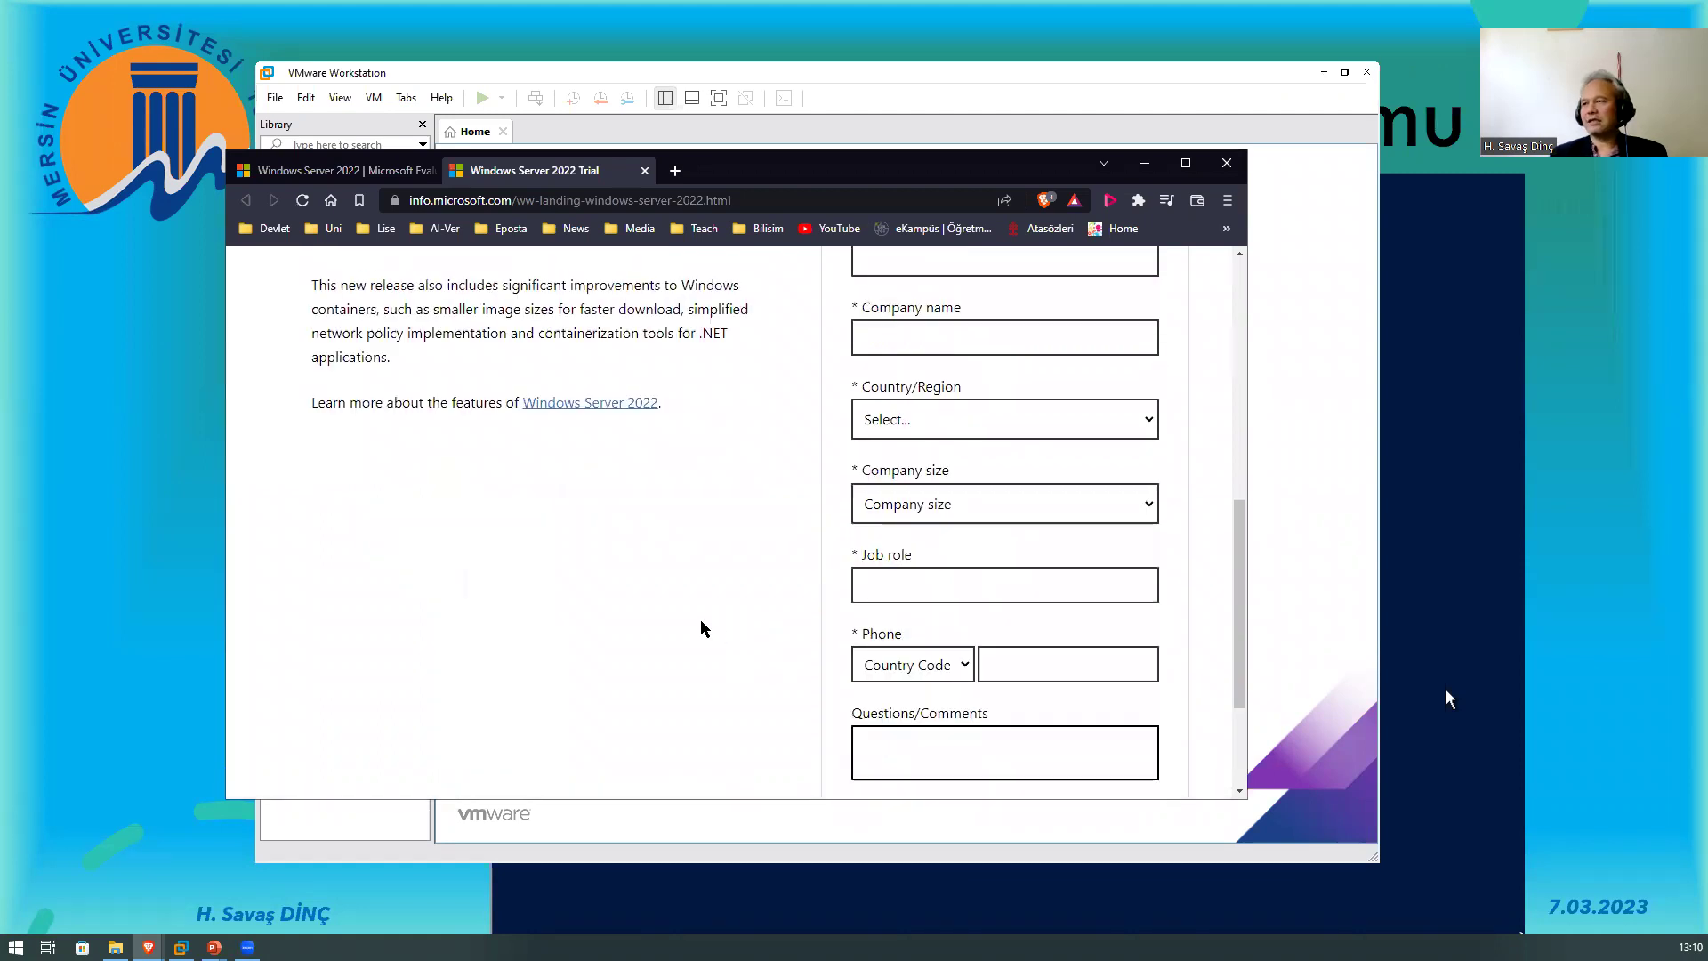
scroll(609, 400, "up", 1)
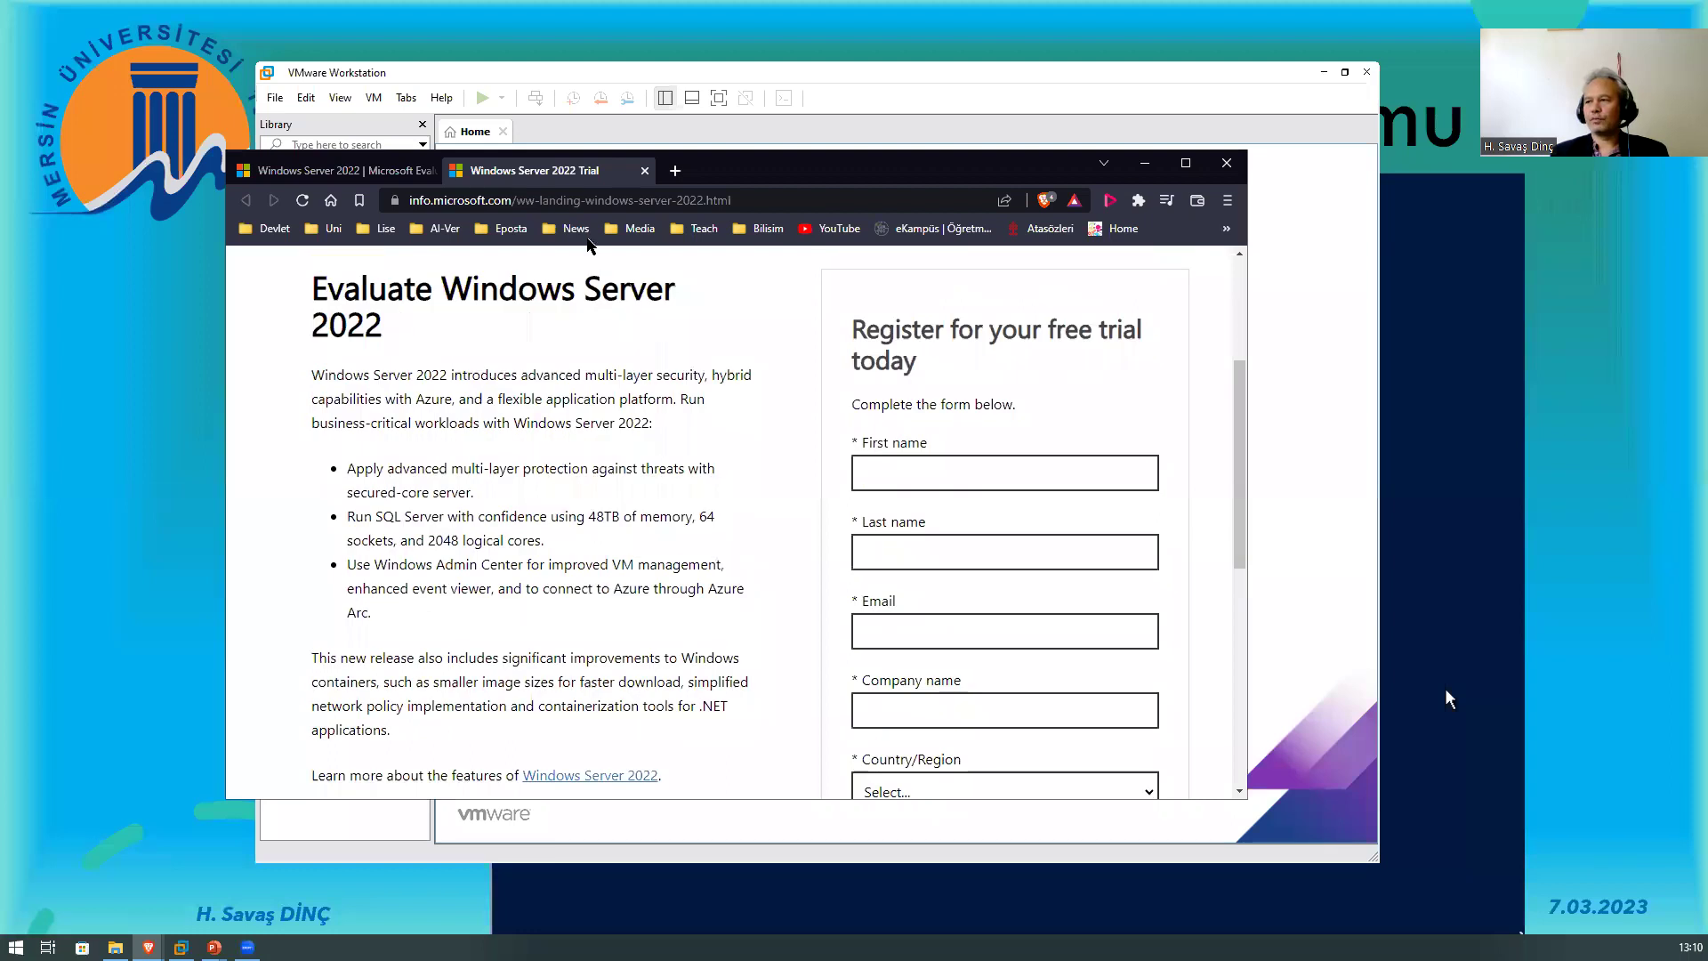
middle_click(565, 175)
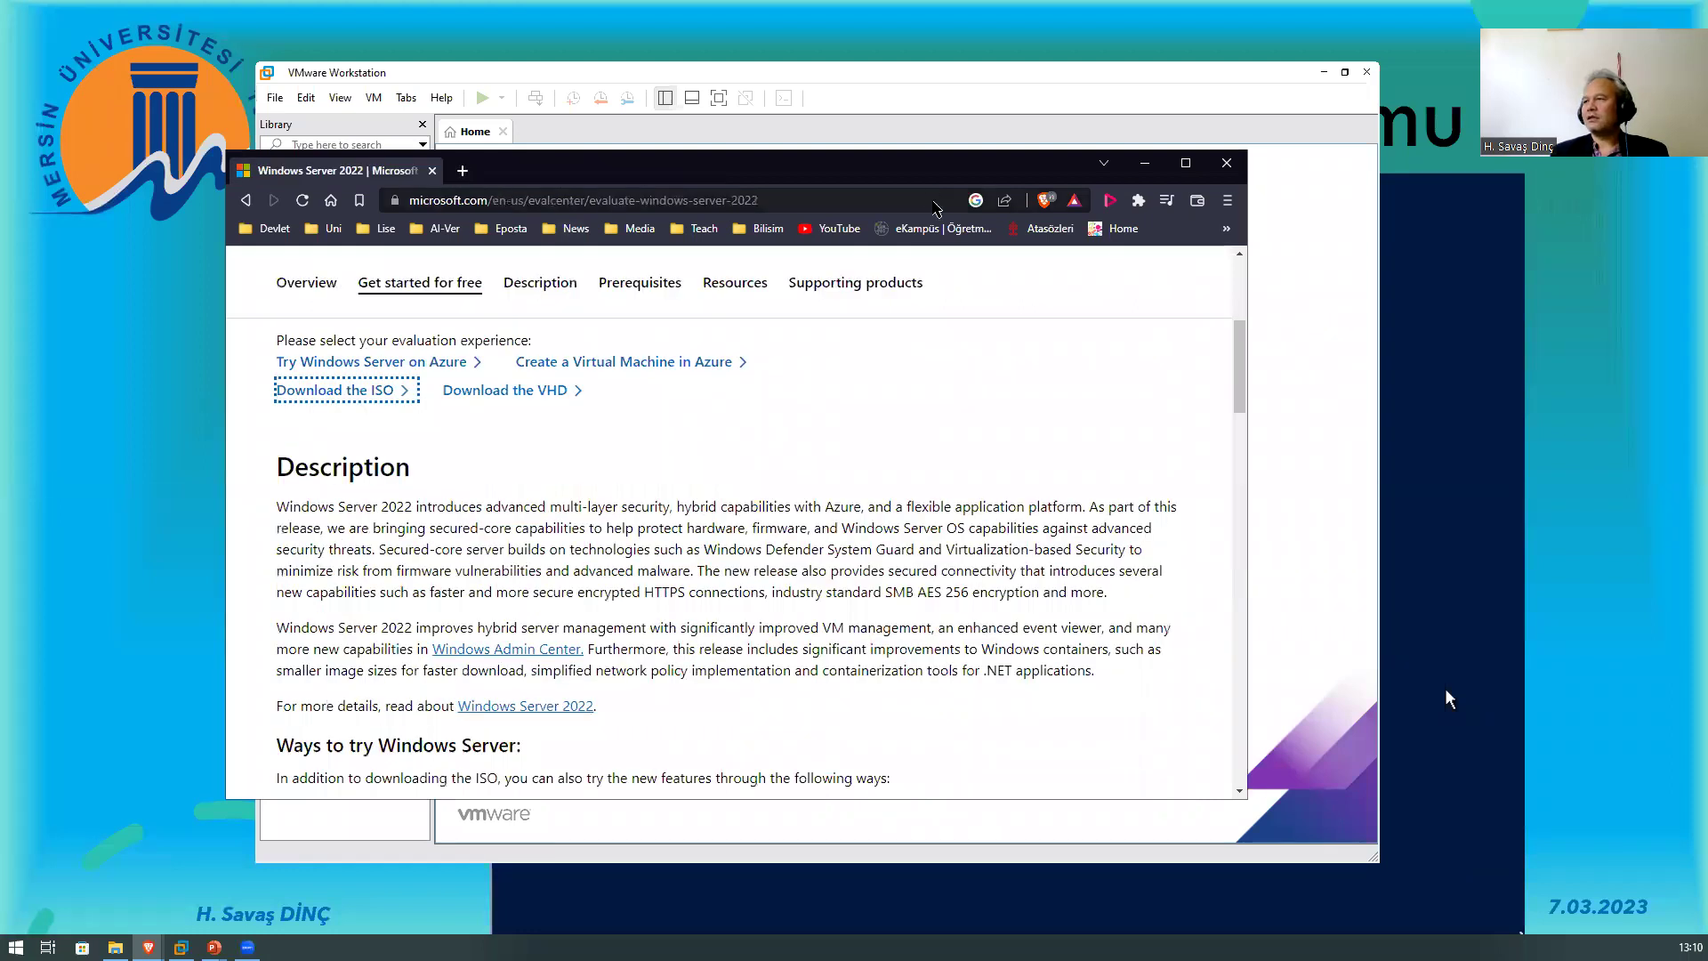
left_click(1225, 166)
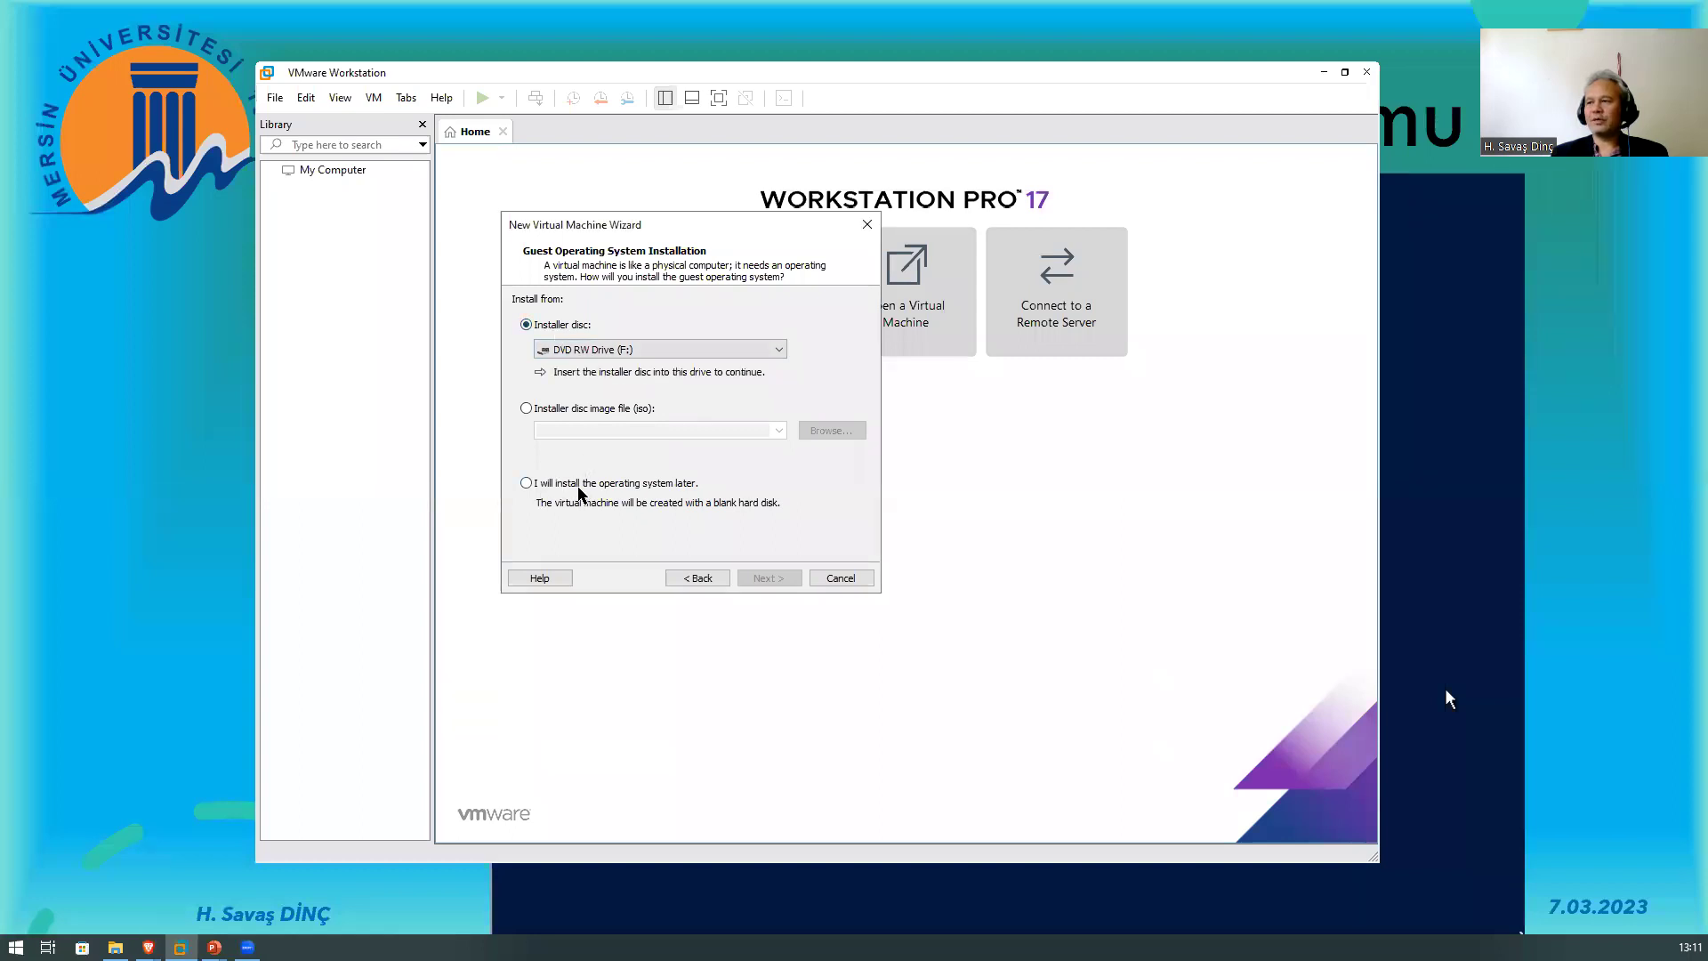
left_click(528, 411)
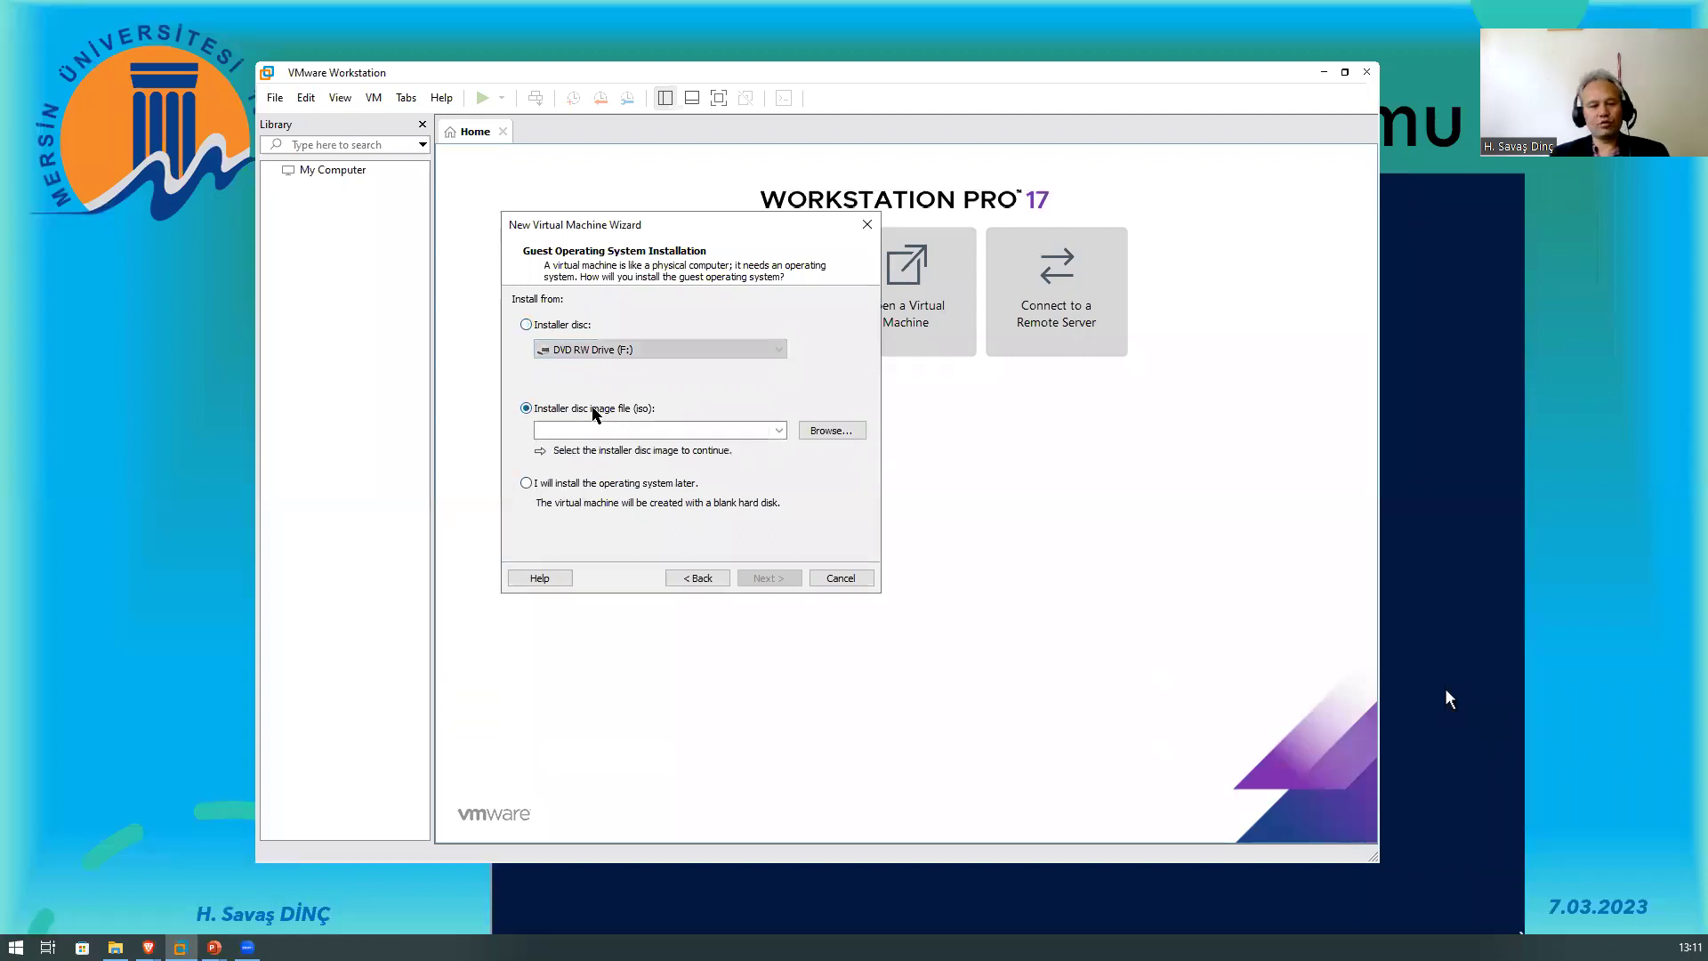
left_click(646, 414)
left_click(646, 416)
left_click(645, 416)
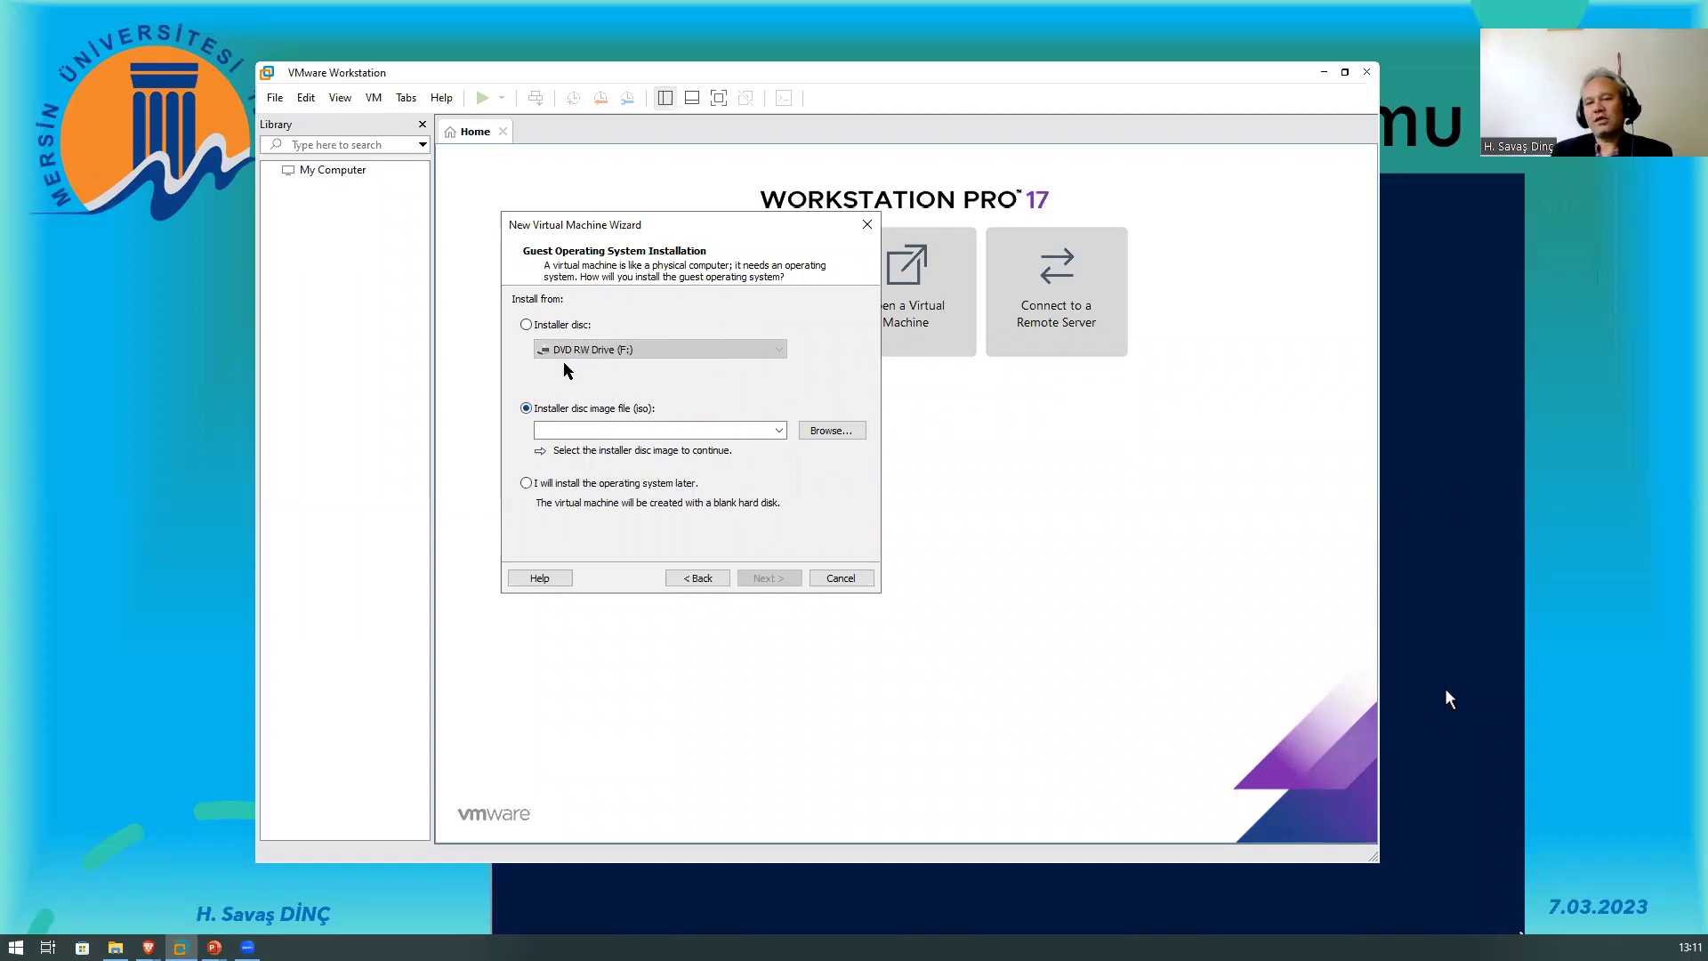
left_click(611, 354)
left_click(611, 354)
left_click(612, 354)
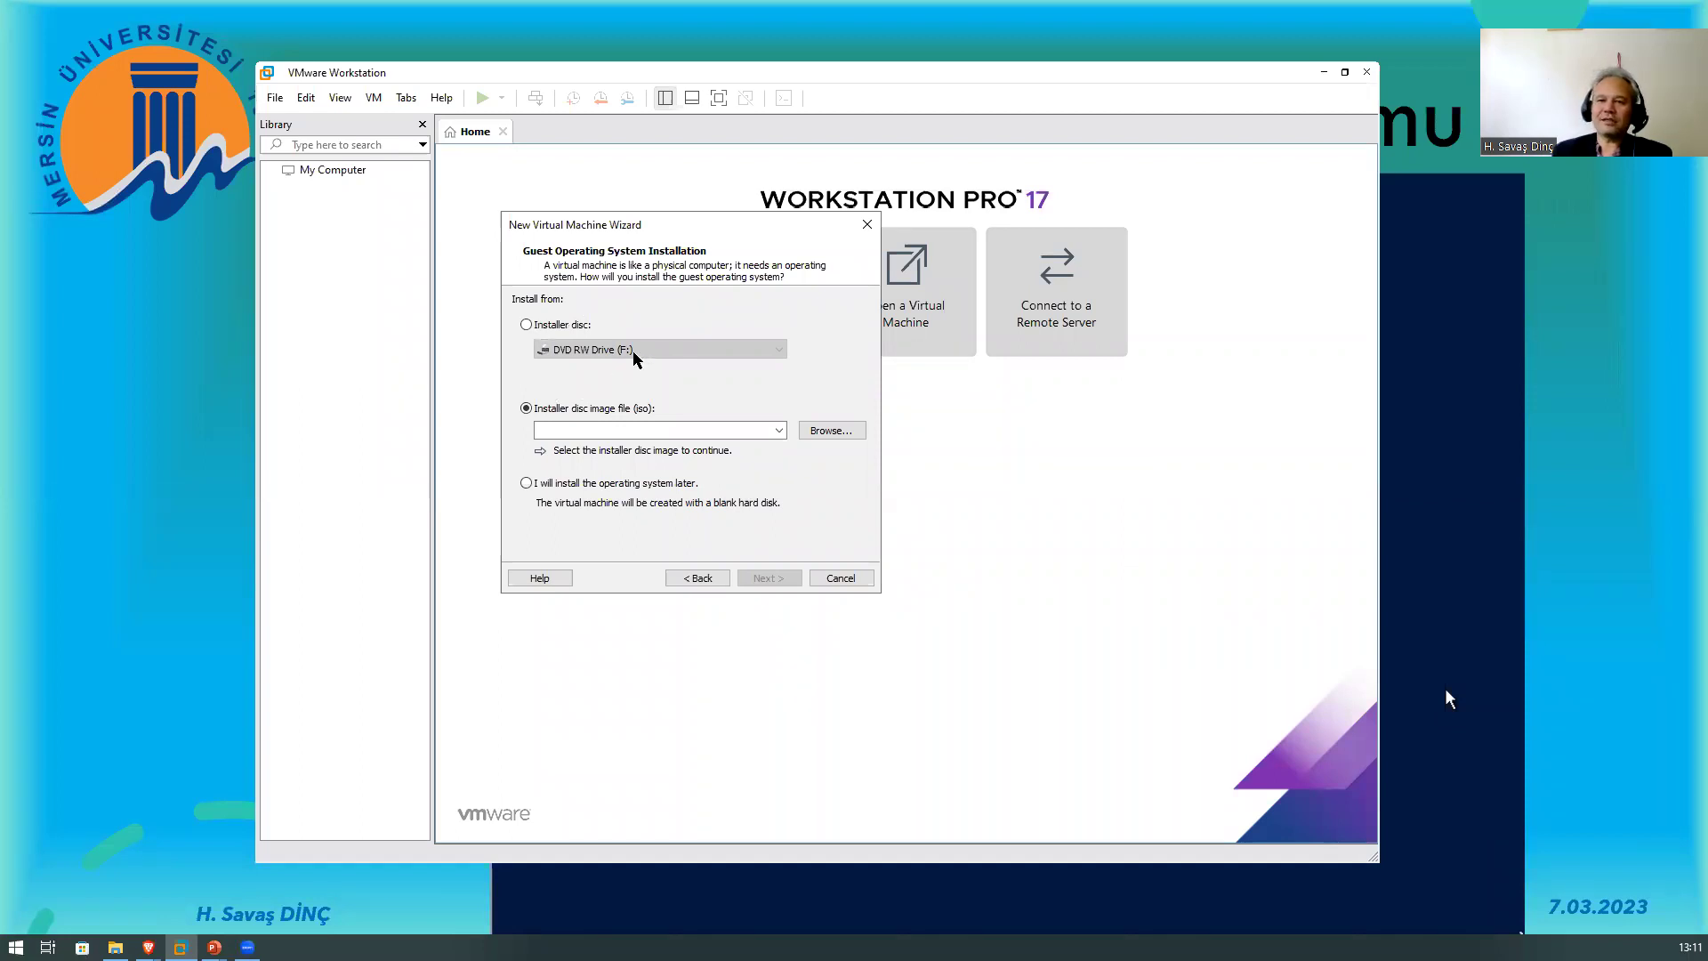
left_click(528, 325)
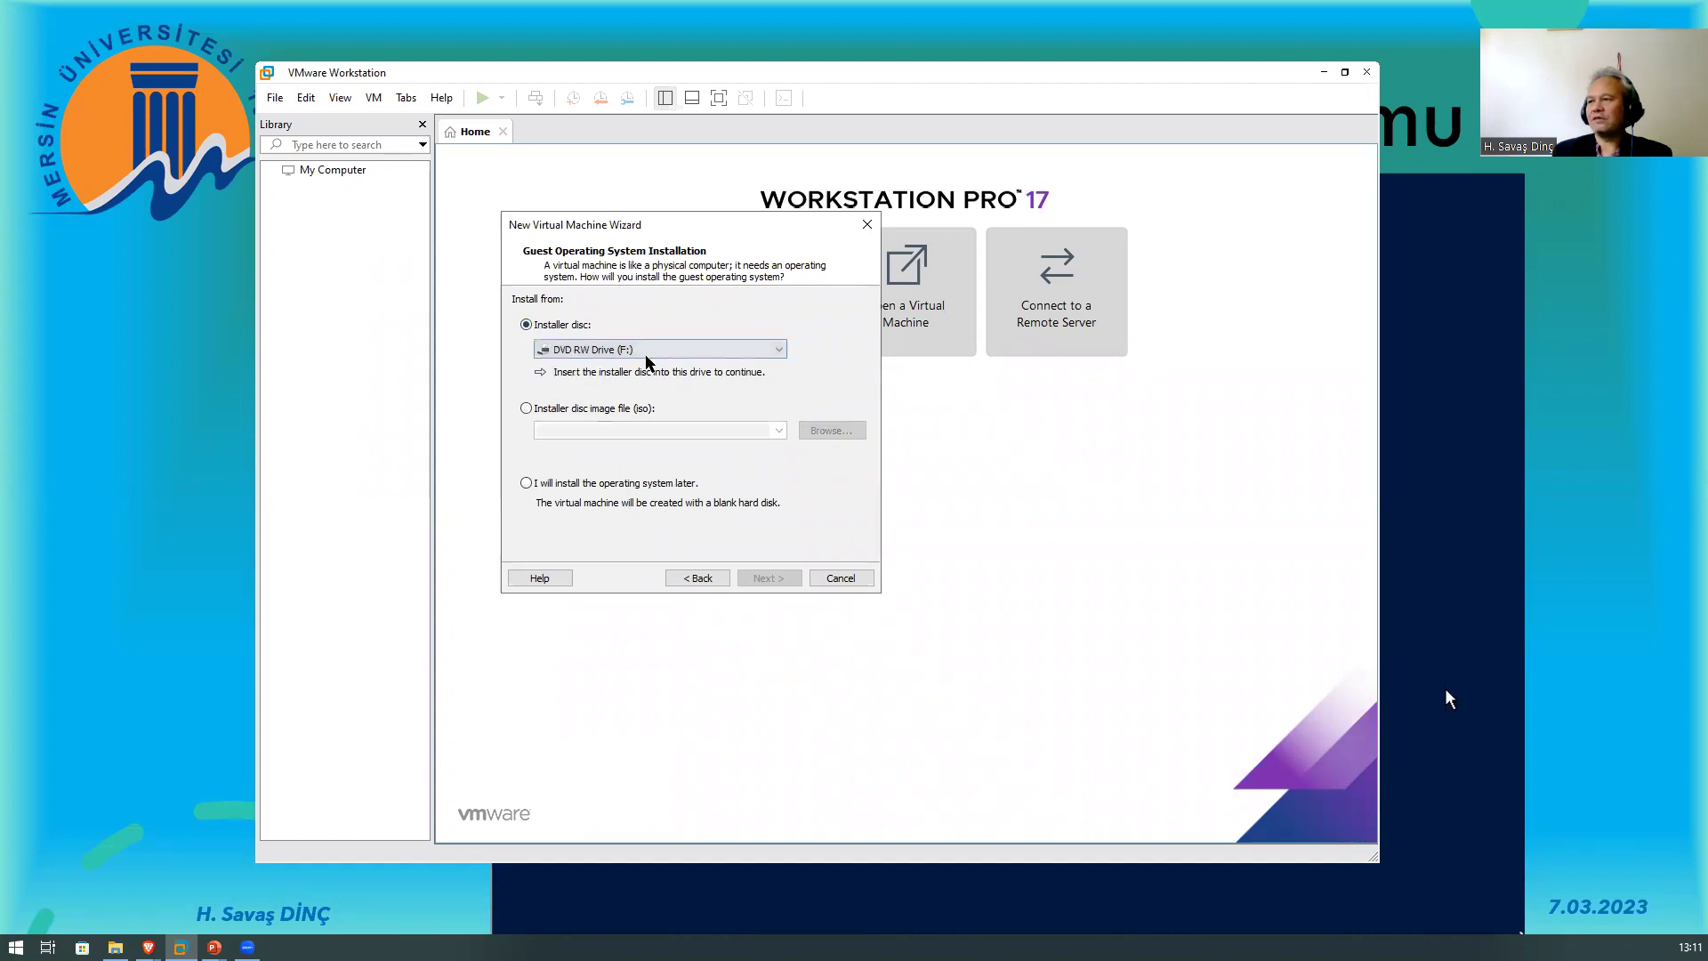
key("ctrl")
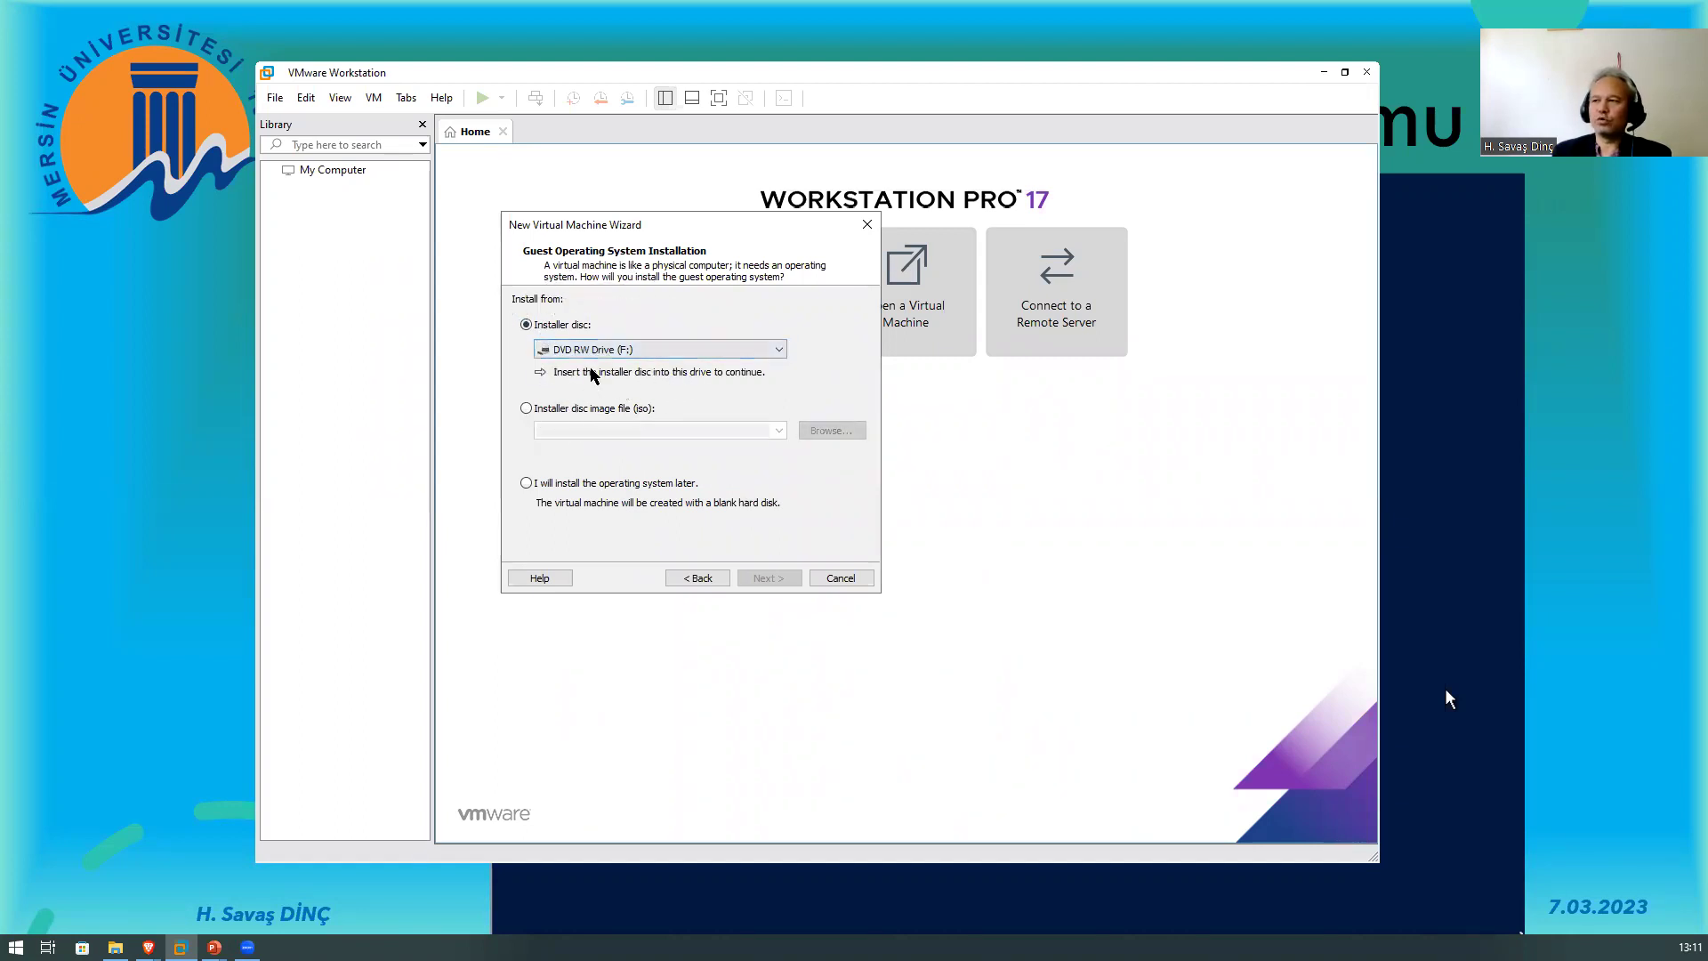
- Choose Windows_SERVER_2022_x64FRE_en-us.iso from the iso folder on drive D: as the installer disc image file
key("ctrl")
left_click(560, 411)
key("ctrl")
left_click(833, 432)
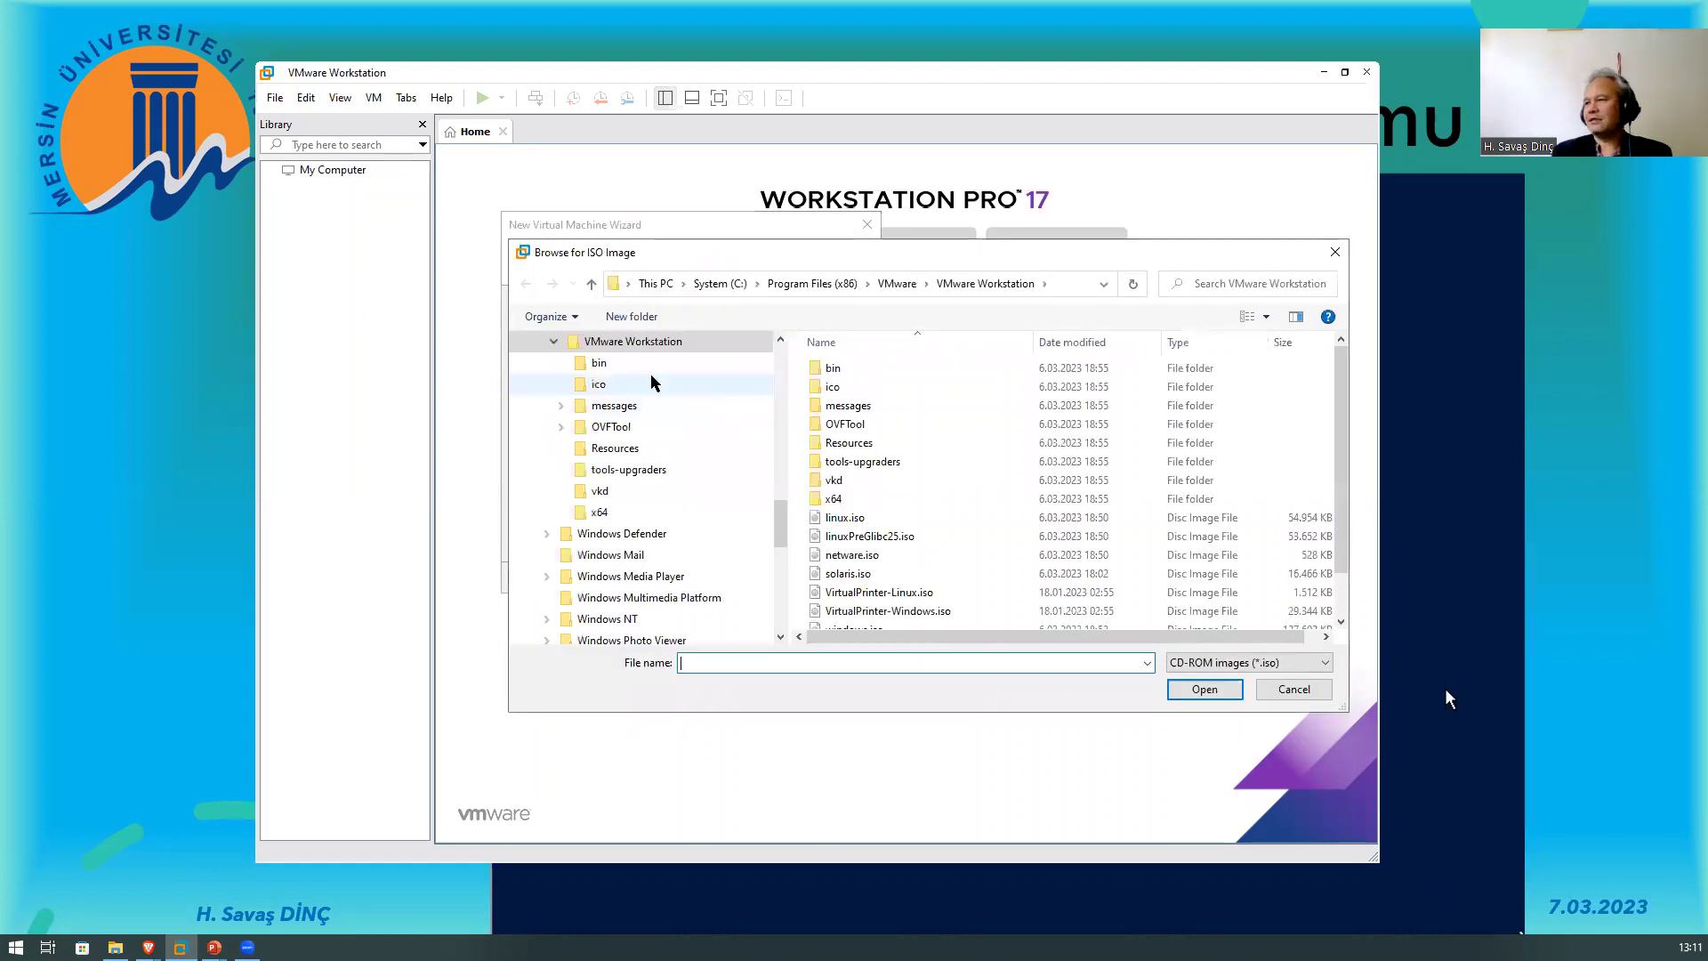
left_click(563, 341)
left_click_drag(781, 534, 780, 607)
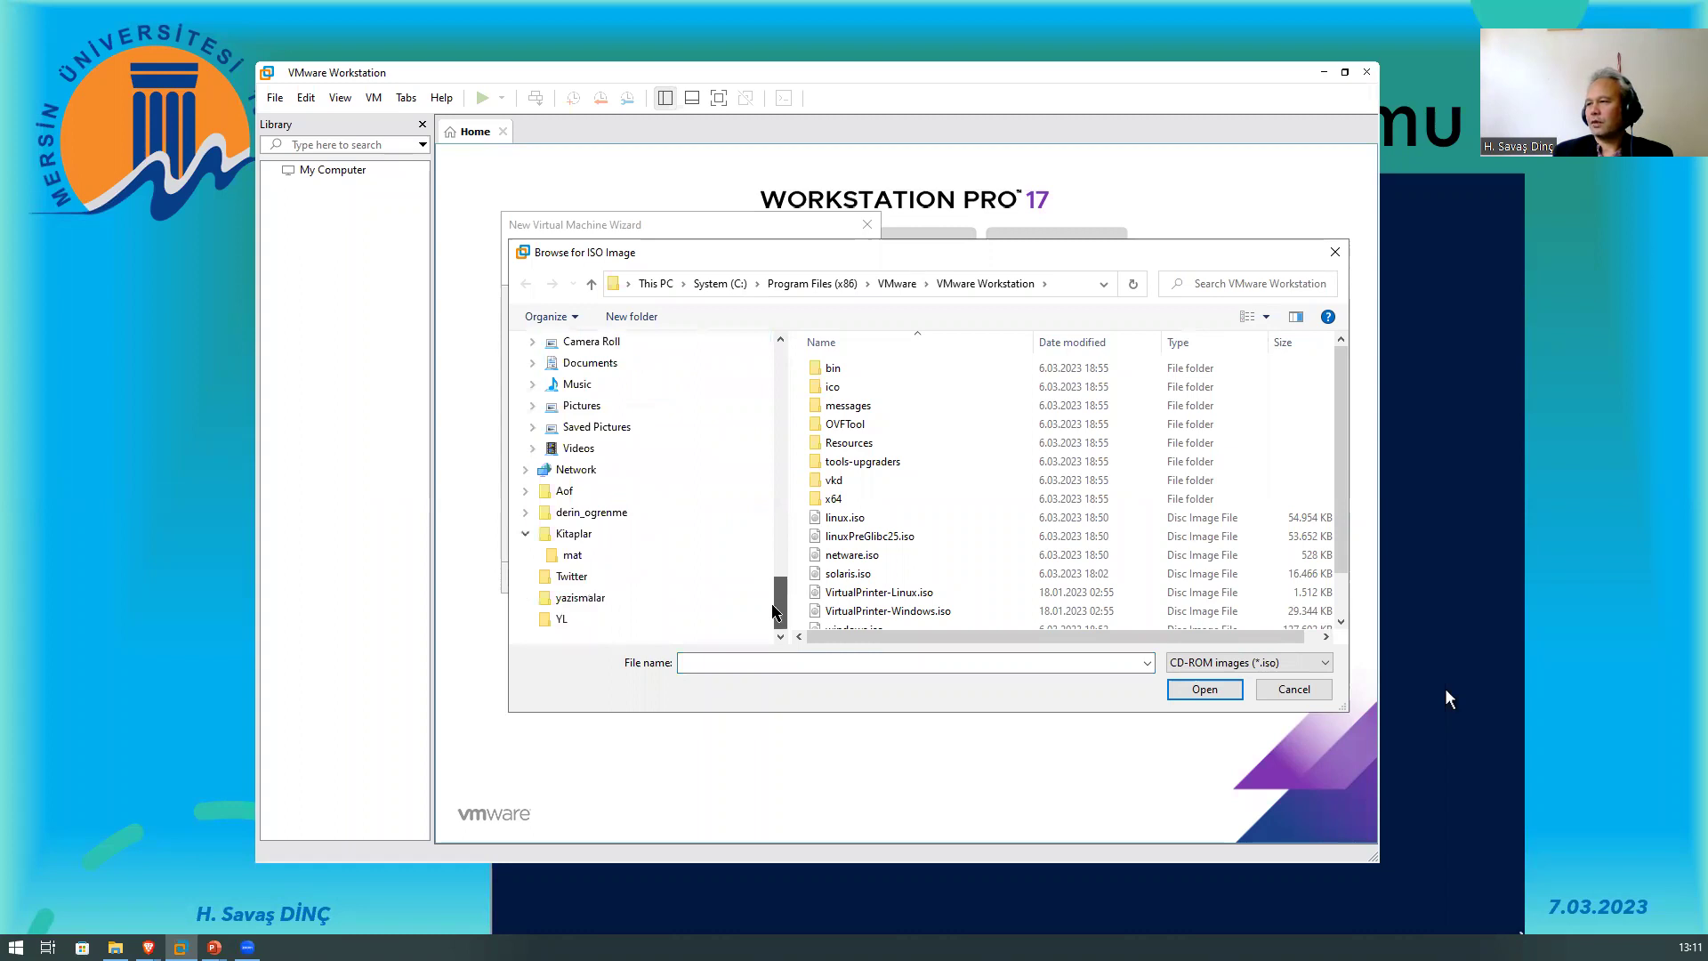
scroll(596, 418, "up", 1)
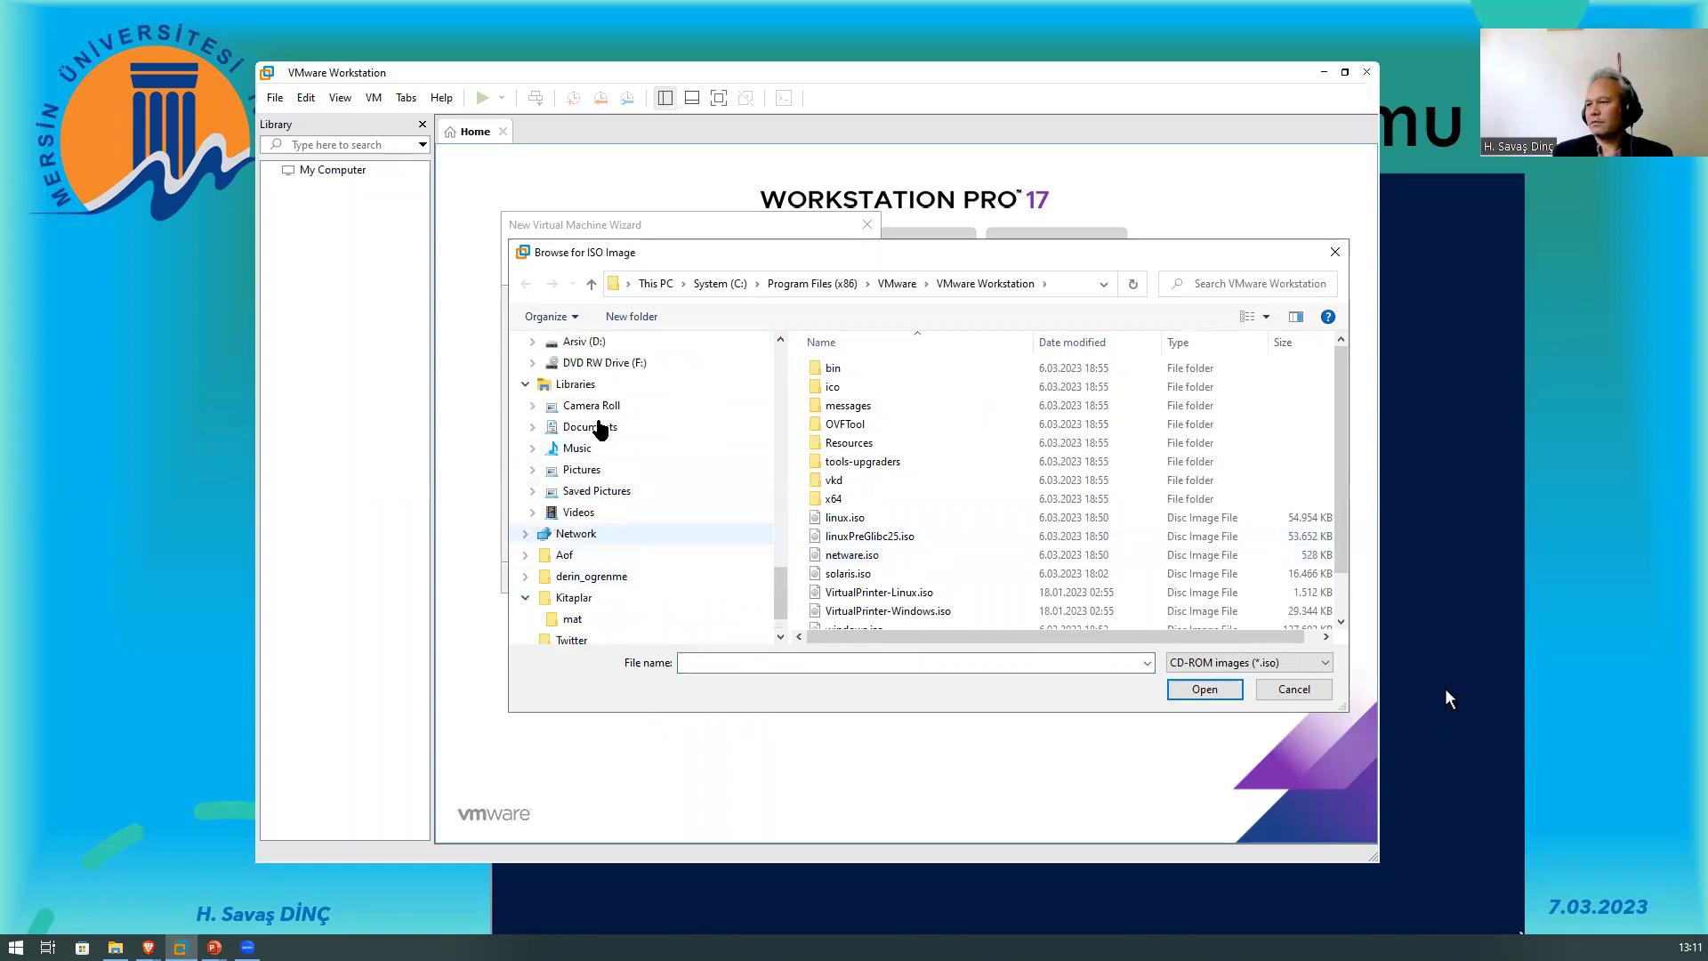
left_click(579, 342)
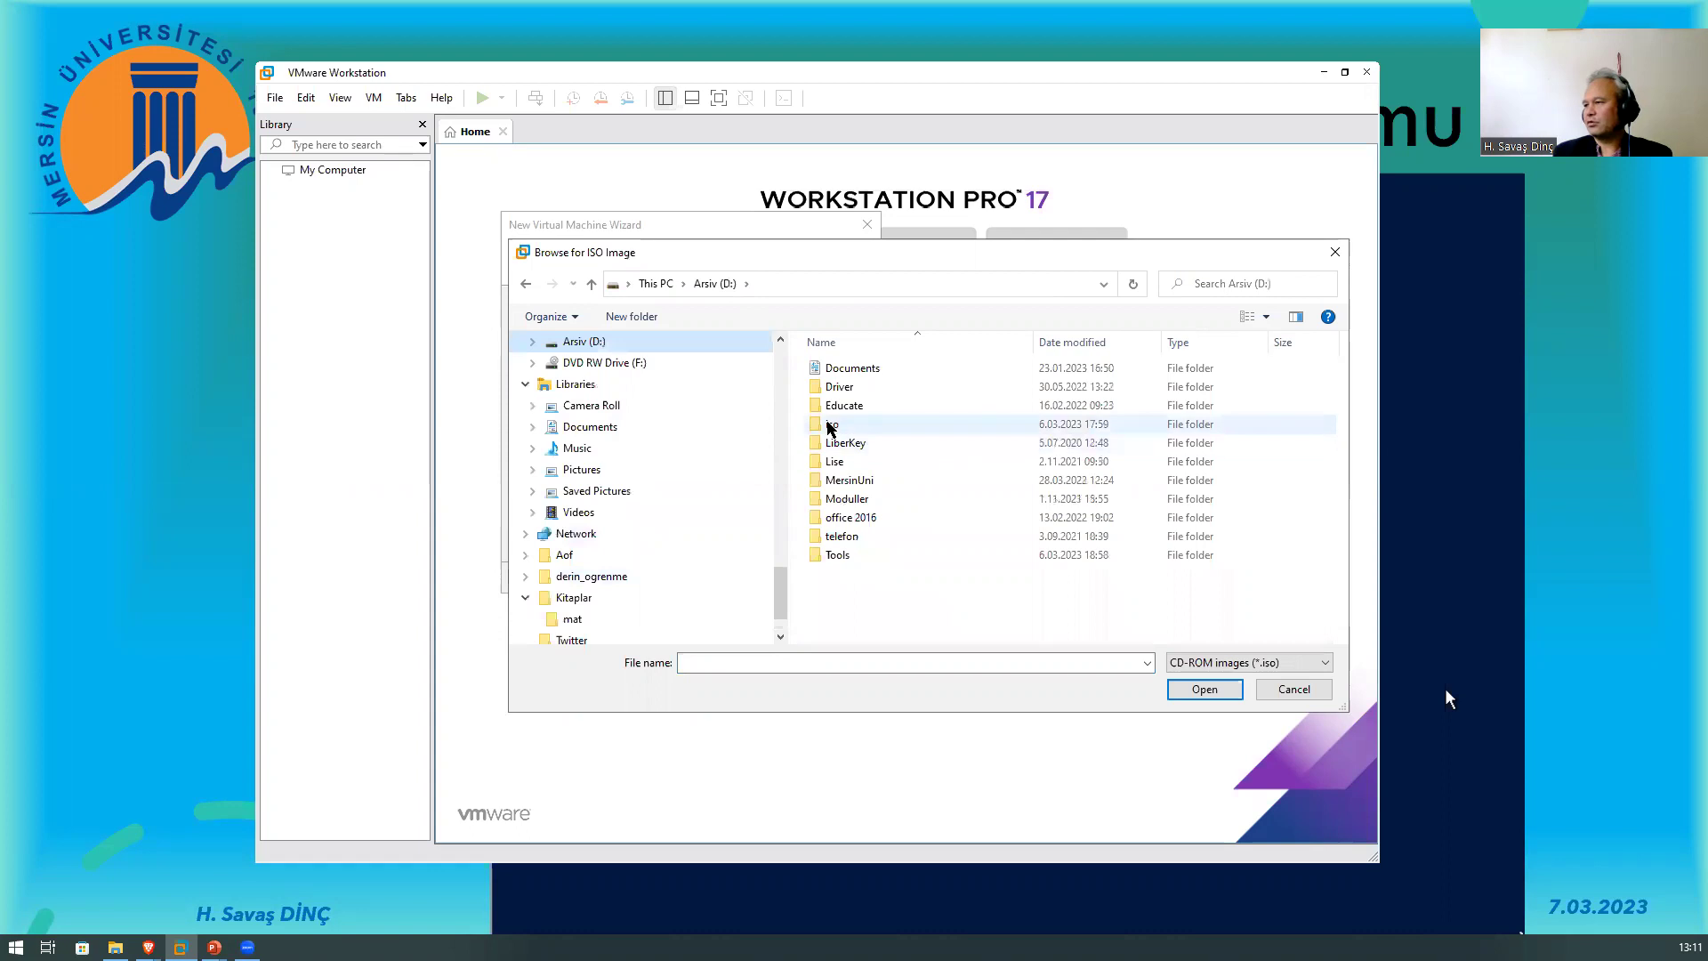
double_click(828, 425)
left_click(910, 411)
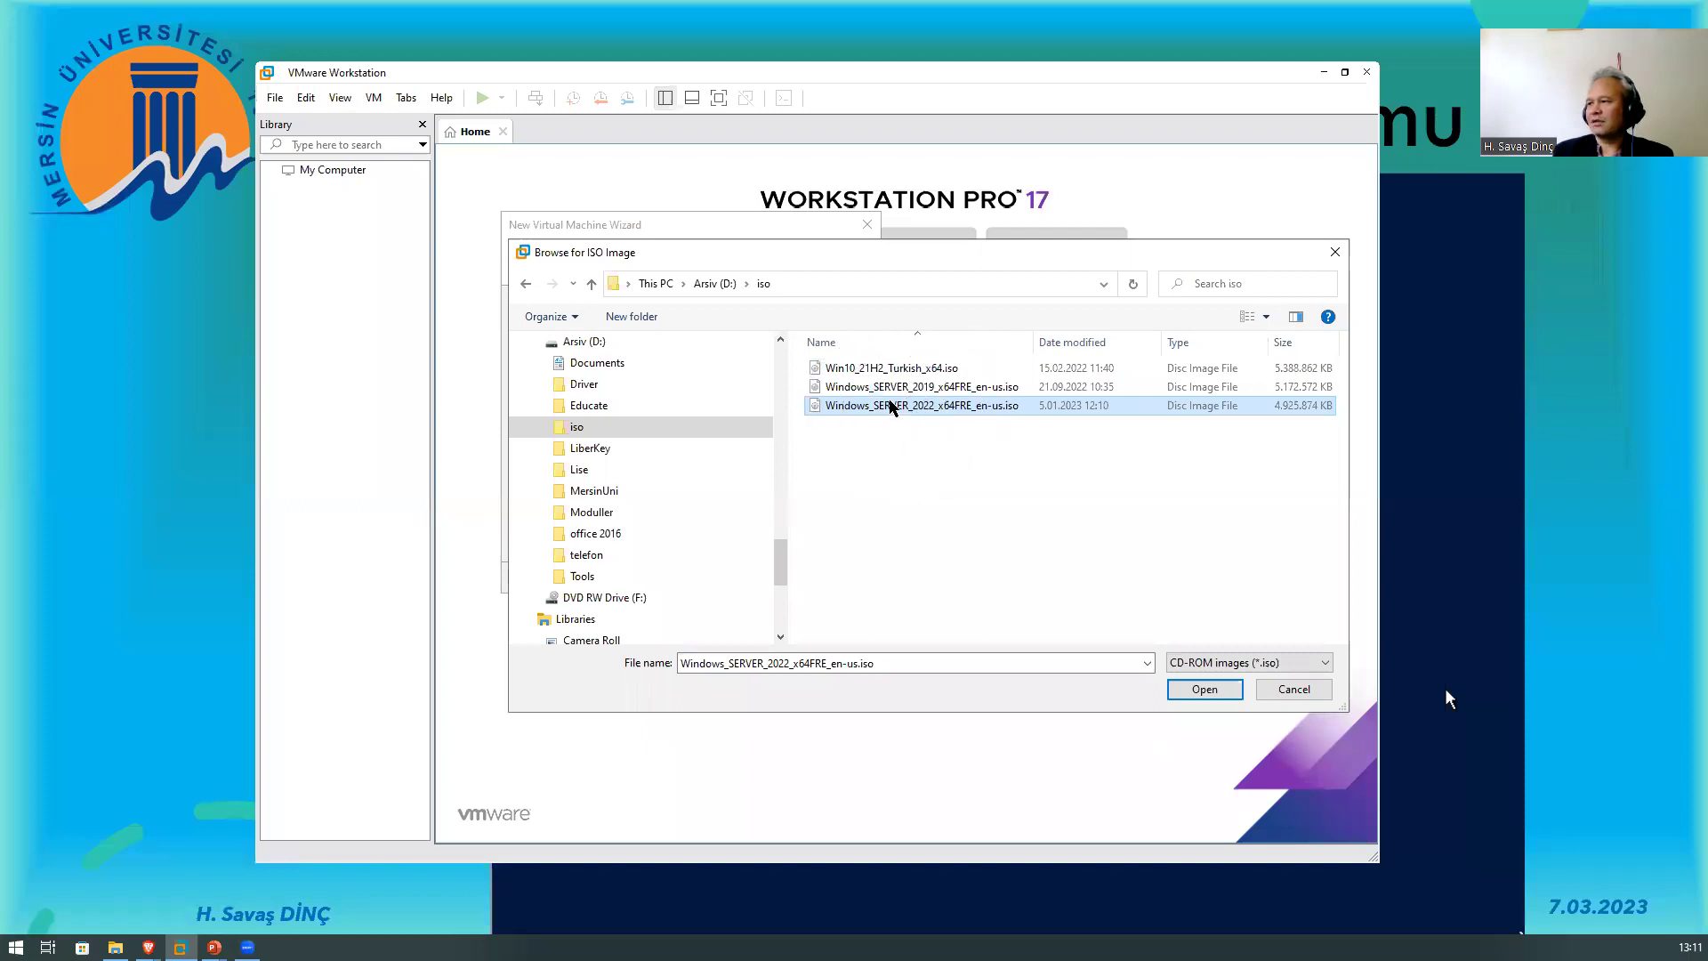
left_click(1203, 691)
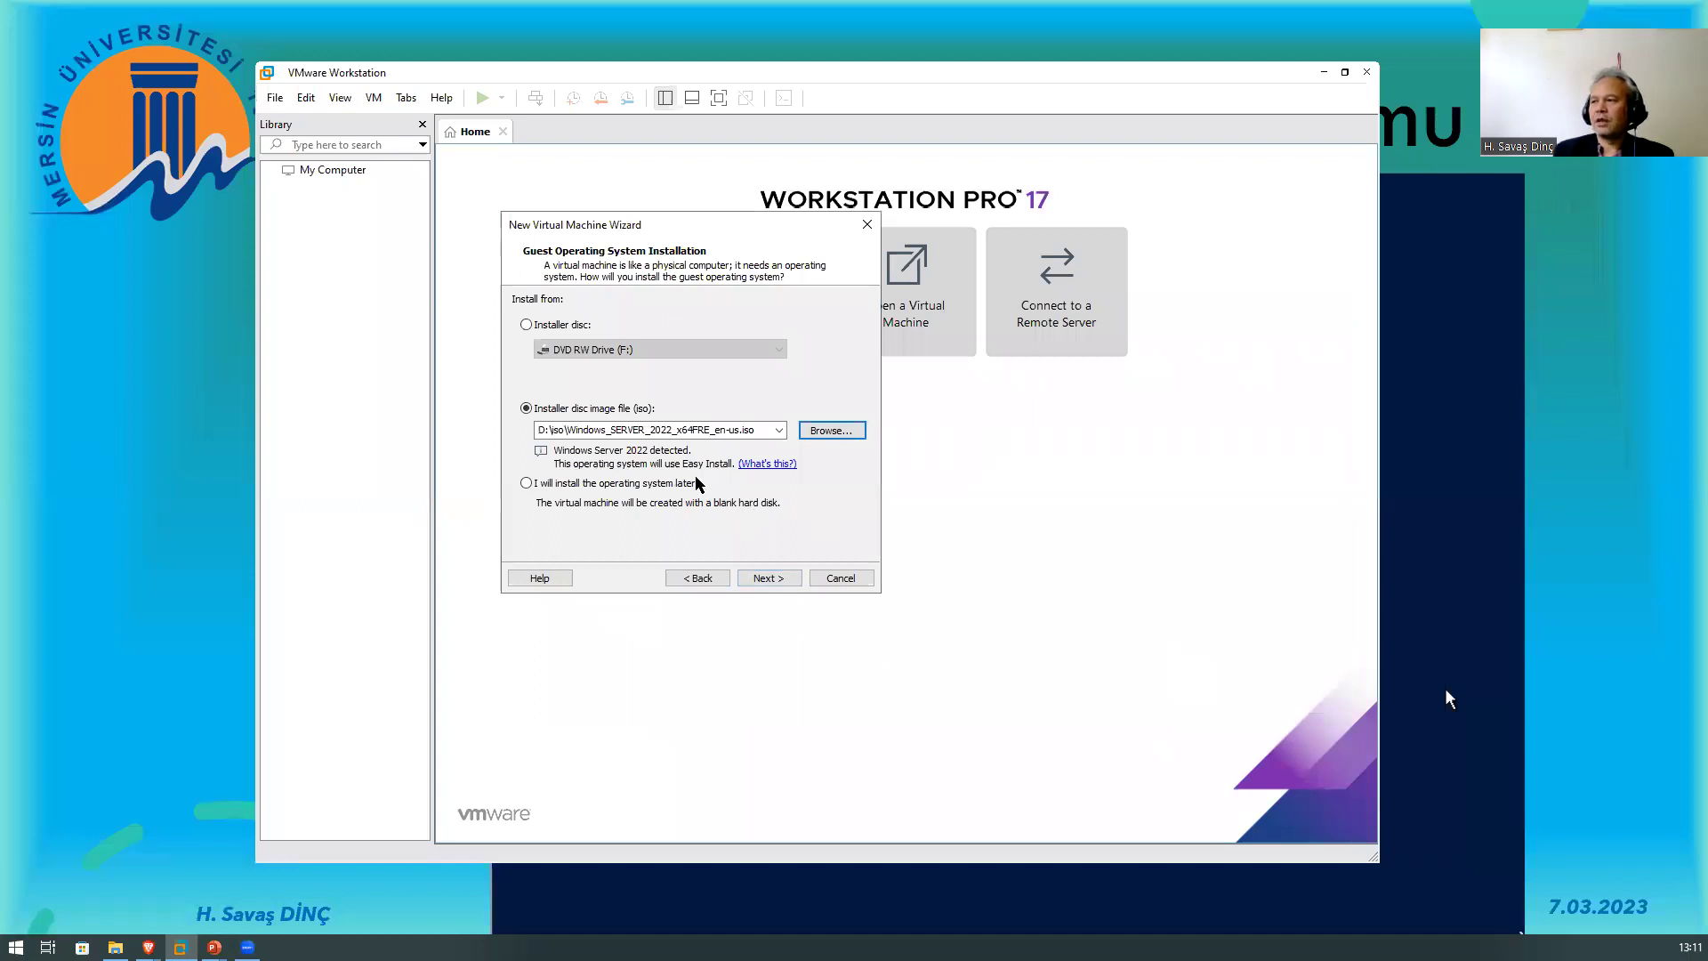
left_click(642, 463)
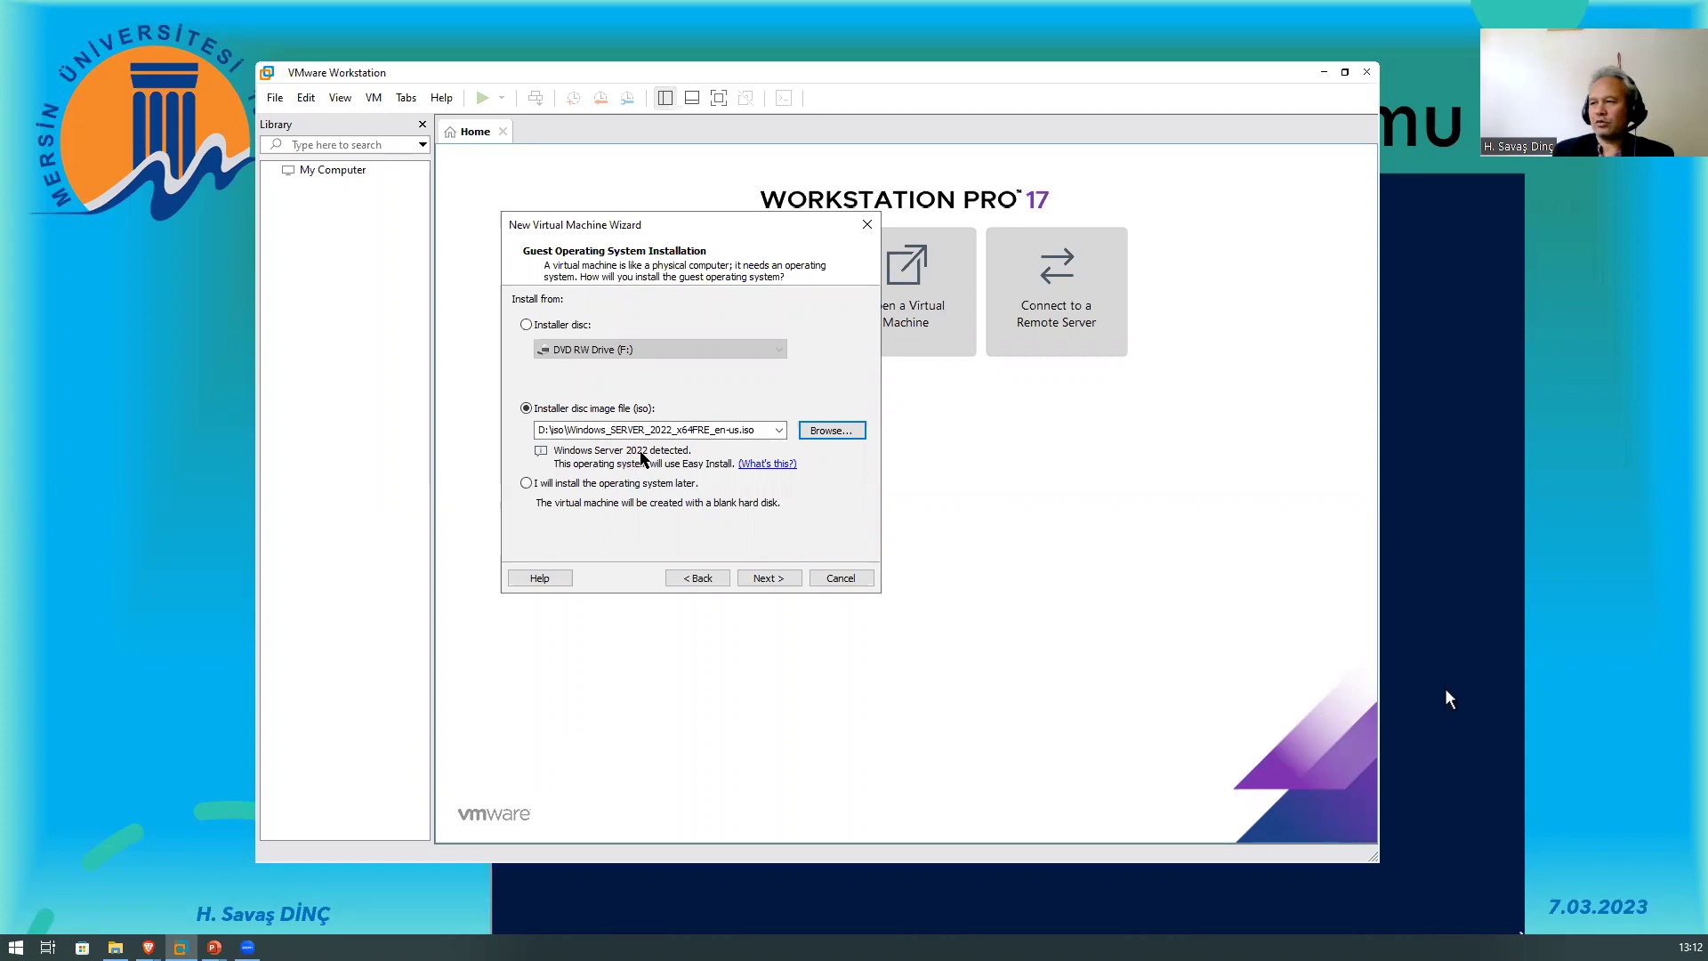
- Continue to the Easy Install information, view the Windows versions available to install, and return to the installation source choice
left_click(762, 576)
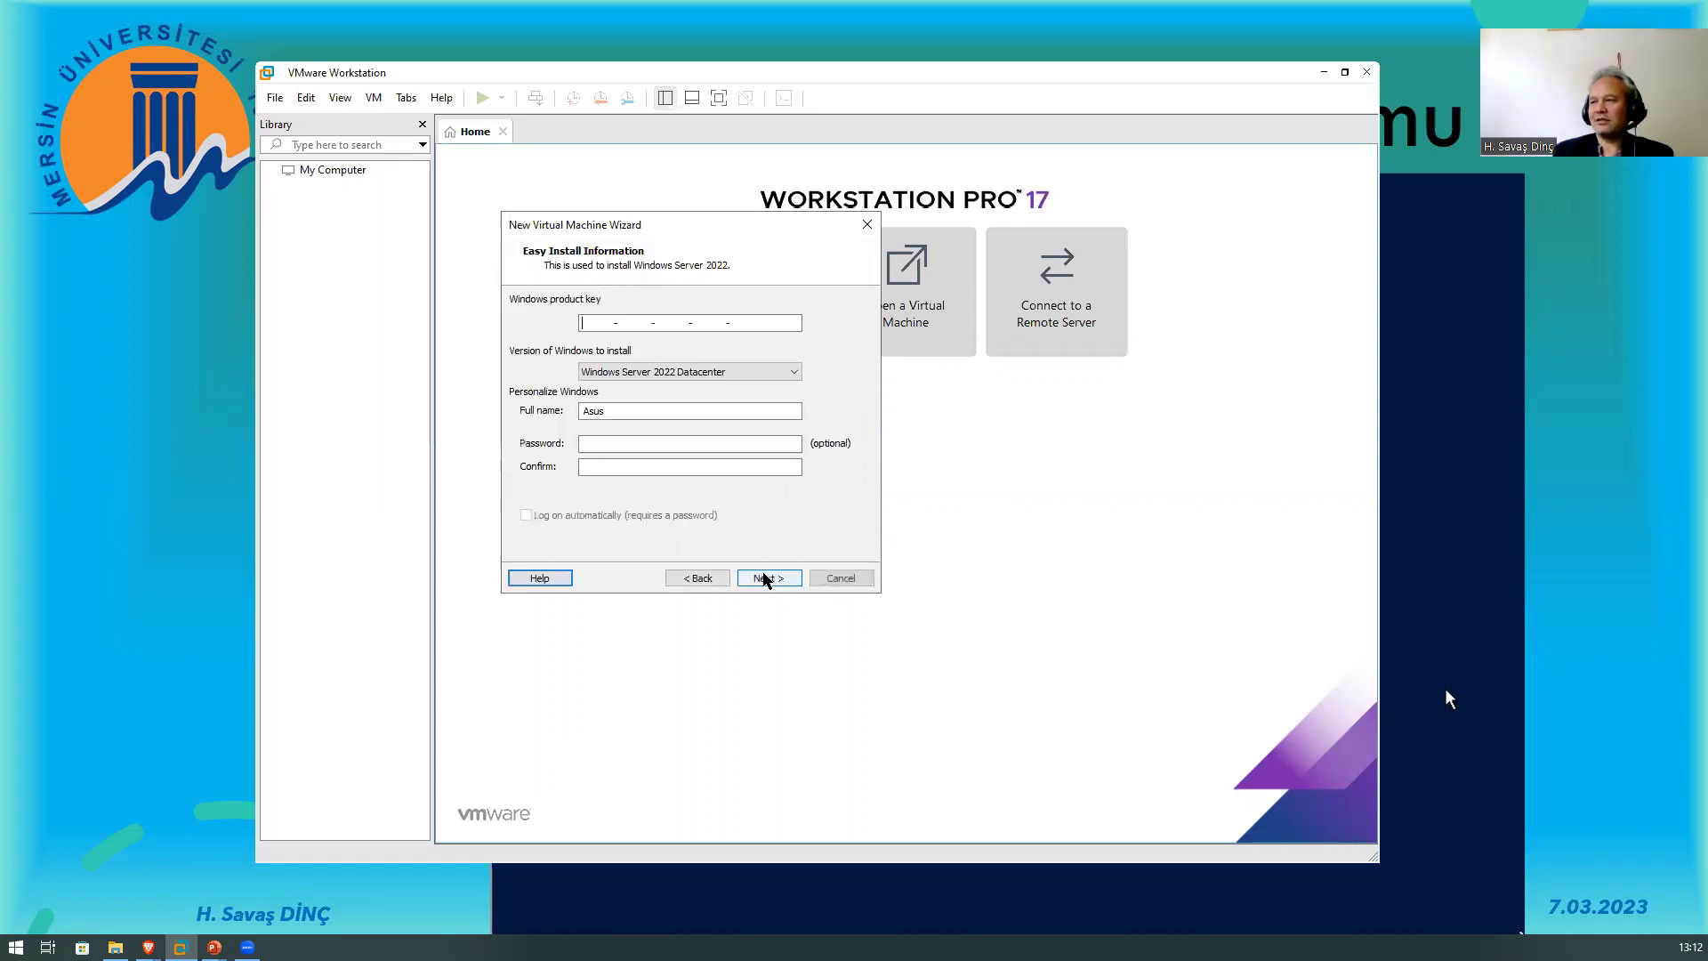
left_click(596, 324)
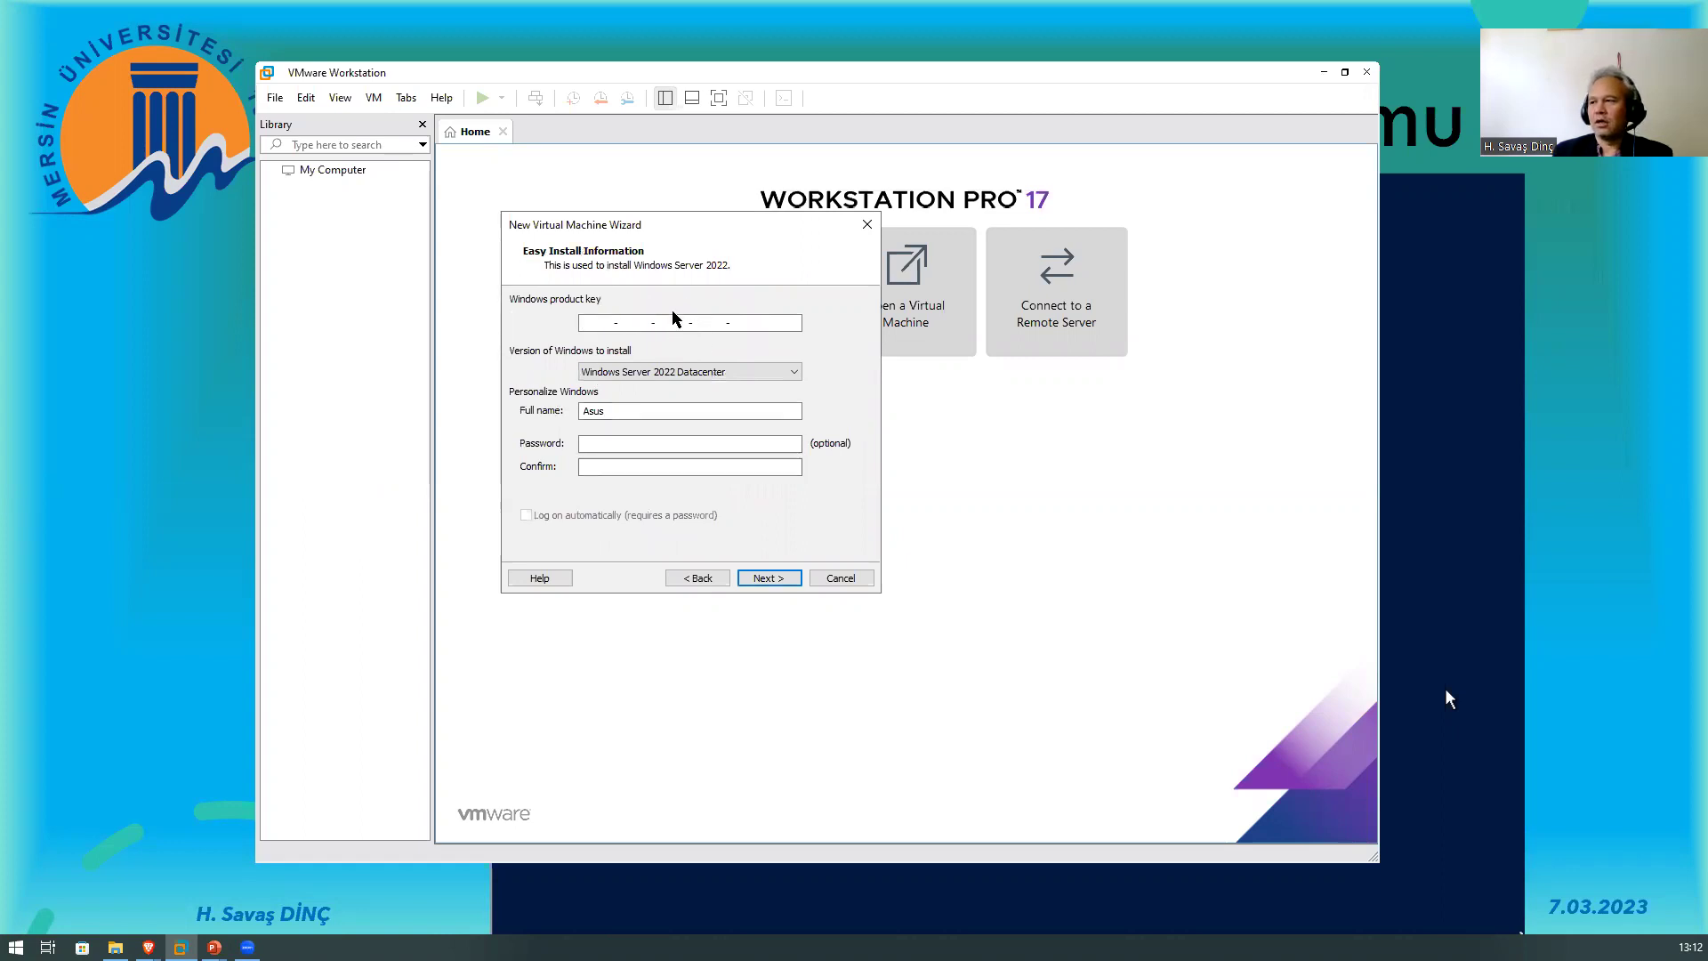
left_click(649, 372)
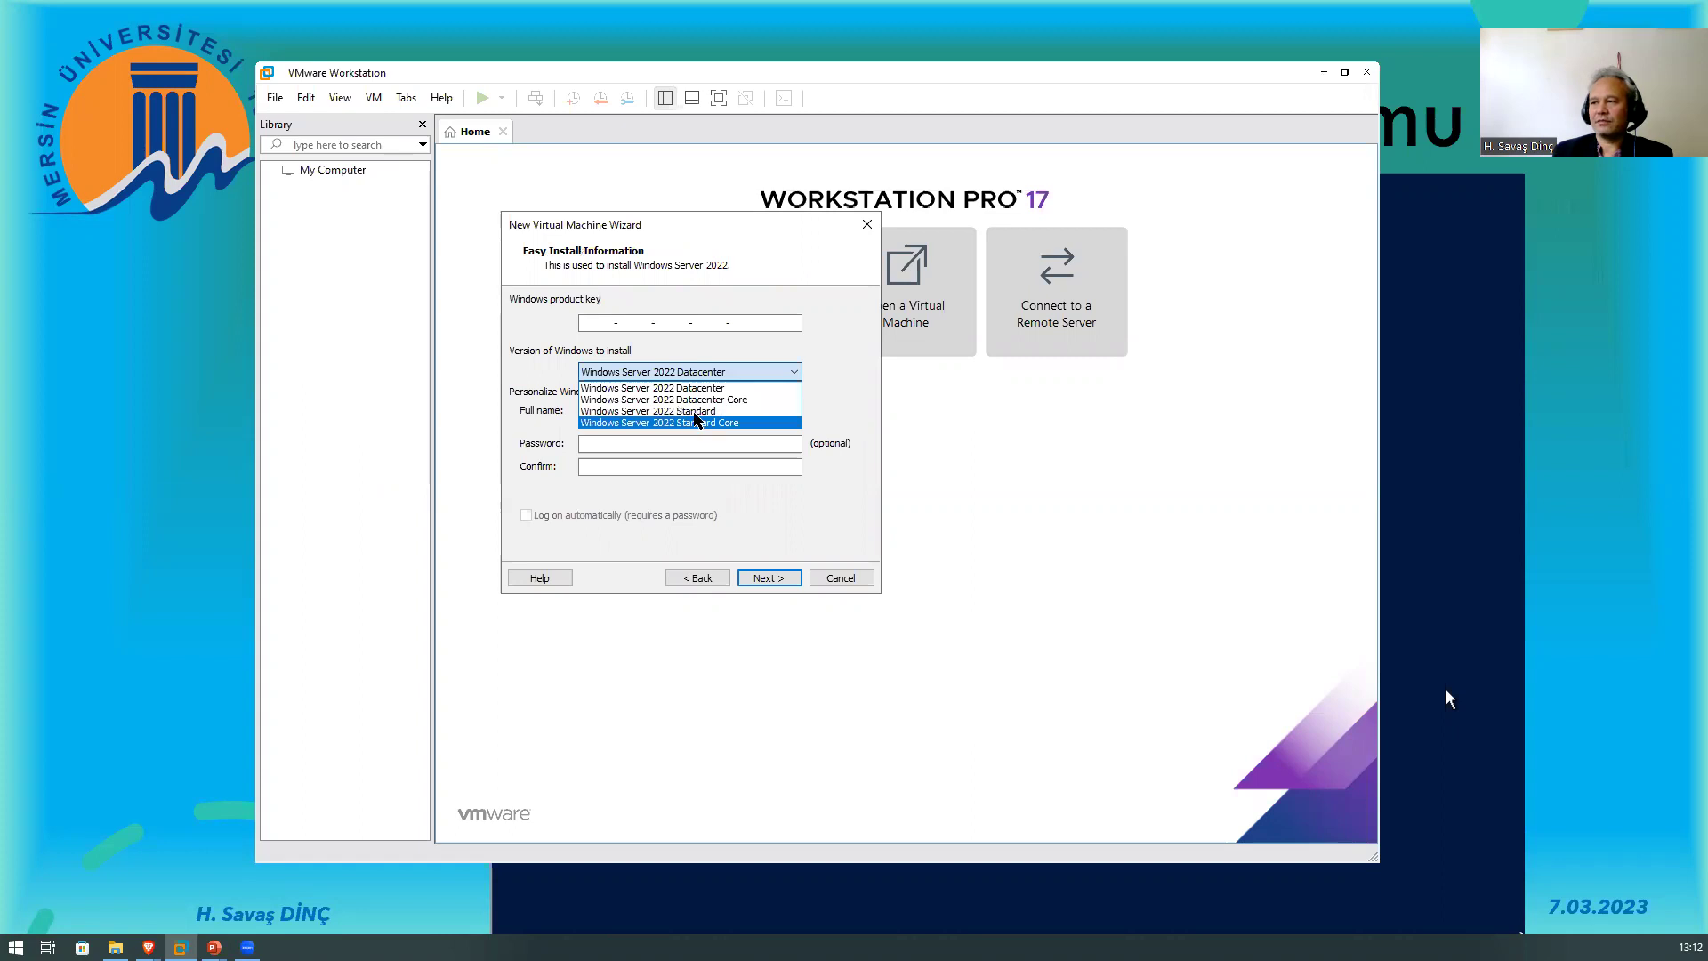
left_click(747, 372)
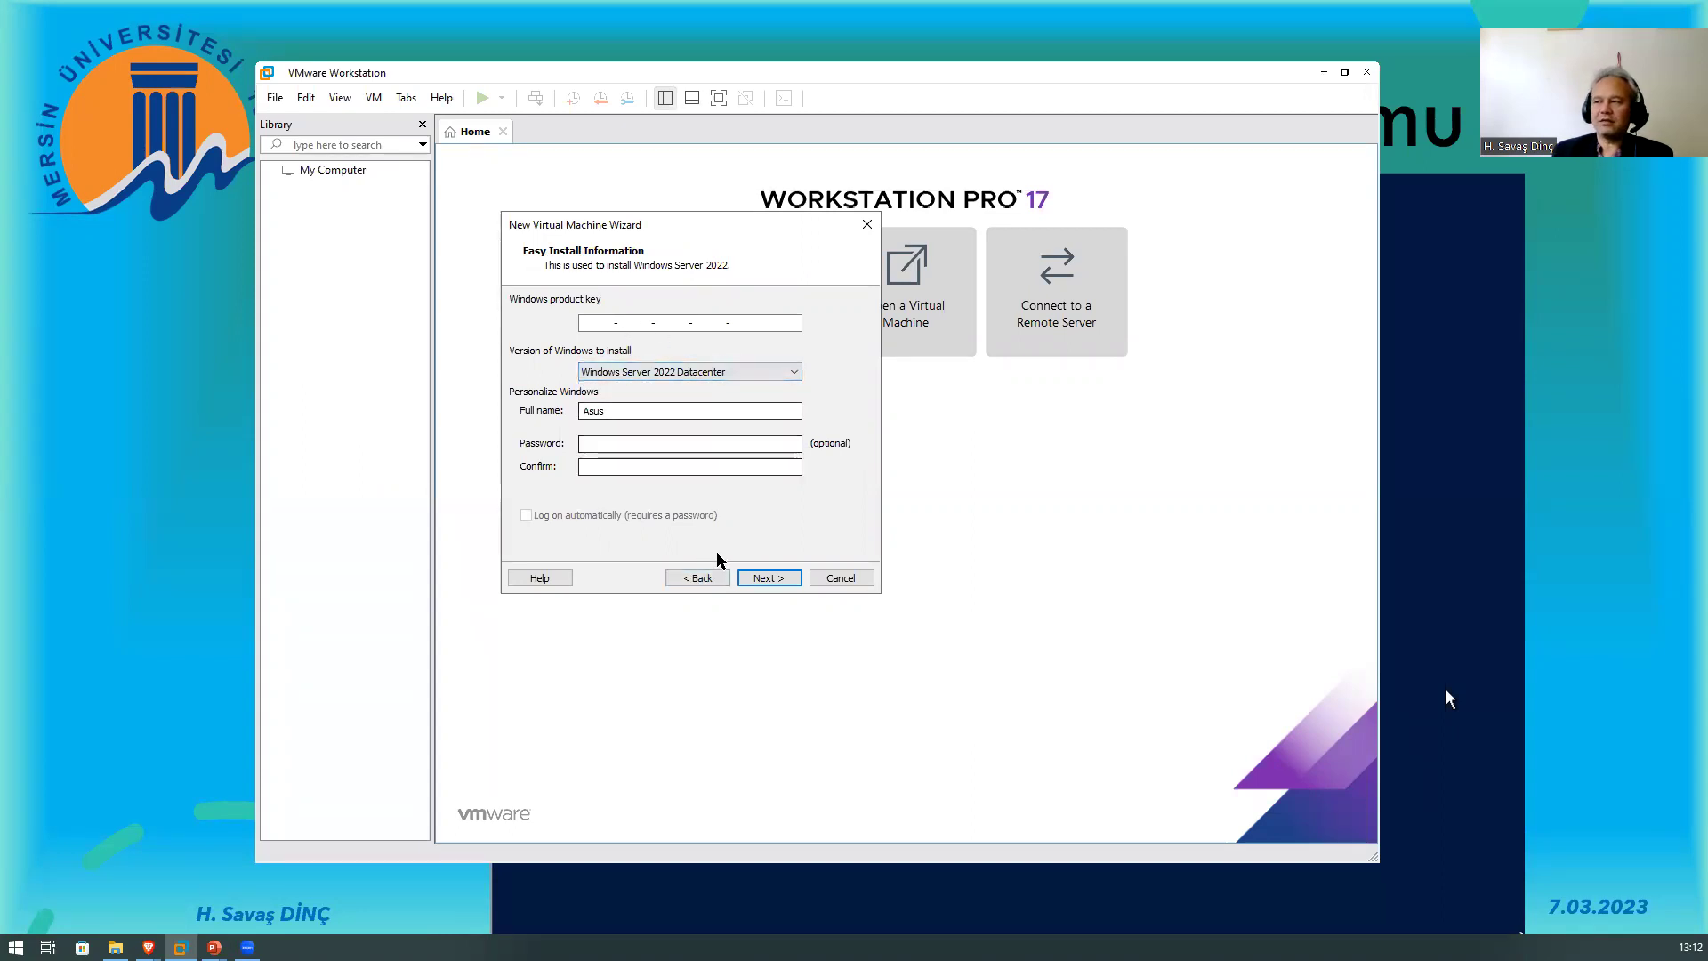
left_click(678, 580)
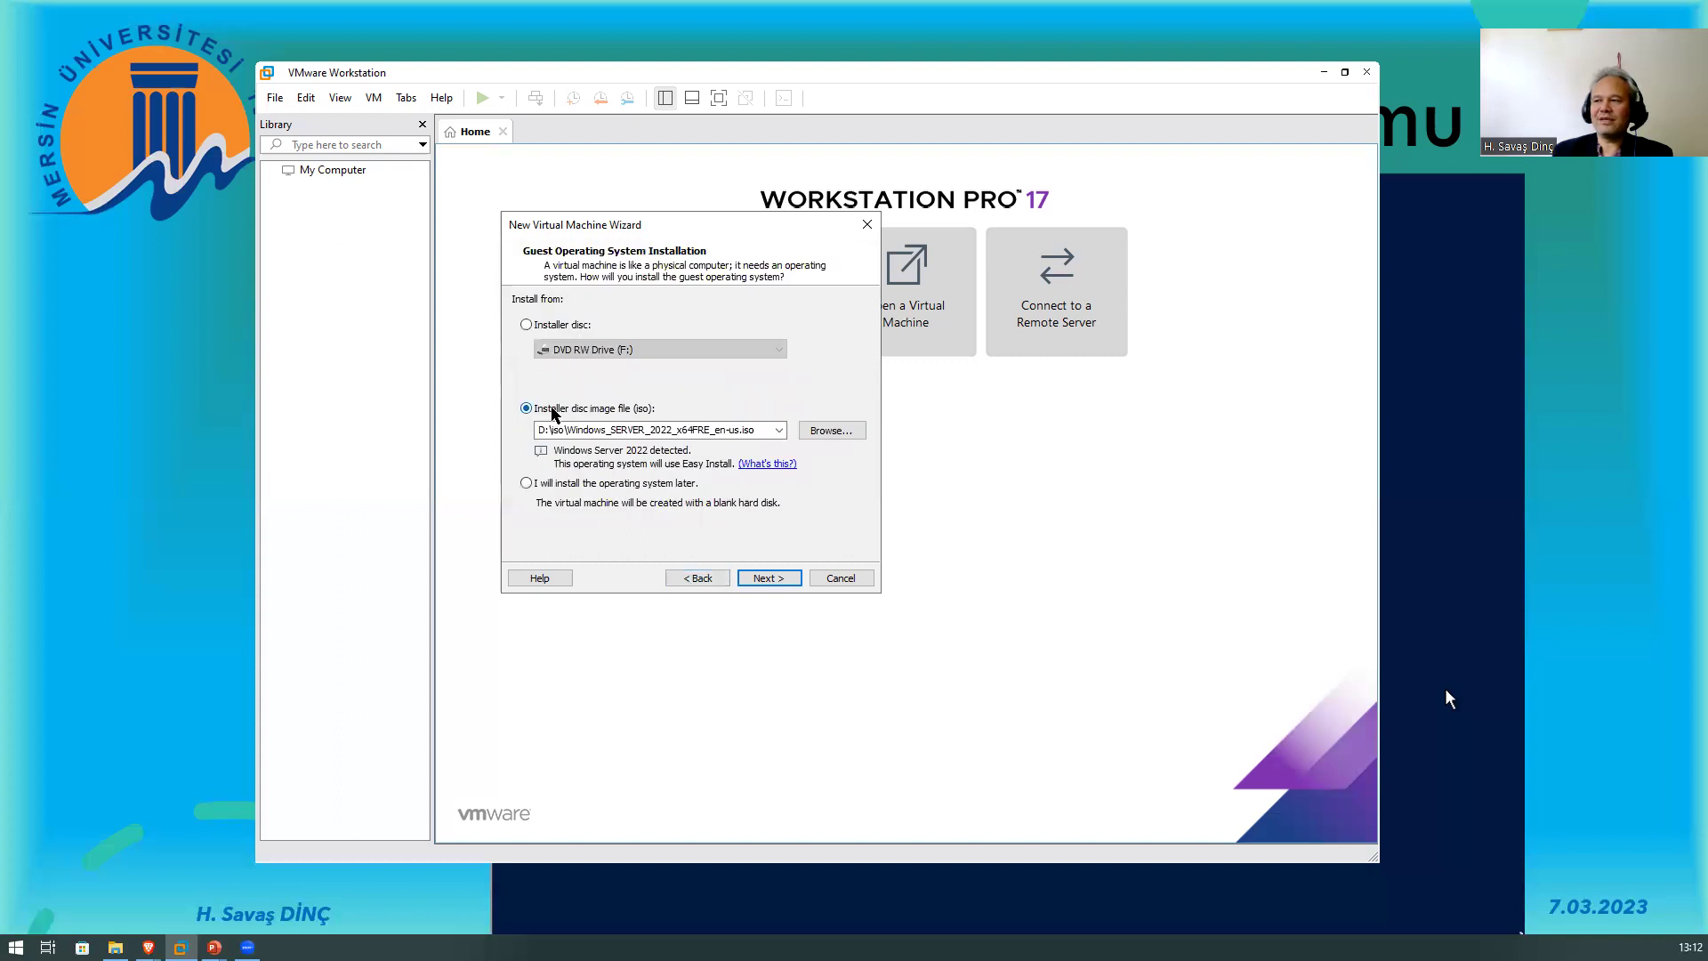
- Continue with the installer disc image file and set the version of Windows to install to Windows Server 2022 Standard
left_click(545, 484)
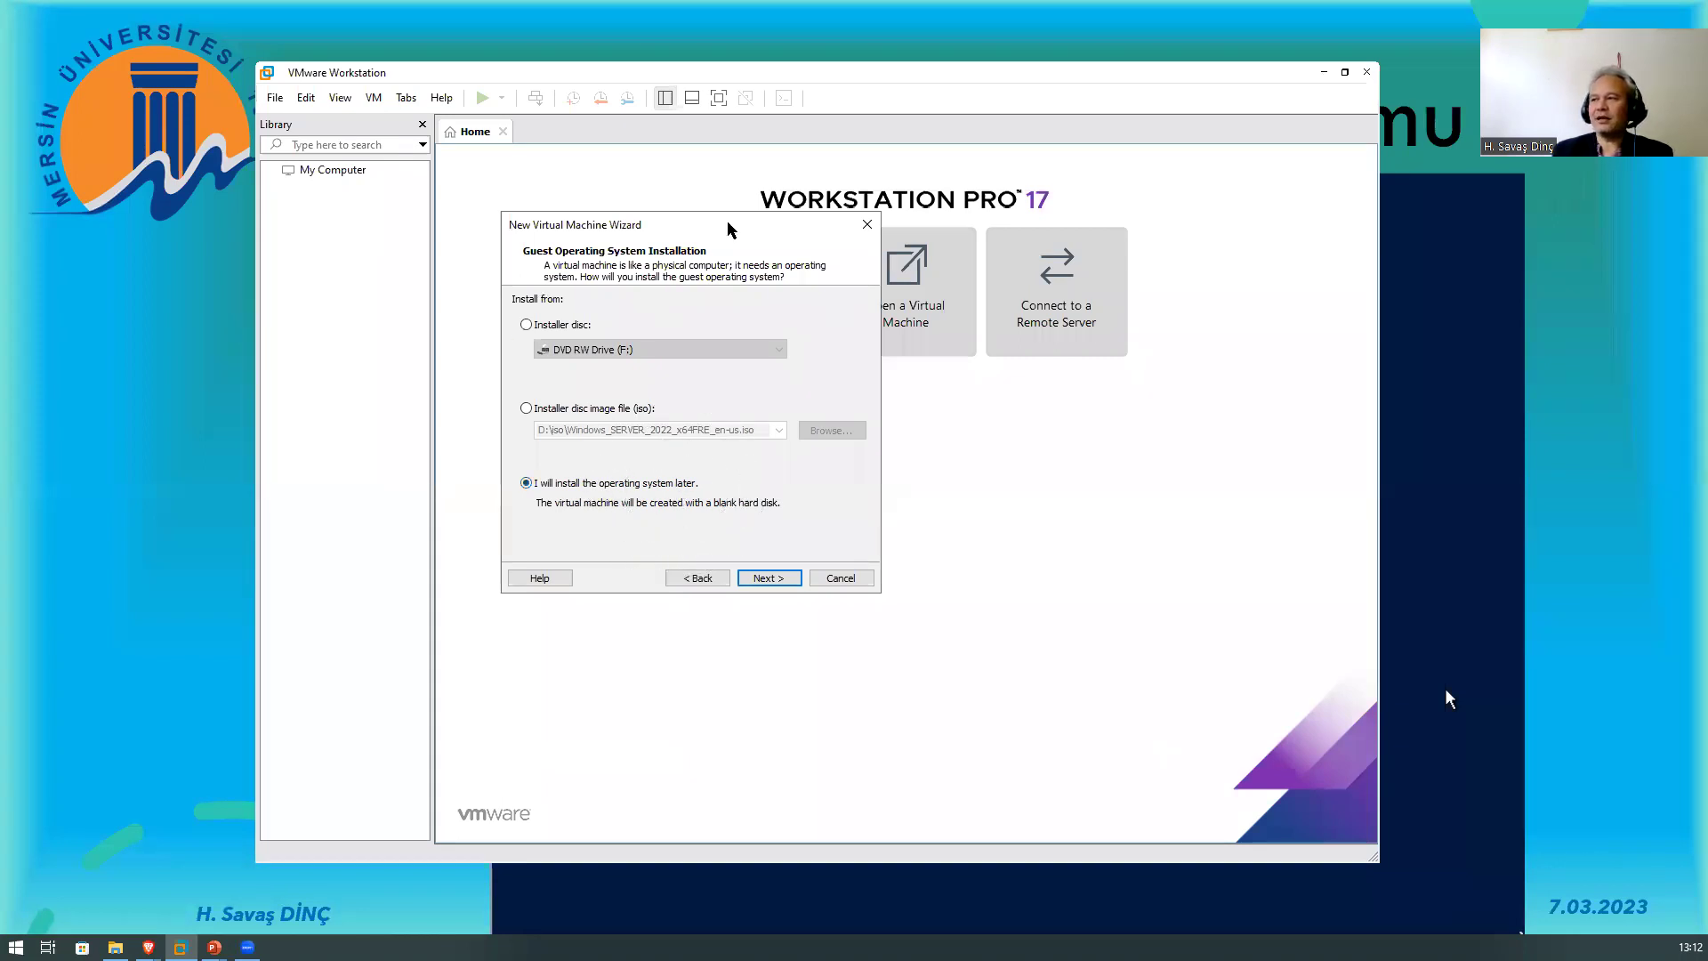
left_click(559, 411)
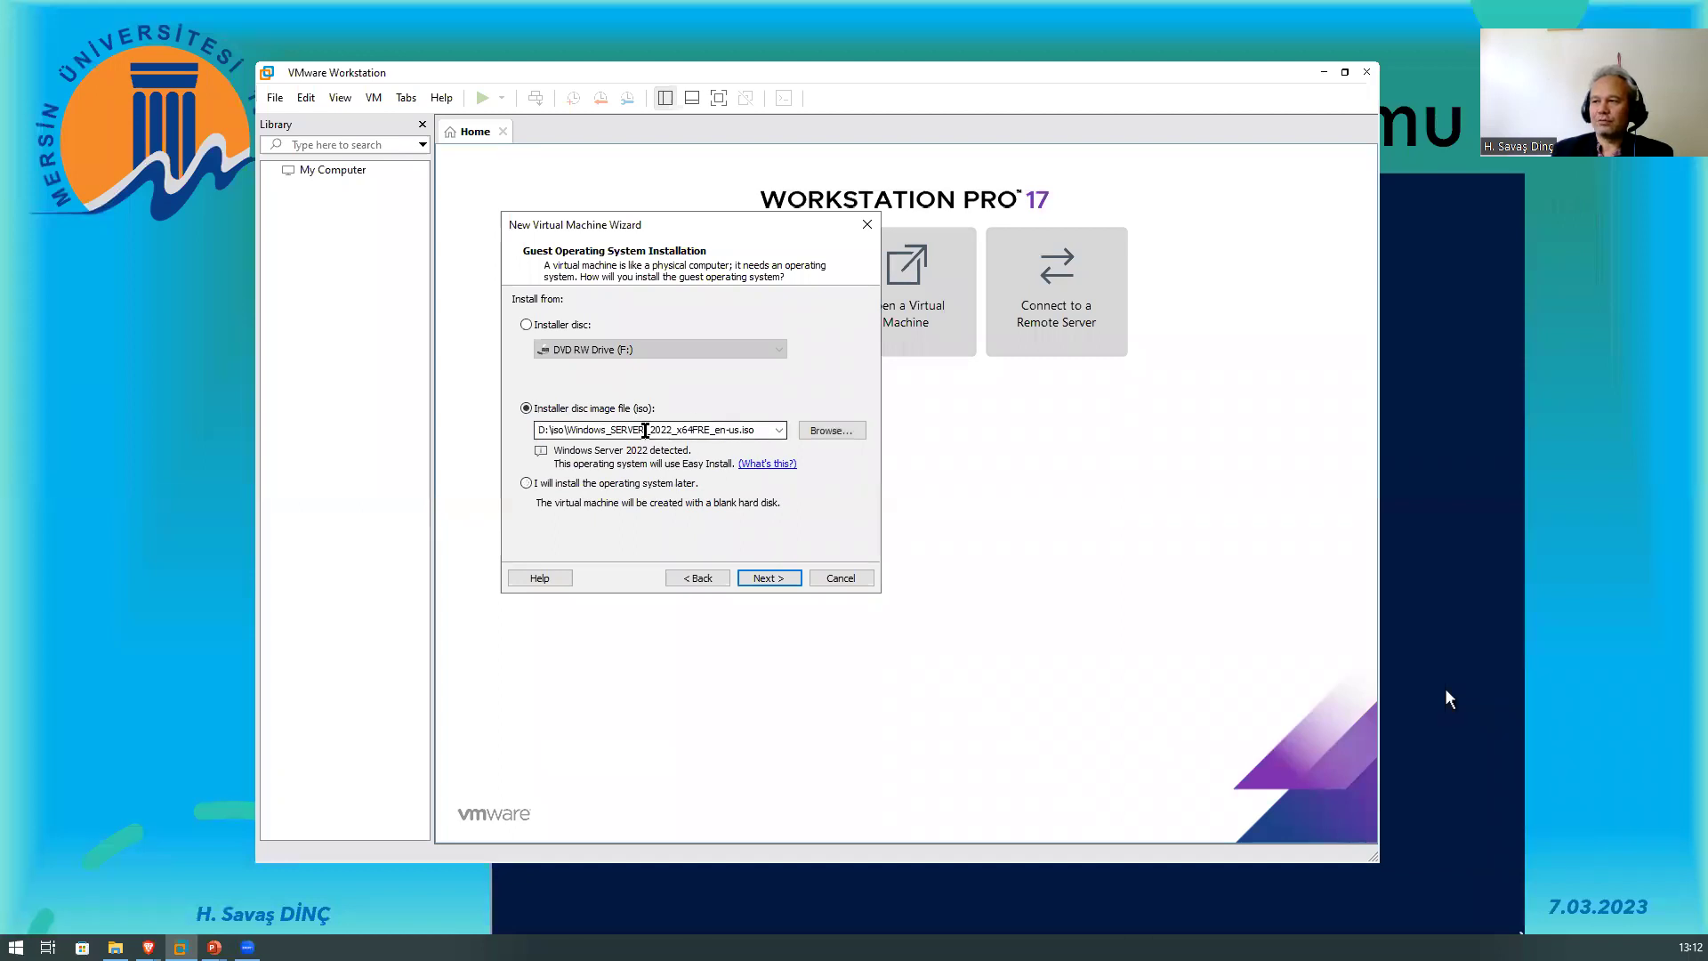
left_click(767, 578)
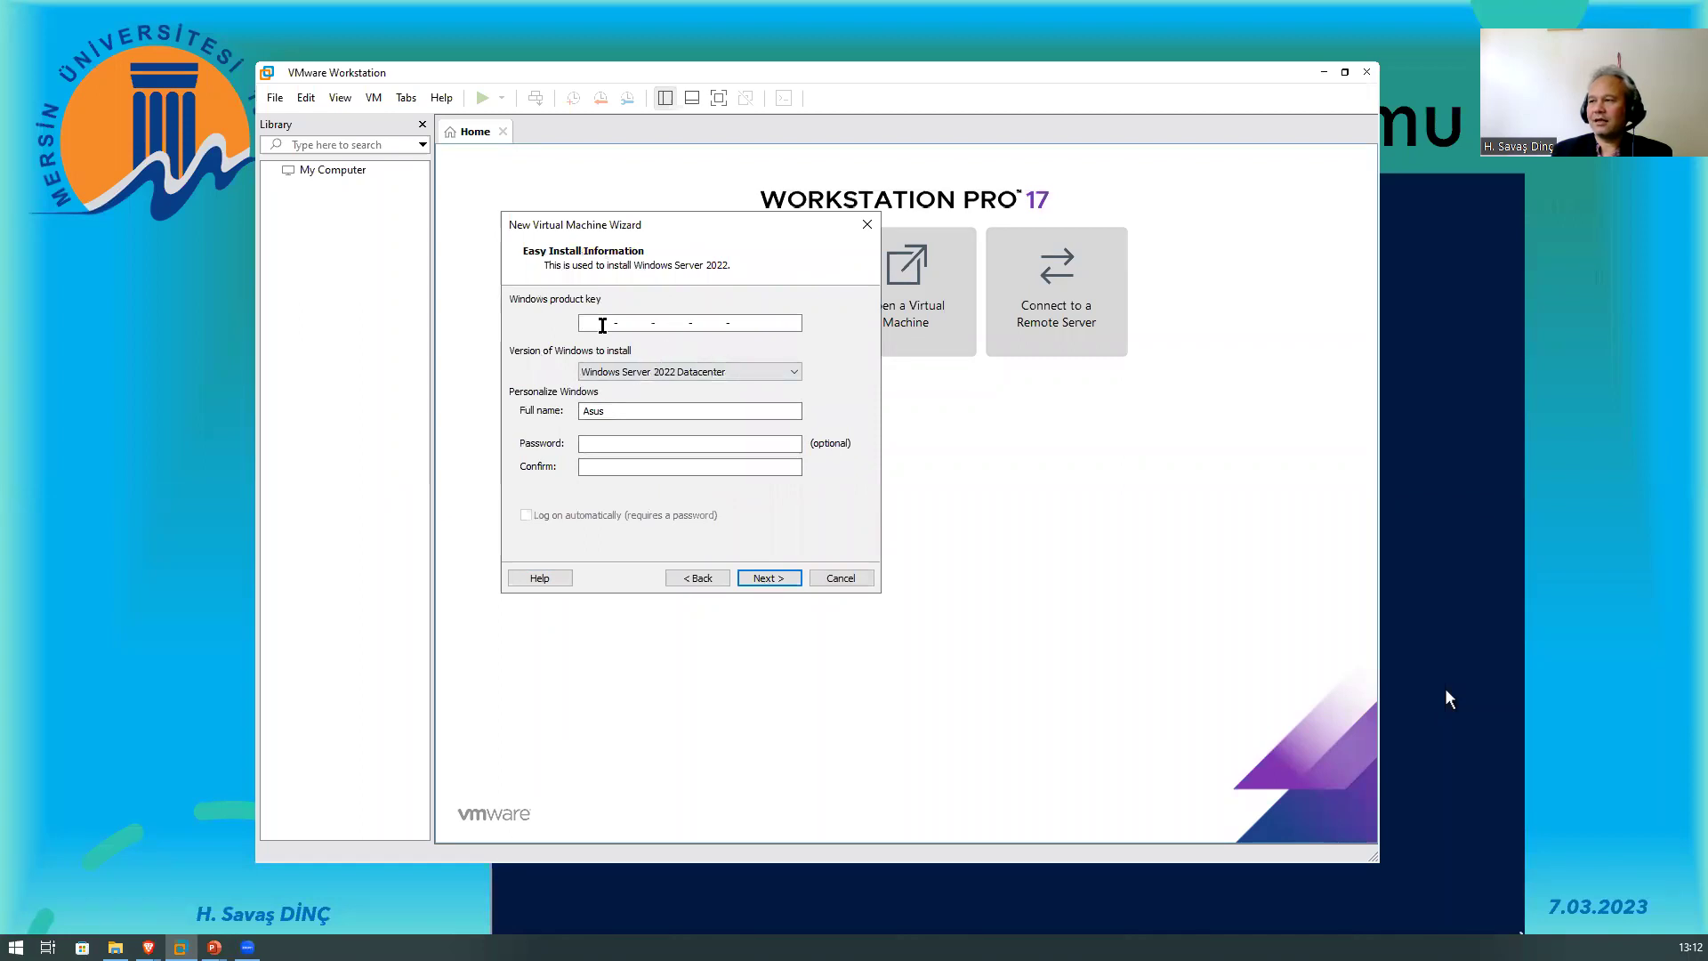
left_click(685, 374)
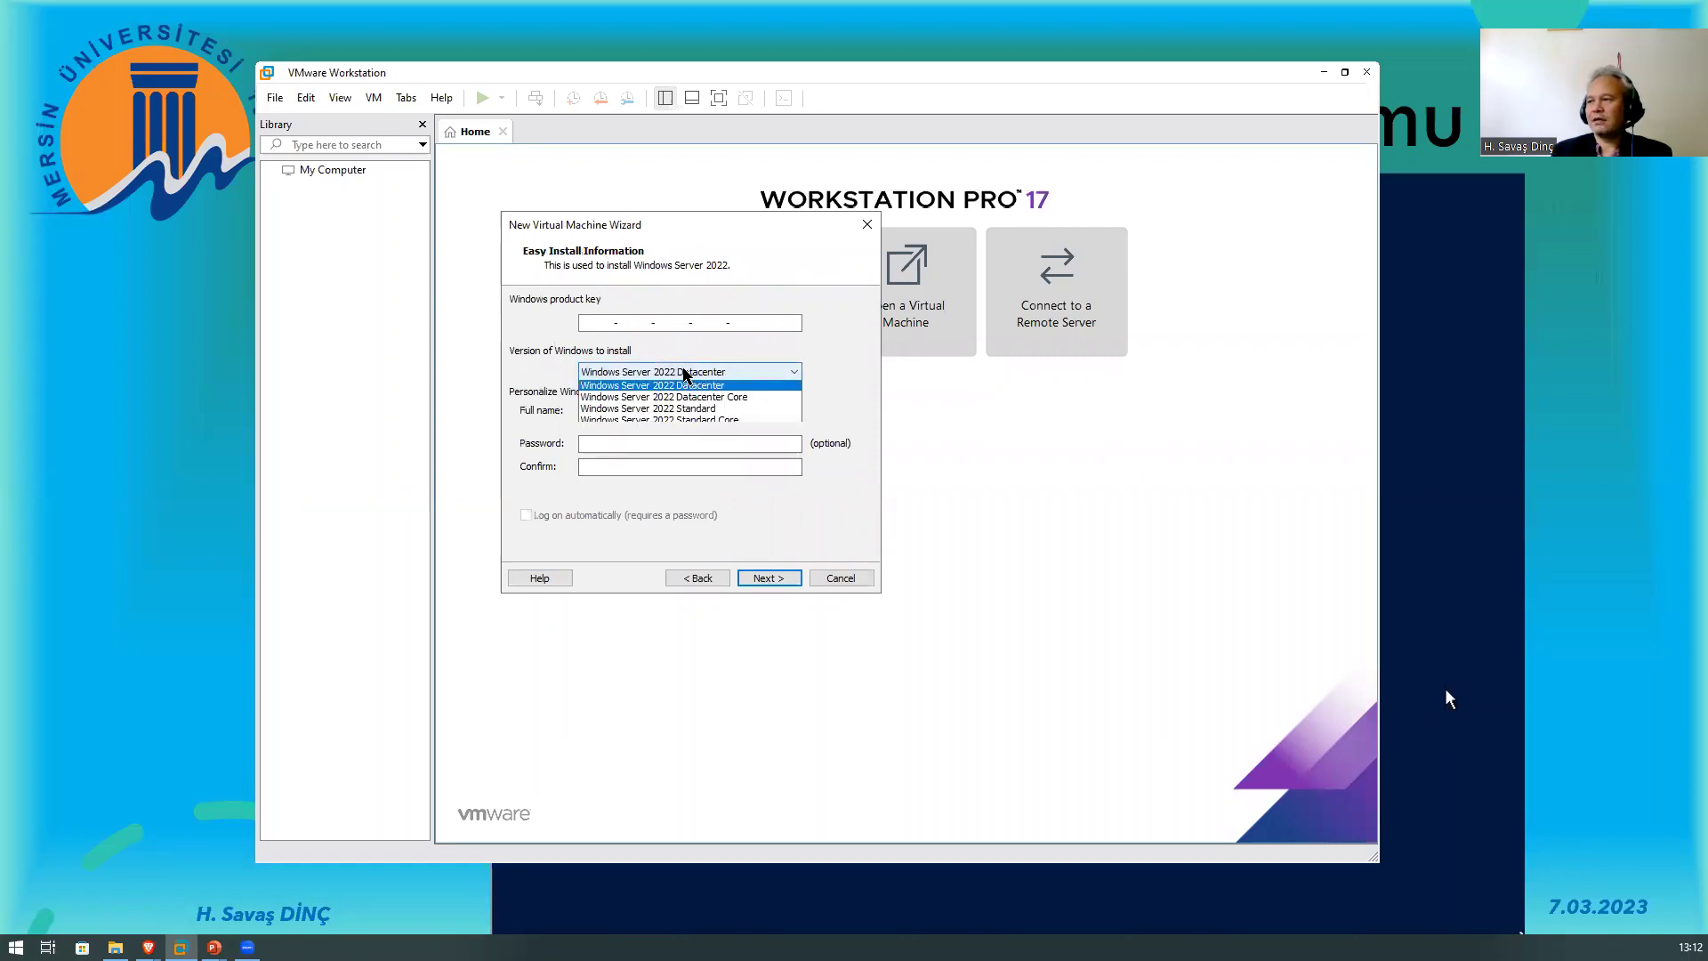
left_click(721, 412)
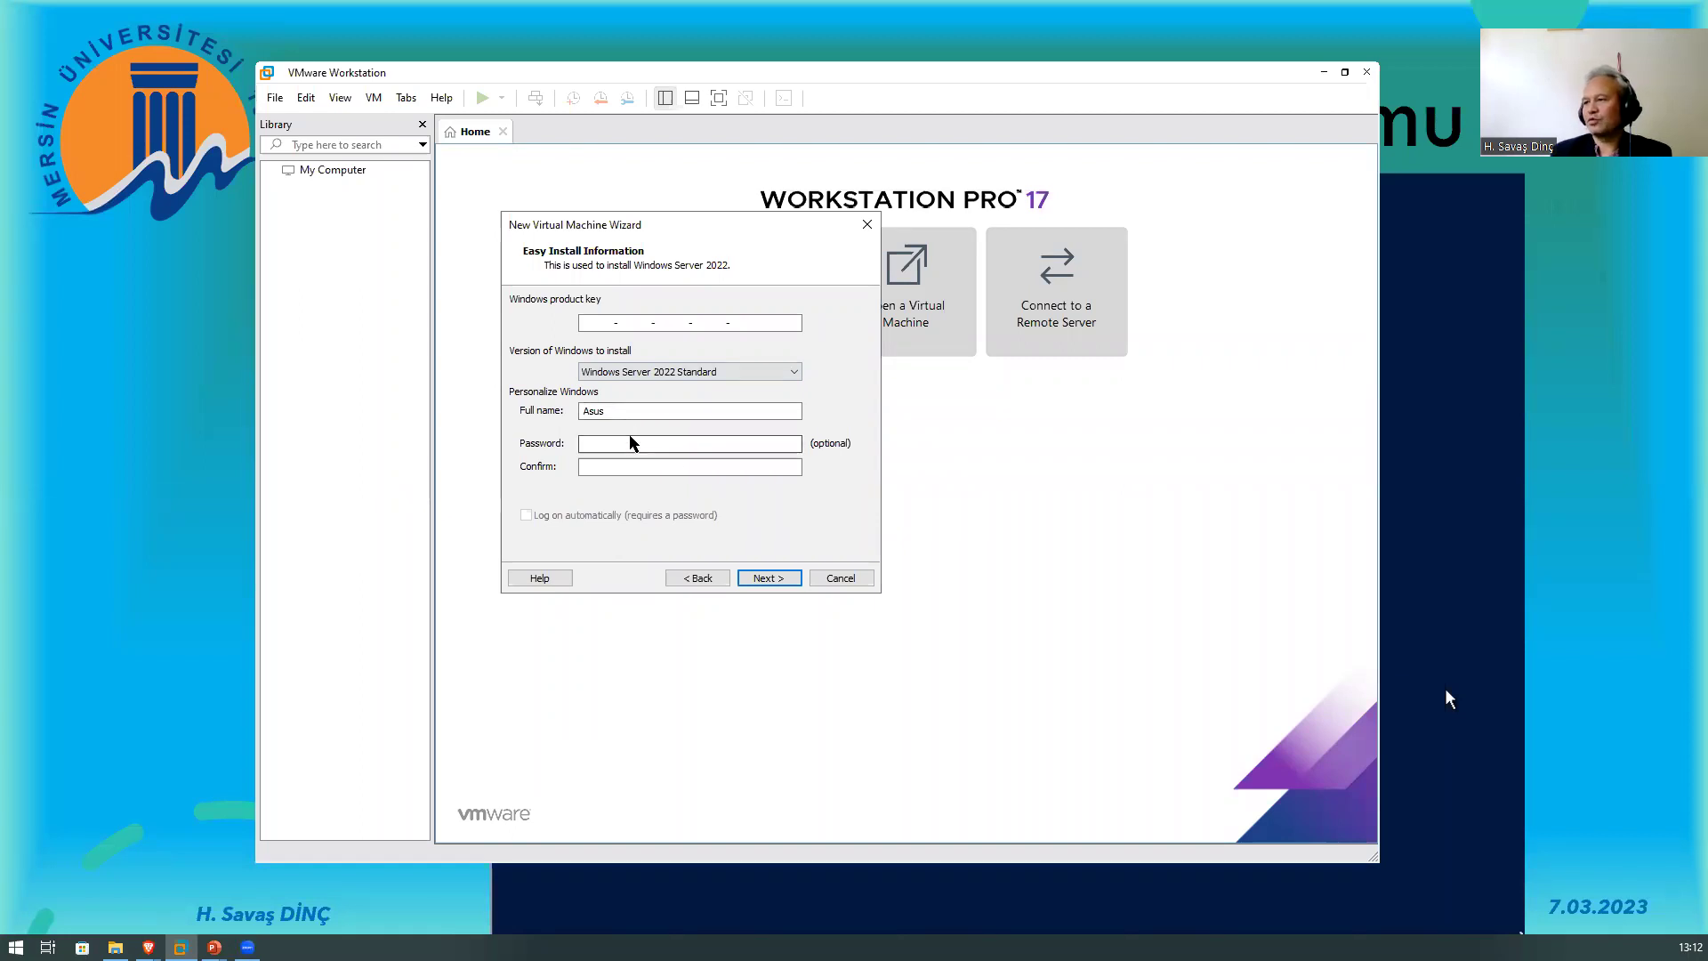
- Go back to the installation source, choose to install the operating system later, and continue to the guest operating system selection
left_click(677, 580)
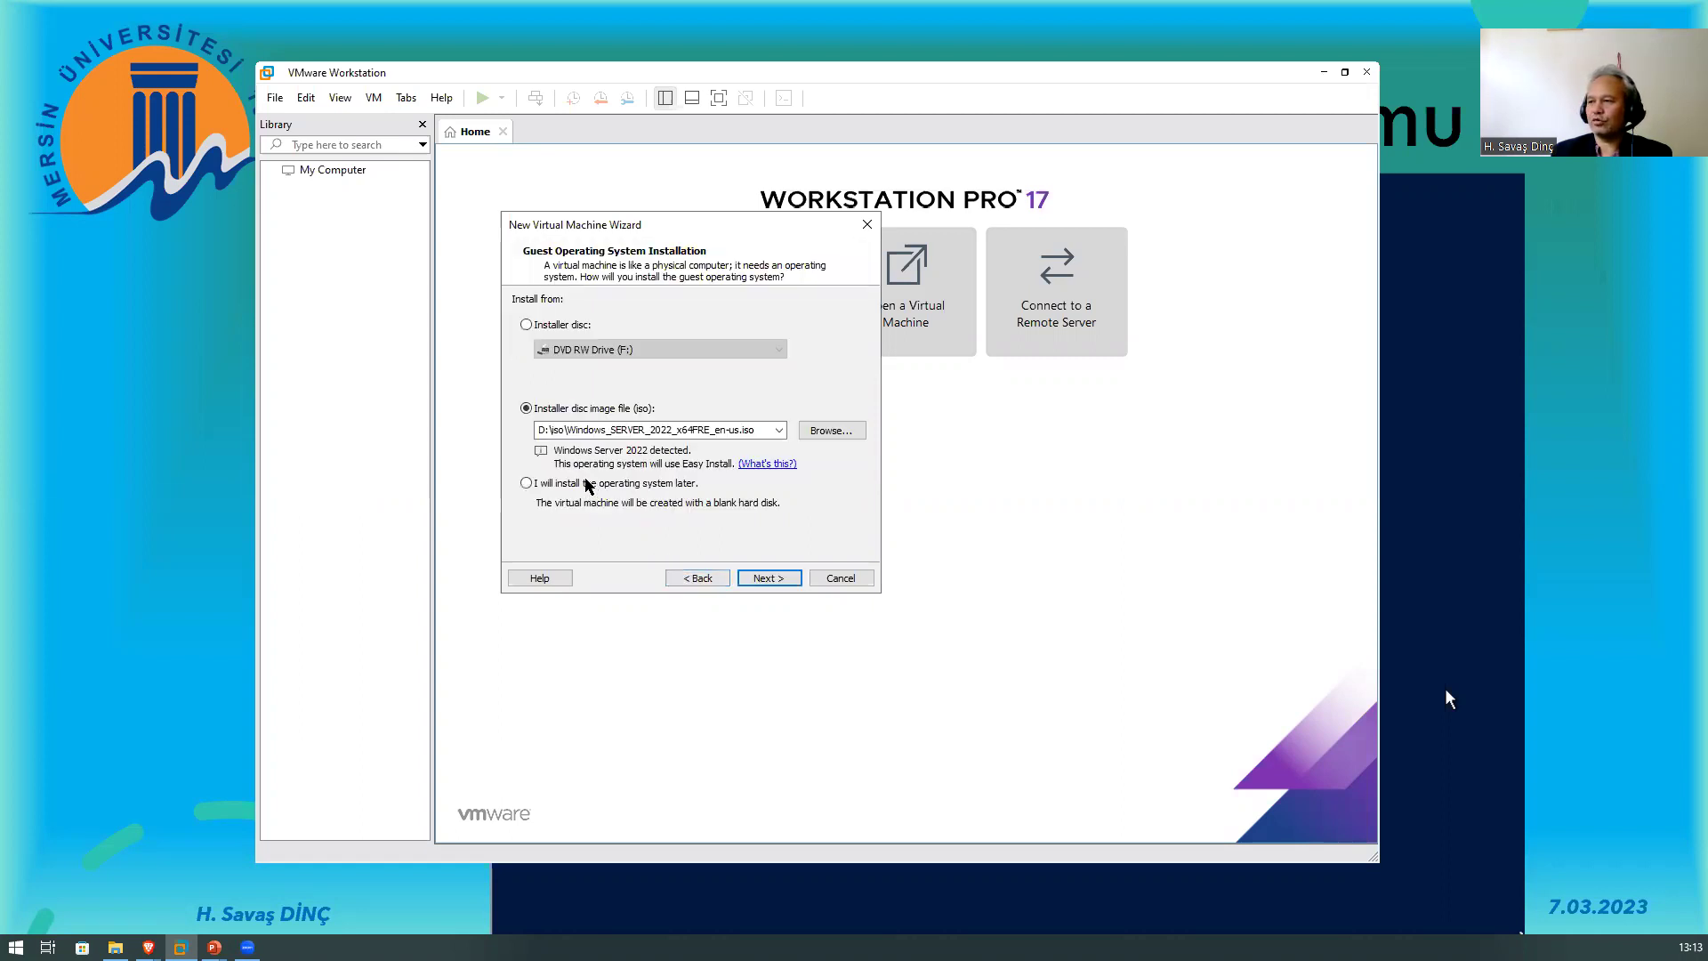
left_click(559, 485)
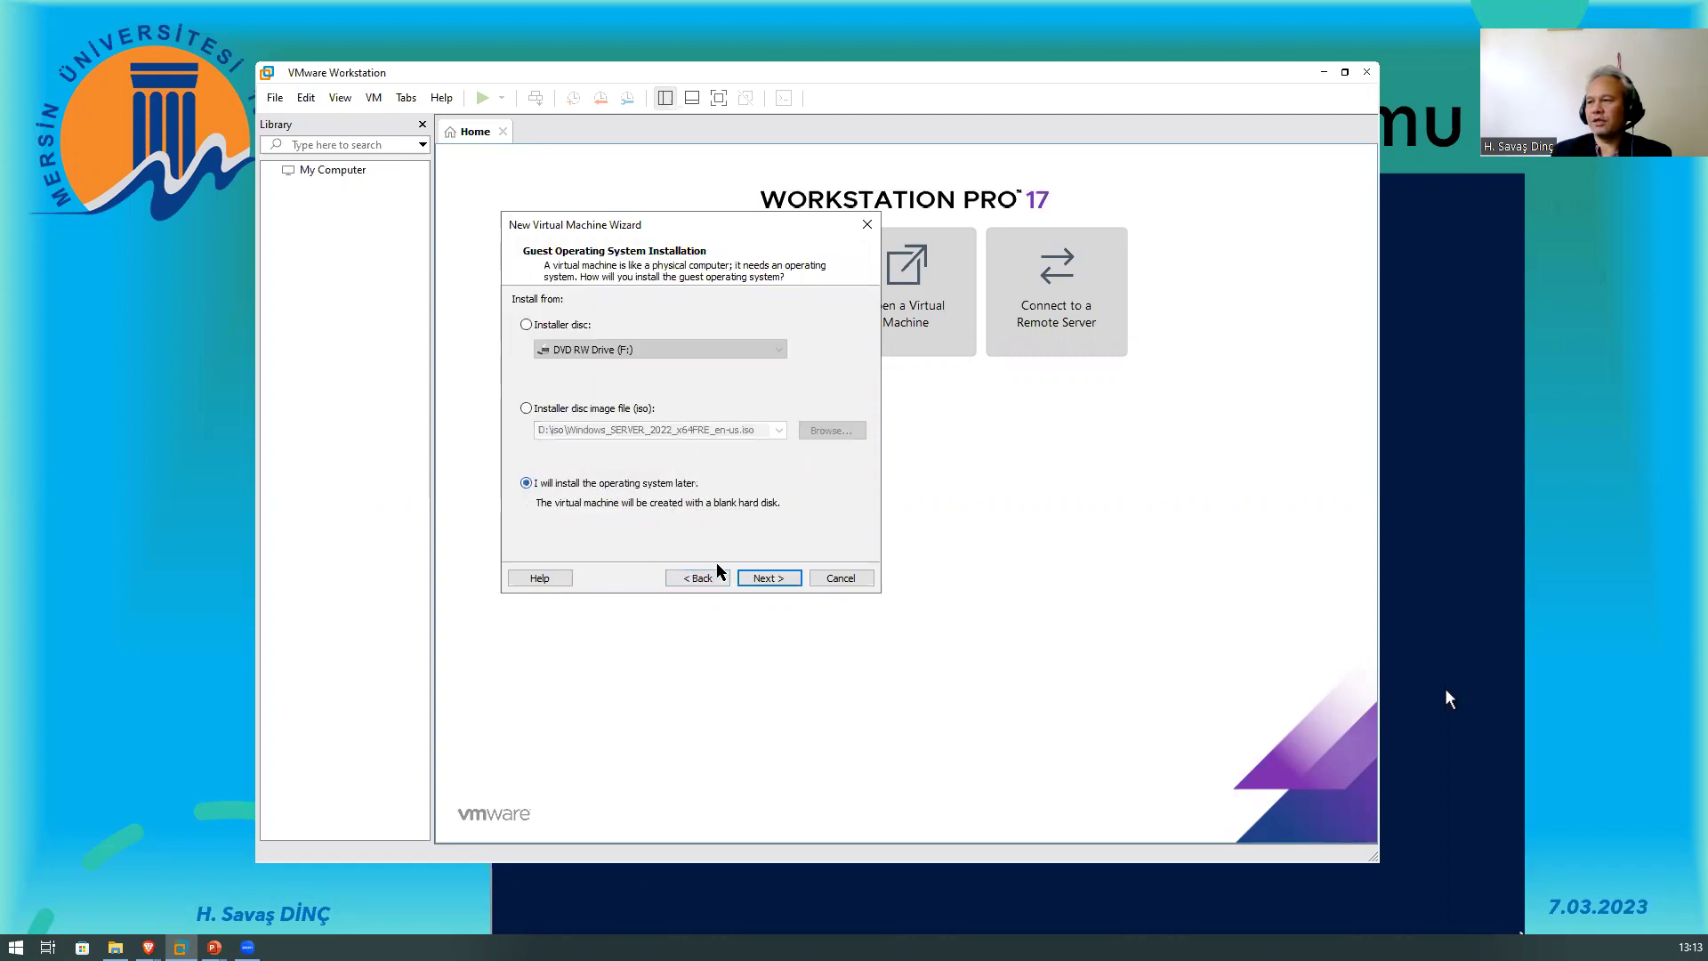
left_click(766, 579)
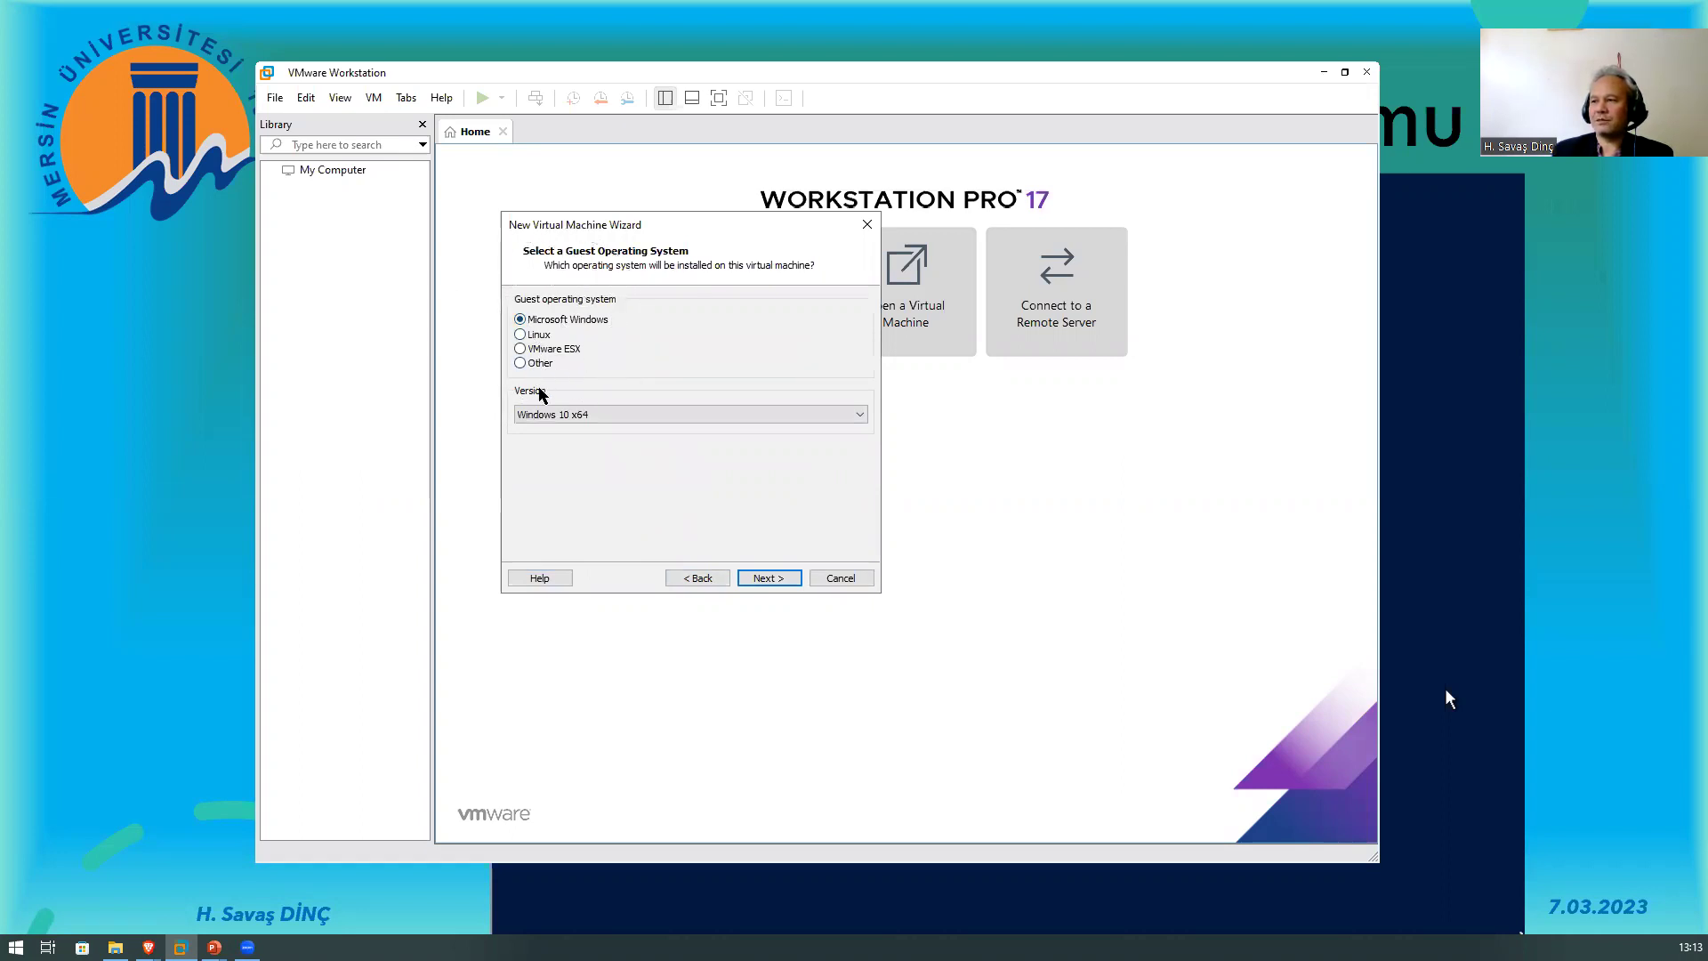
- Set the guest operating system version to Windows Server 2022 and continue to naming the virtual machine
left_click(578, 418)
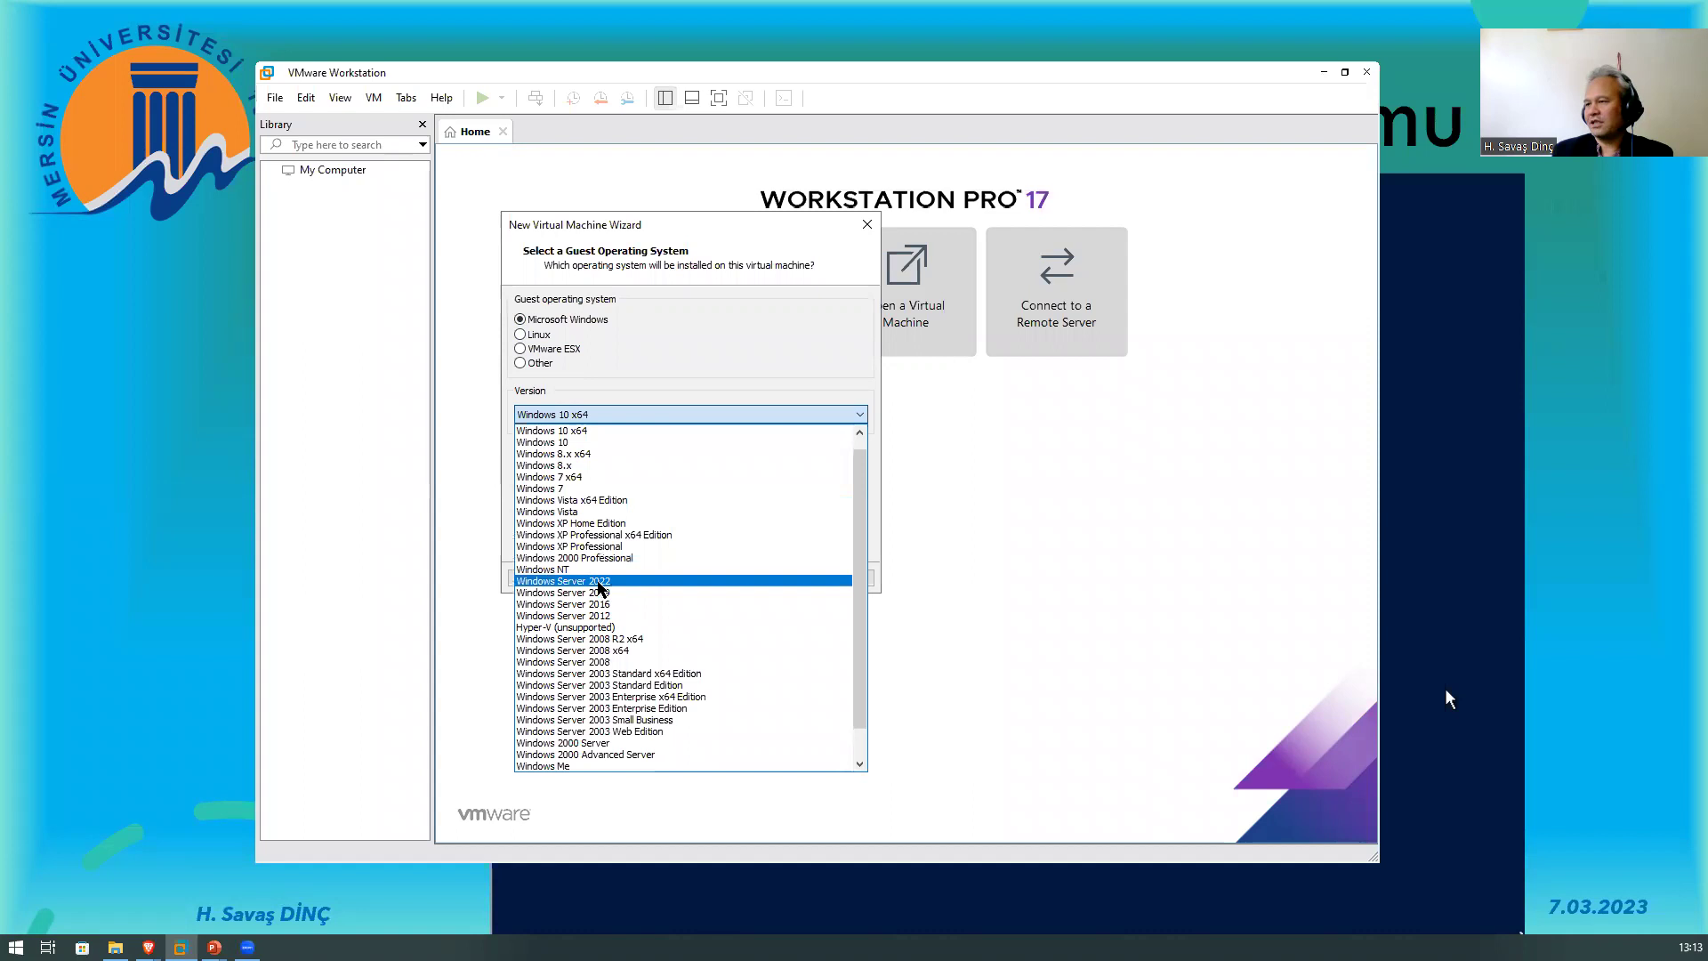
left_click(605, 582)
left_click(767, 578)
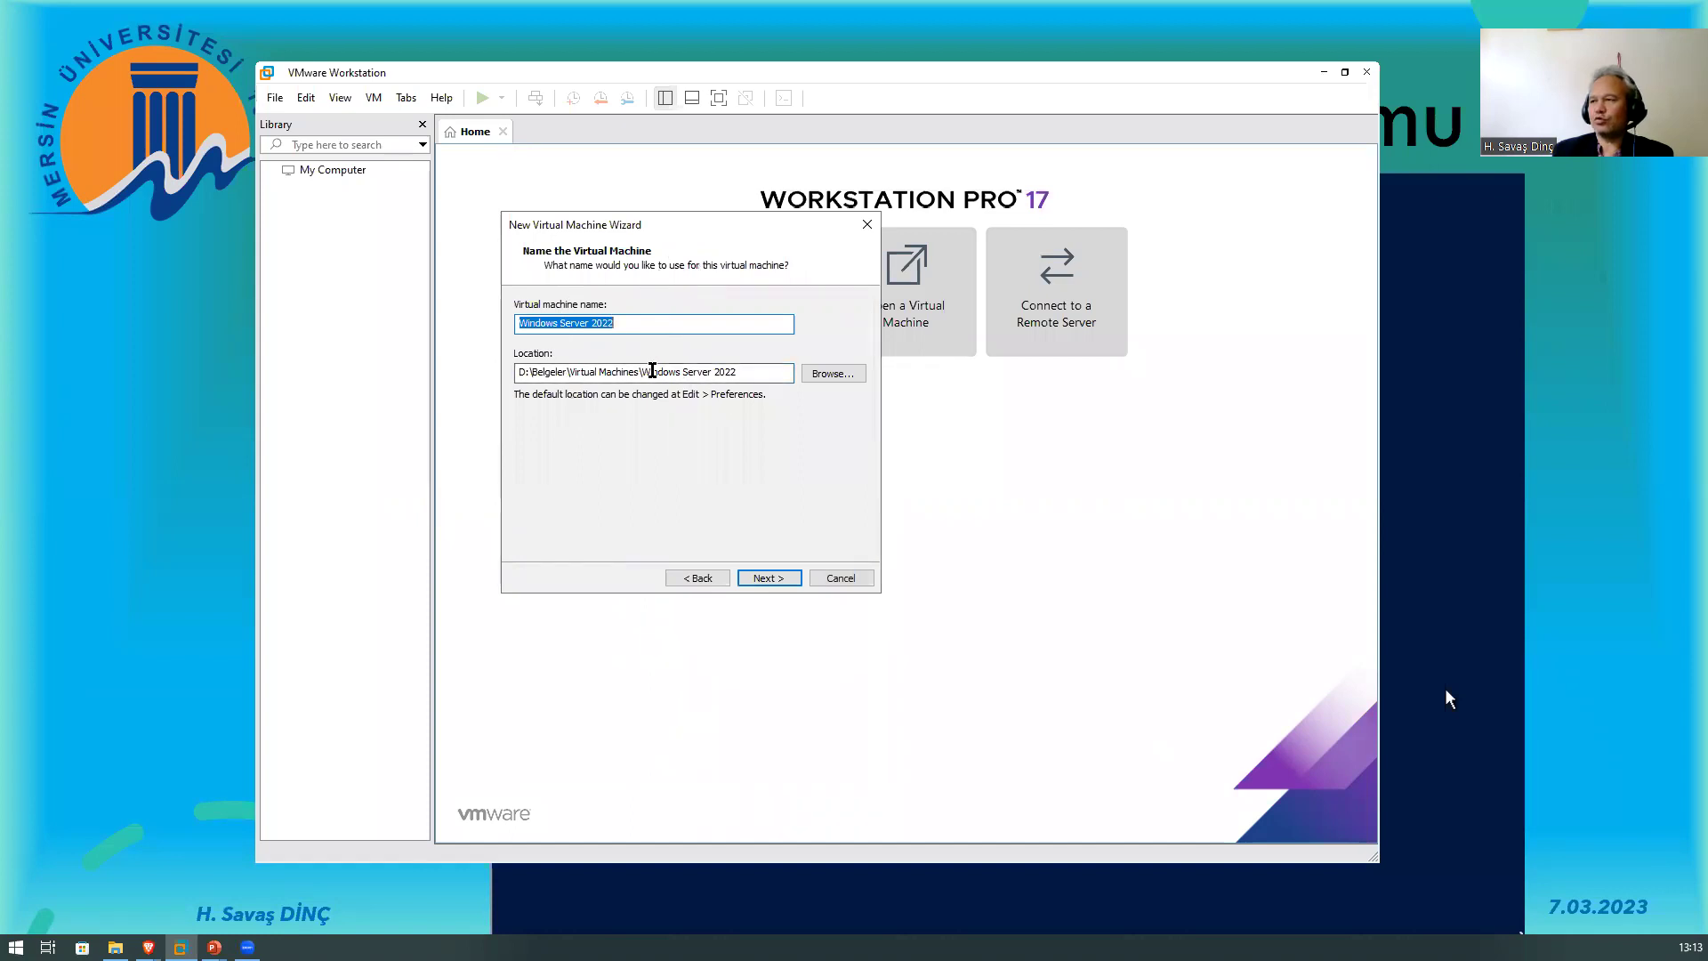
- Examine the folder path proposed as the location of the virtual machine
left_click_drag(525, 372, 734, 372)
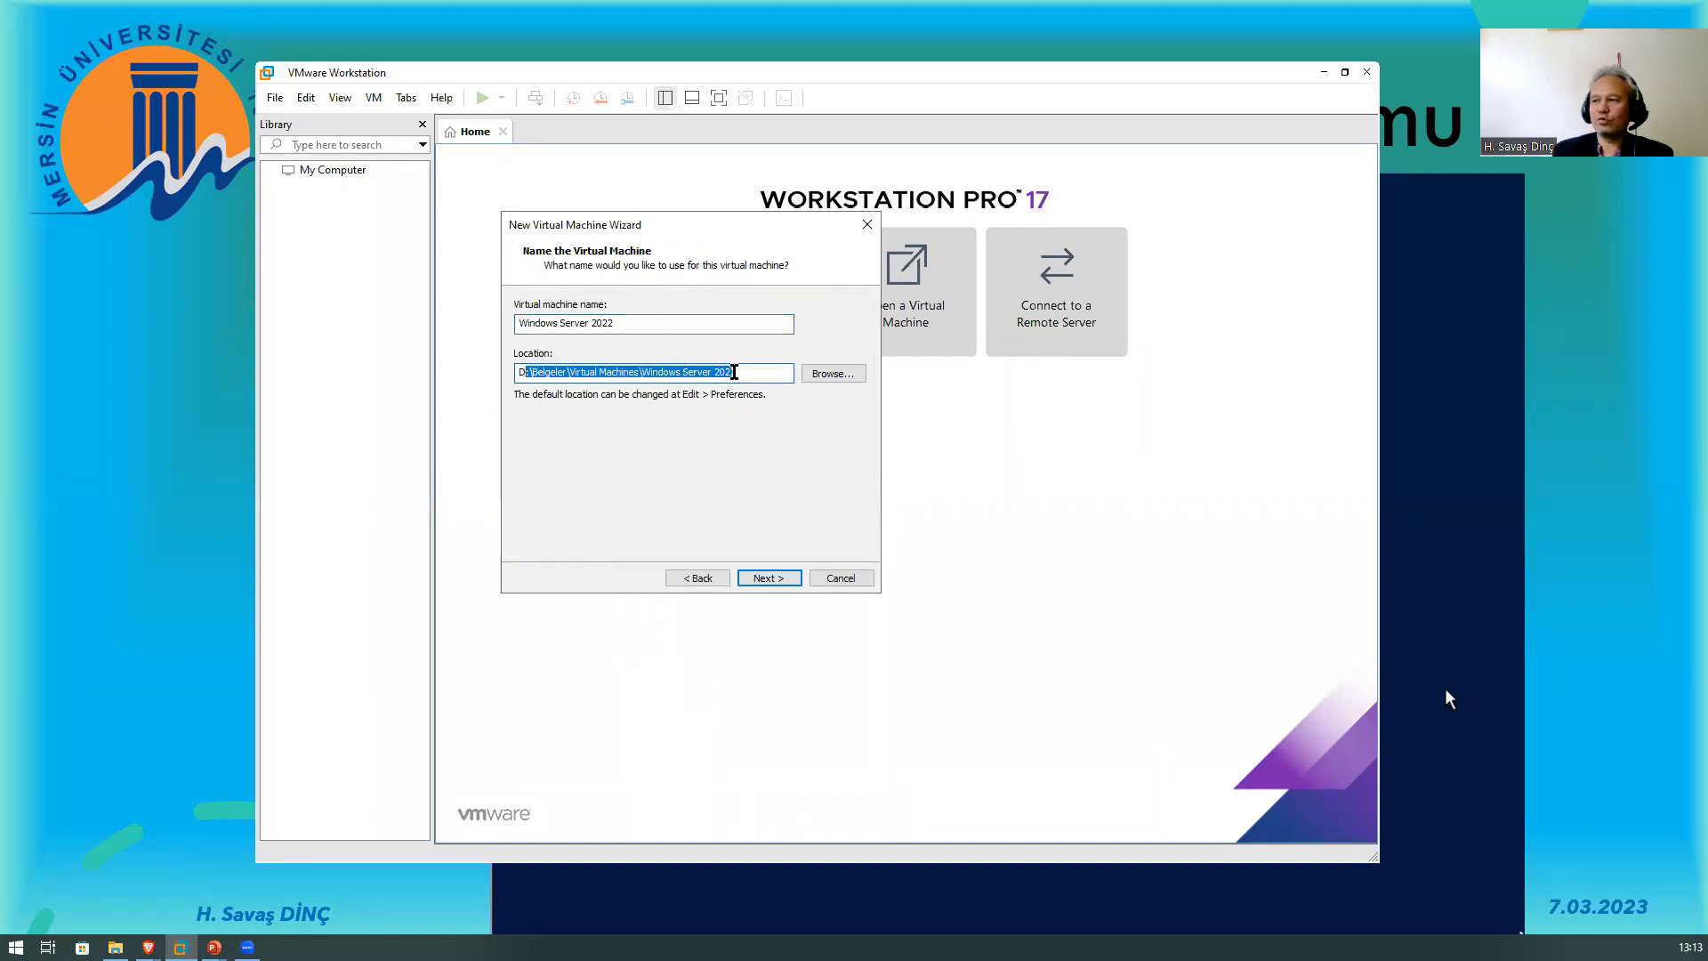
left_click(747, 373)
key("ctrl+a")
left_click(559, 370)
left_click_drag(524, 372, 728, 374)
left_click(731, 373)
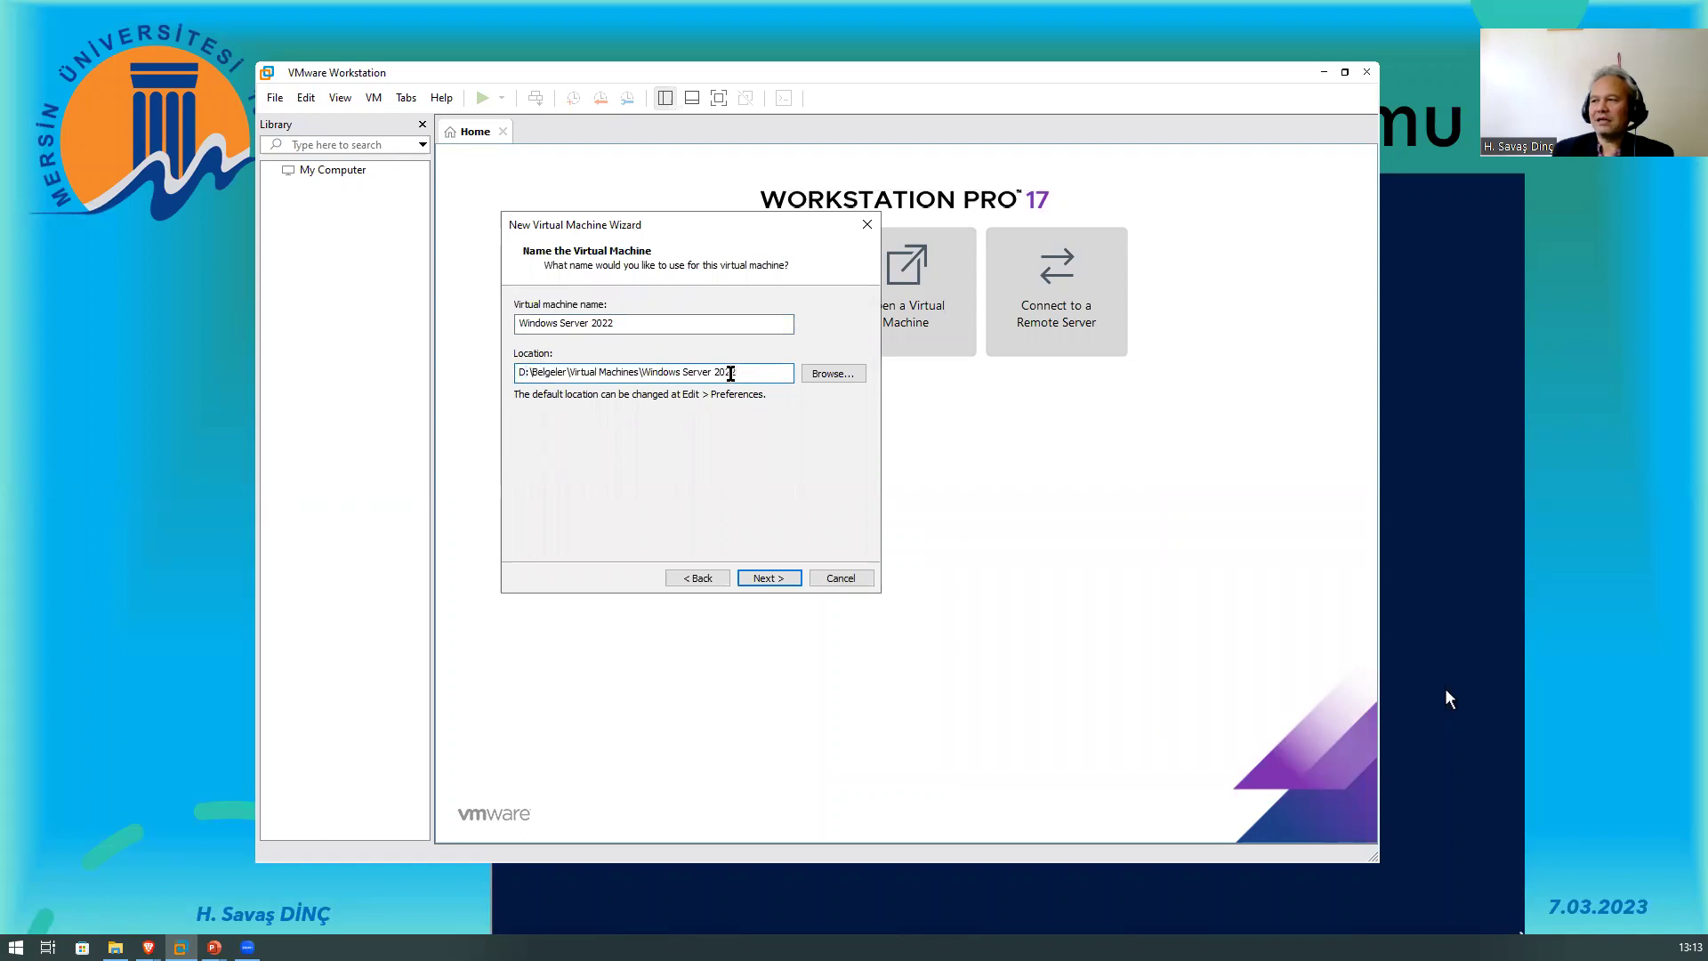
left_click(686, 374)
left_click(766, 372)
left_click_drag(758, 375, 512, 372)
left_click(679, 374)
left_click(759, 372)
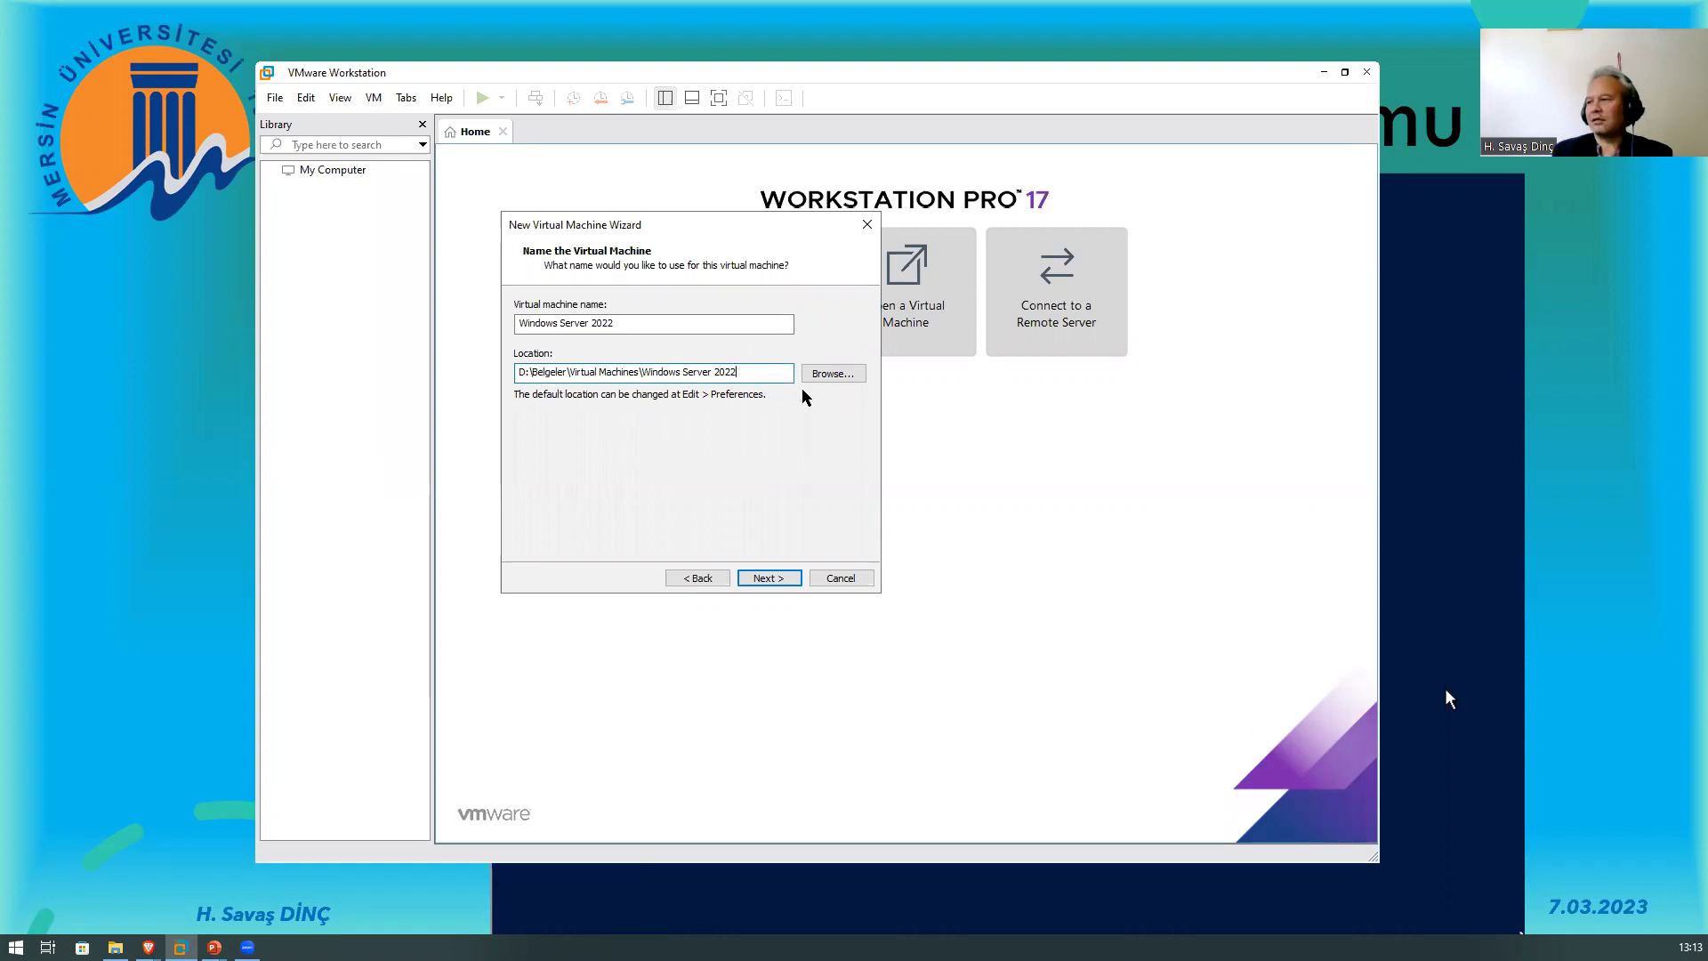
left_click(832, 374)
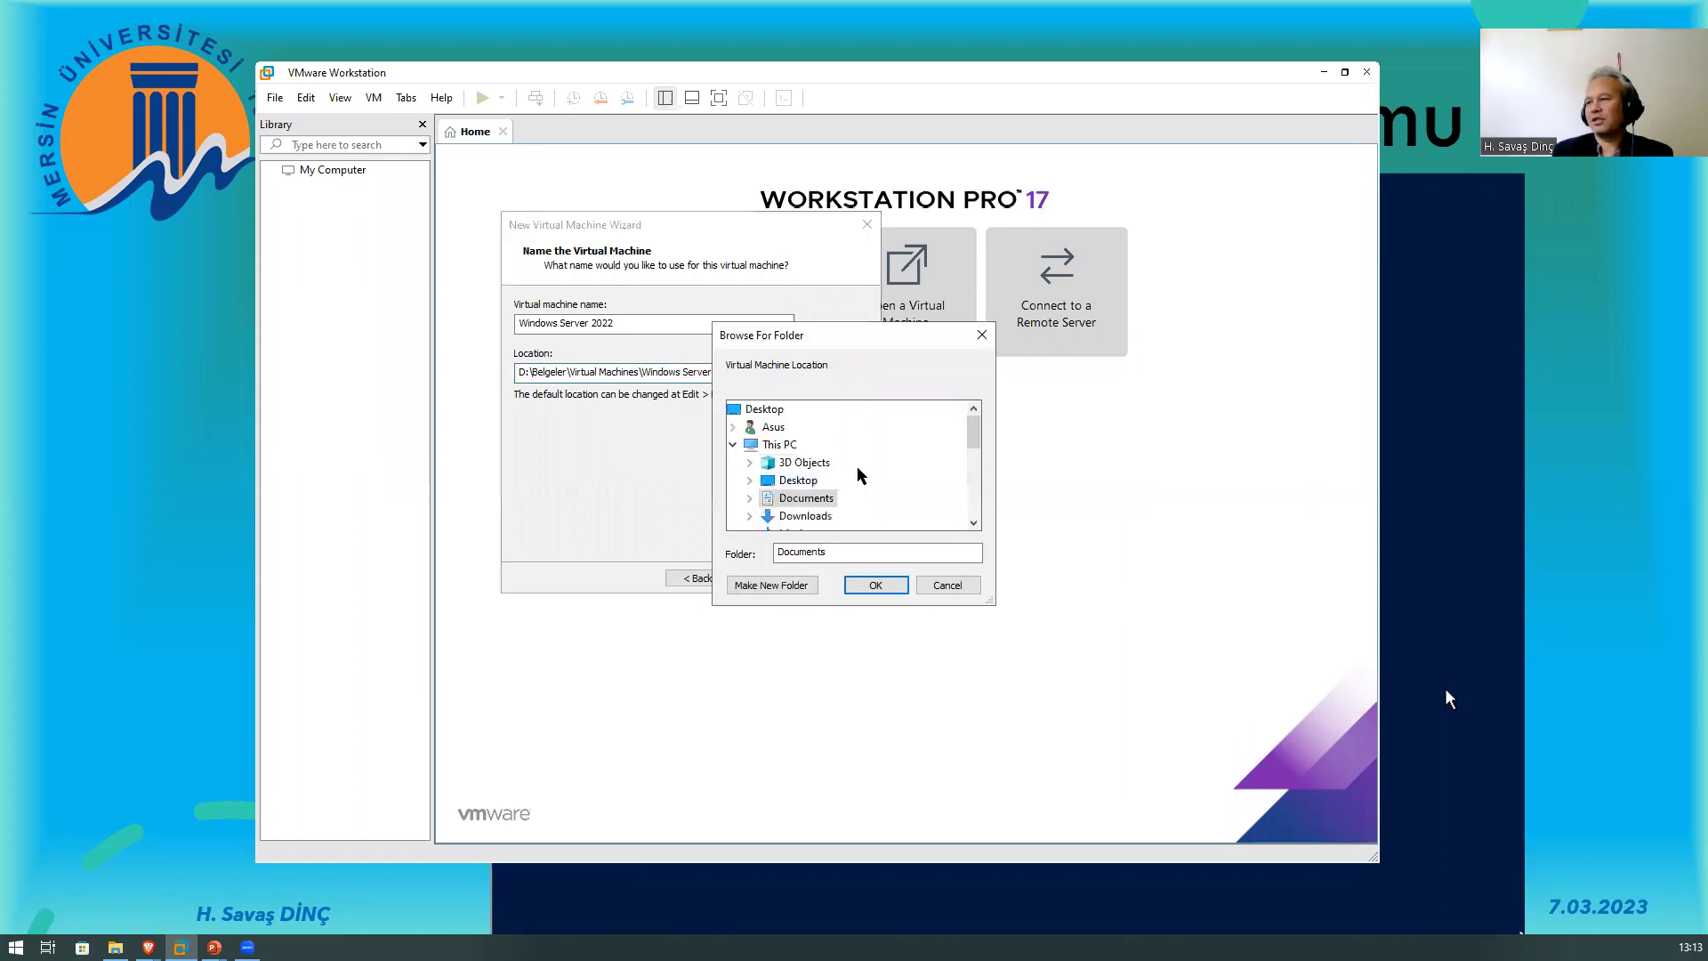
scroll(860, 476, "down", 2)
left_click(956, 588)
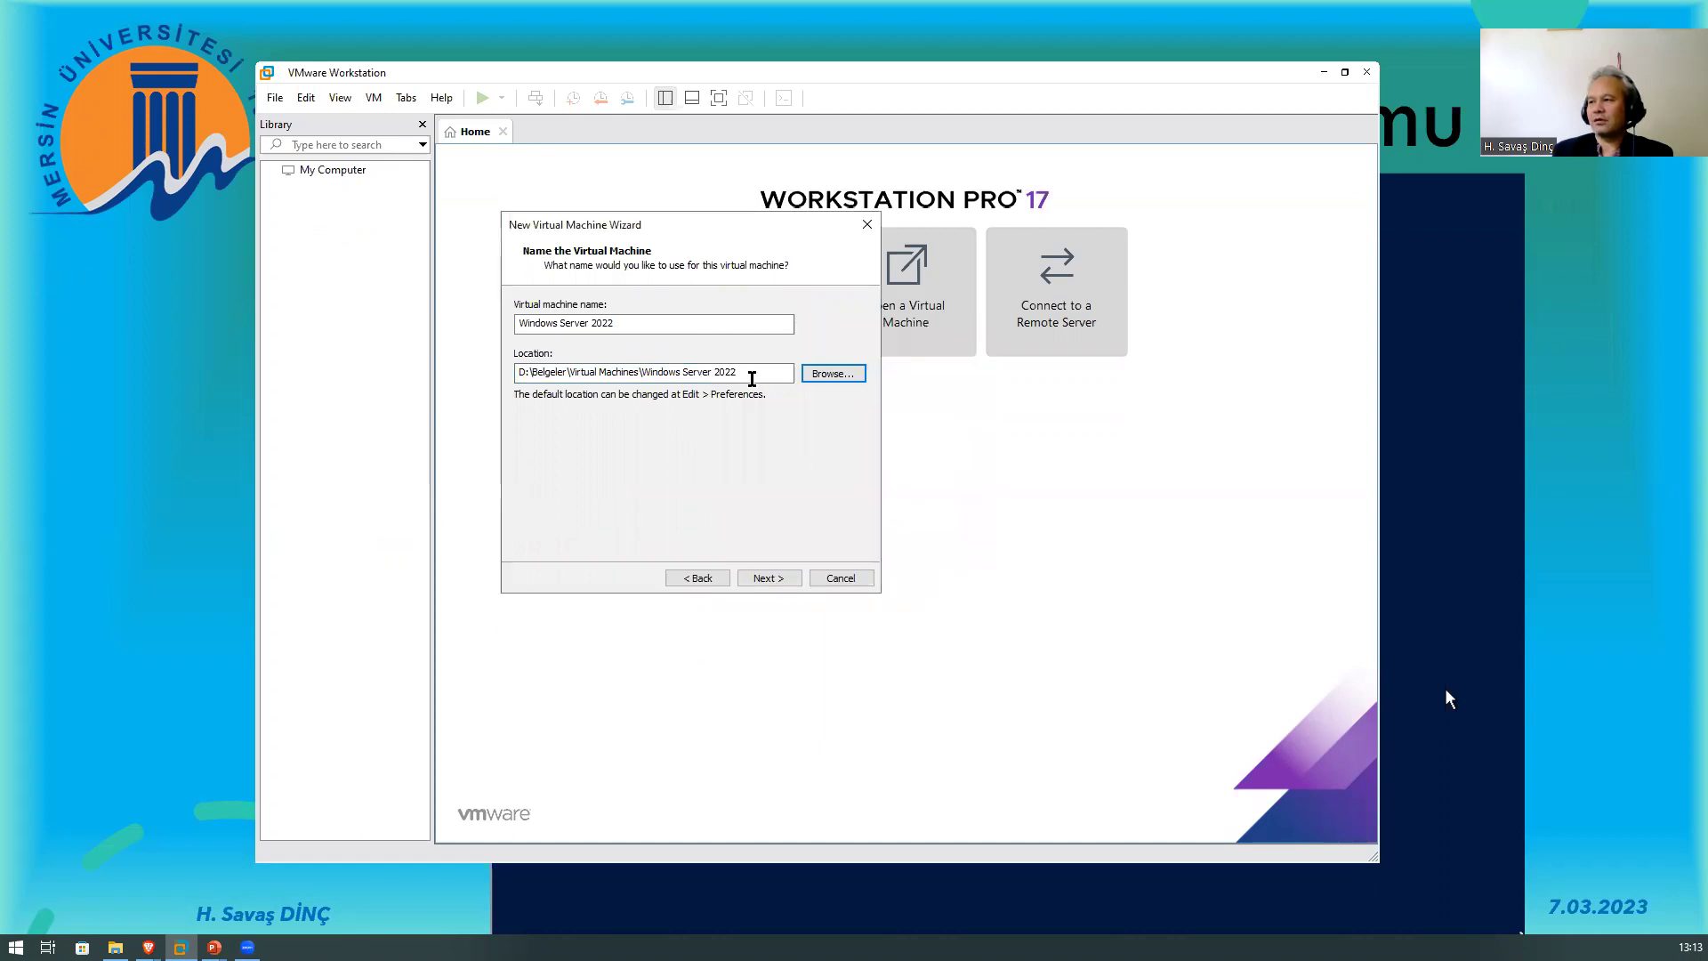
- Accept the proposed name and location, and keep the 60 GB maximum disk size split into multiple files
left_click(767, 578)
key("ctrl")
key("ctrl")
key("ctrl")
key("ctrl")
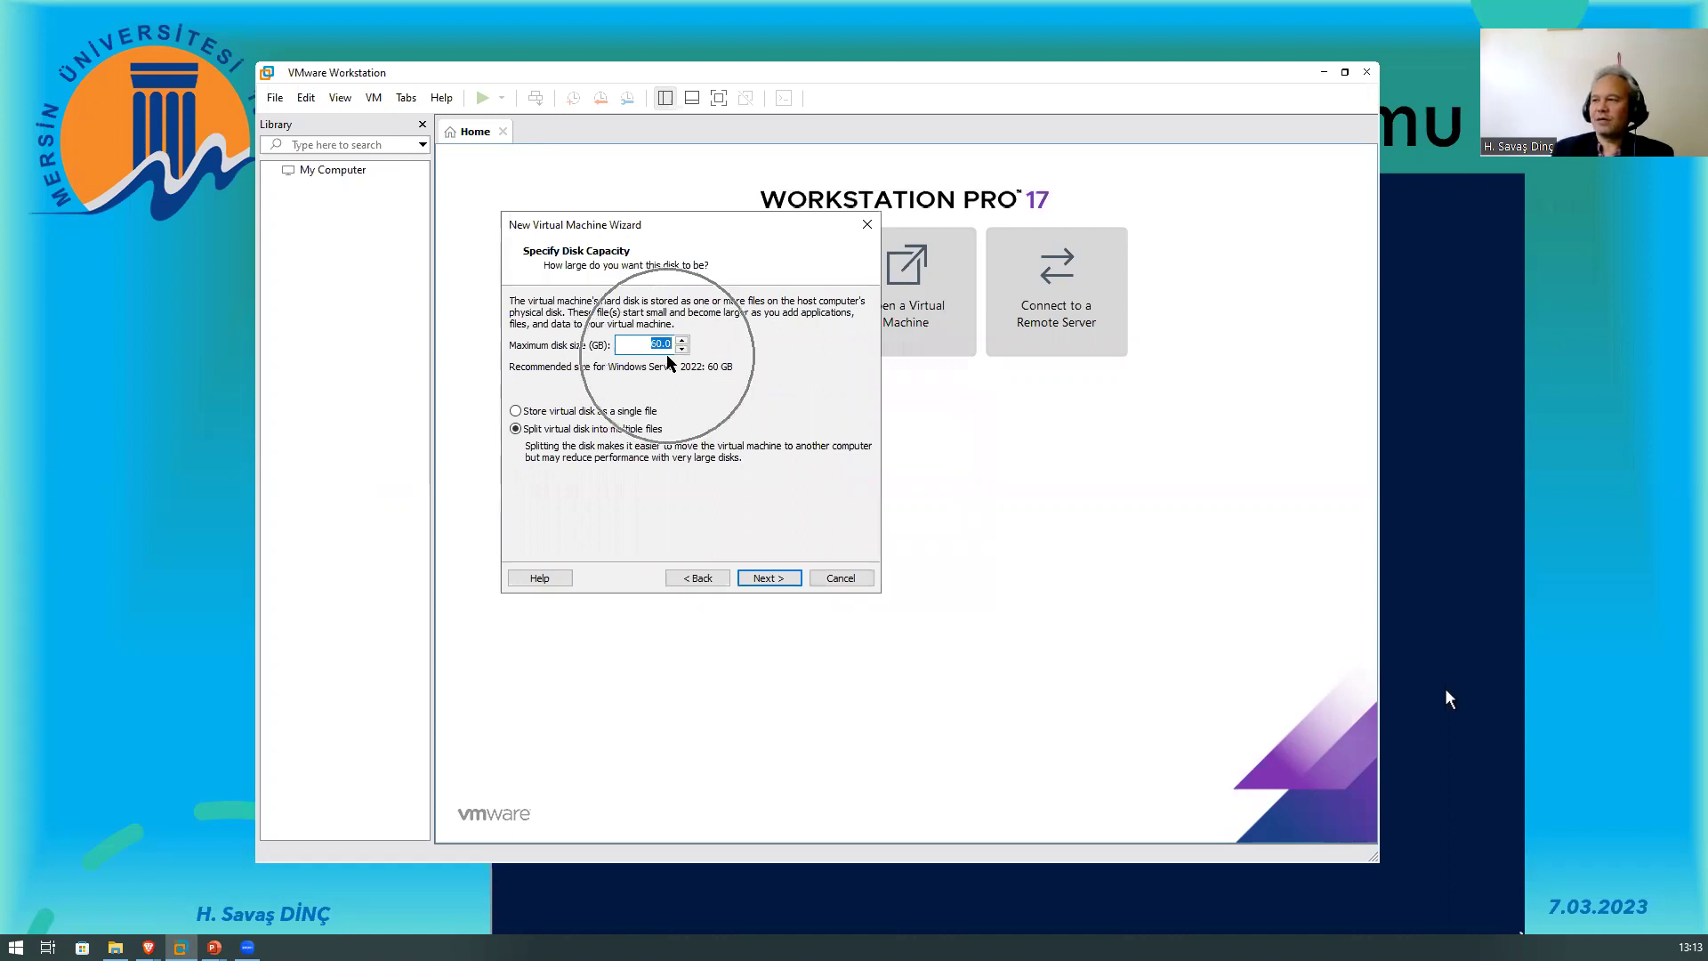
key("ctrl")
key("ctrl")
key("ctrl")
key("ctrl")
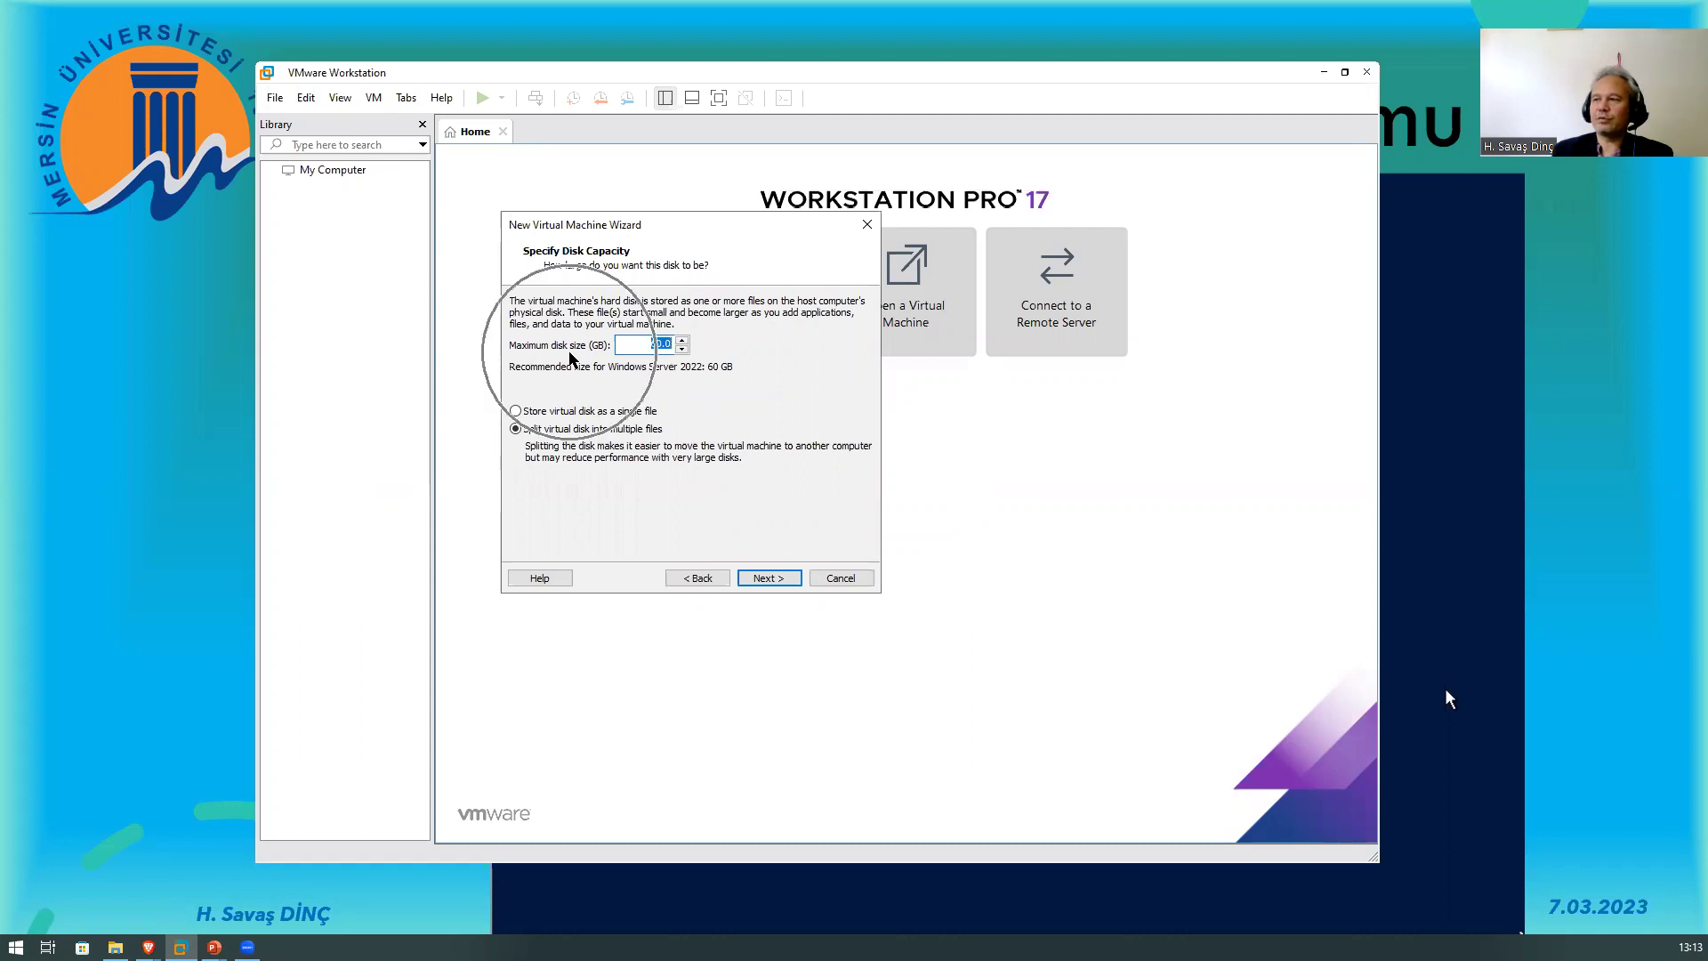
key("ctrl")
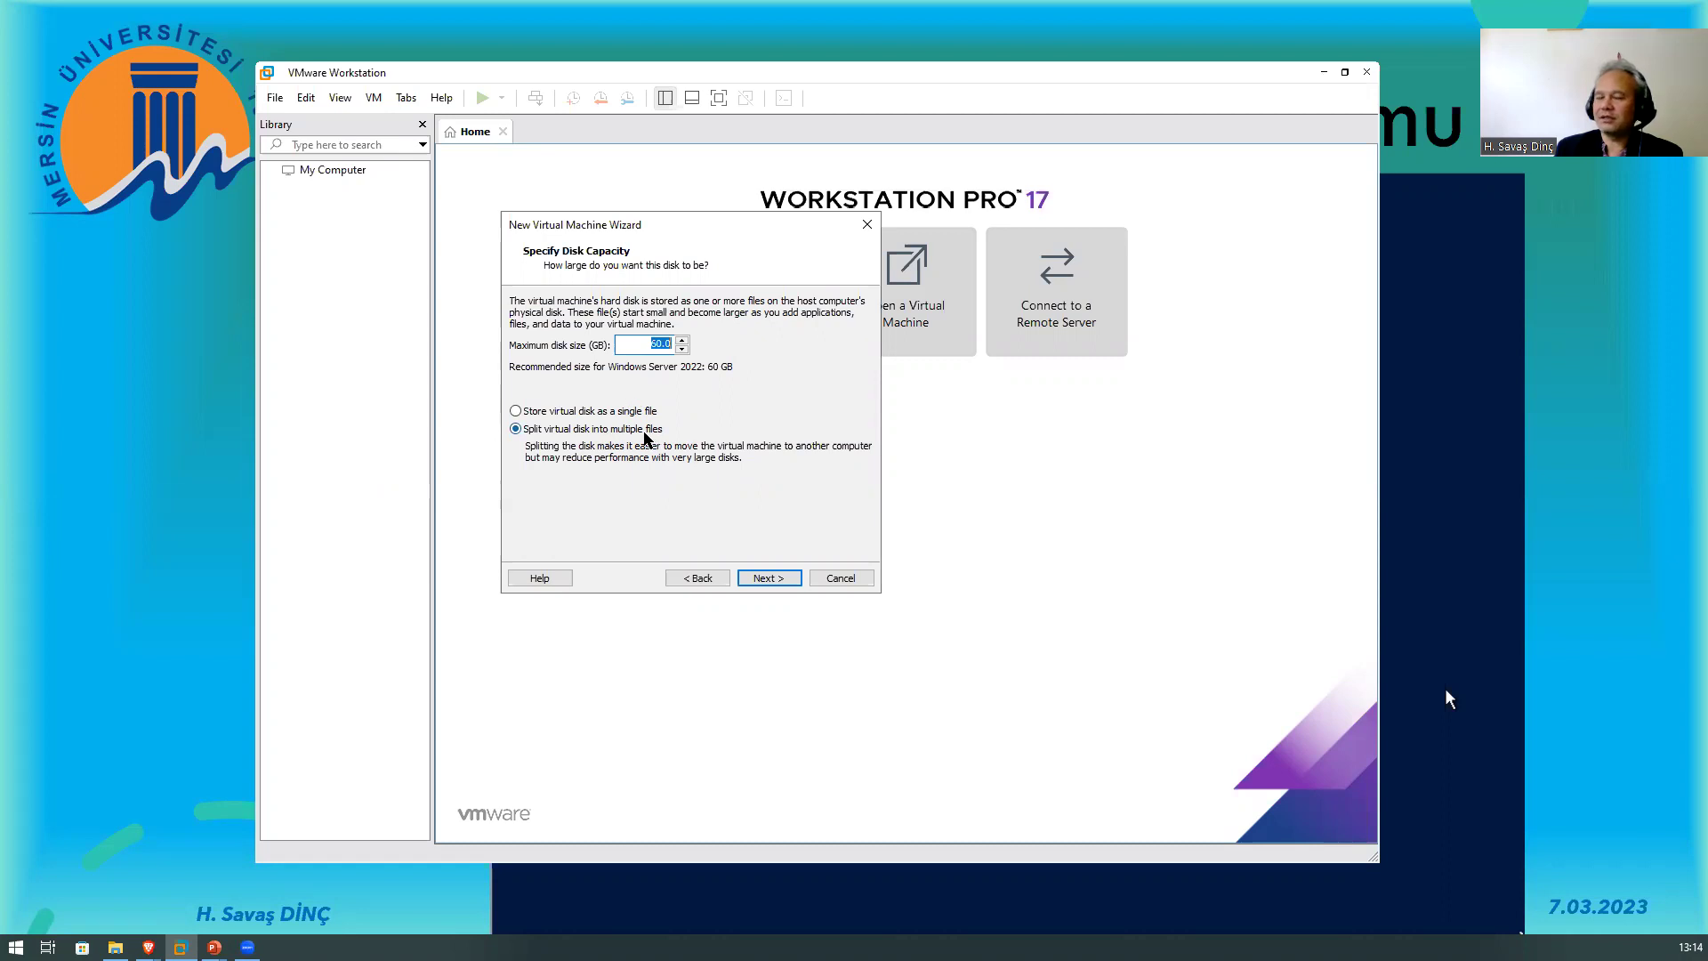
key("ctrl")
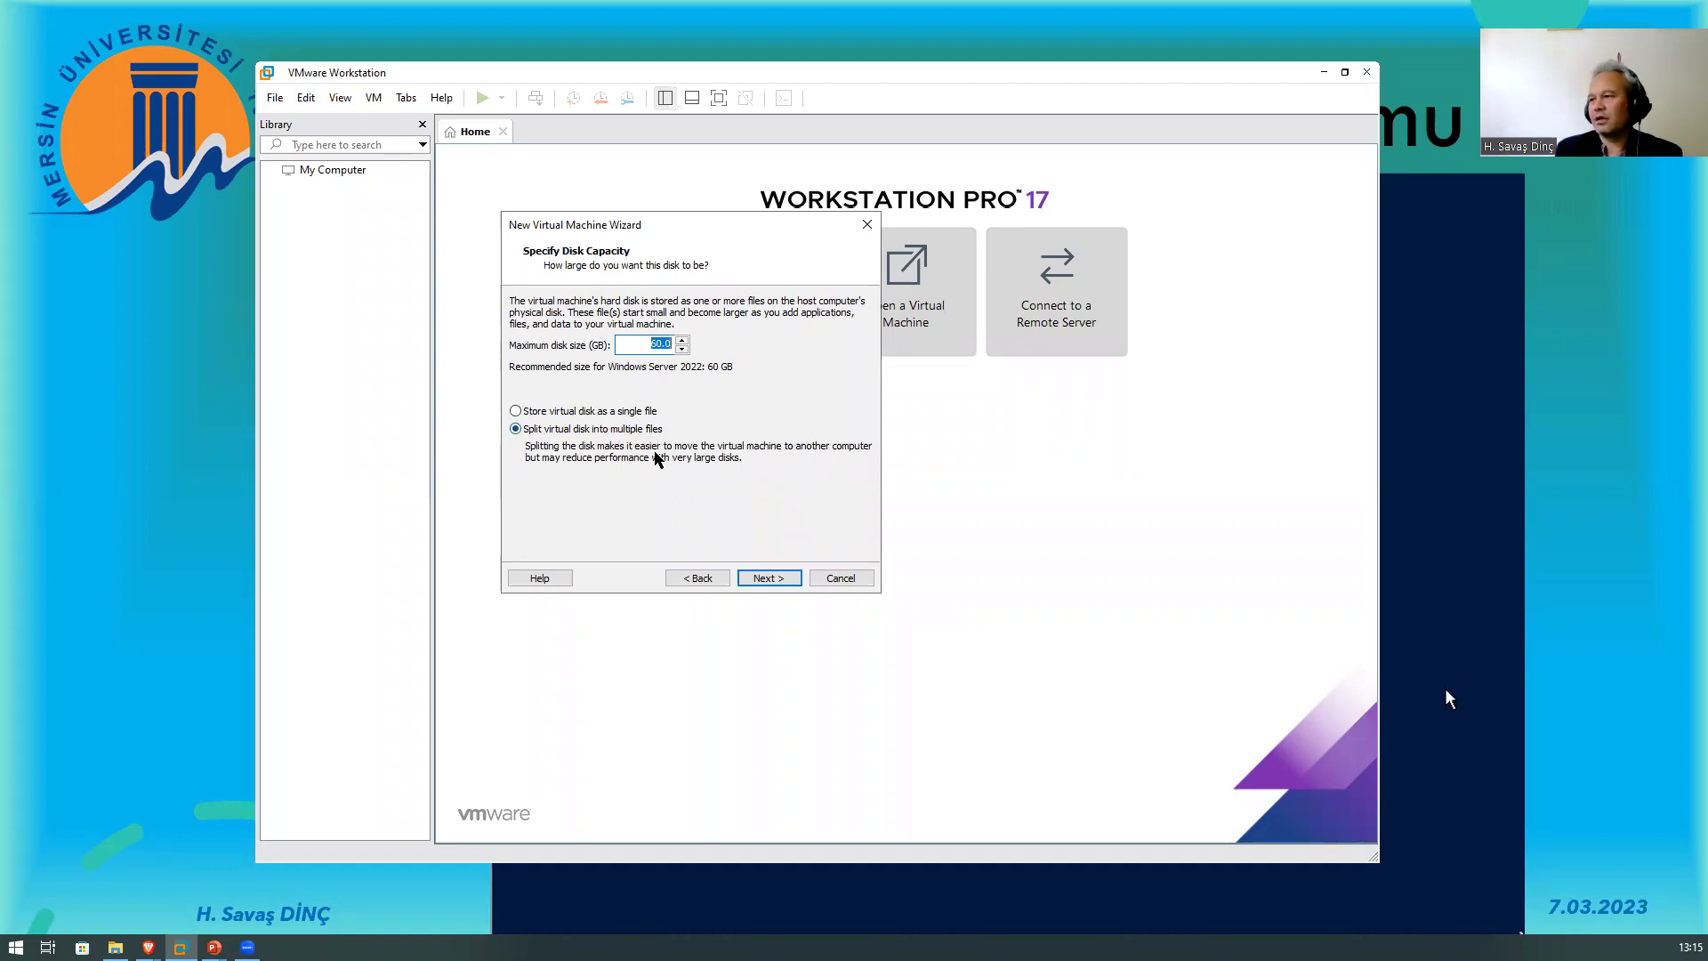
left_click(777, 578)
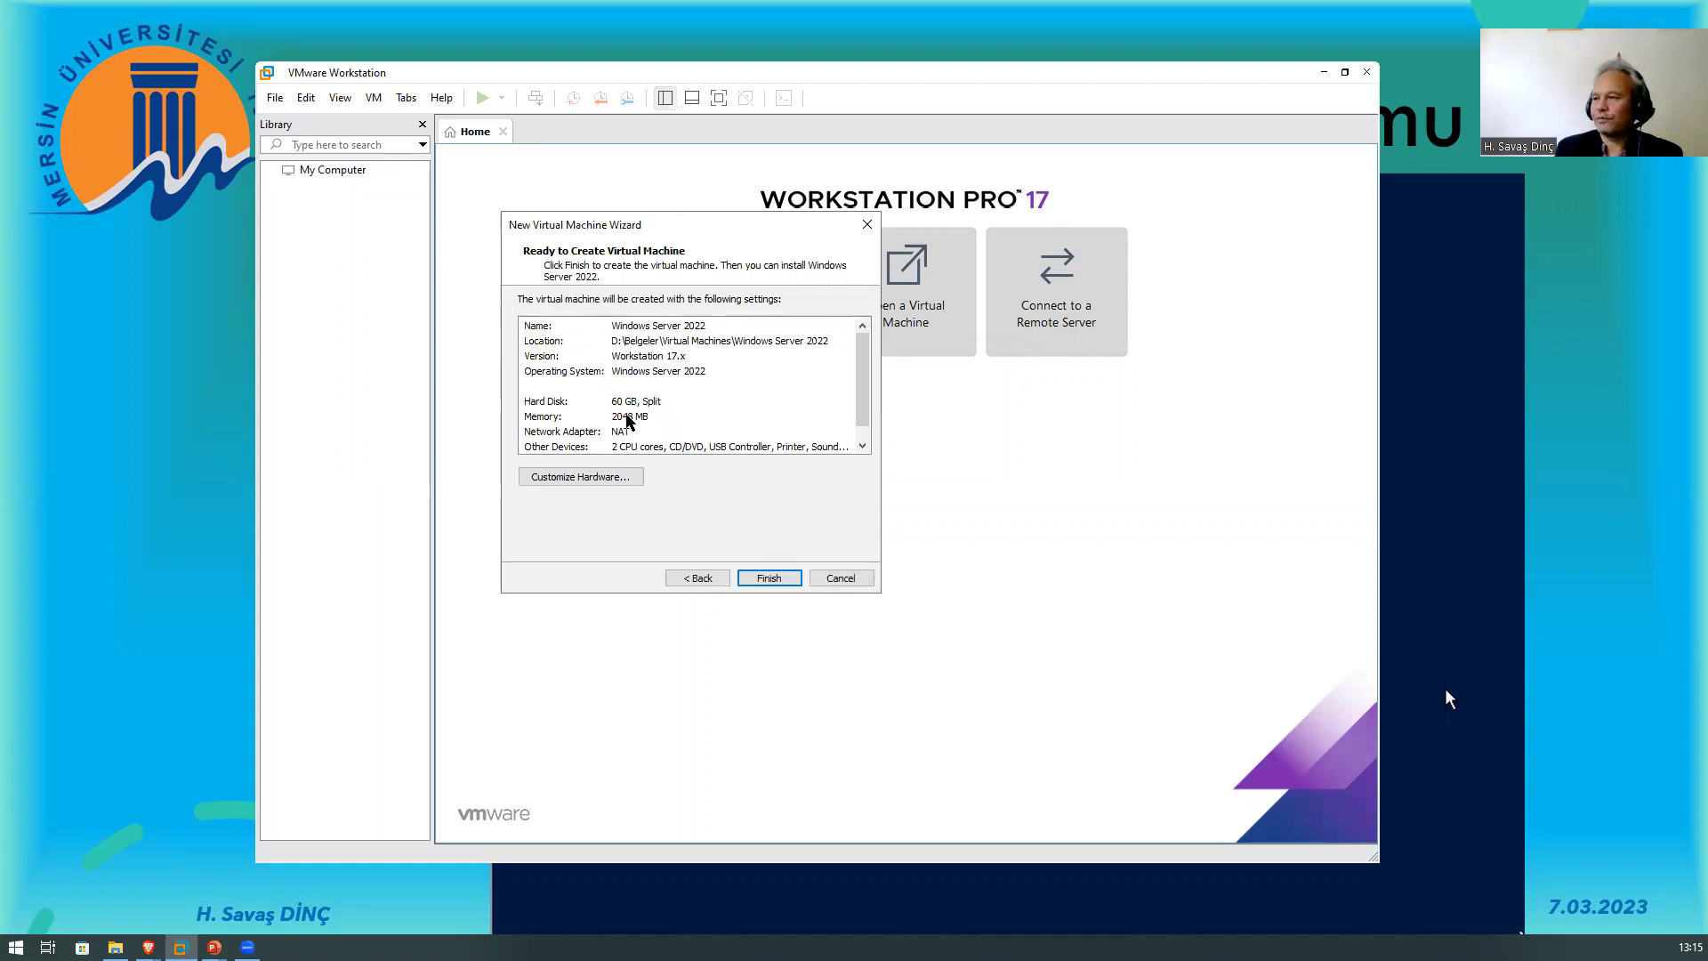
- Open the hardware customization and examine the memory allocation and its recommended limits
left_click(579, 478)
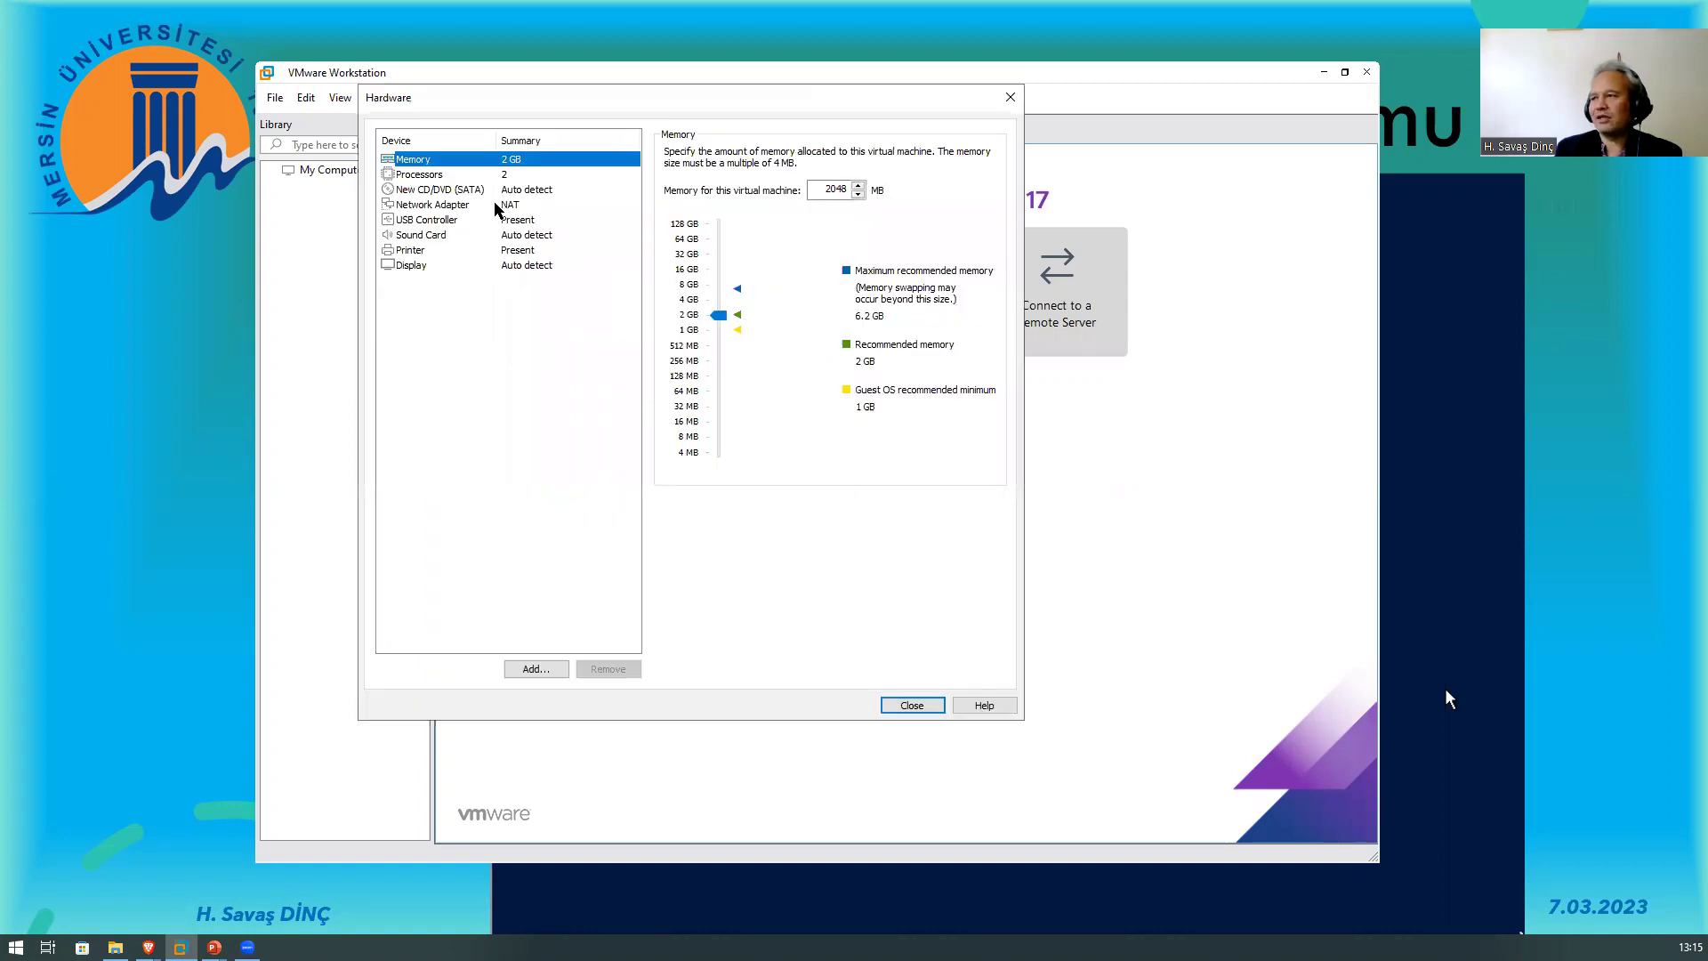
key("ctrl")
key("ctrl")
key("ctrl")
key("ctrl")
key("ctrl")
key("ctrl")
key("ctrl")
key("ctrl")
key("ctrl")
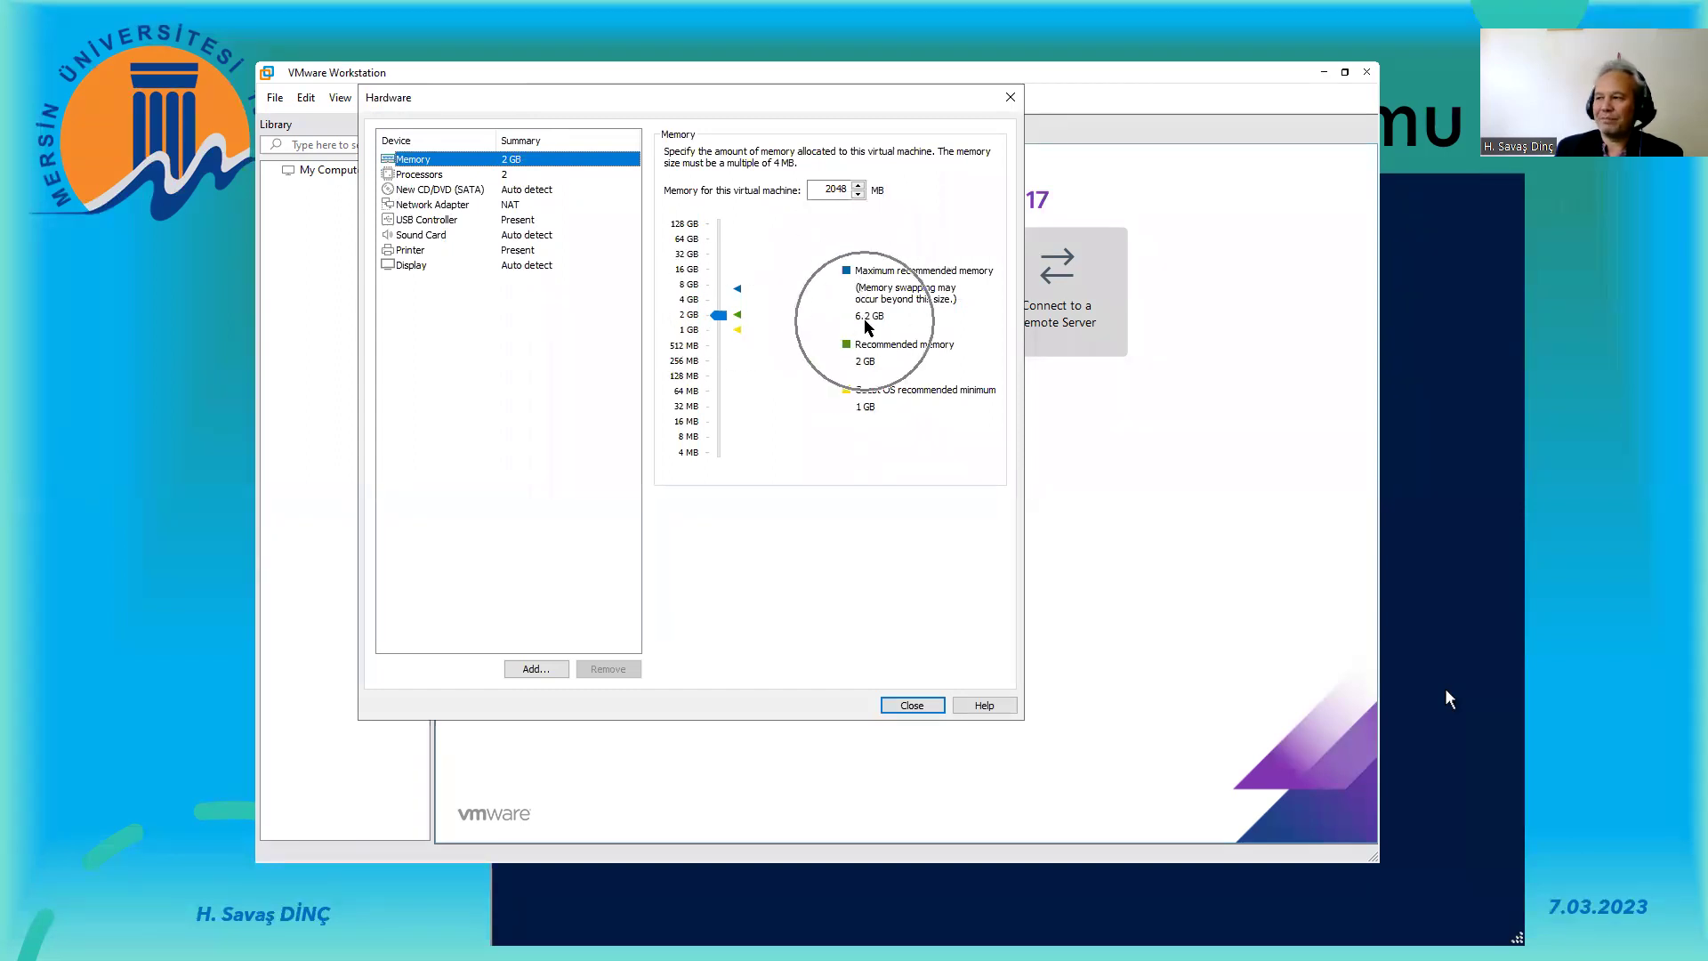
key("ctrl")
key("ctrl")
key("ctrl")
key("ctrl")
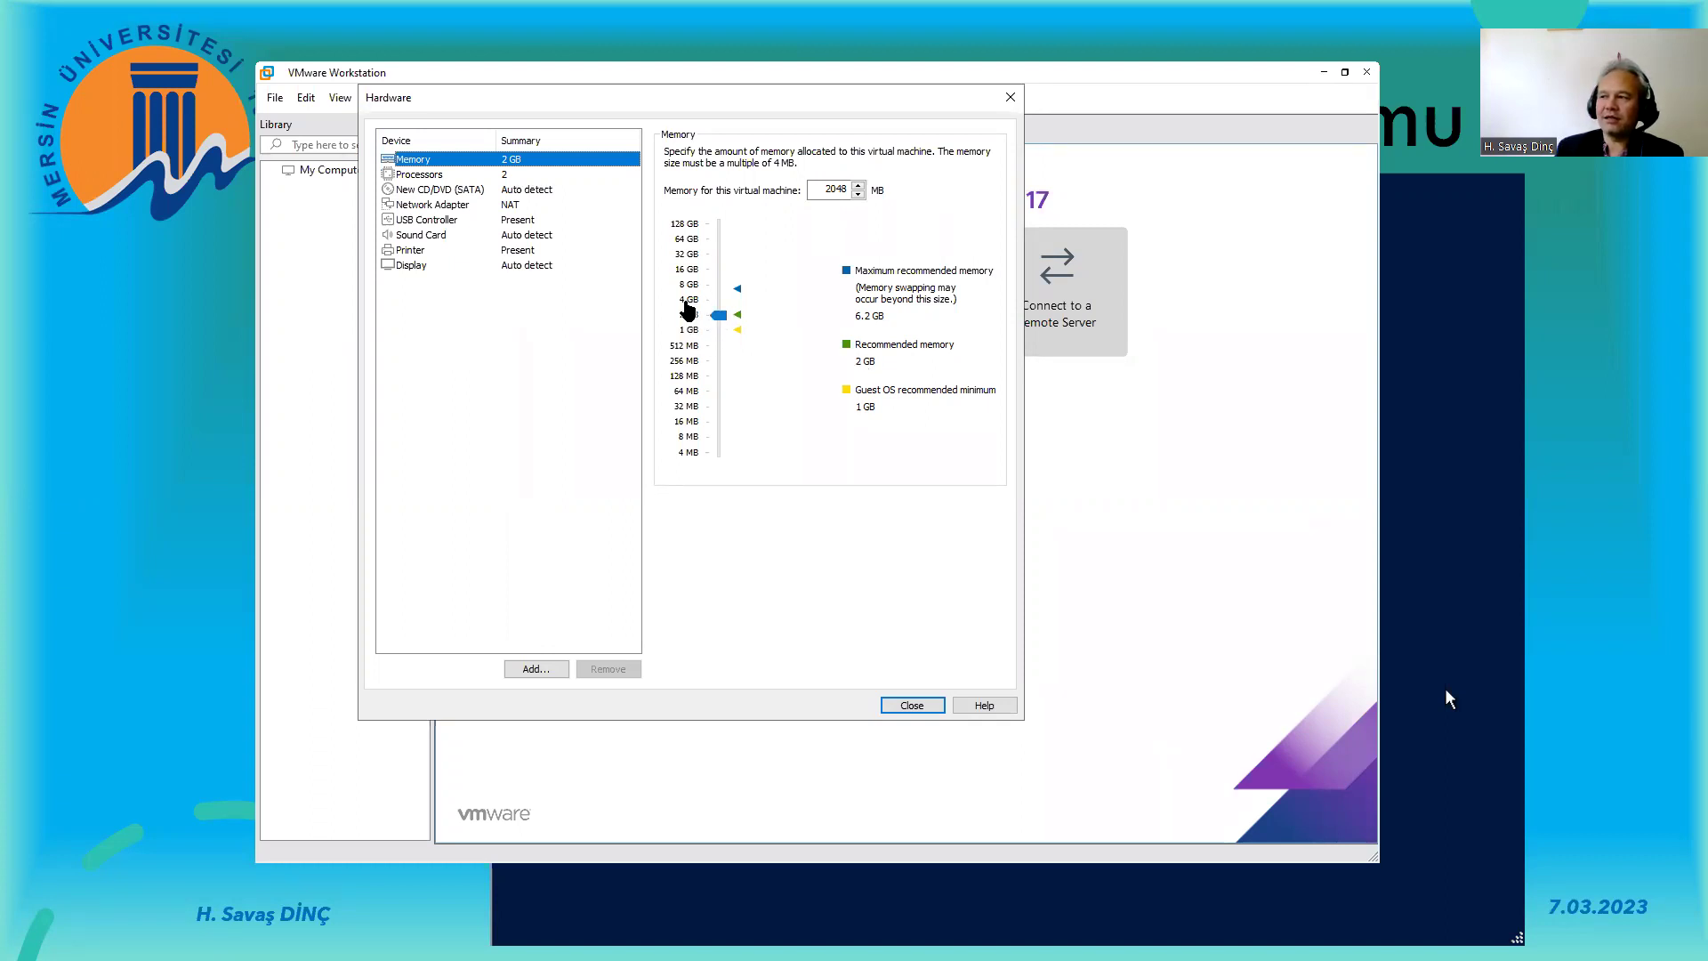
- Set the memory for the virtual machine to 3072 MB
left_click(689, 303)
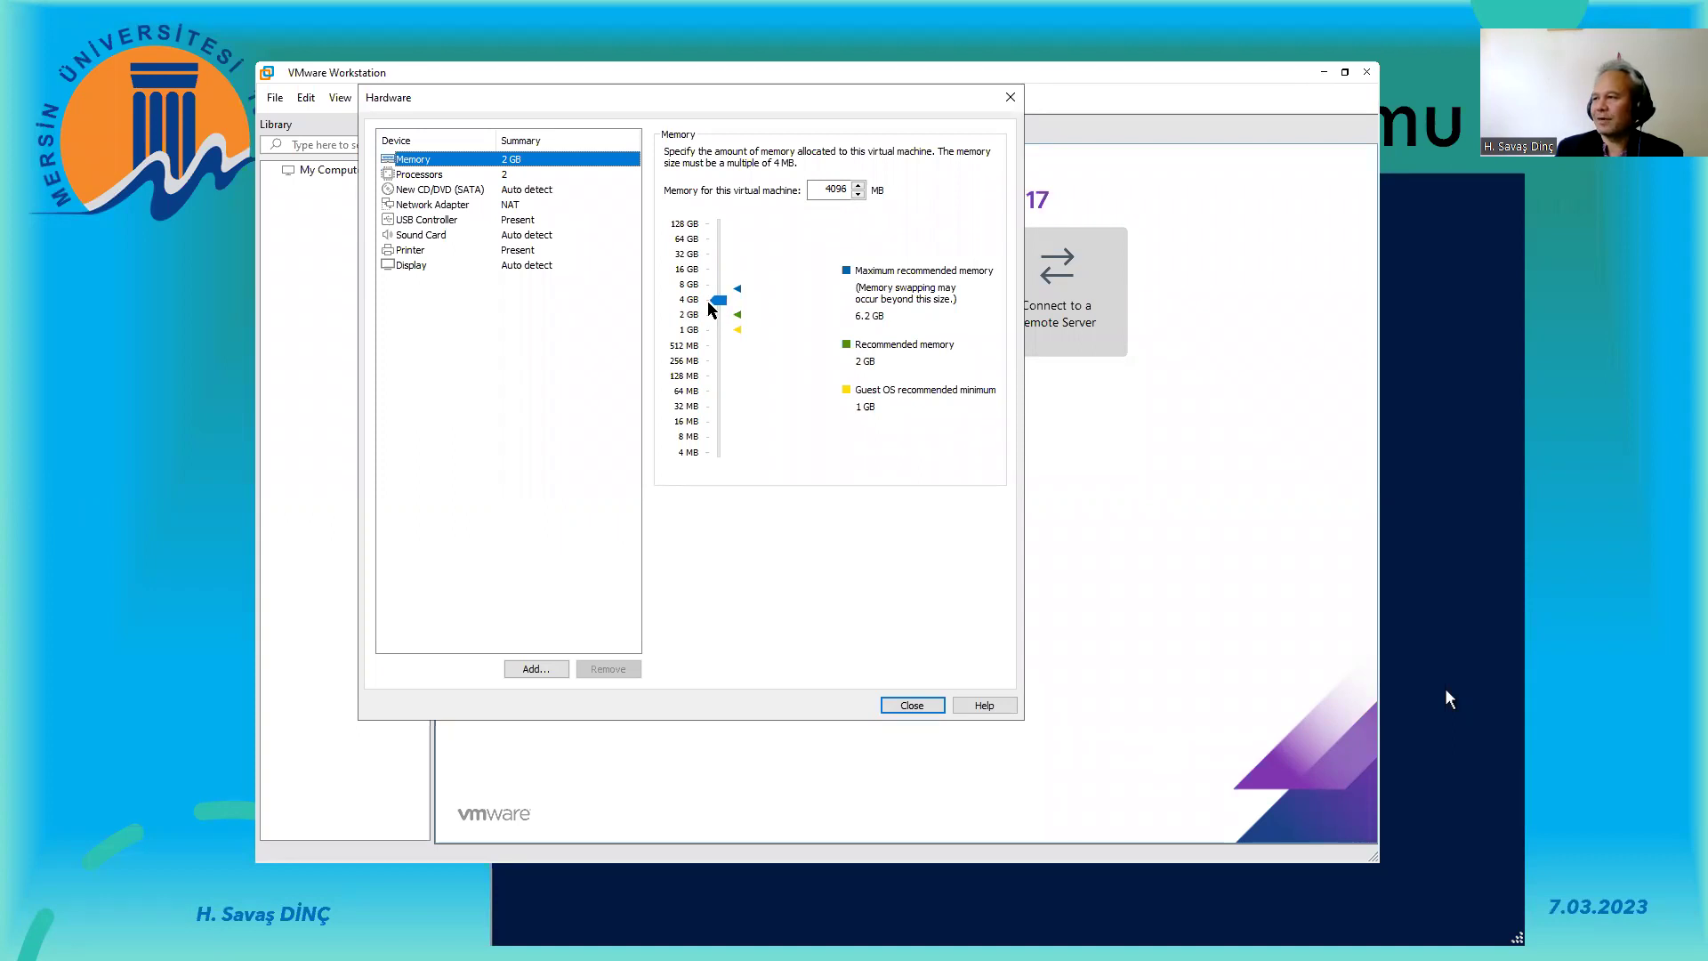
left_click(832, 194)
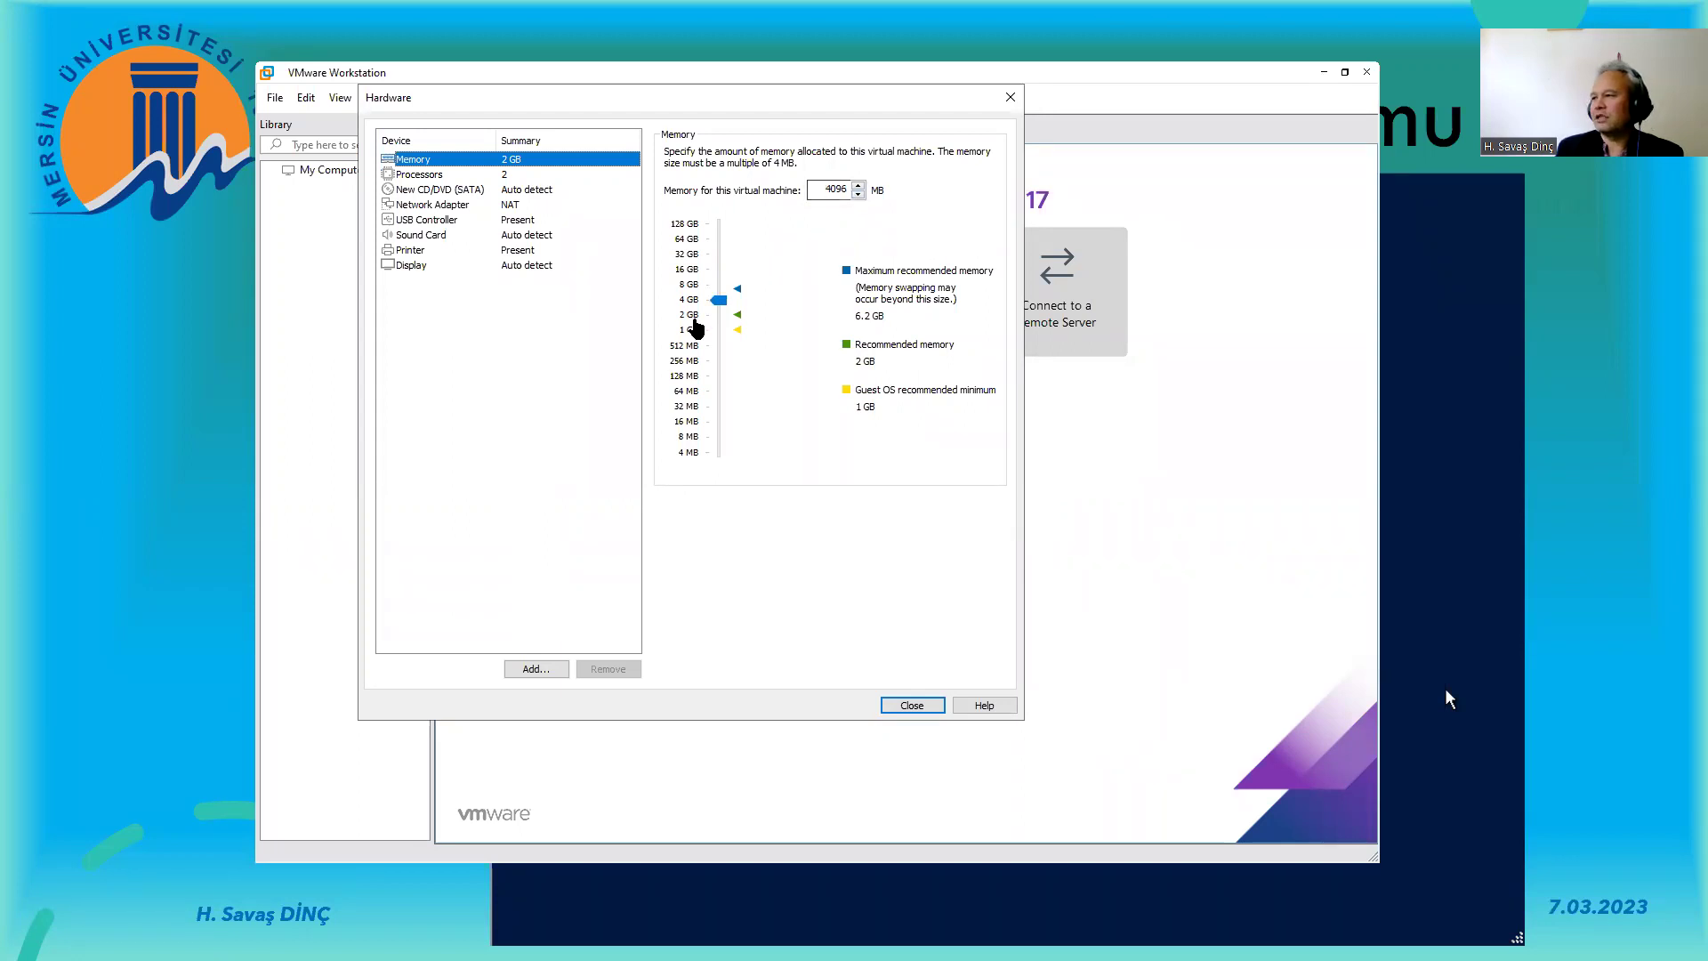
double_click(818, 188)
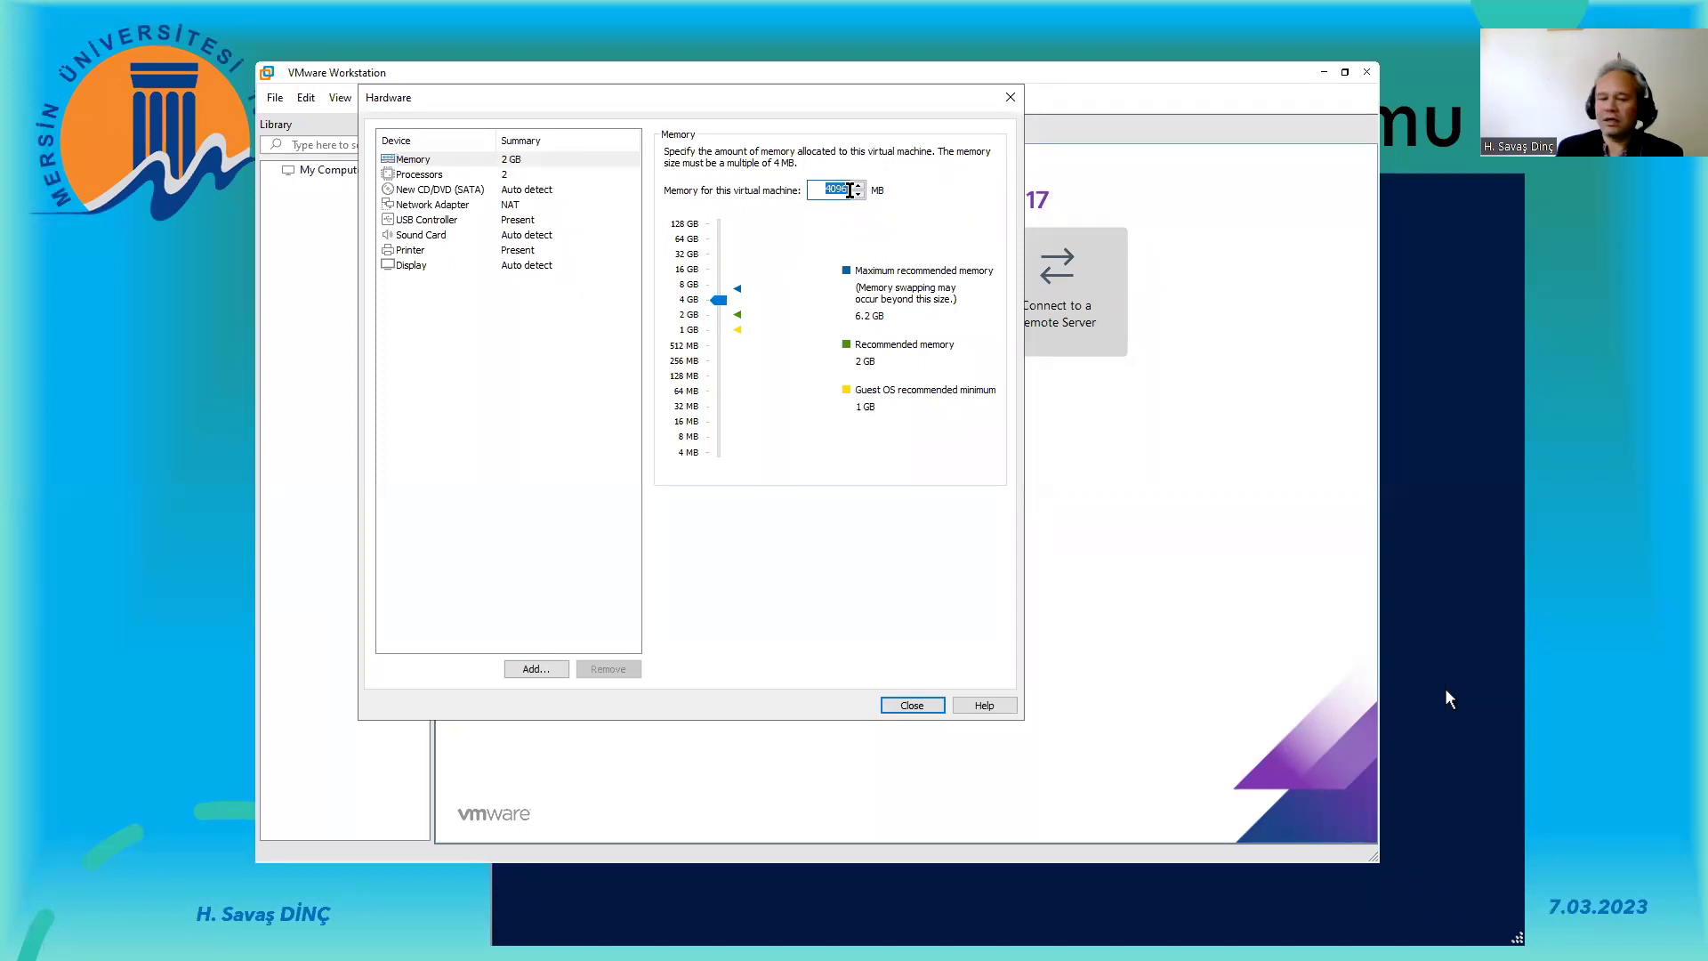
type("3072")
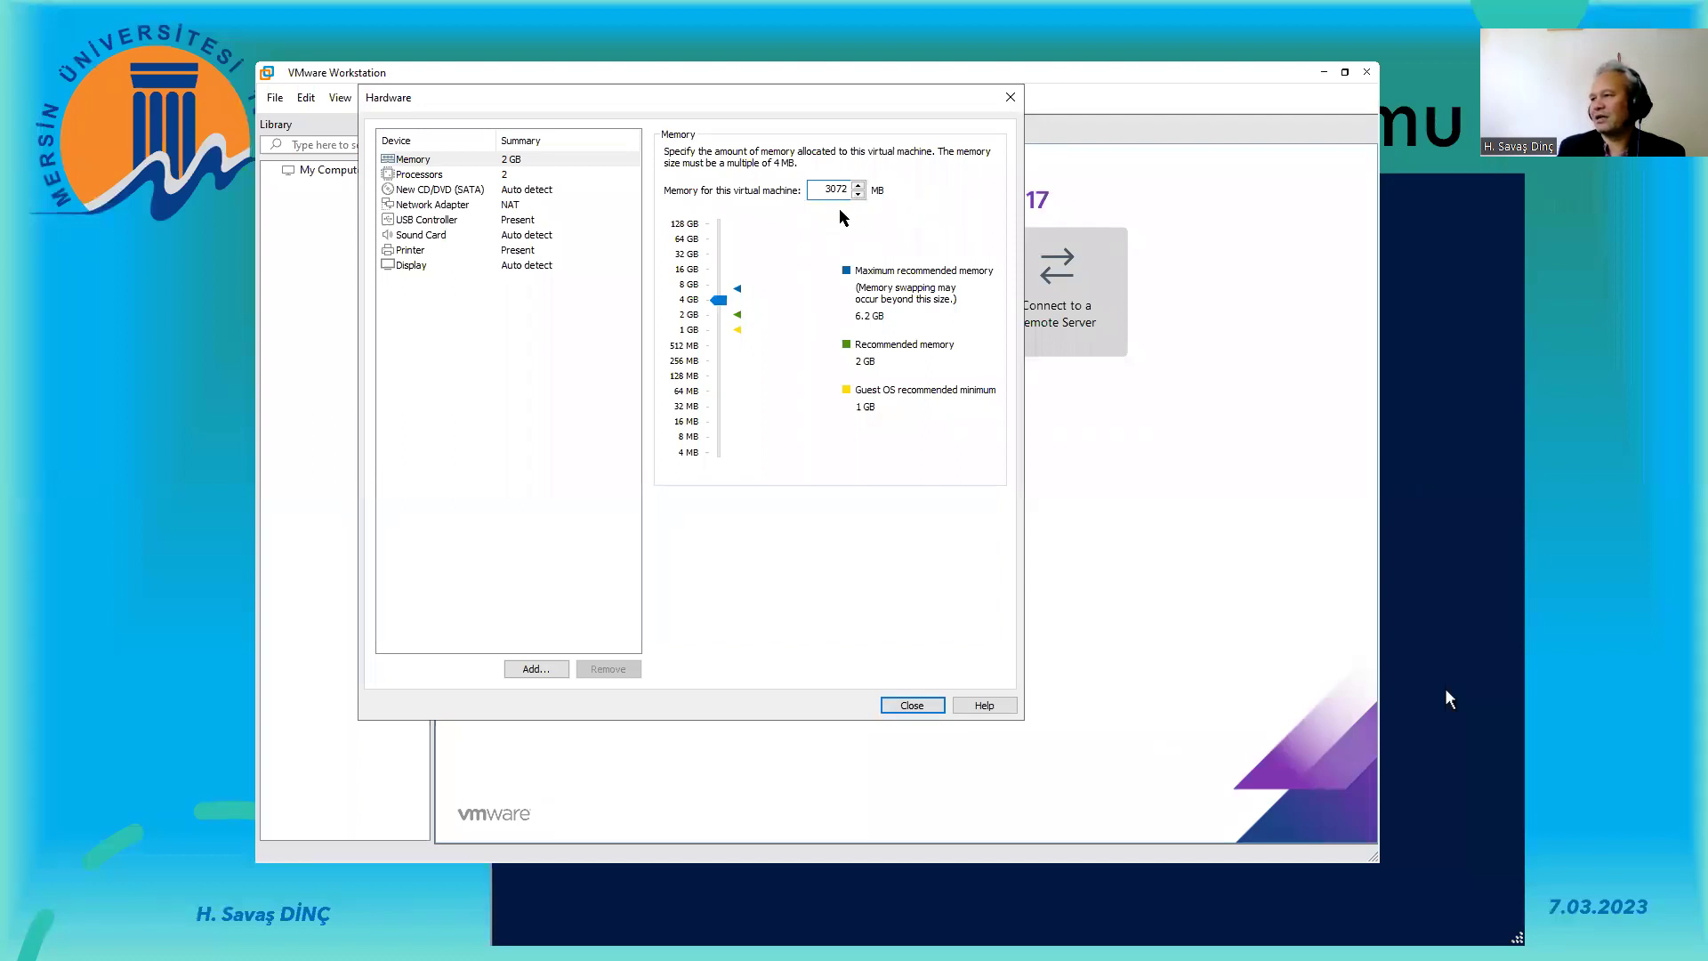
left_click(858, 194)
left_click(858, 194)
left_click(859, 186)
left_click(859, 186)
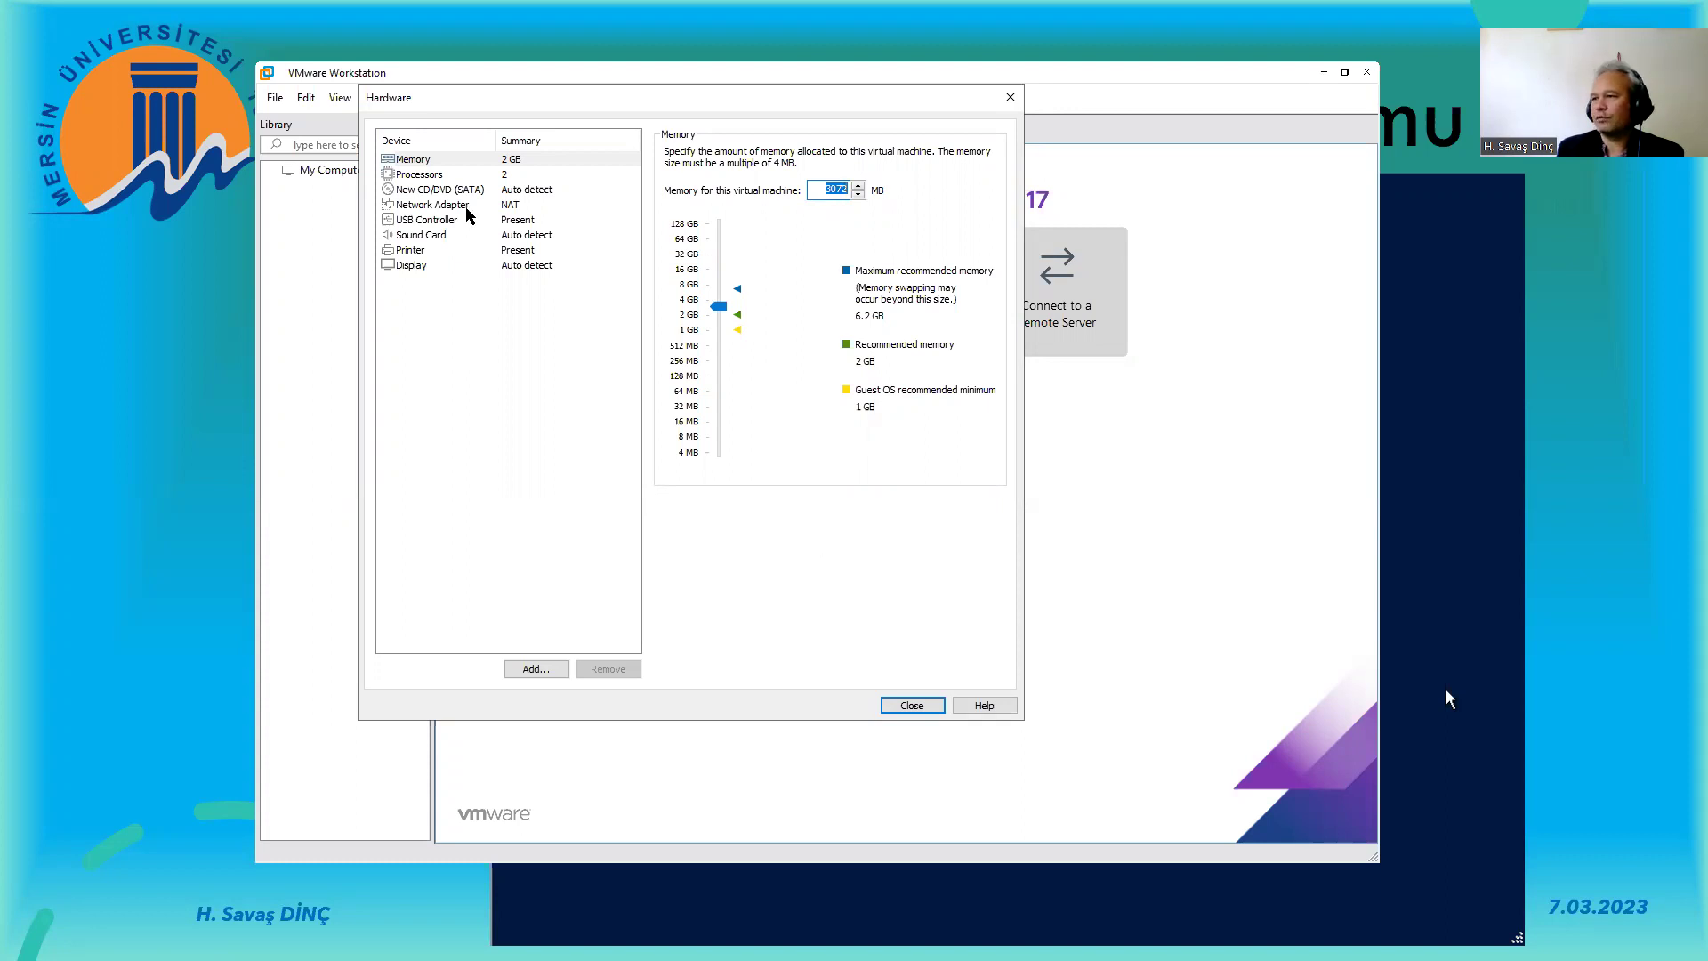
- Set the number of processors to 1 and the number of cores per processor to 2
left_click(445, 174)
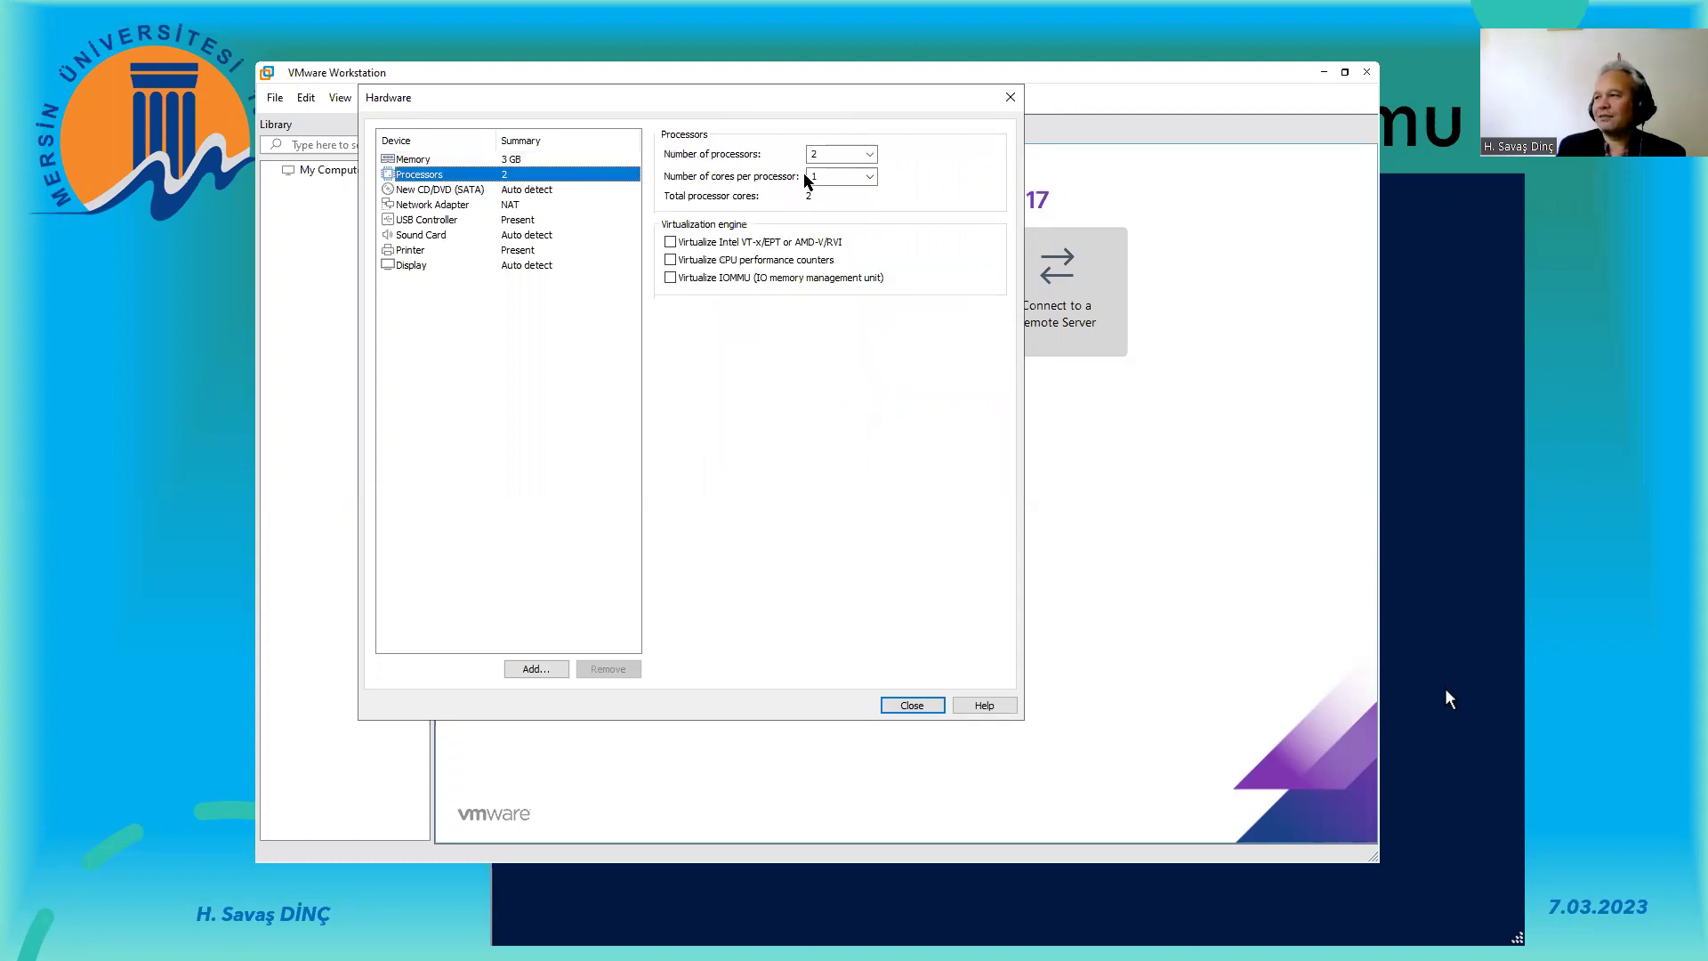
left_click(749, 157)
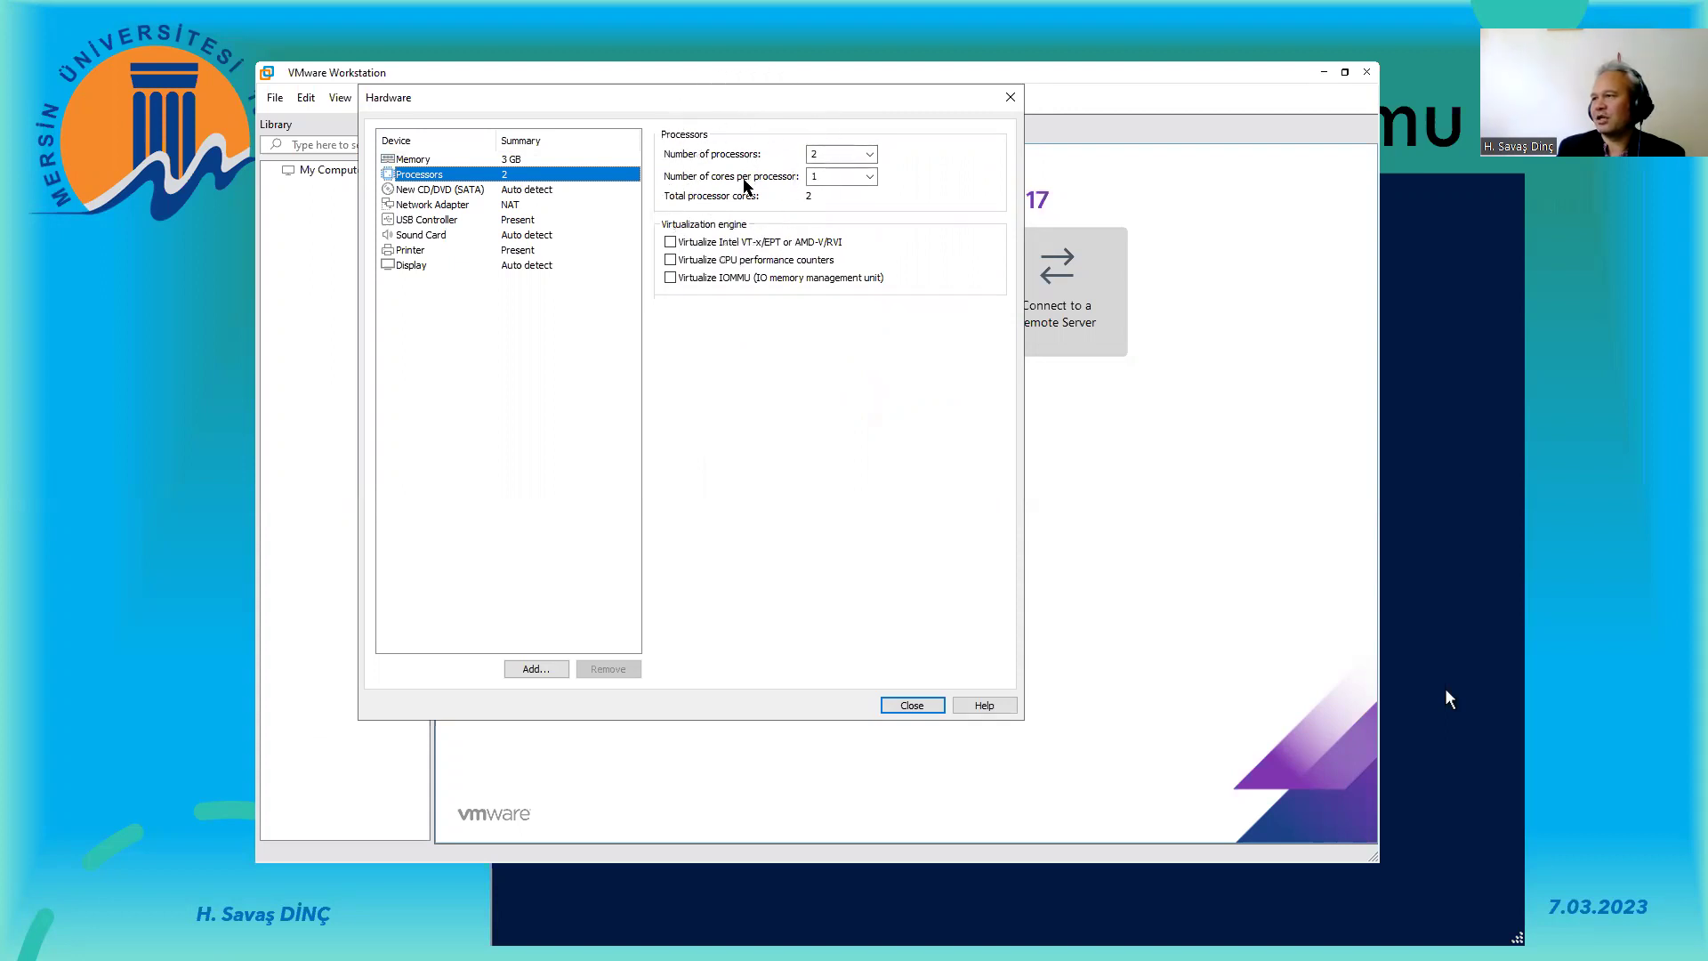
left_click(761, 190)
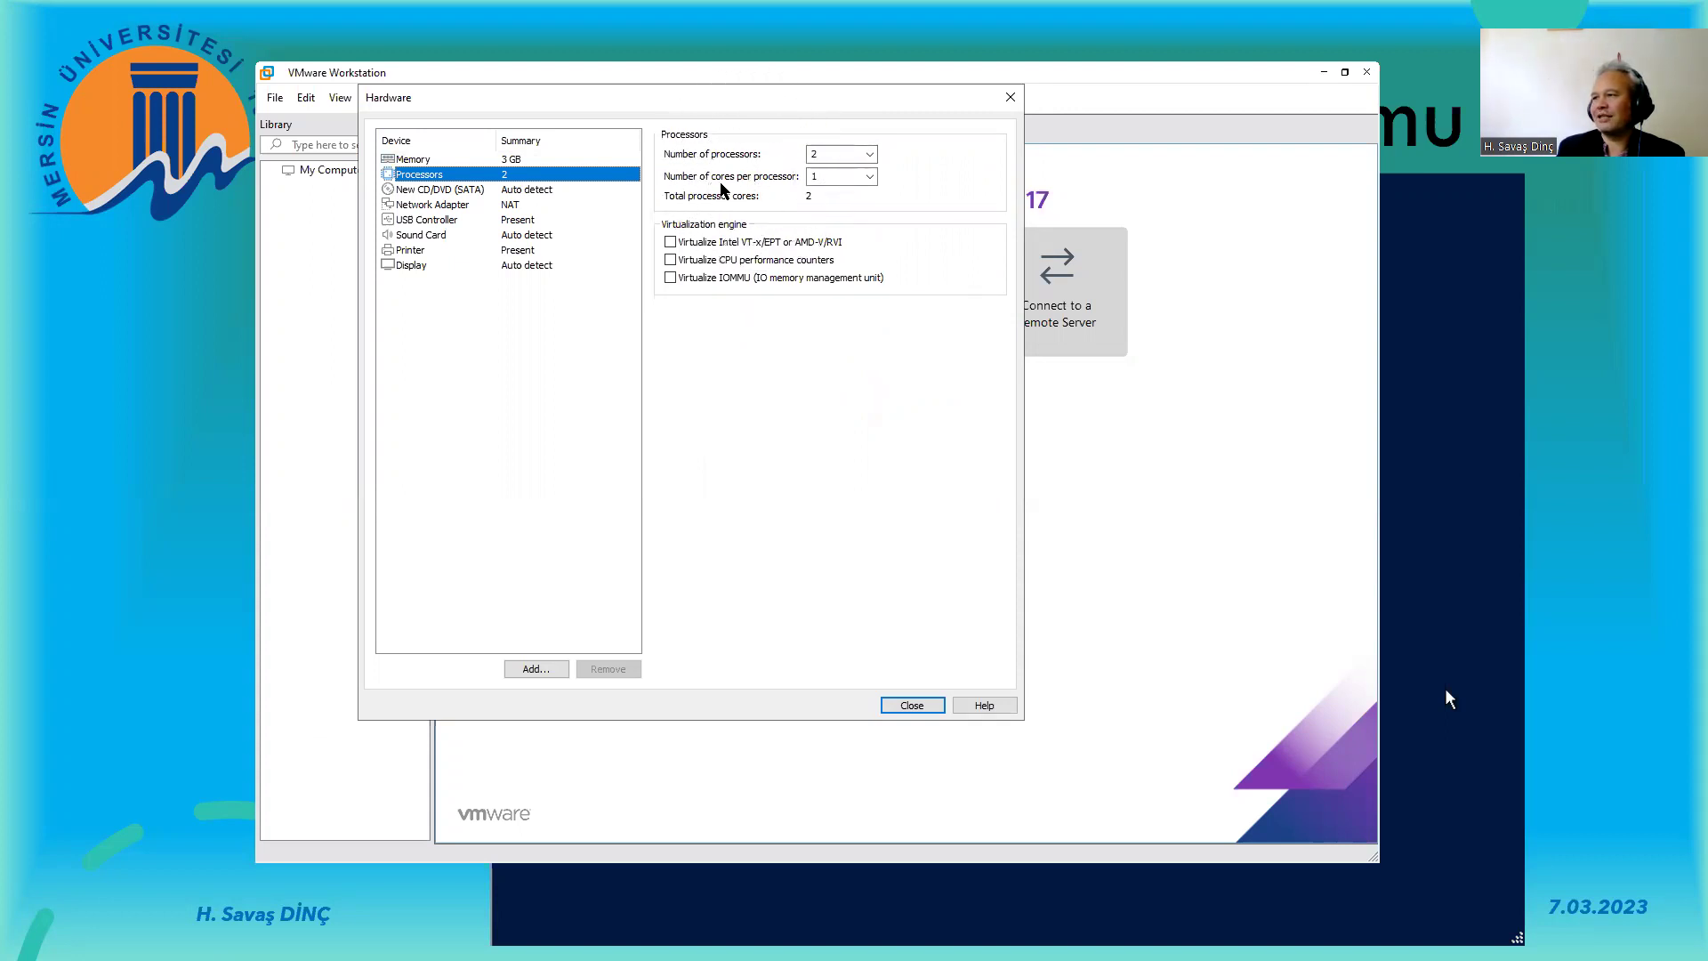
left_click(869, 154)
left_click(841, 170)
left_click(864, 182)
left_click(832, 206)
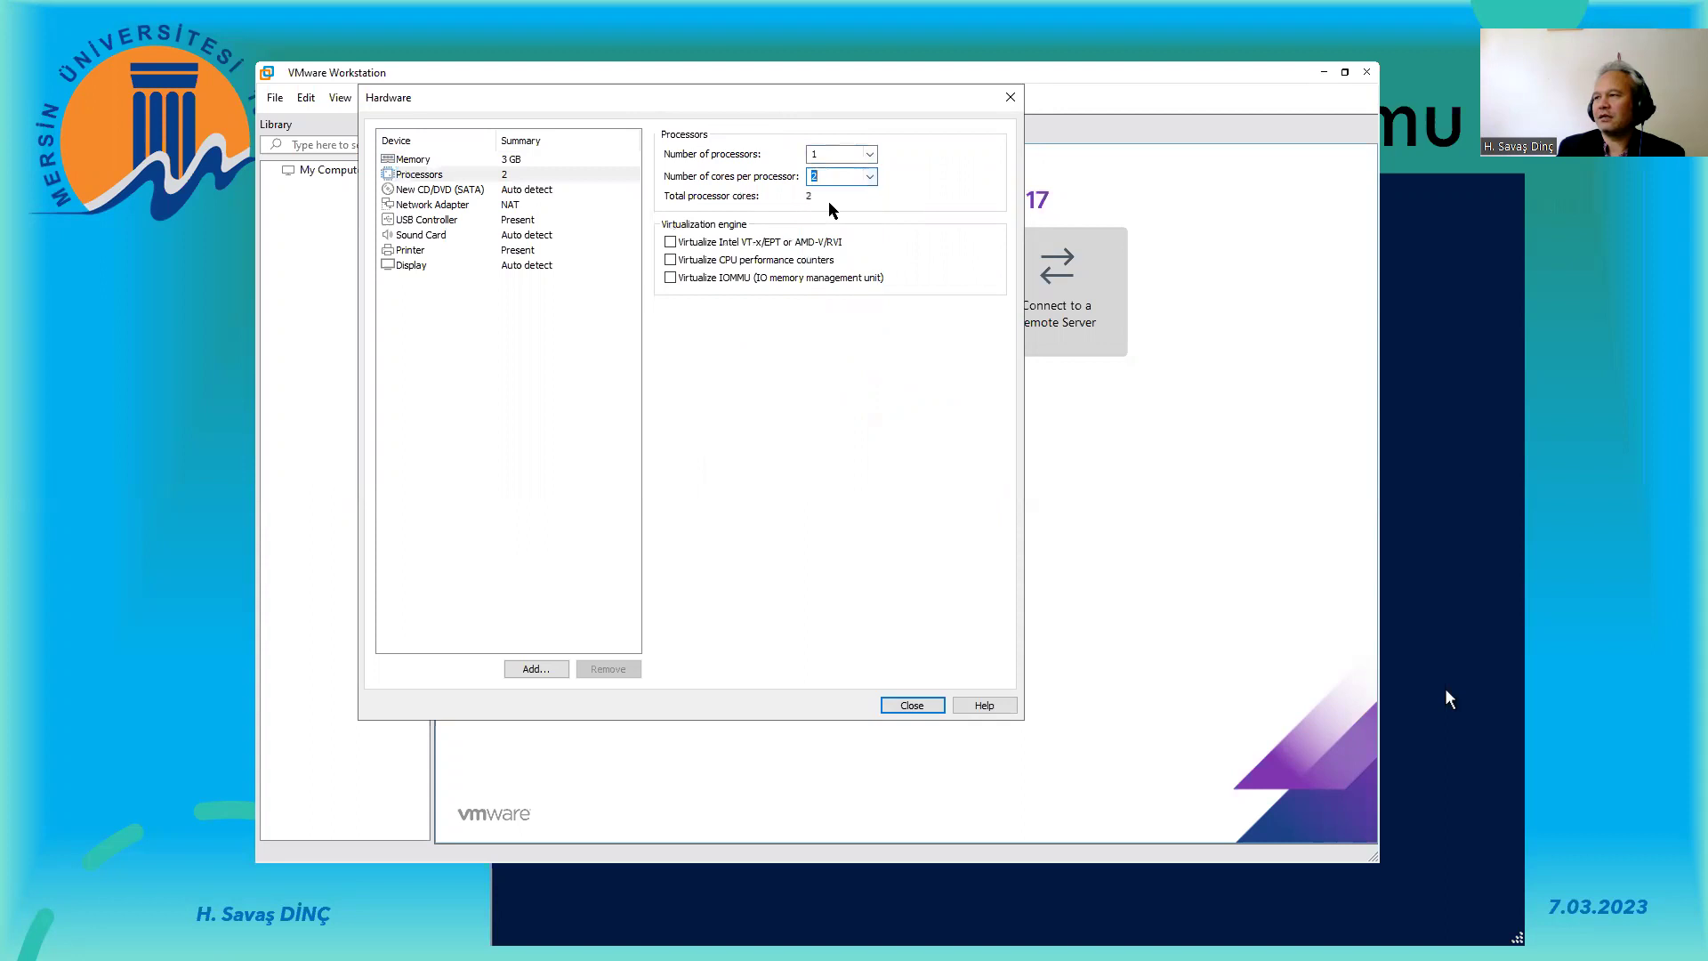
left_click(870, 177)
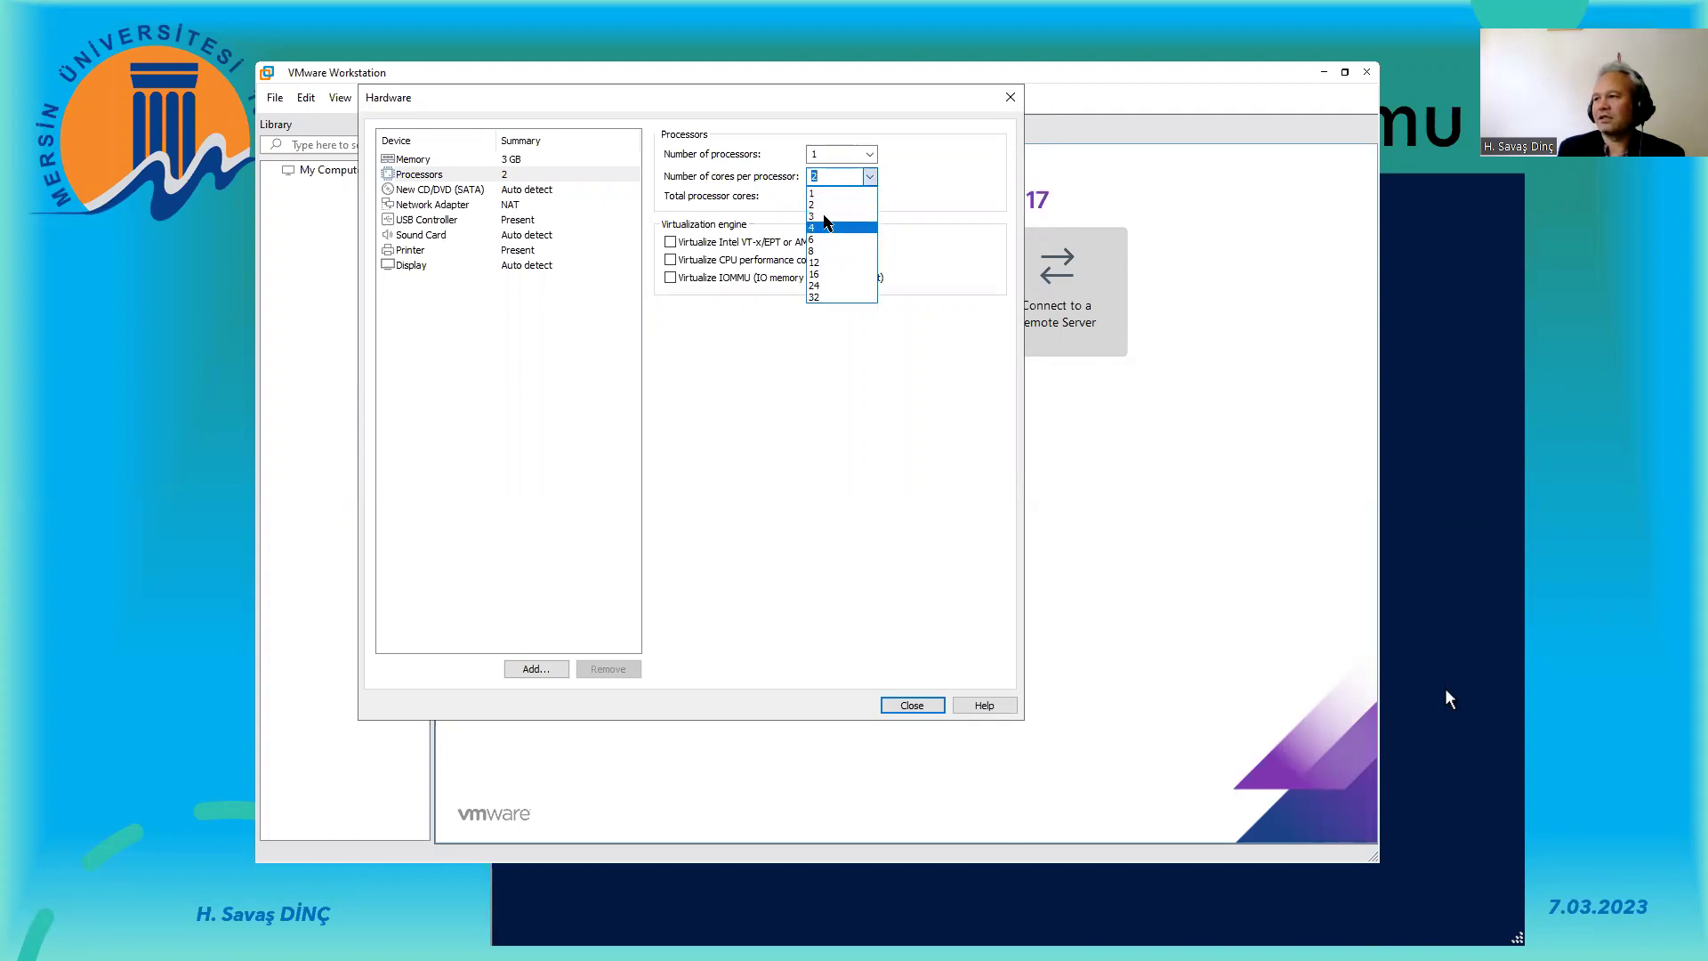
left_click(905, 203)
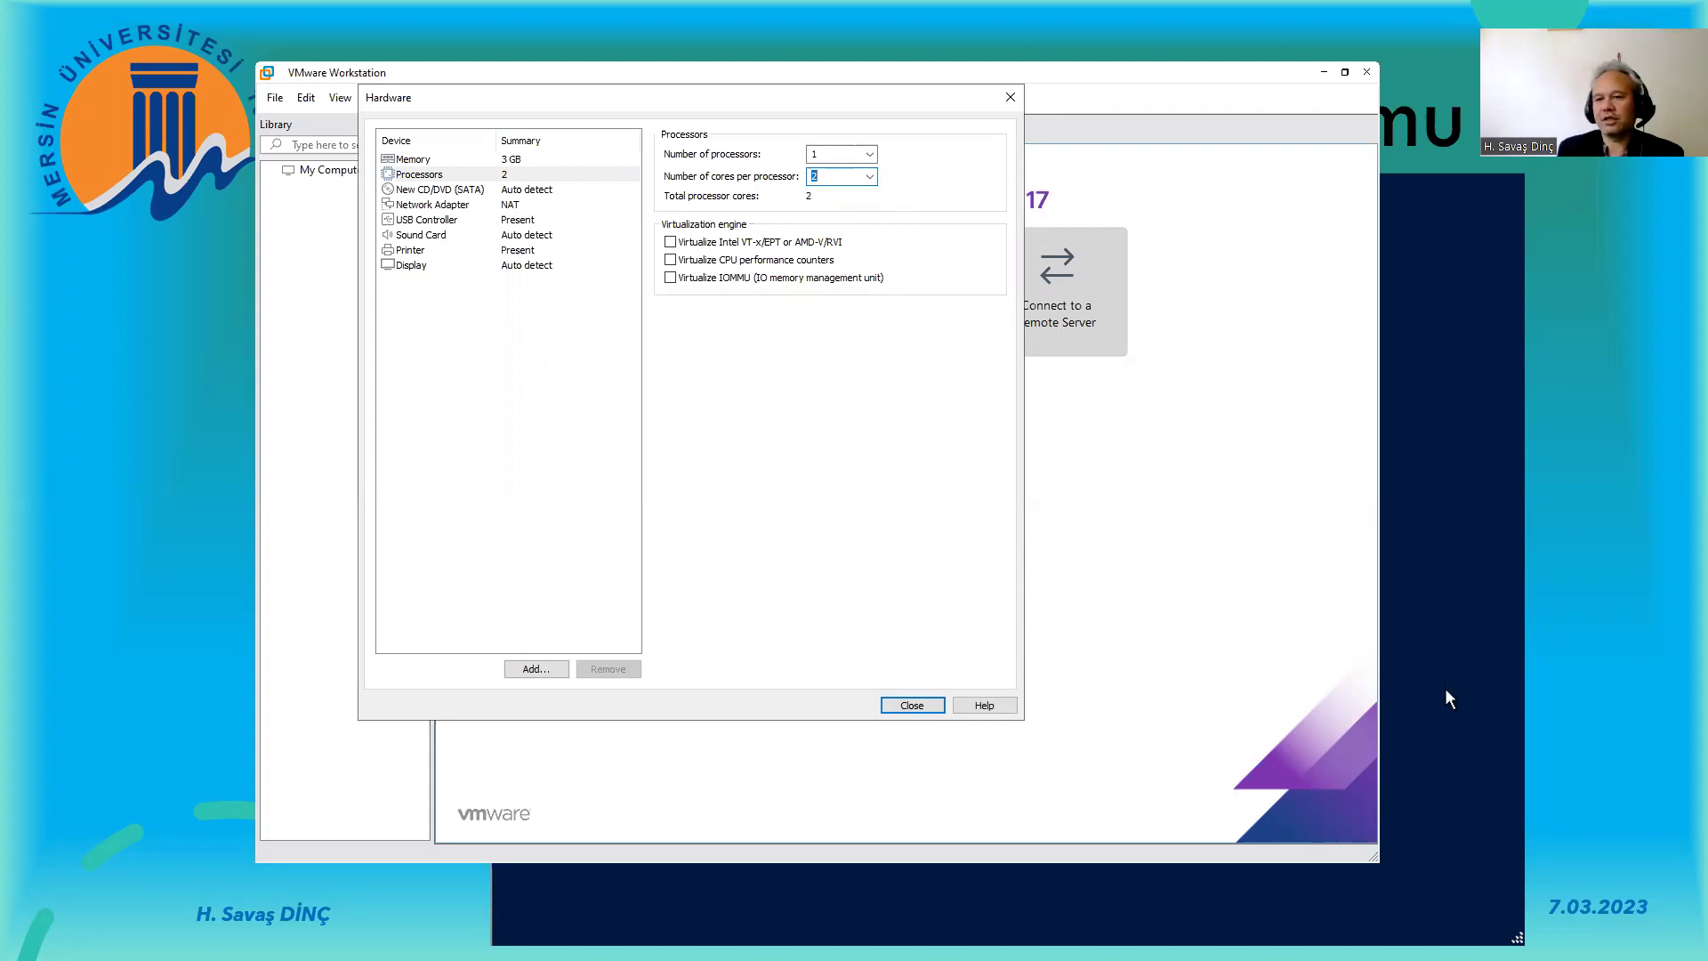
left_click(1448, 699)
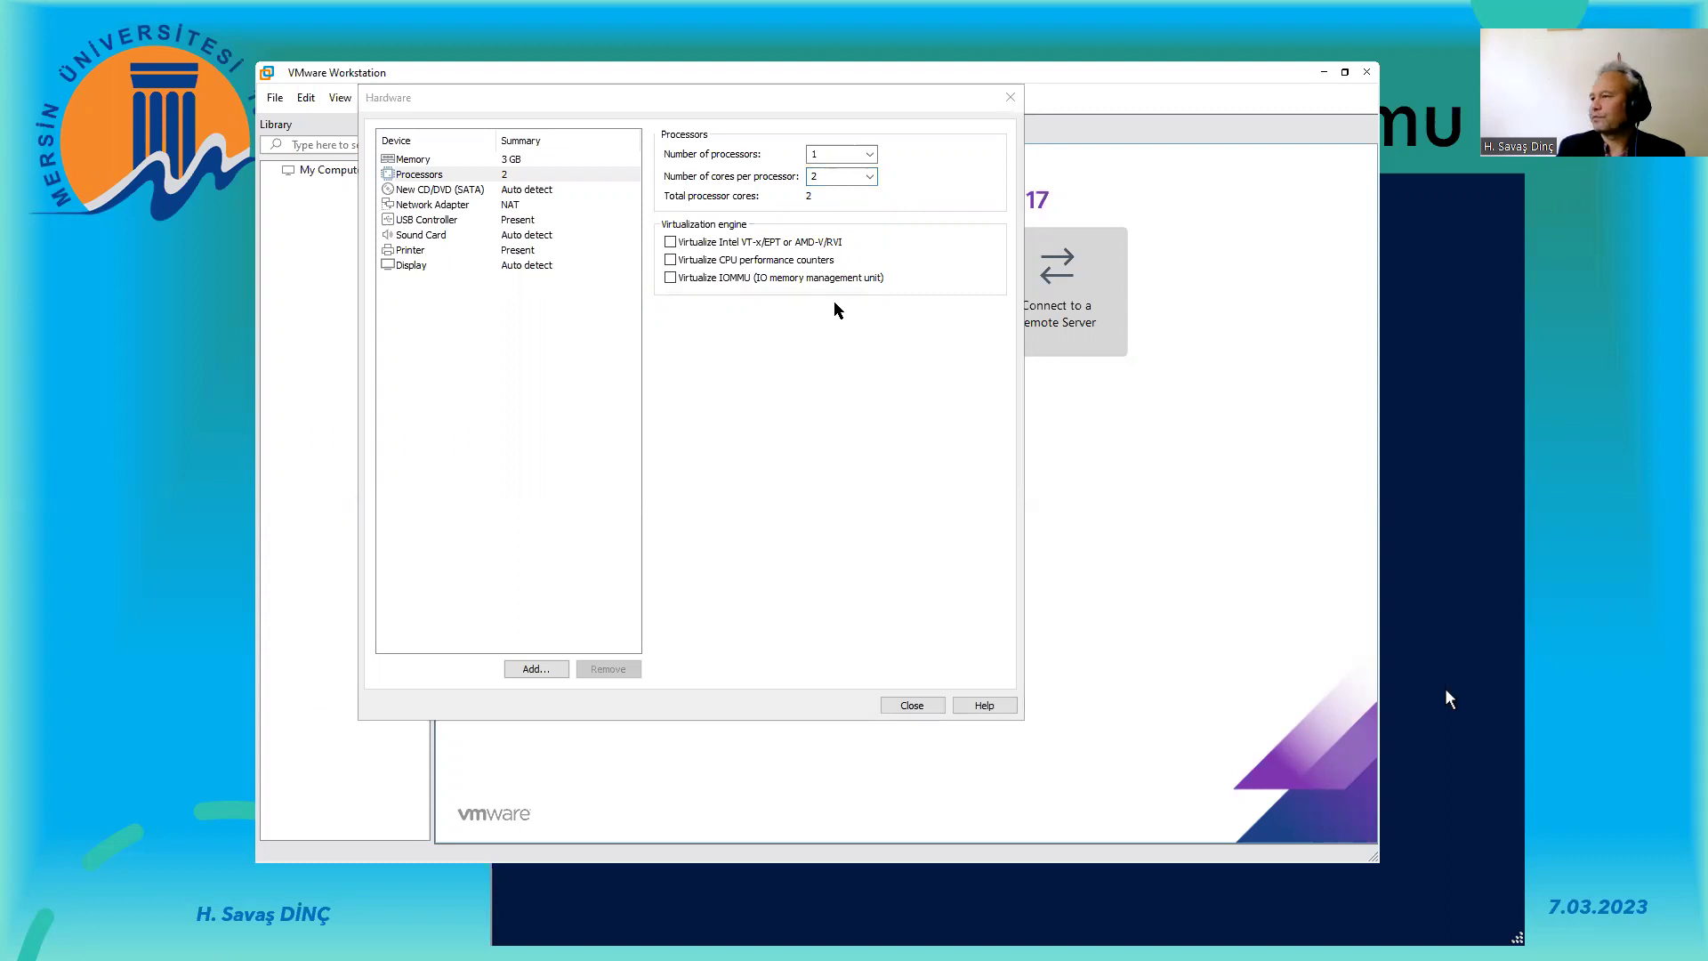
- Enable virtualization of Intel VT-x/EPT or AMD-V/RVI and of the CPU performance counters
key("ctrl")
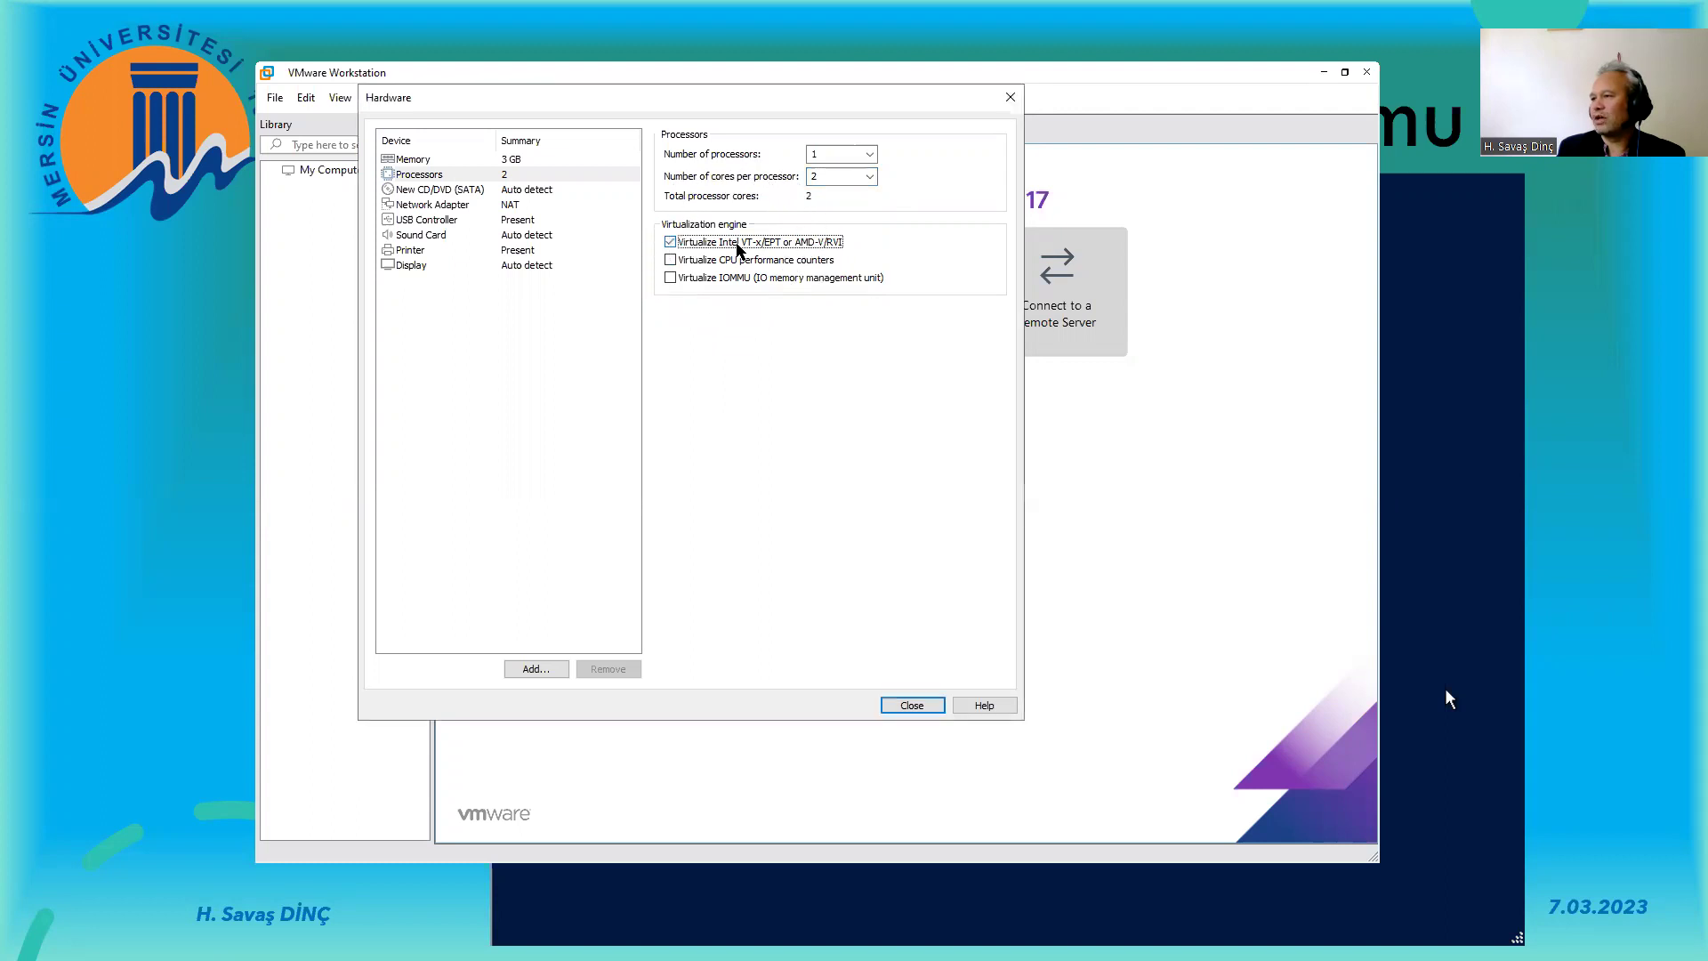
left_click(740, 248)
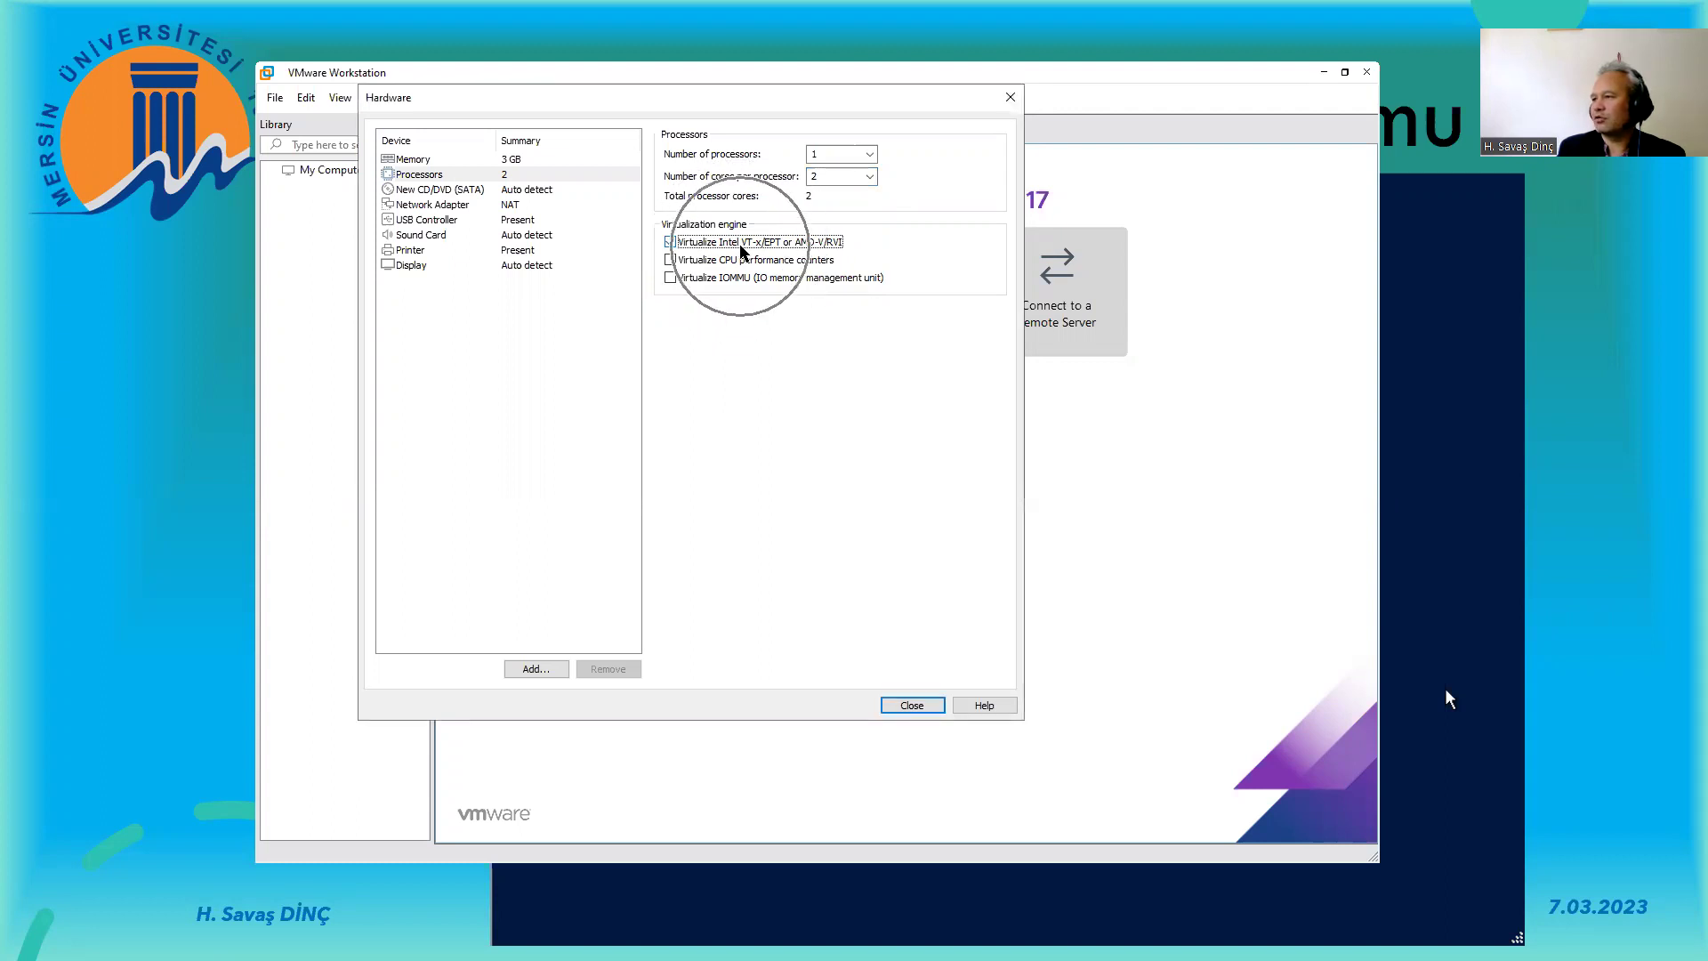
left_click(743, 259)
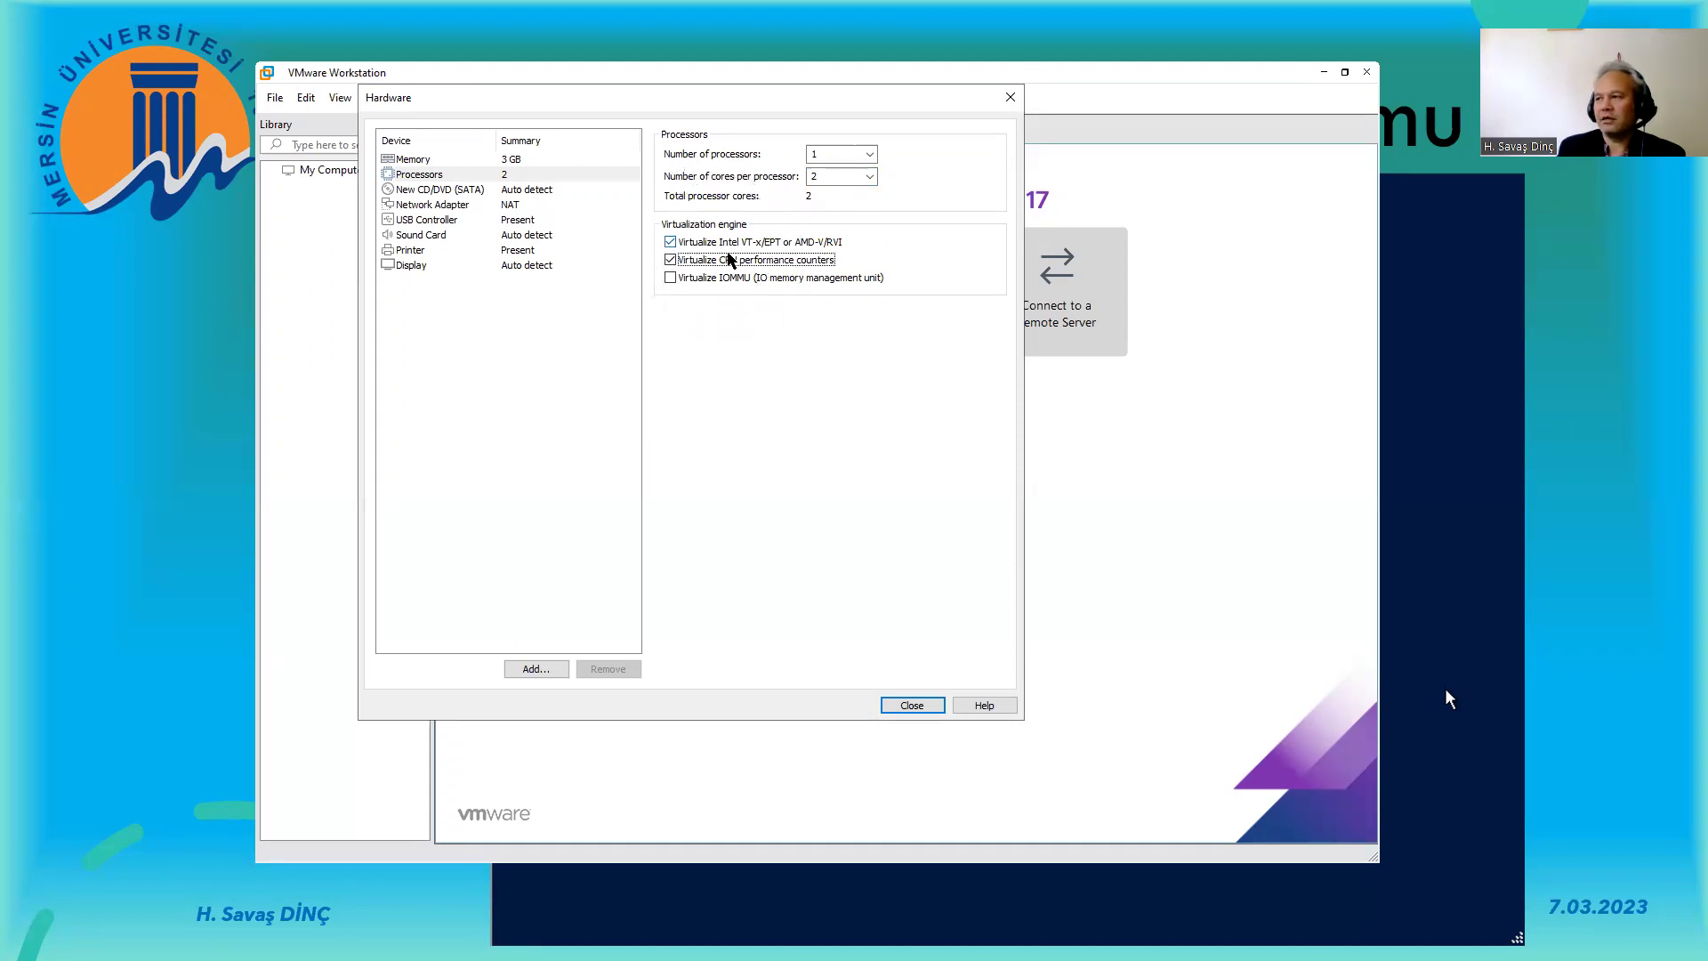
- Review the settings of the CD/DVD drive, network adapter, USB controller and memory
left_click(436, 189)
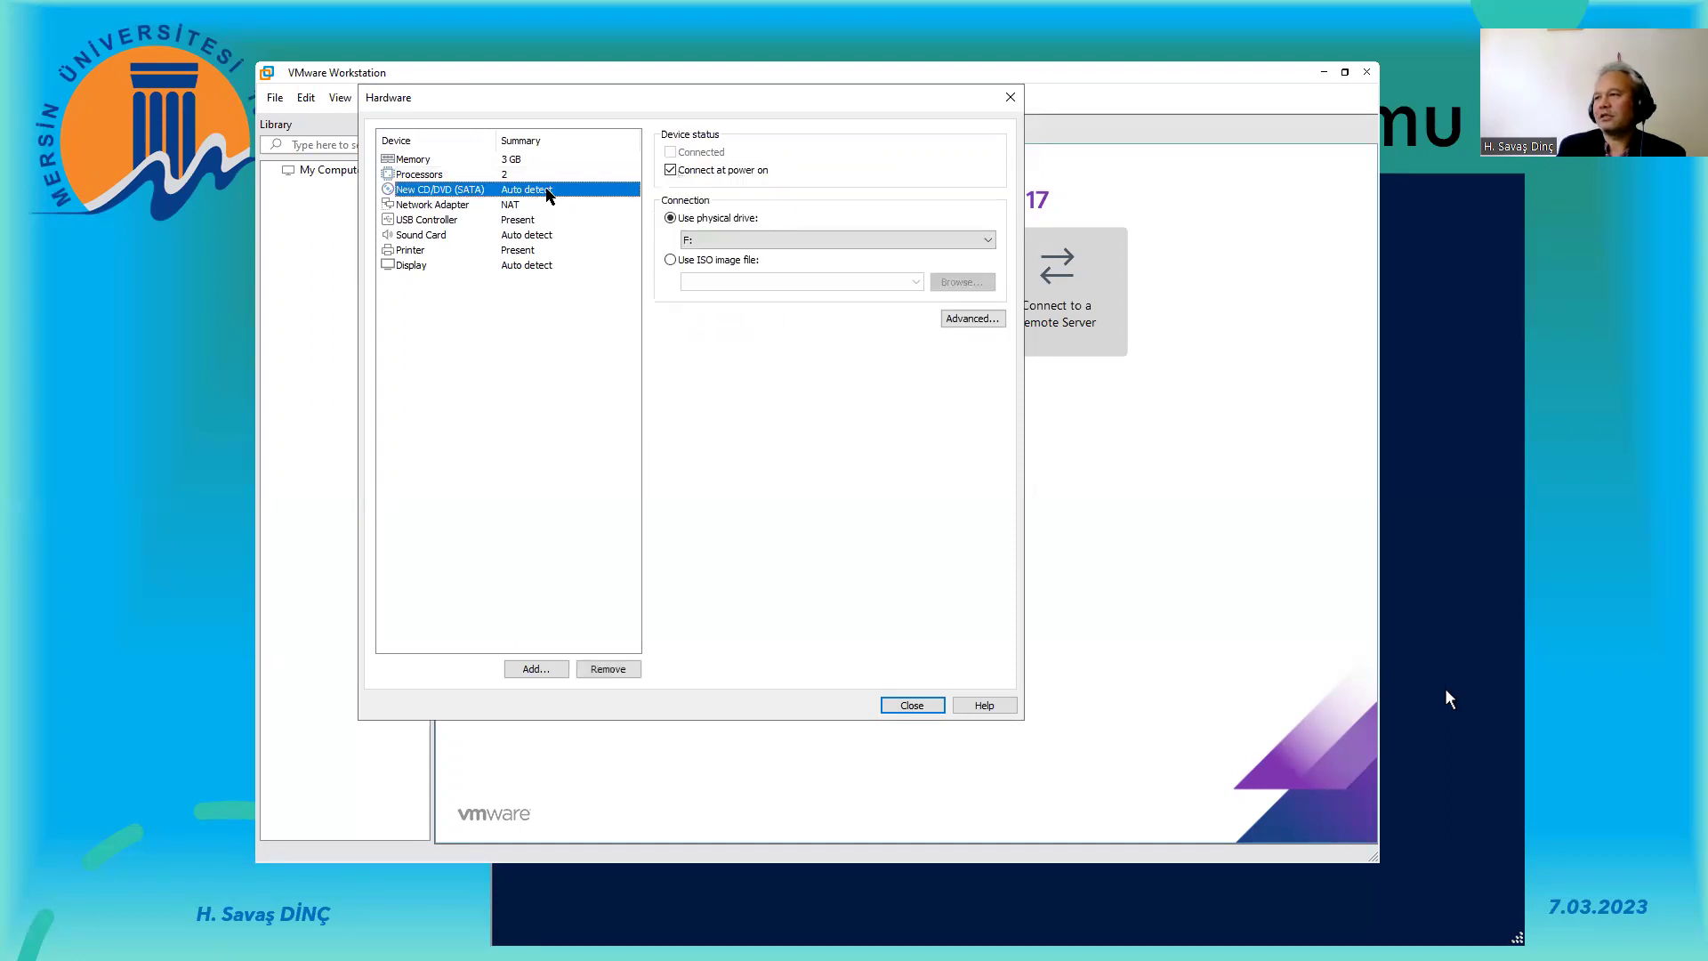
left_click(503, 207)
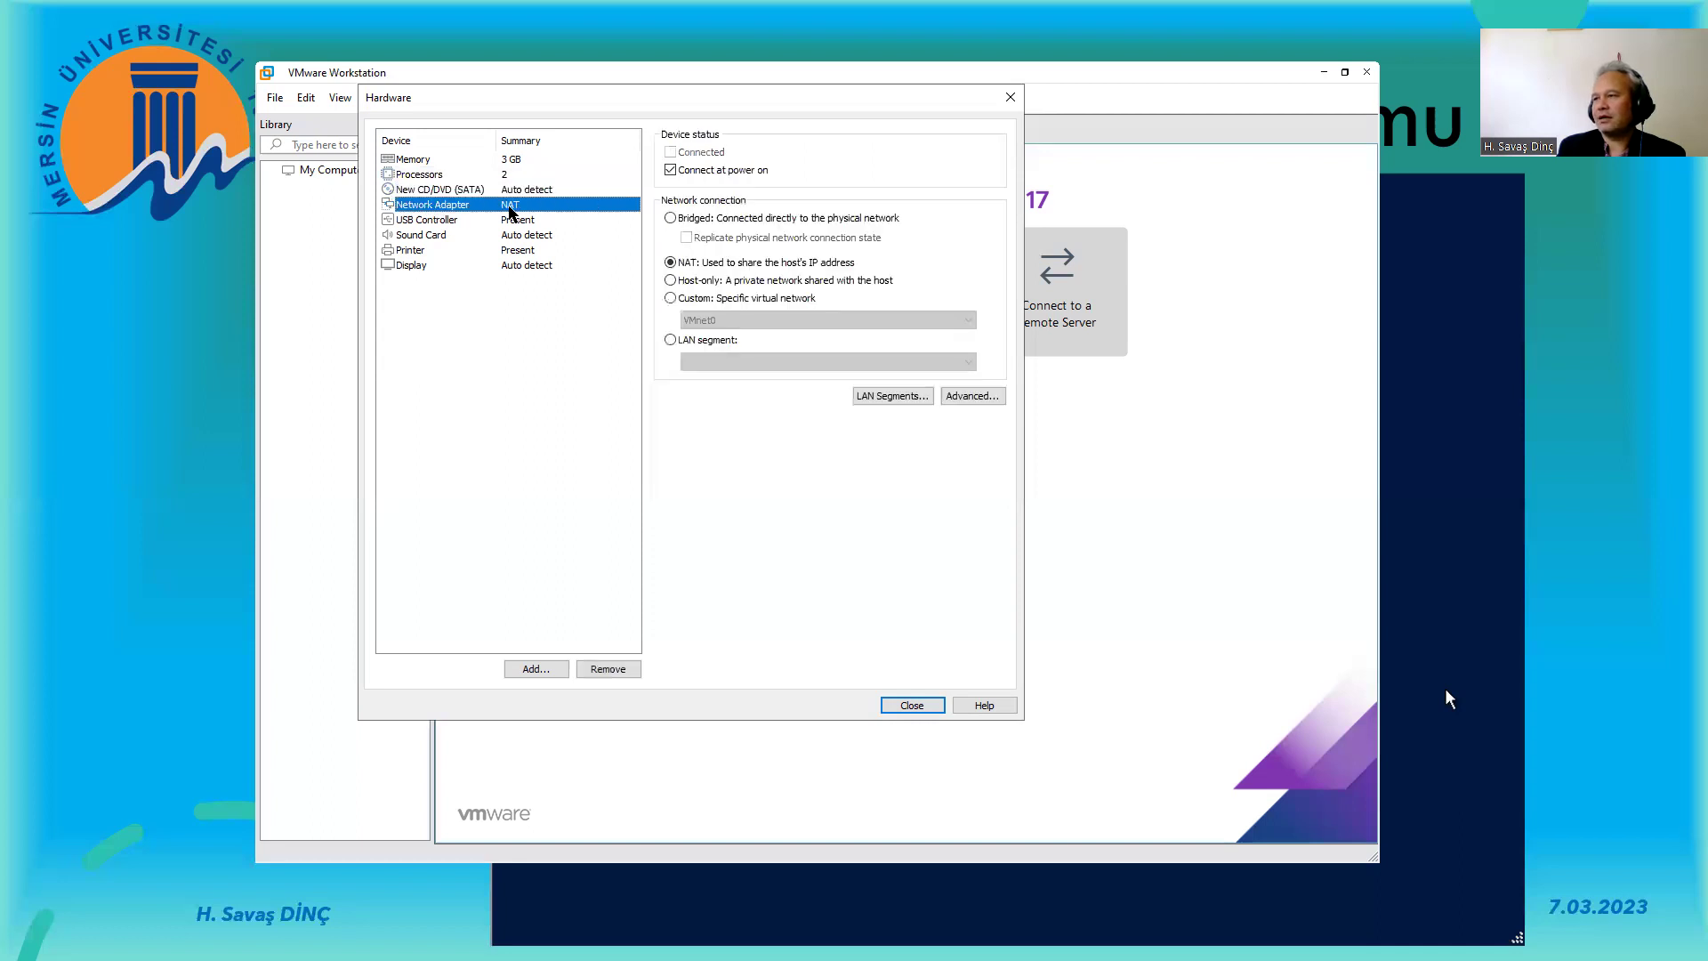
left_click(507, 219)
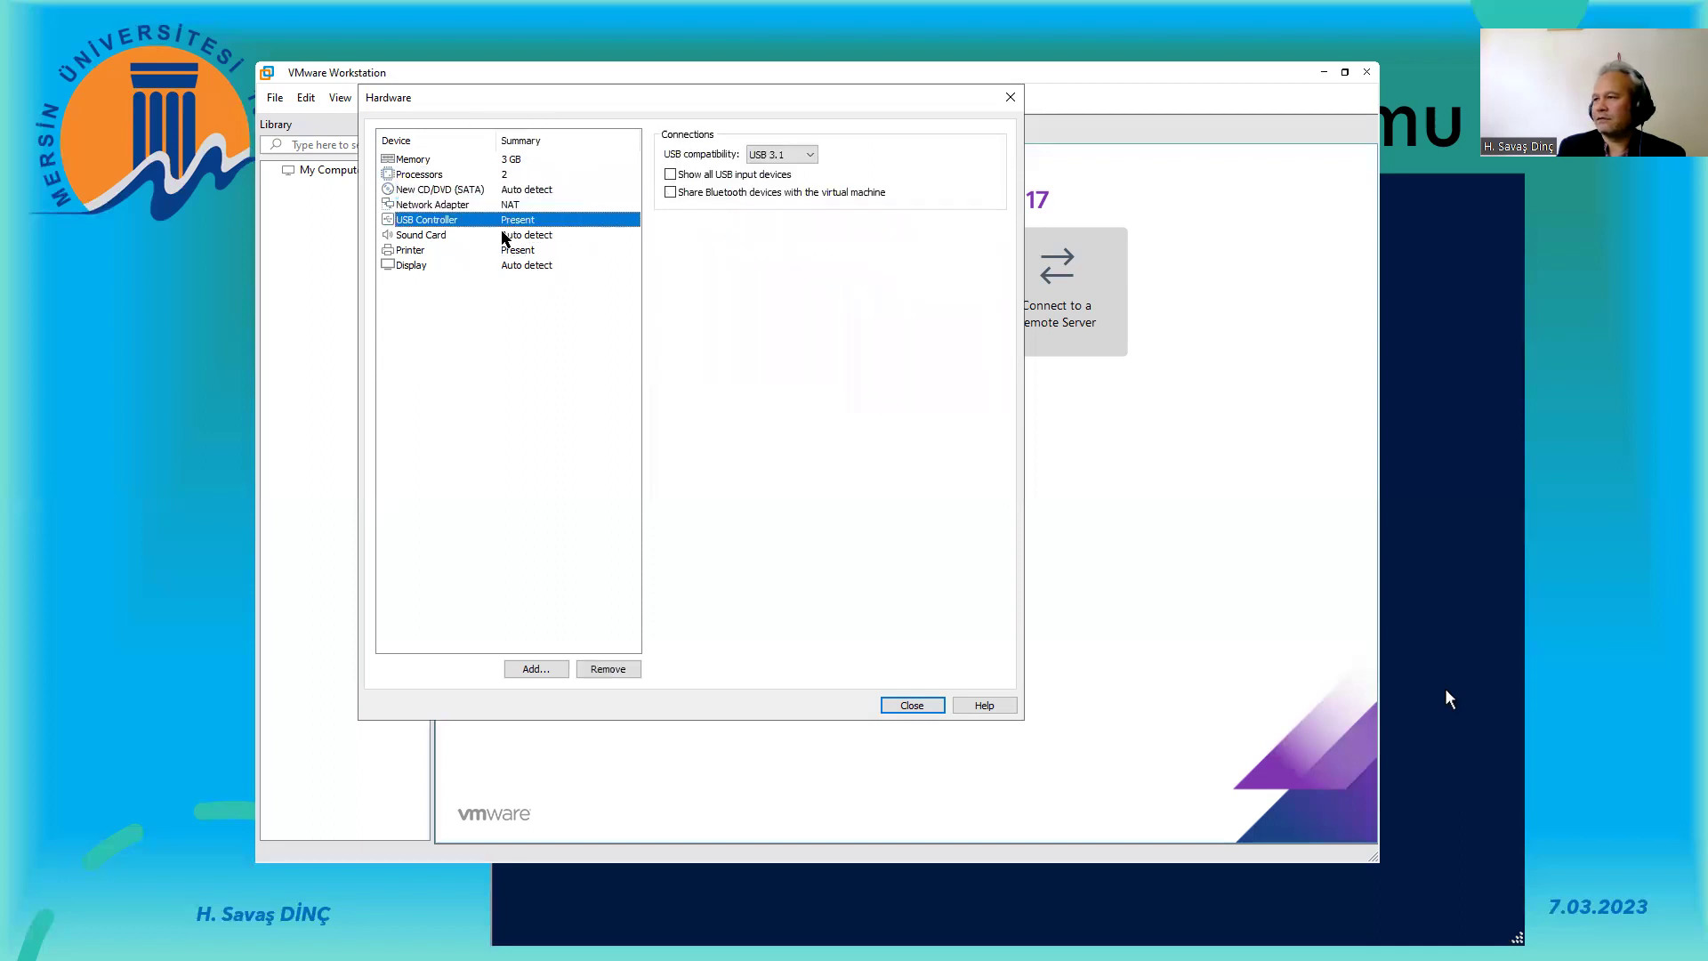
left_click(488, 206)
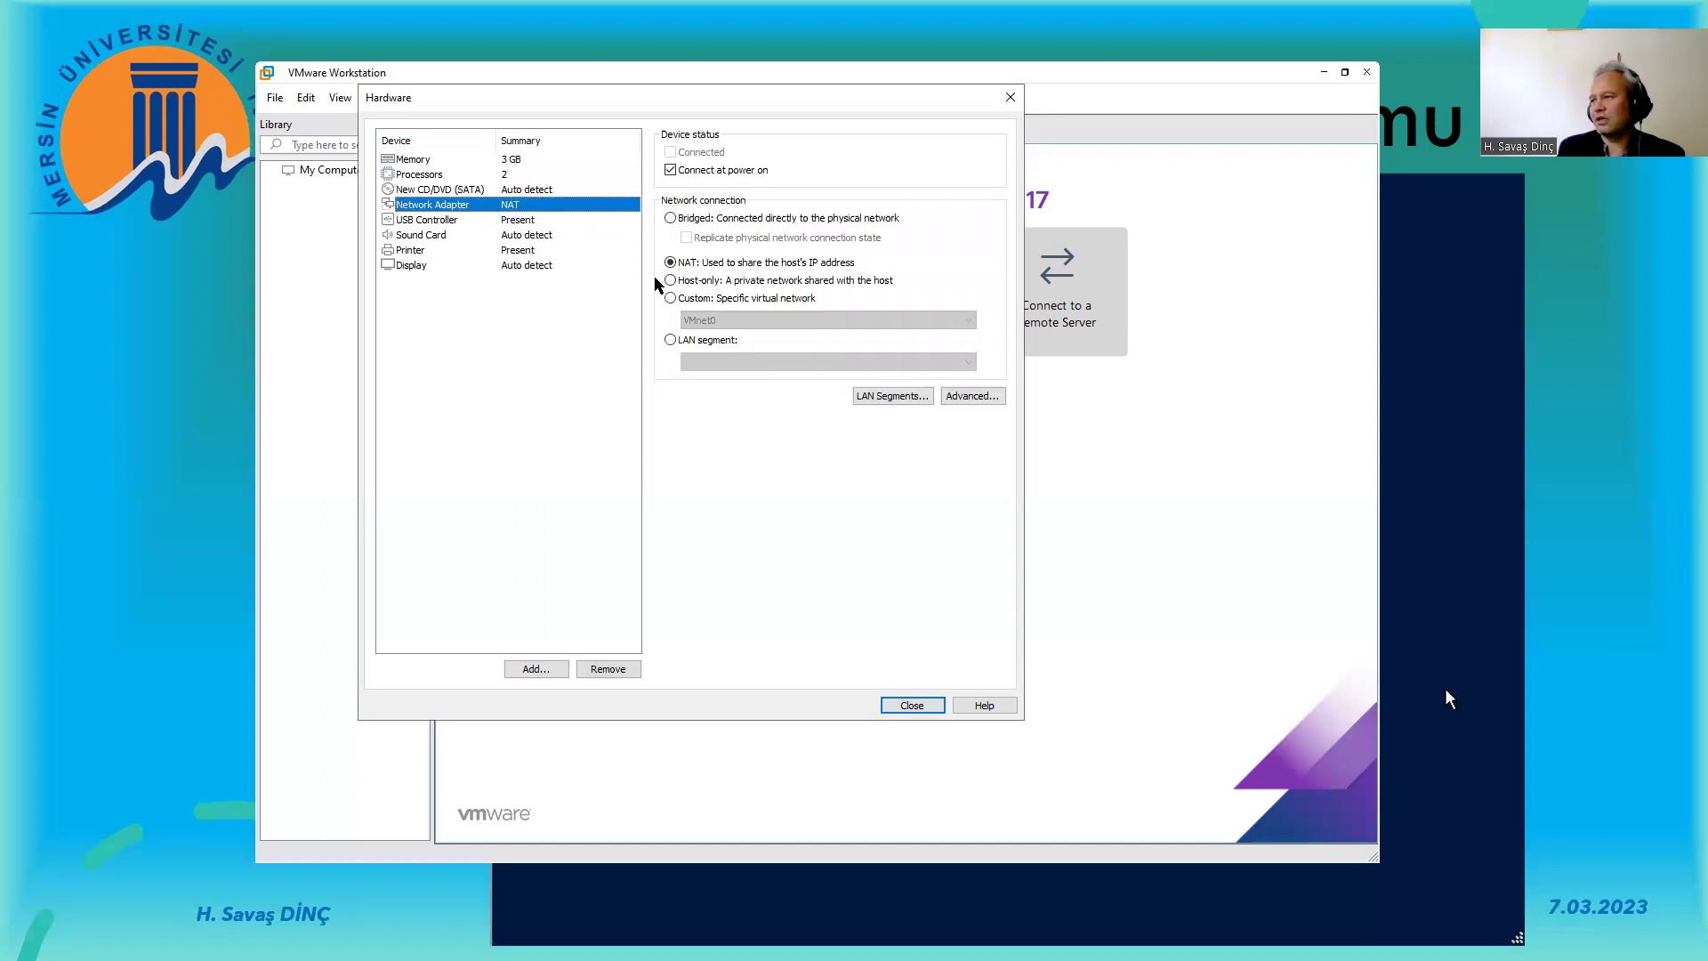
left_click(437, 163)
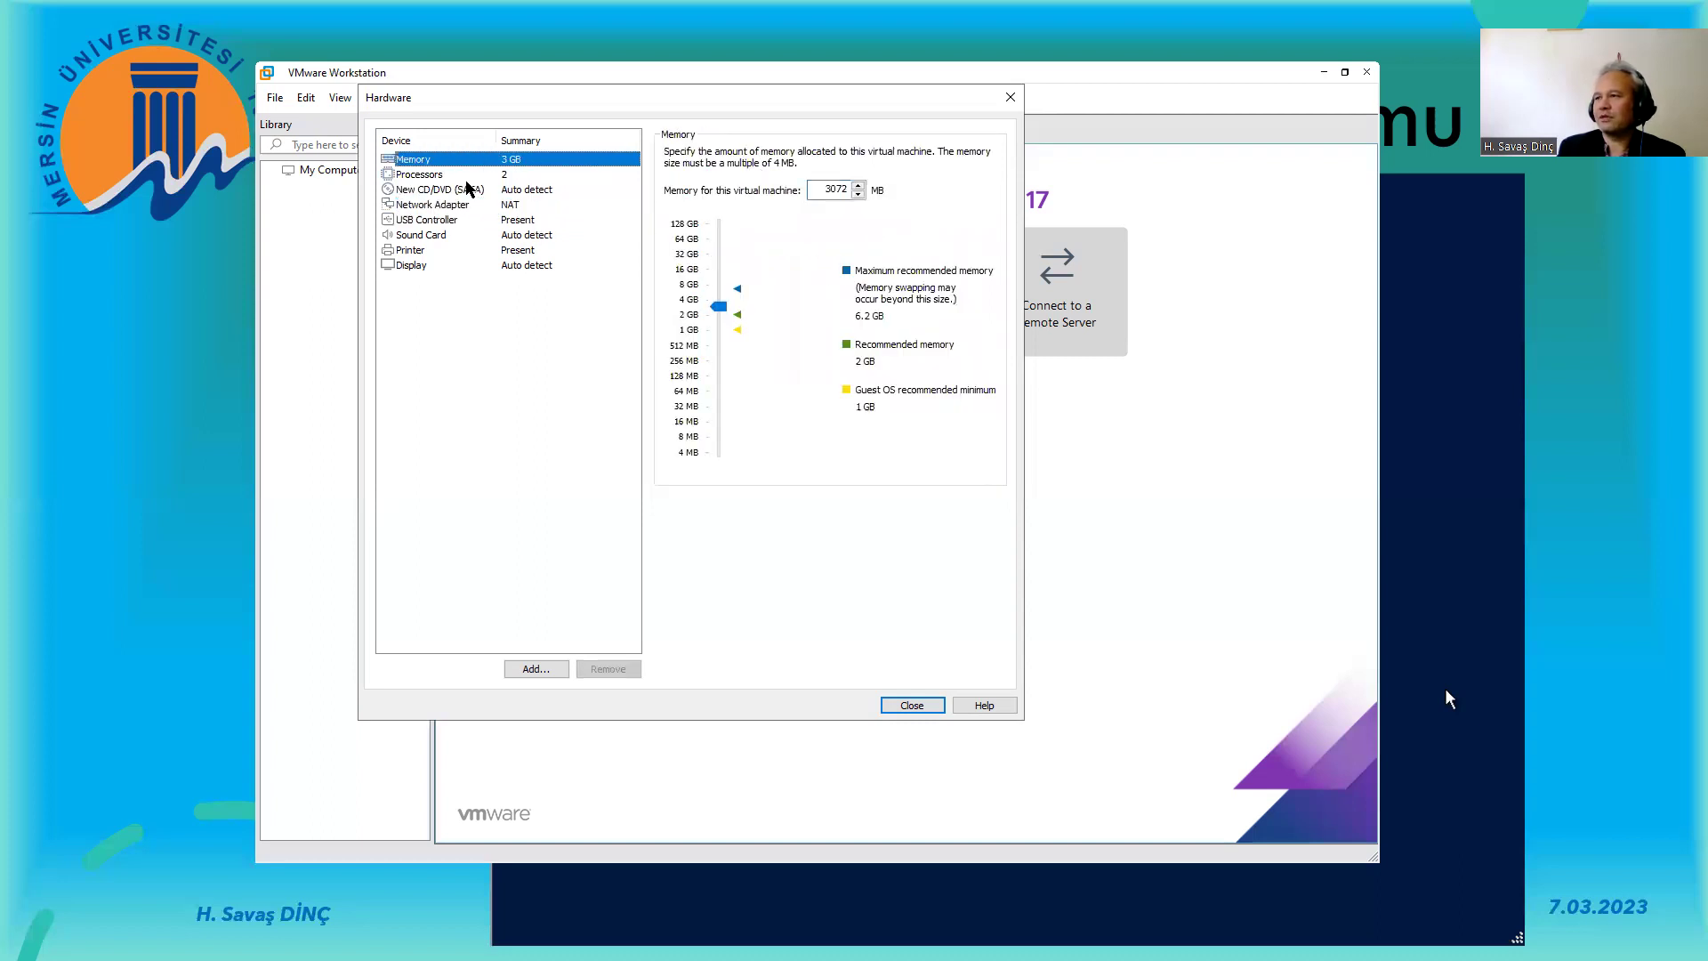
- Review the virtual machine's memory, processor and network adapter settings
left_click(507, 163)
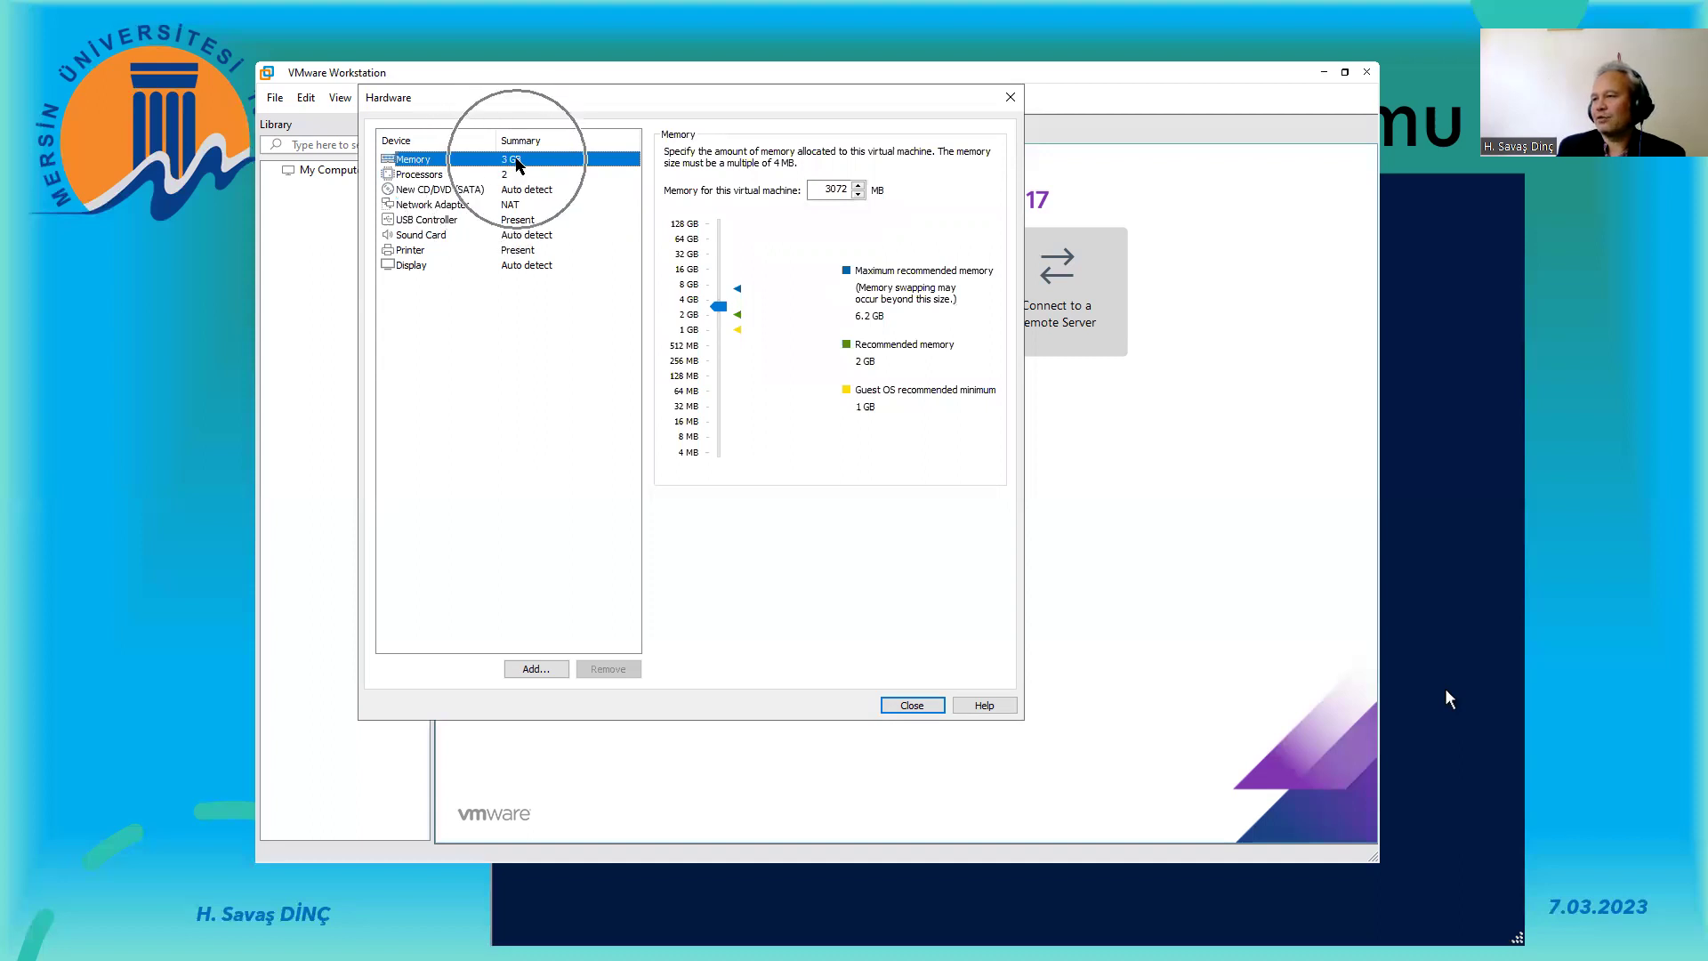
left_click(505, 178)
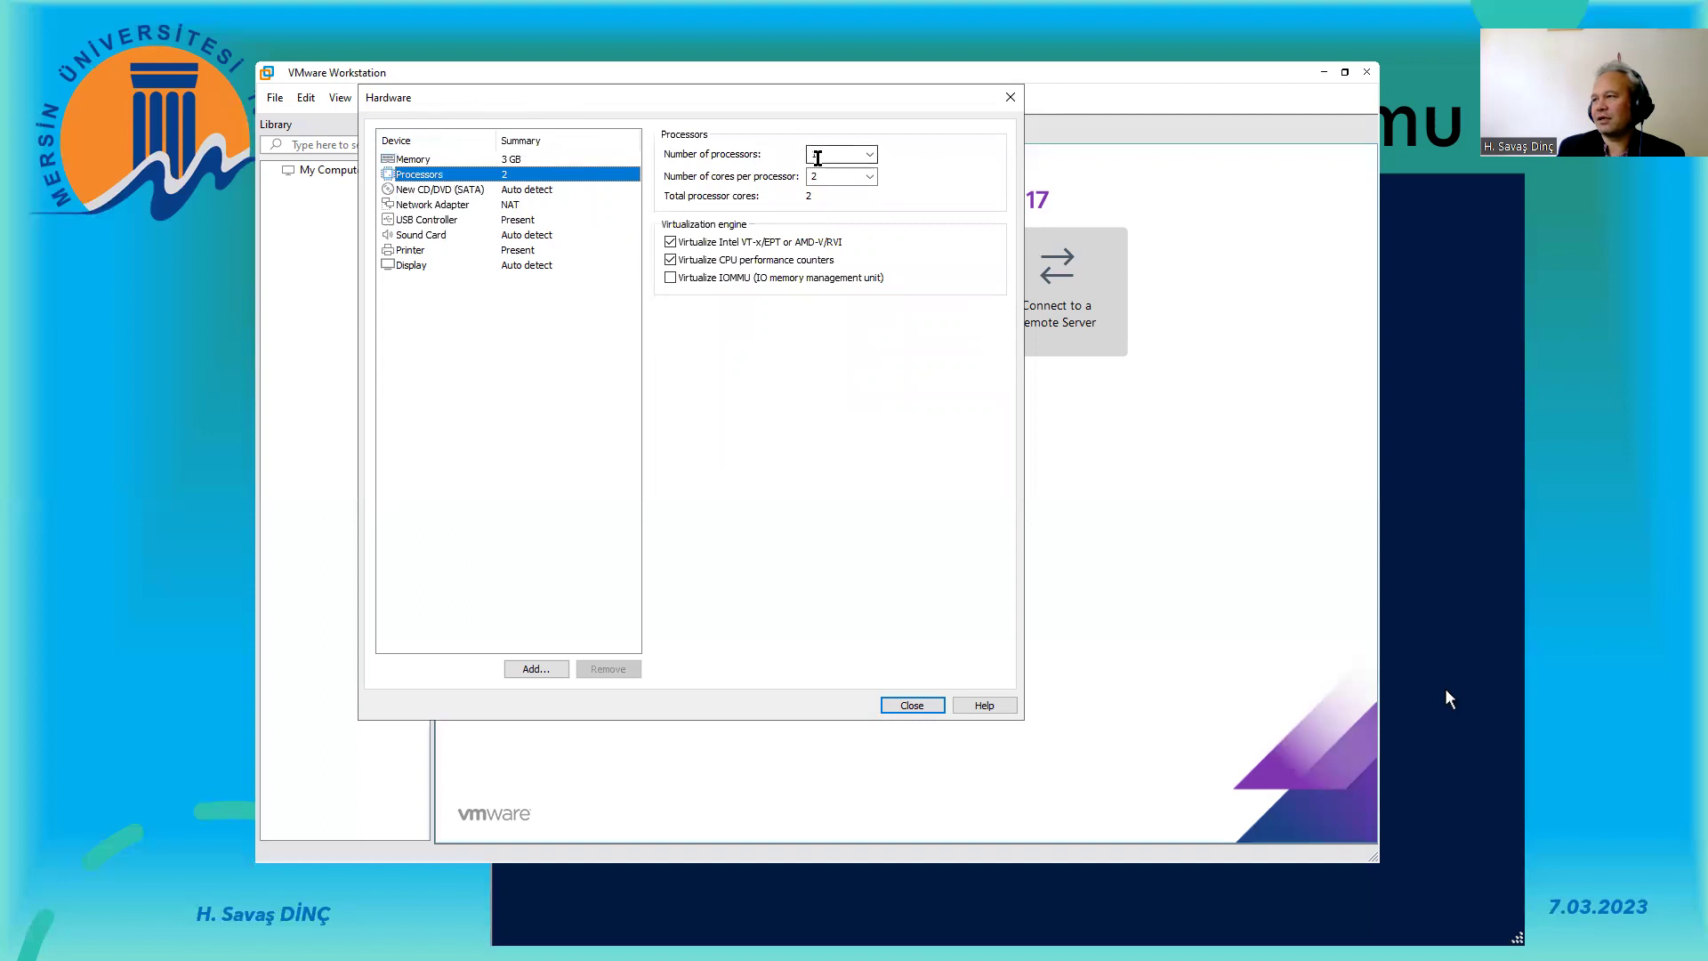
left_click(874, 154)
left_click(874, 155)
left_click(870, 177)
left_click(871, 179)
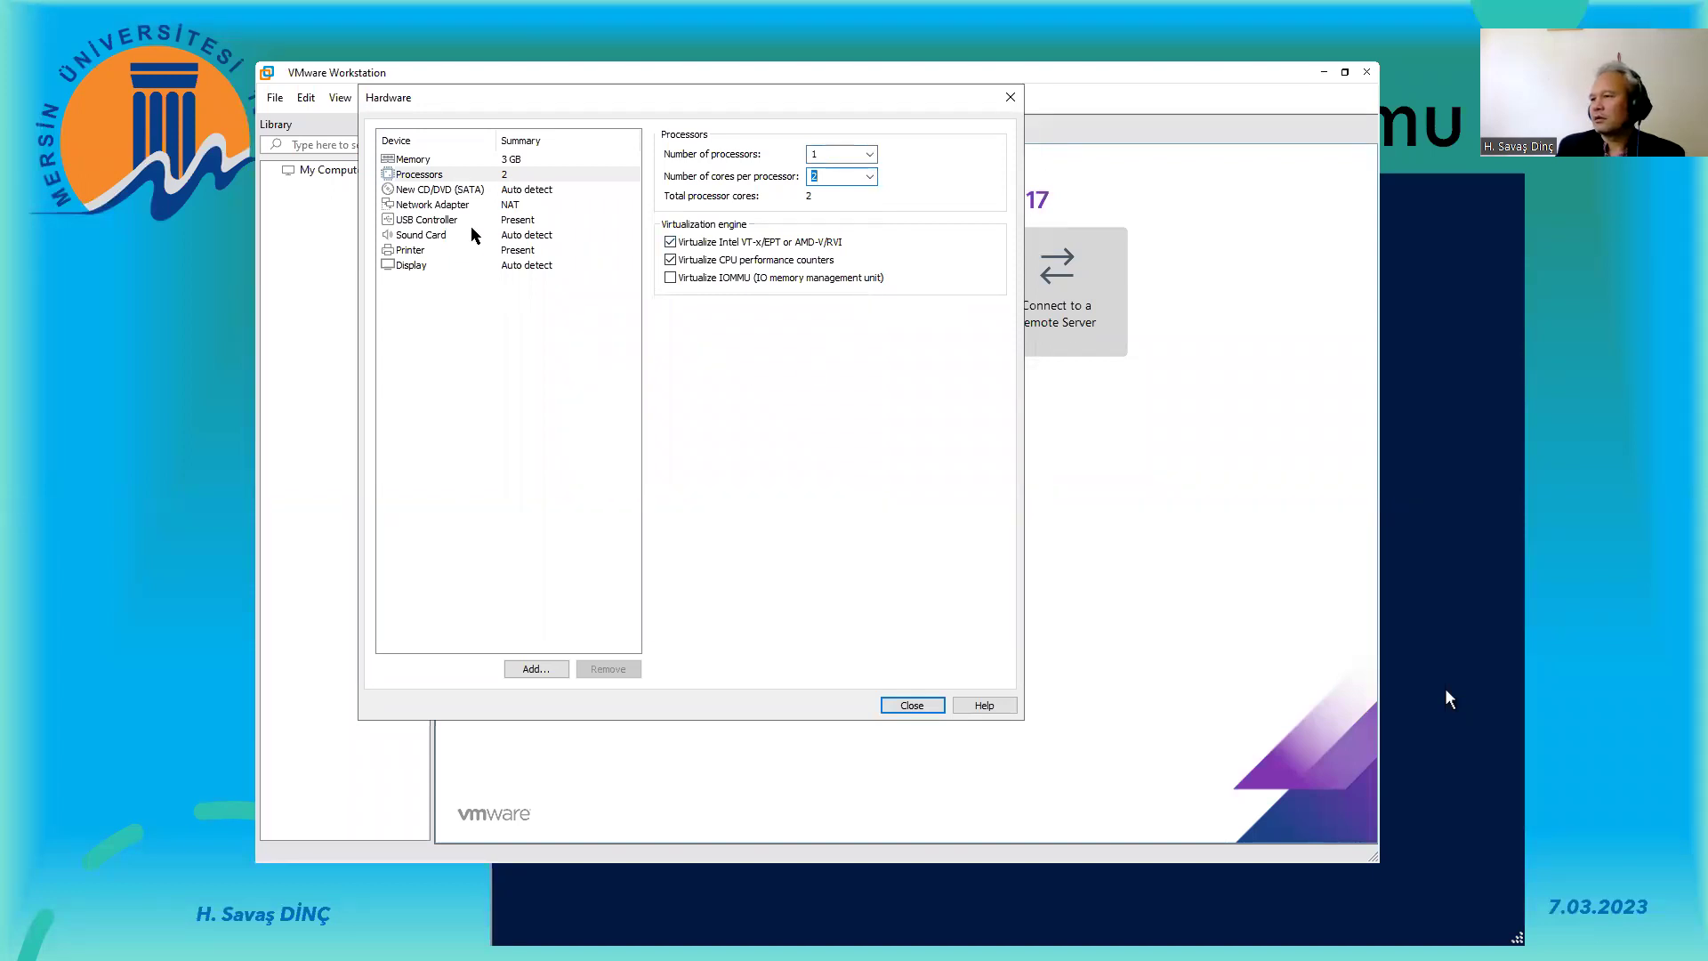
left_click(433, 204)
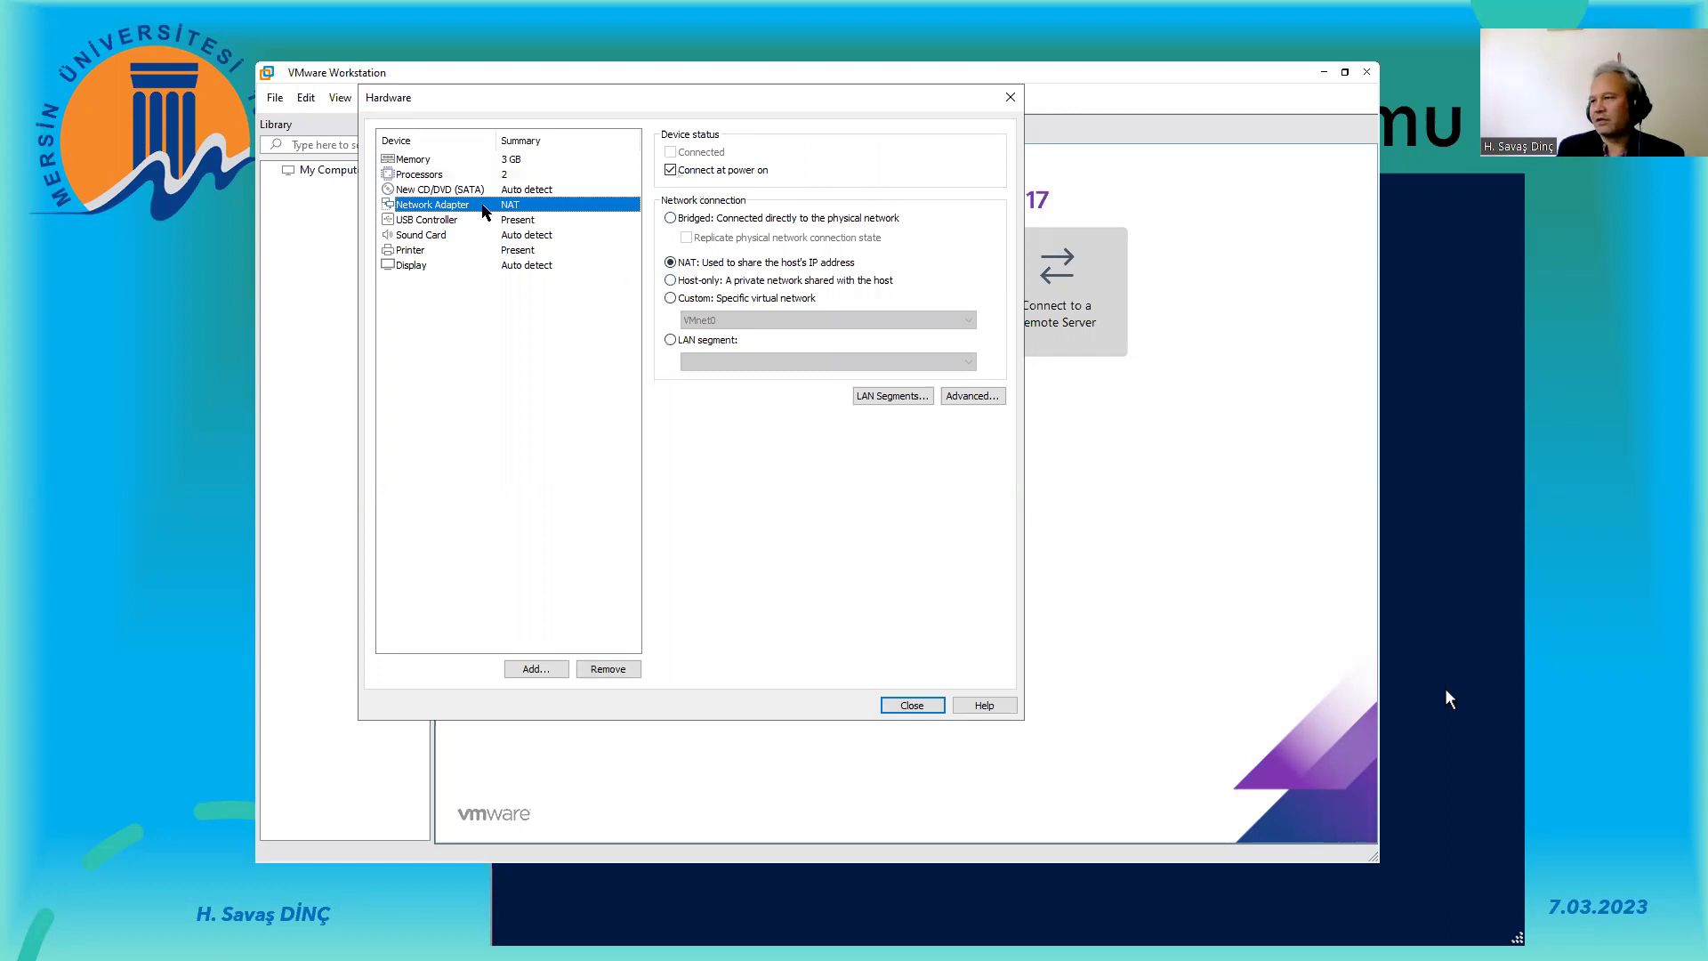
left_click(434, 160)
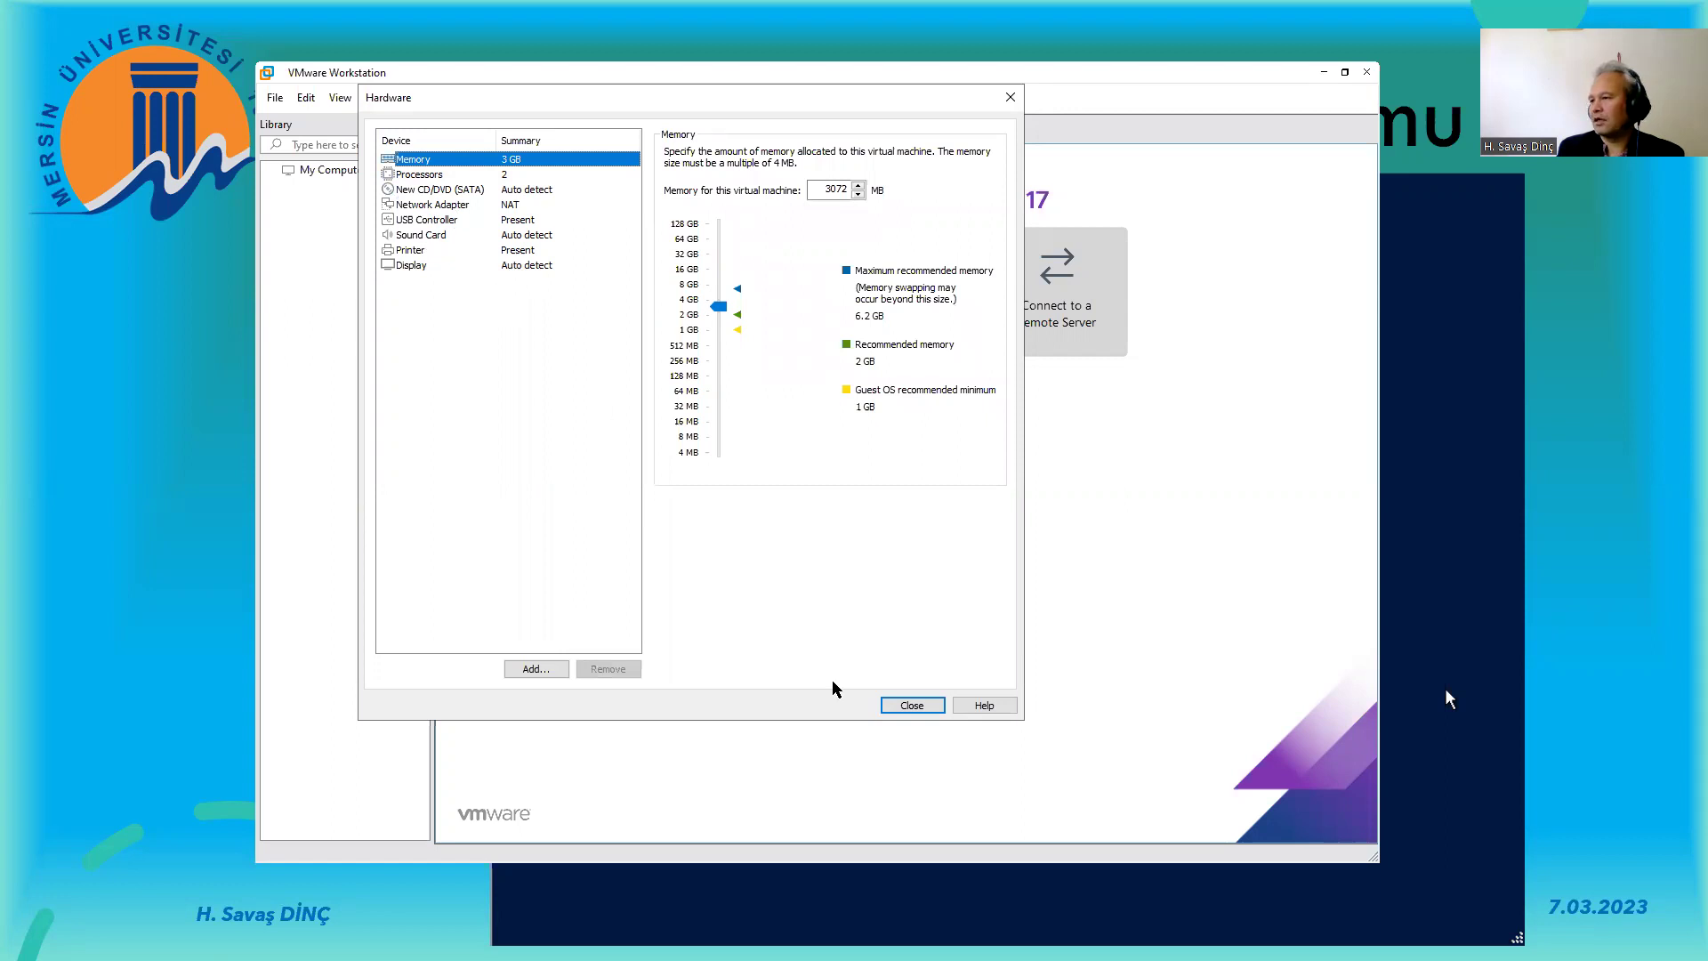
- Accept the customized hardware and finish creating the virtual machine
left_click(916, 704)
left_click(762, 580)
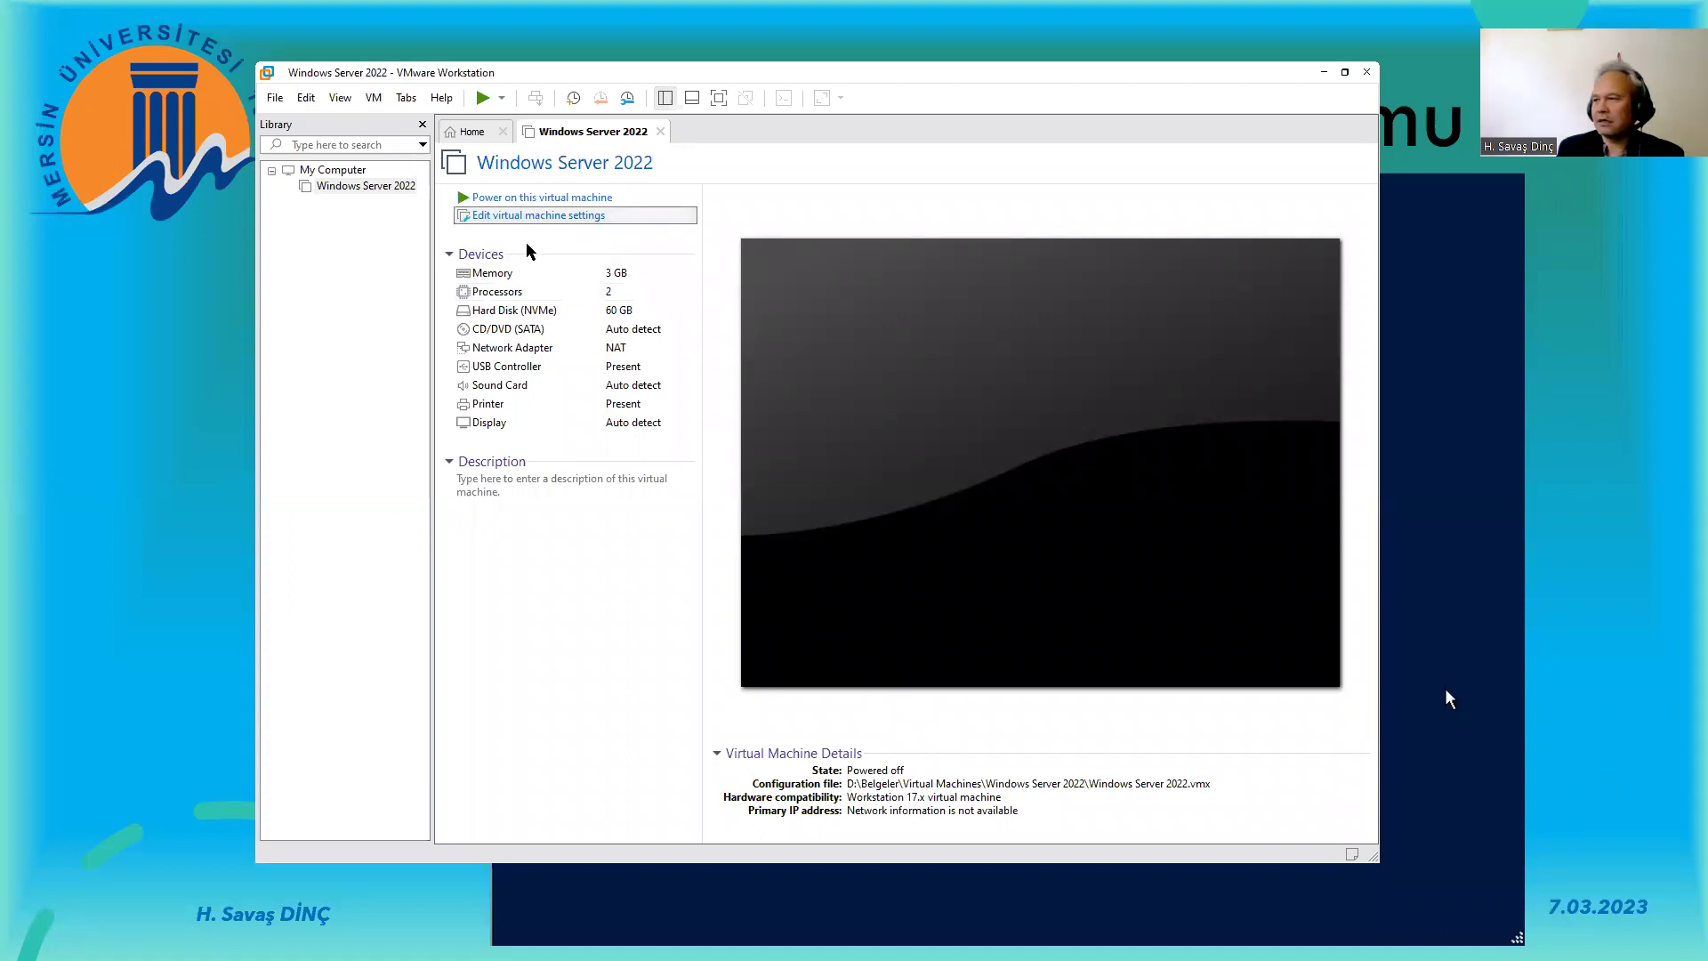
- Set the CD/DVD (SATA) drive of the Windows Server 2022 virtual machine to use an ISO image file
left_click(530, 217)
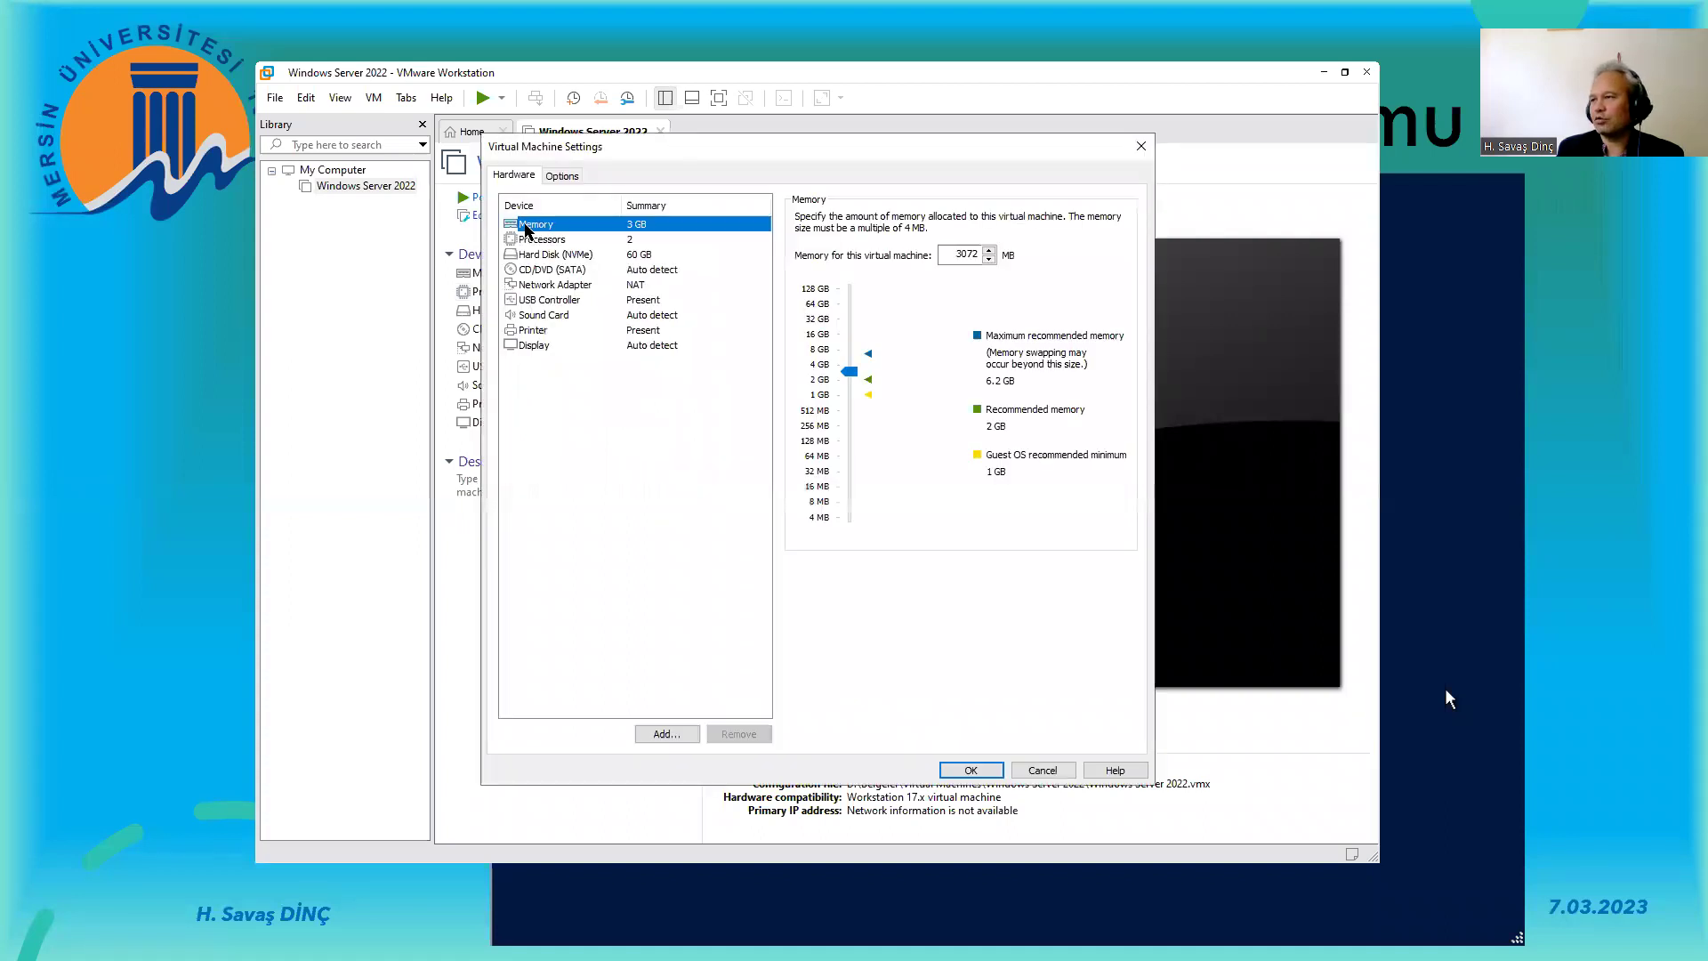
left_click(548, 272)
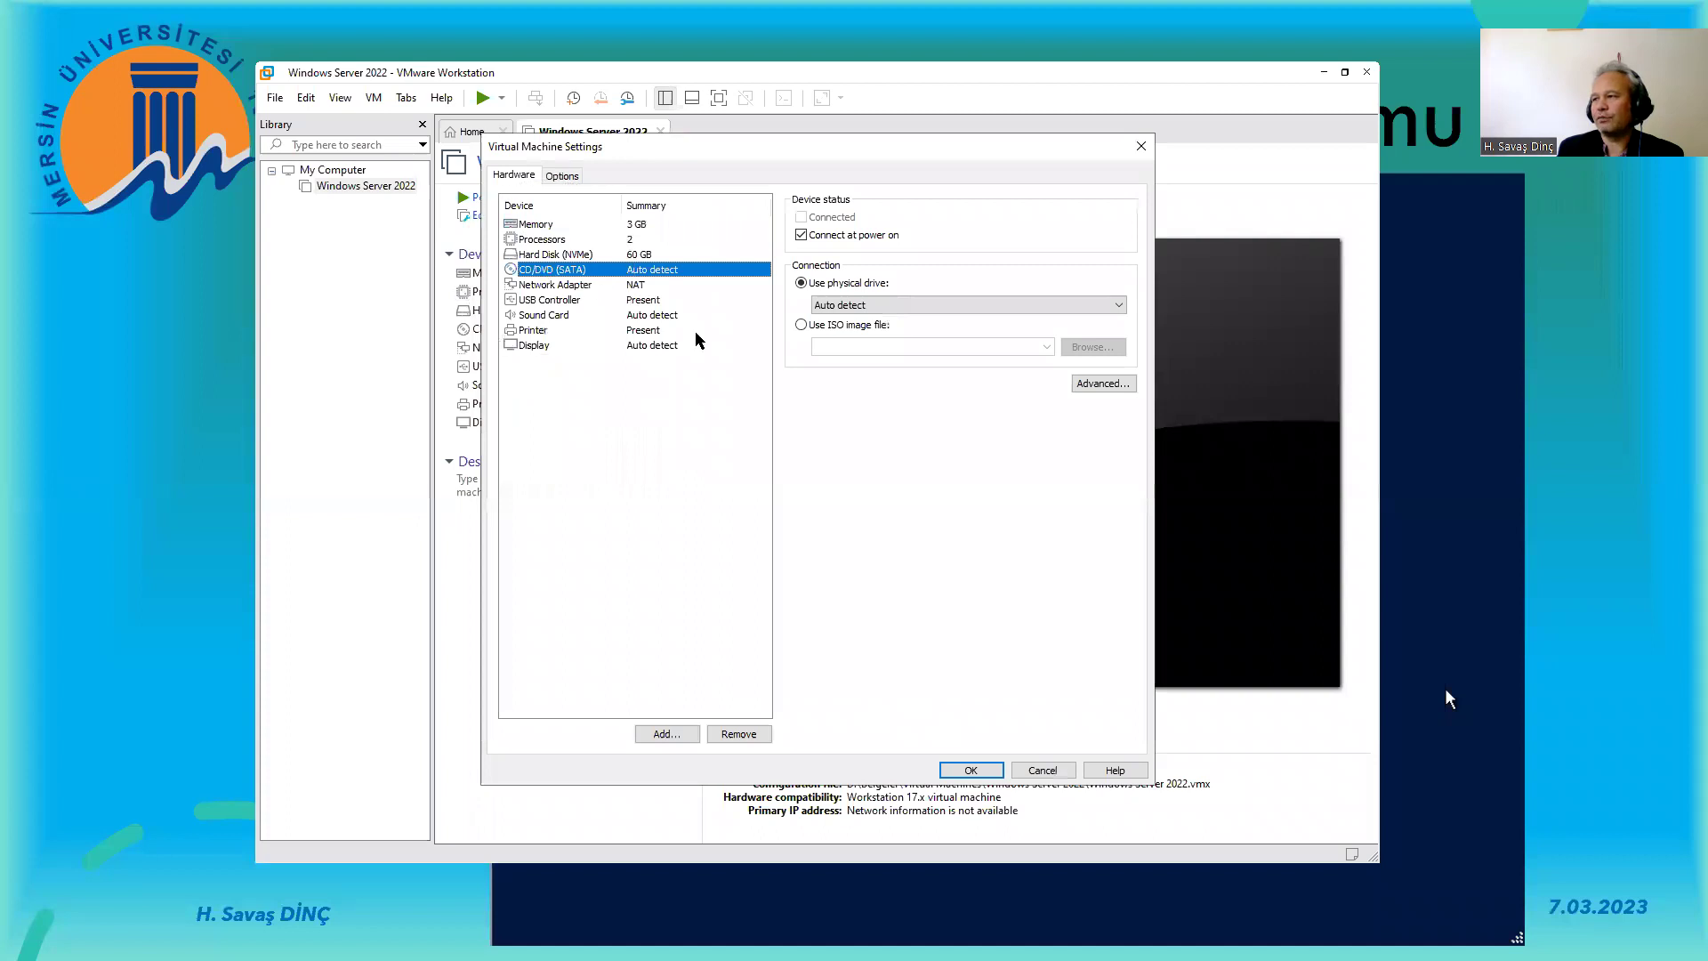
left_click(827, 326)
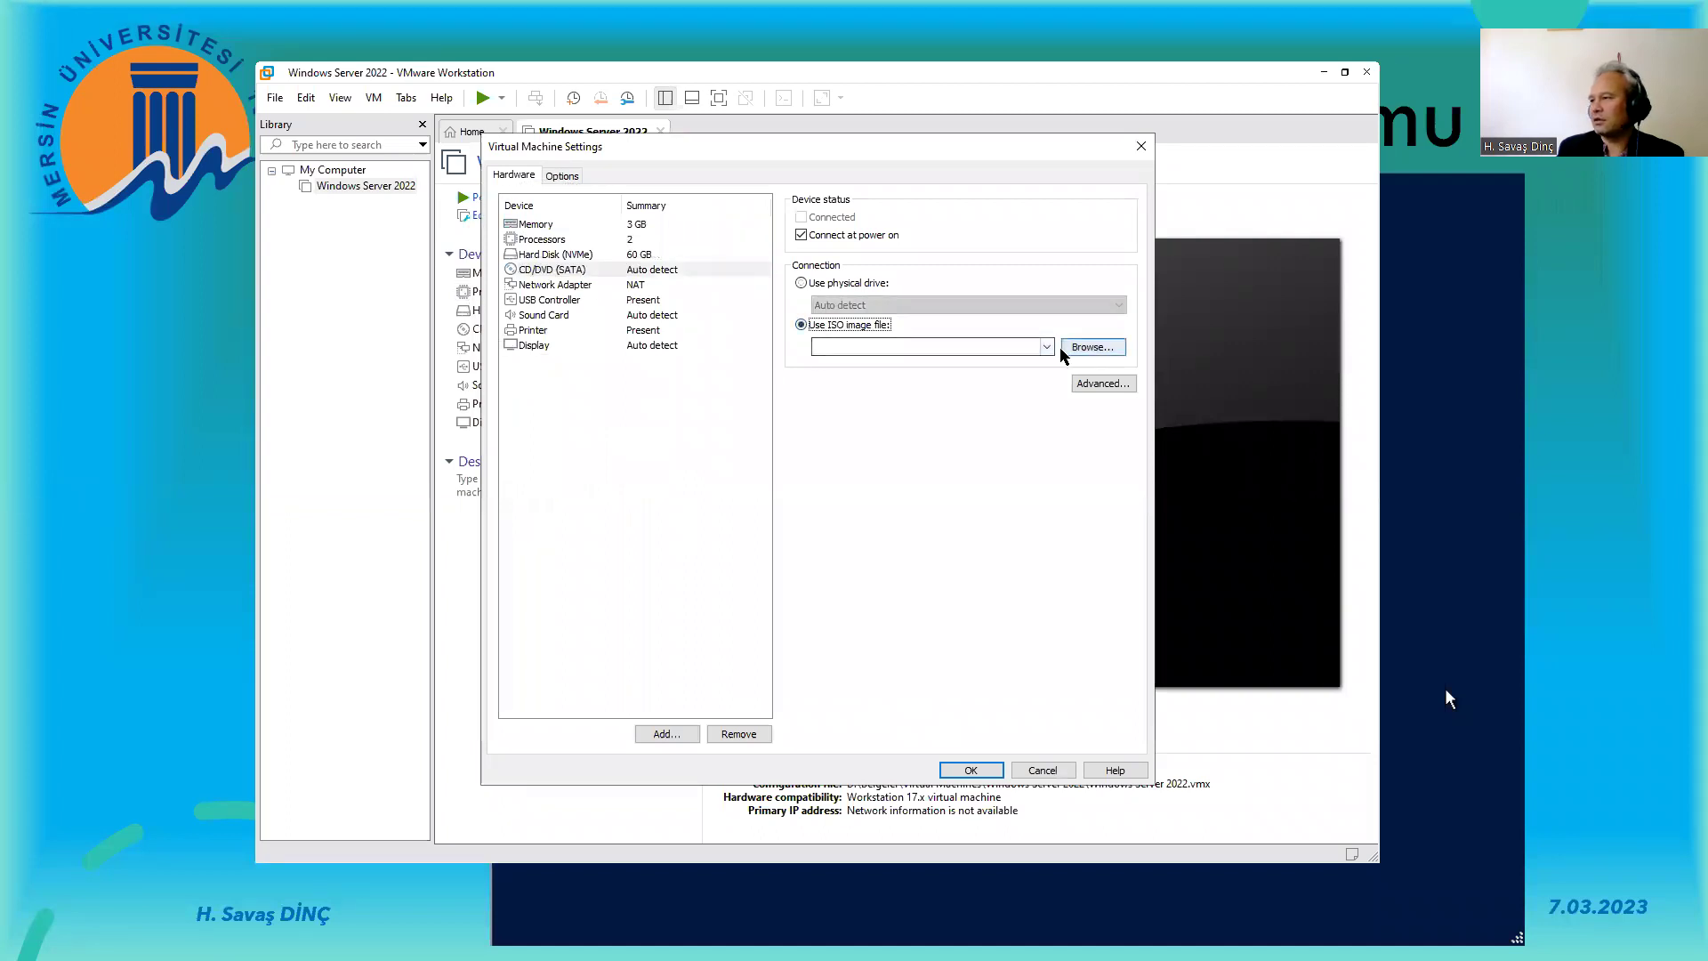
left_click(1045, 347)
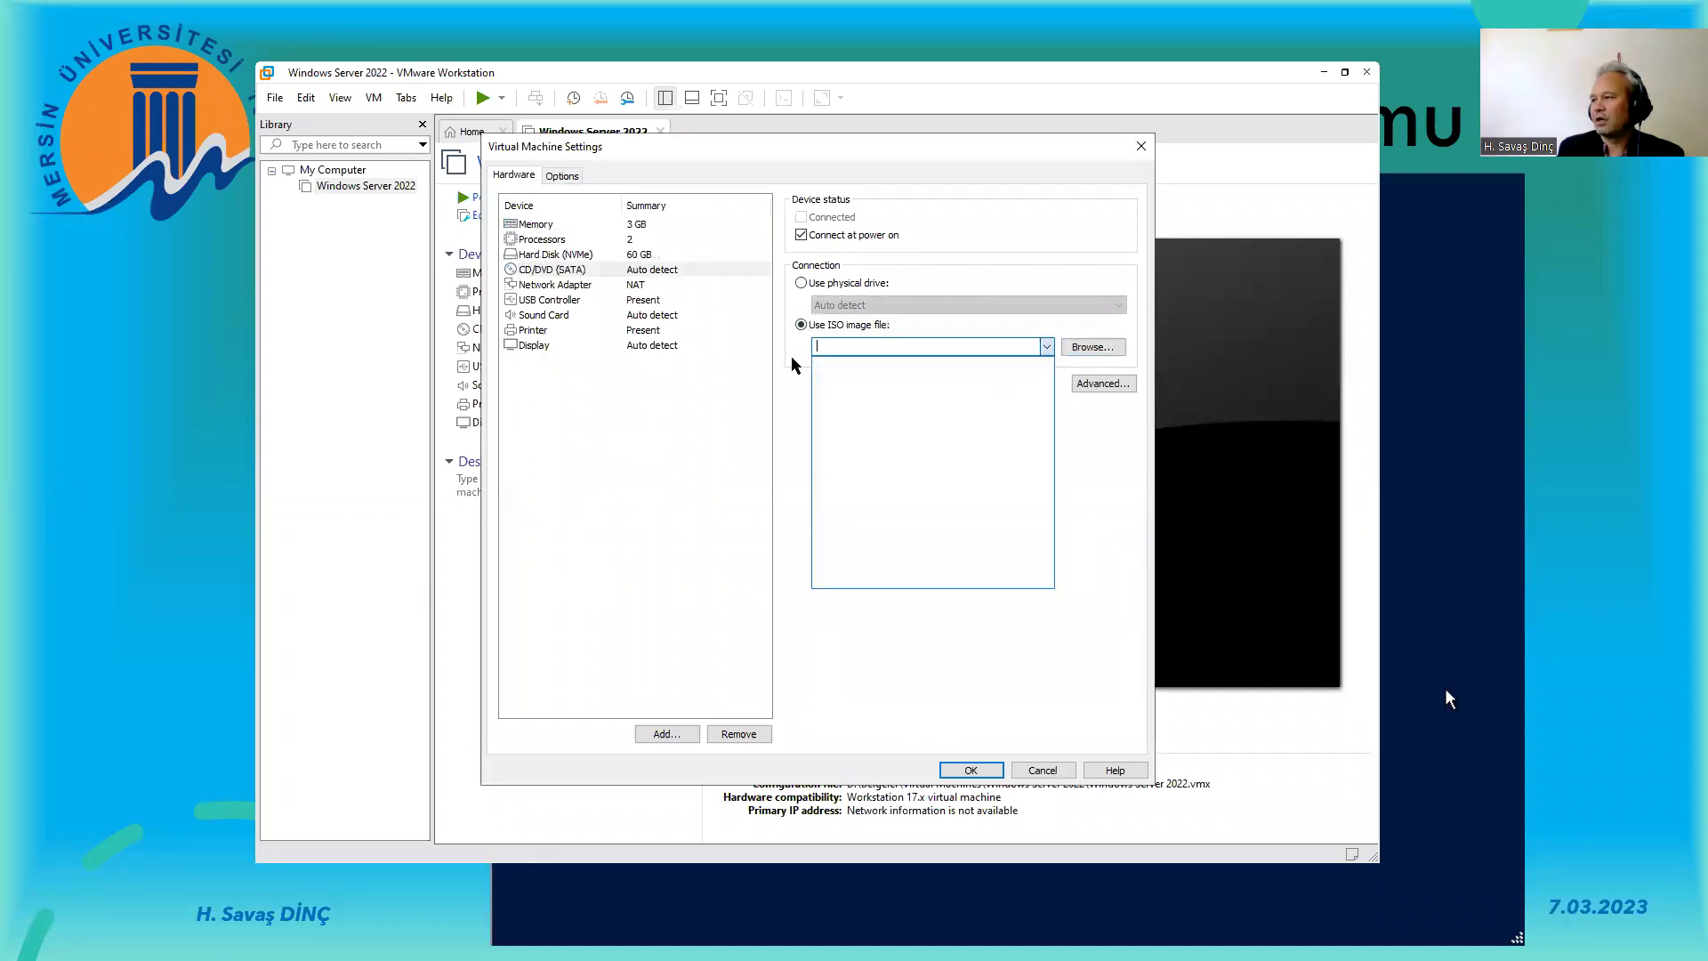
left_click(879, 376)
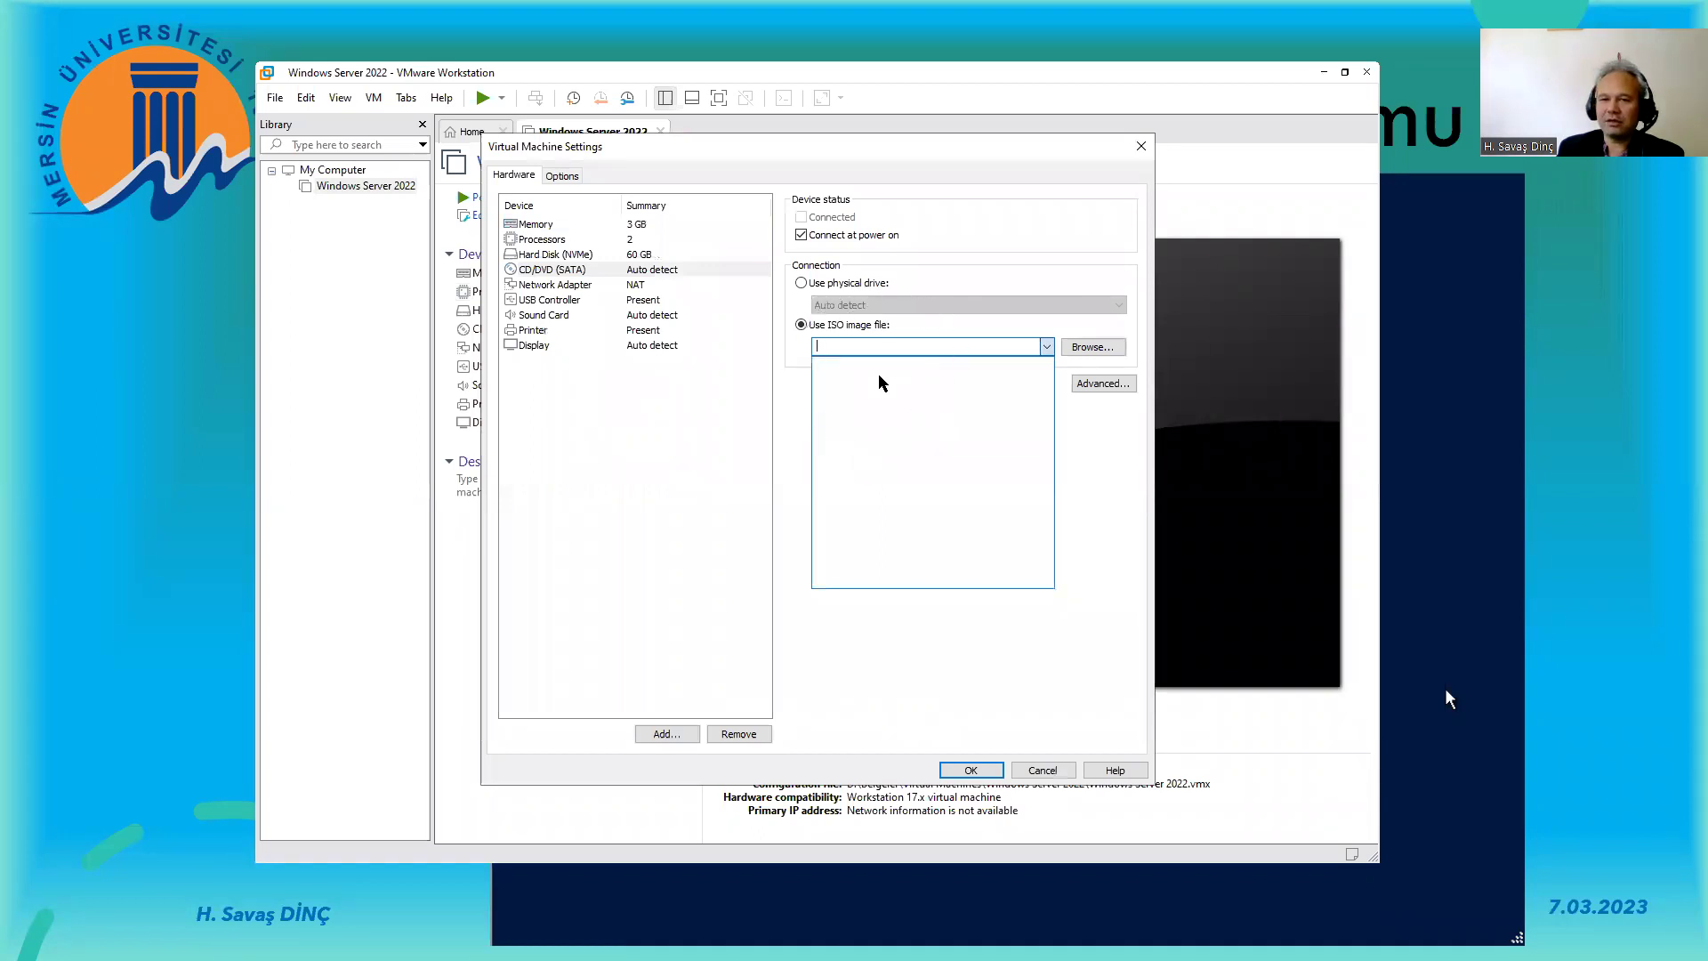
- Choose Windows_SERVER_2022_x64FRE_en-us.iso from D:\iso as the drive's image and save the virtual machine settings
left_click(1098, 352)
left_click(1095, 350)
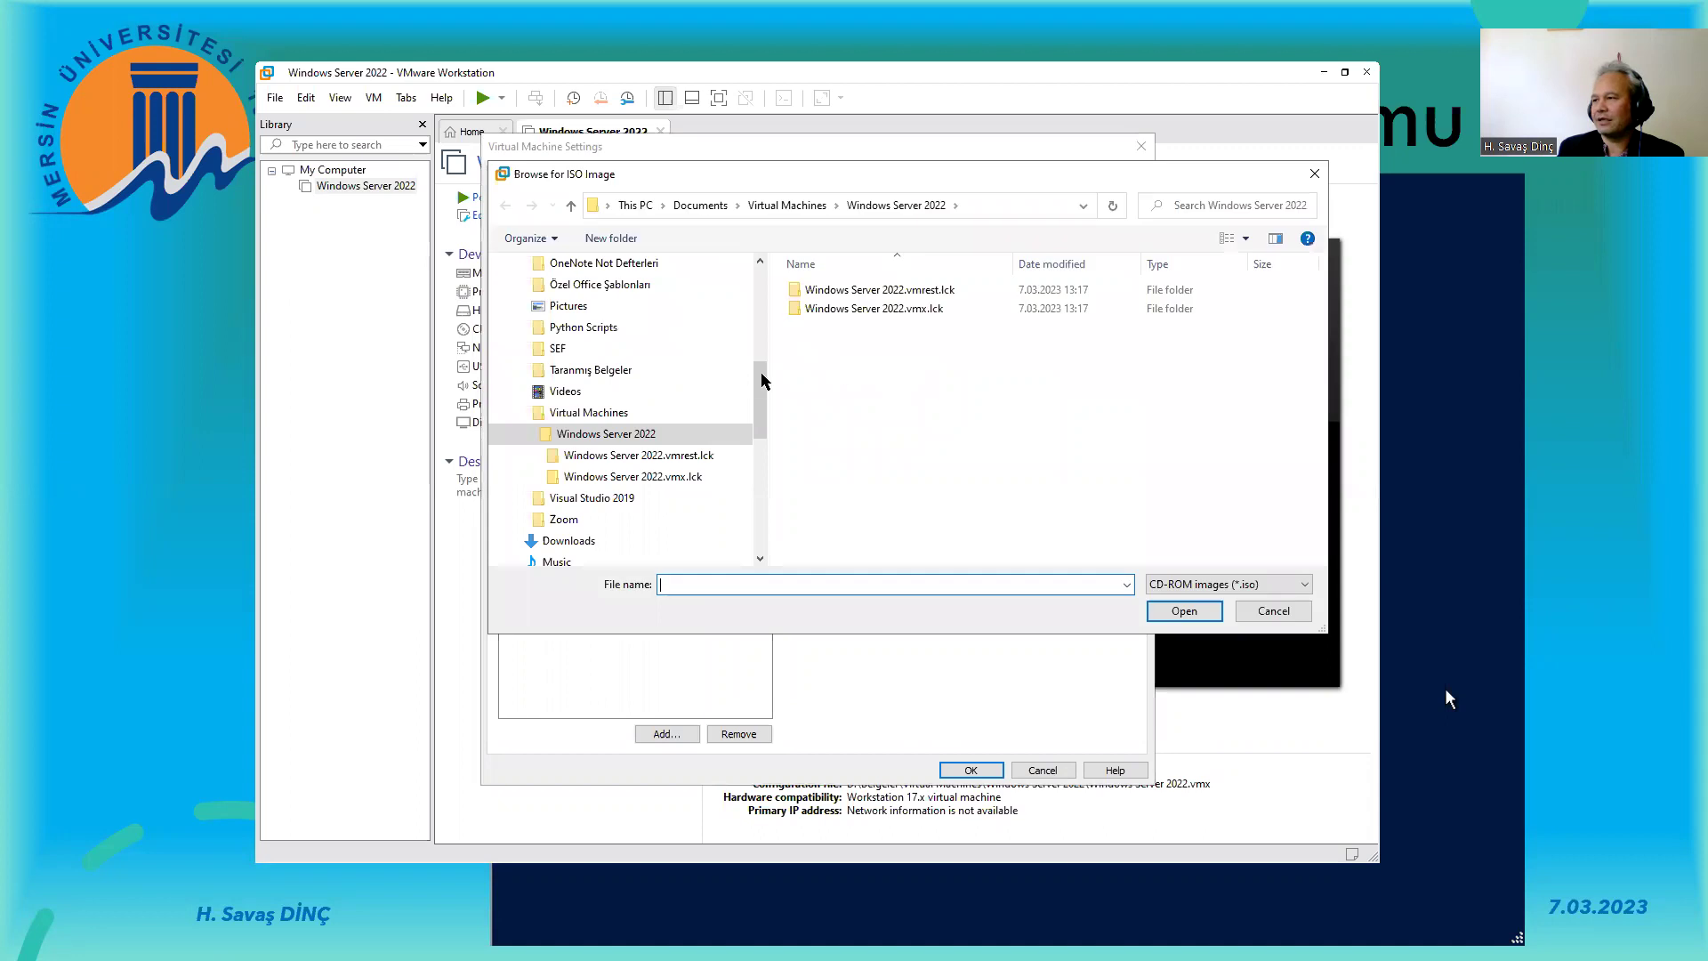
left_click_drag(761, 381, 762, 481)
left_click(564, 370)
double_click(807, 348)
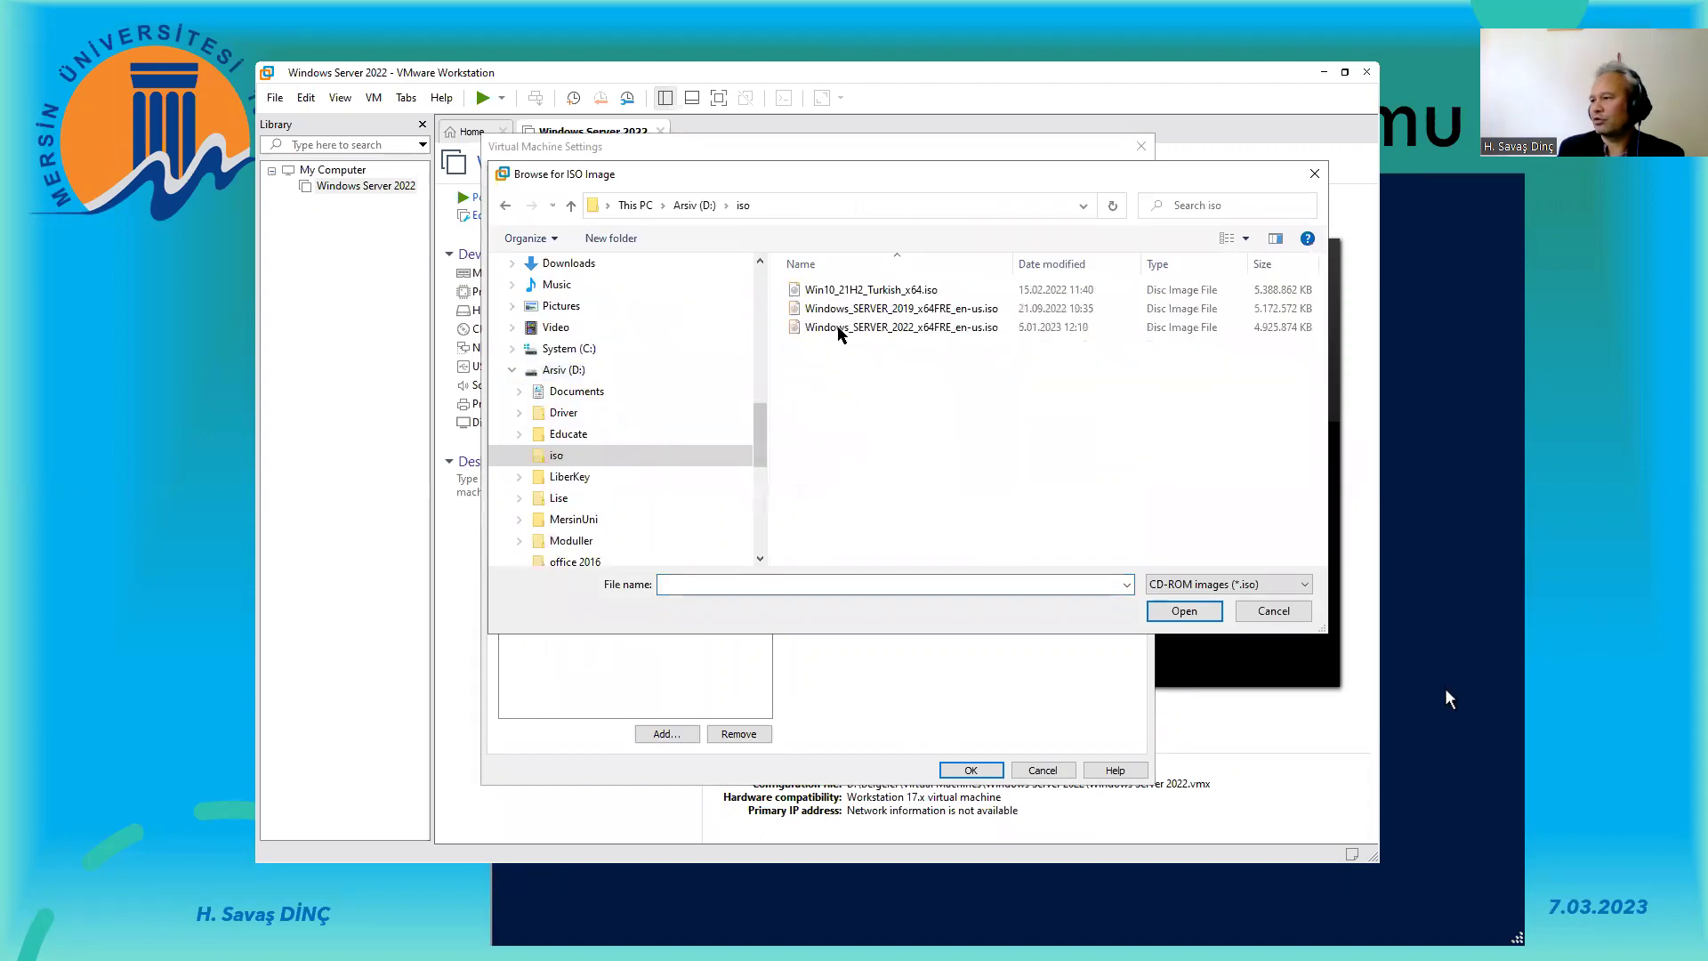
left_click(836, 327)
left_click(1187, 613)
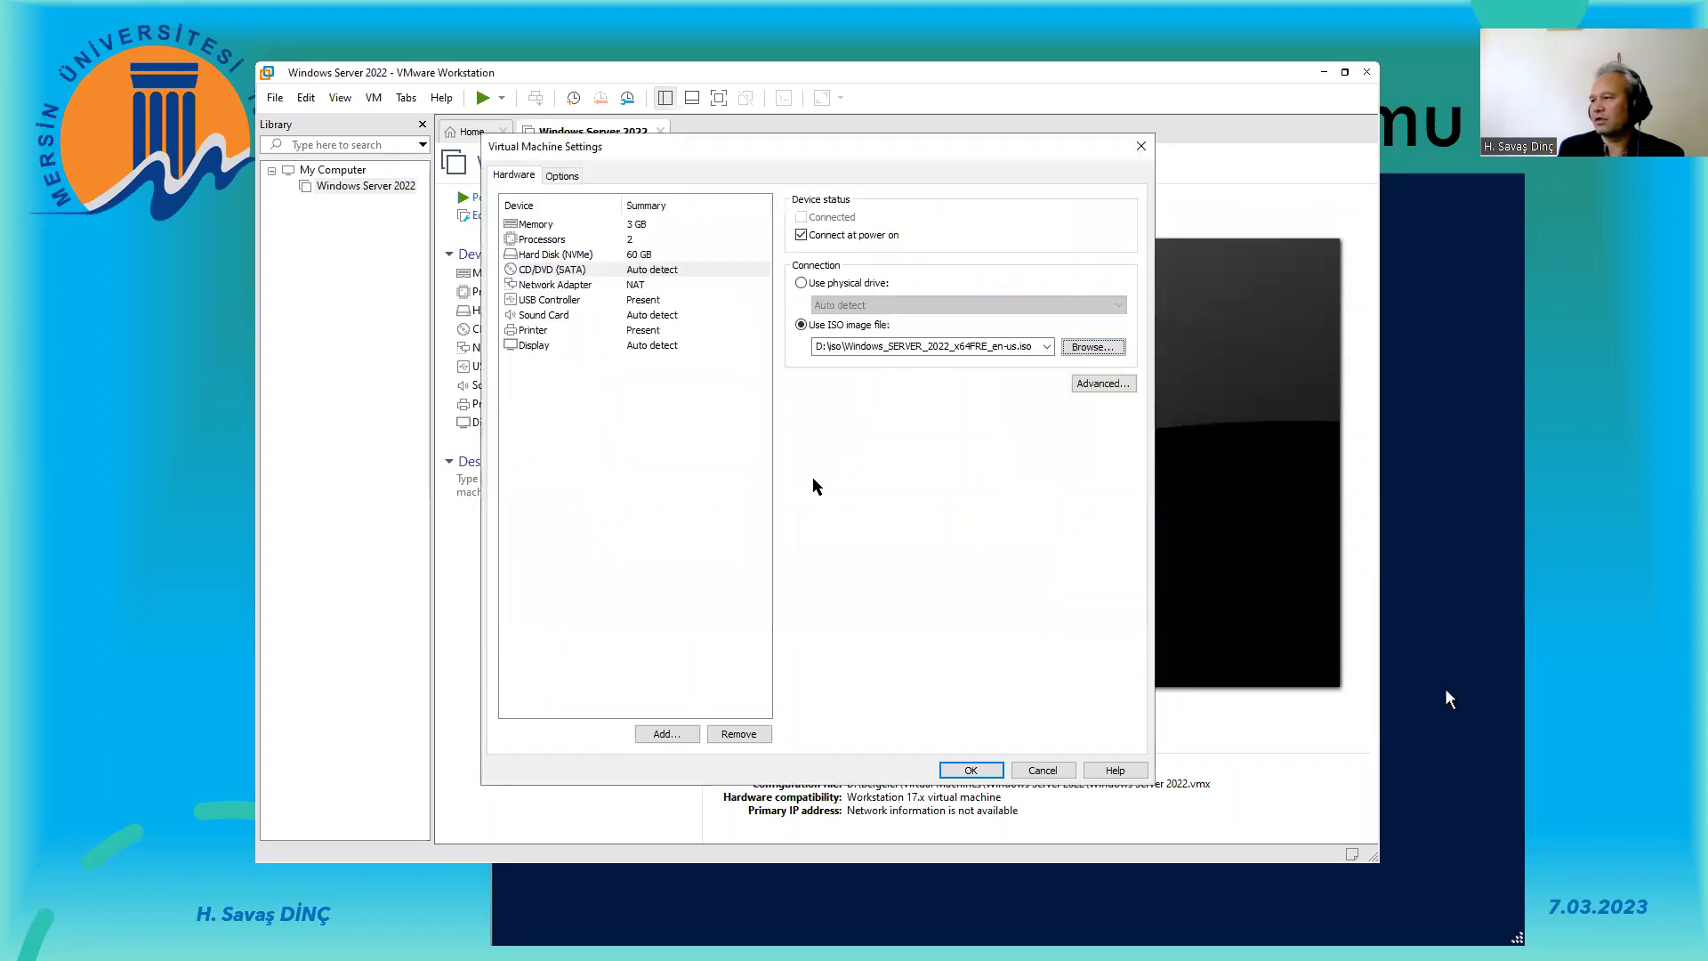
left_click(968, 770)
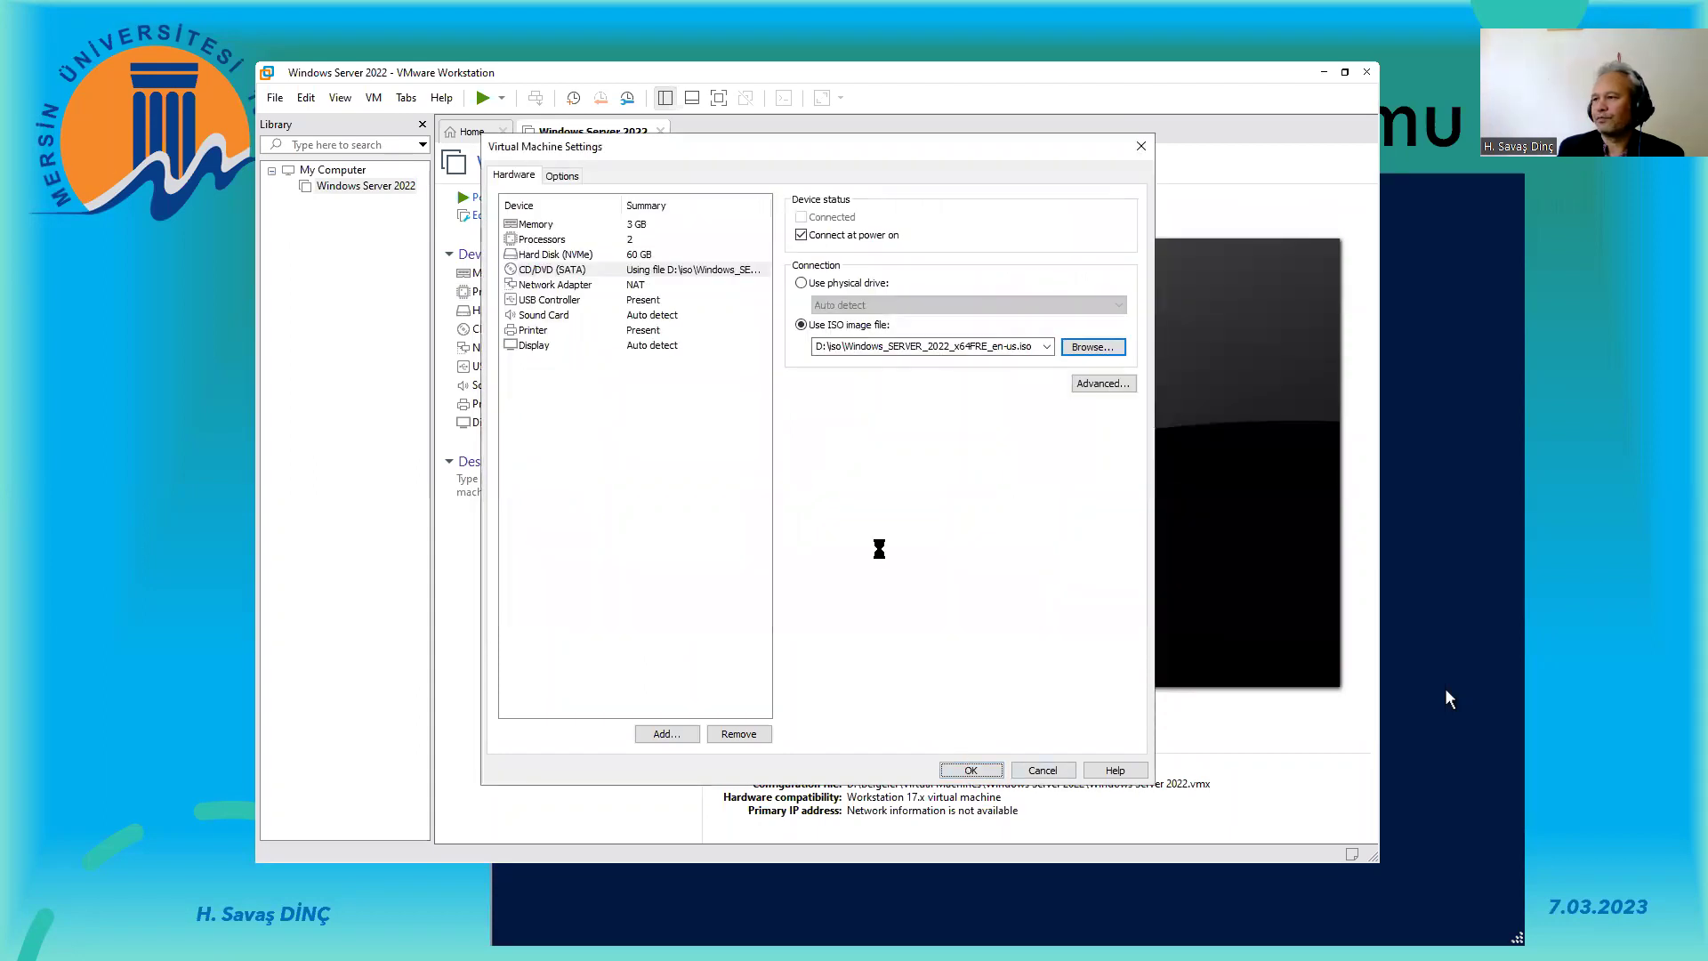
- Boot the virtual machine from the installation DVD and dismiss the installation hint below its screen
left_click(560, 198)
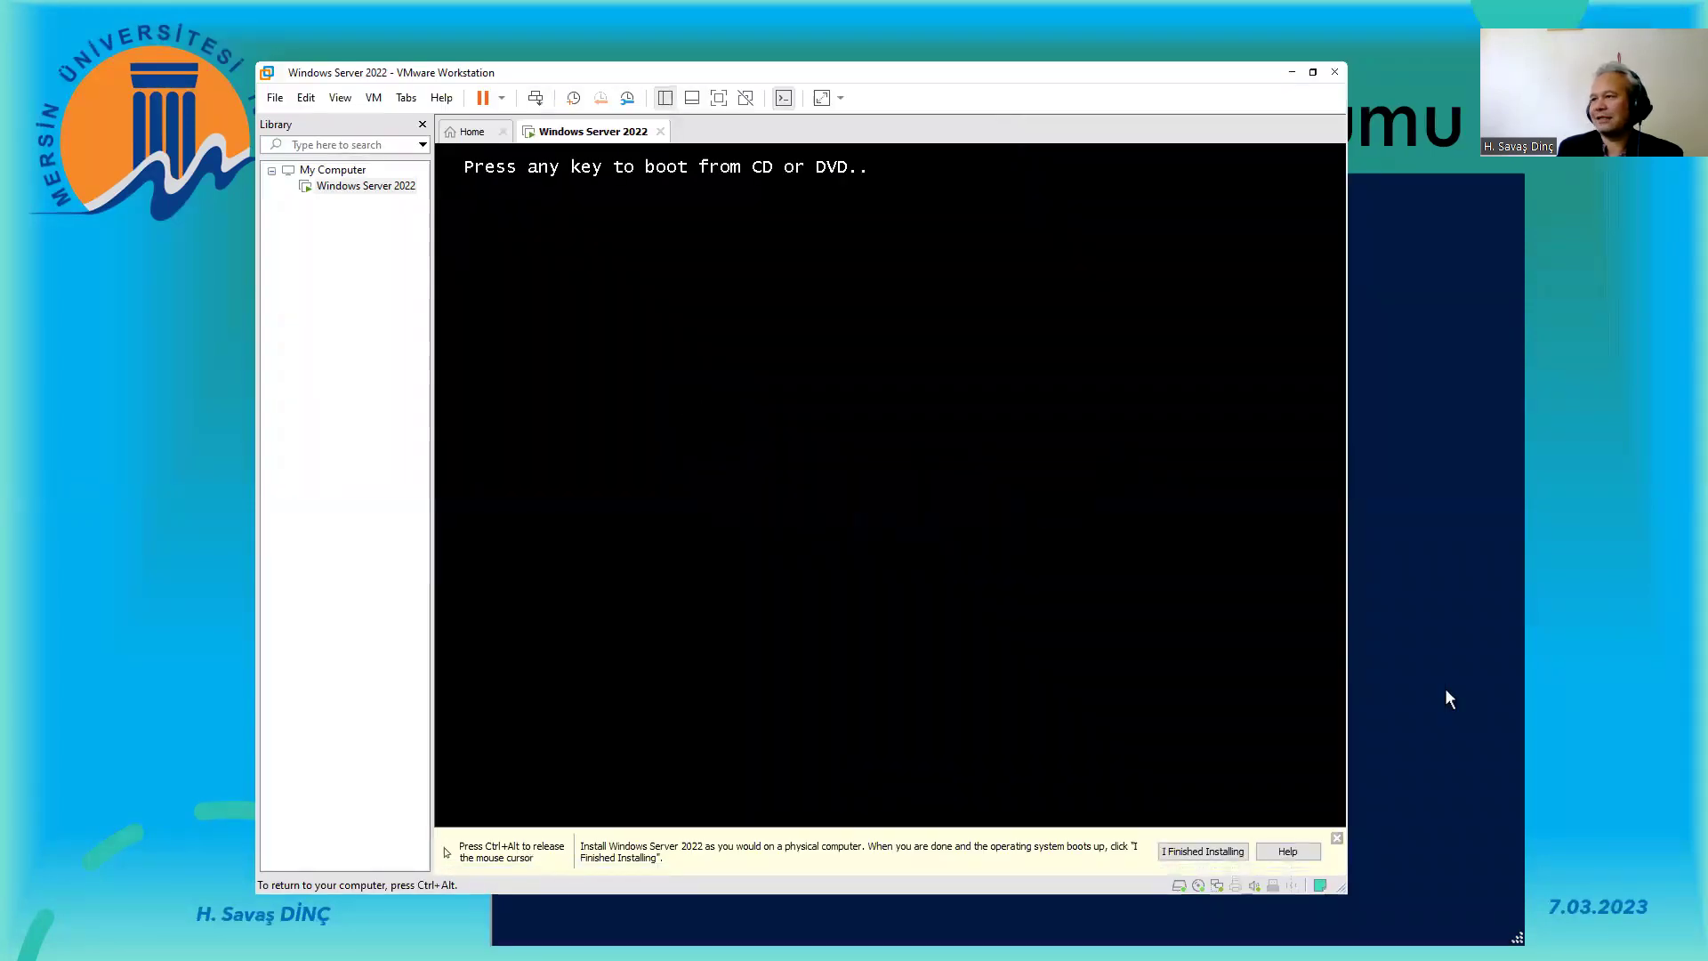
key("Return")
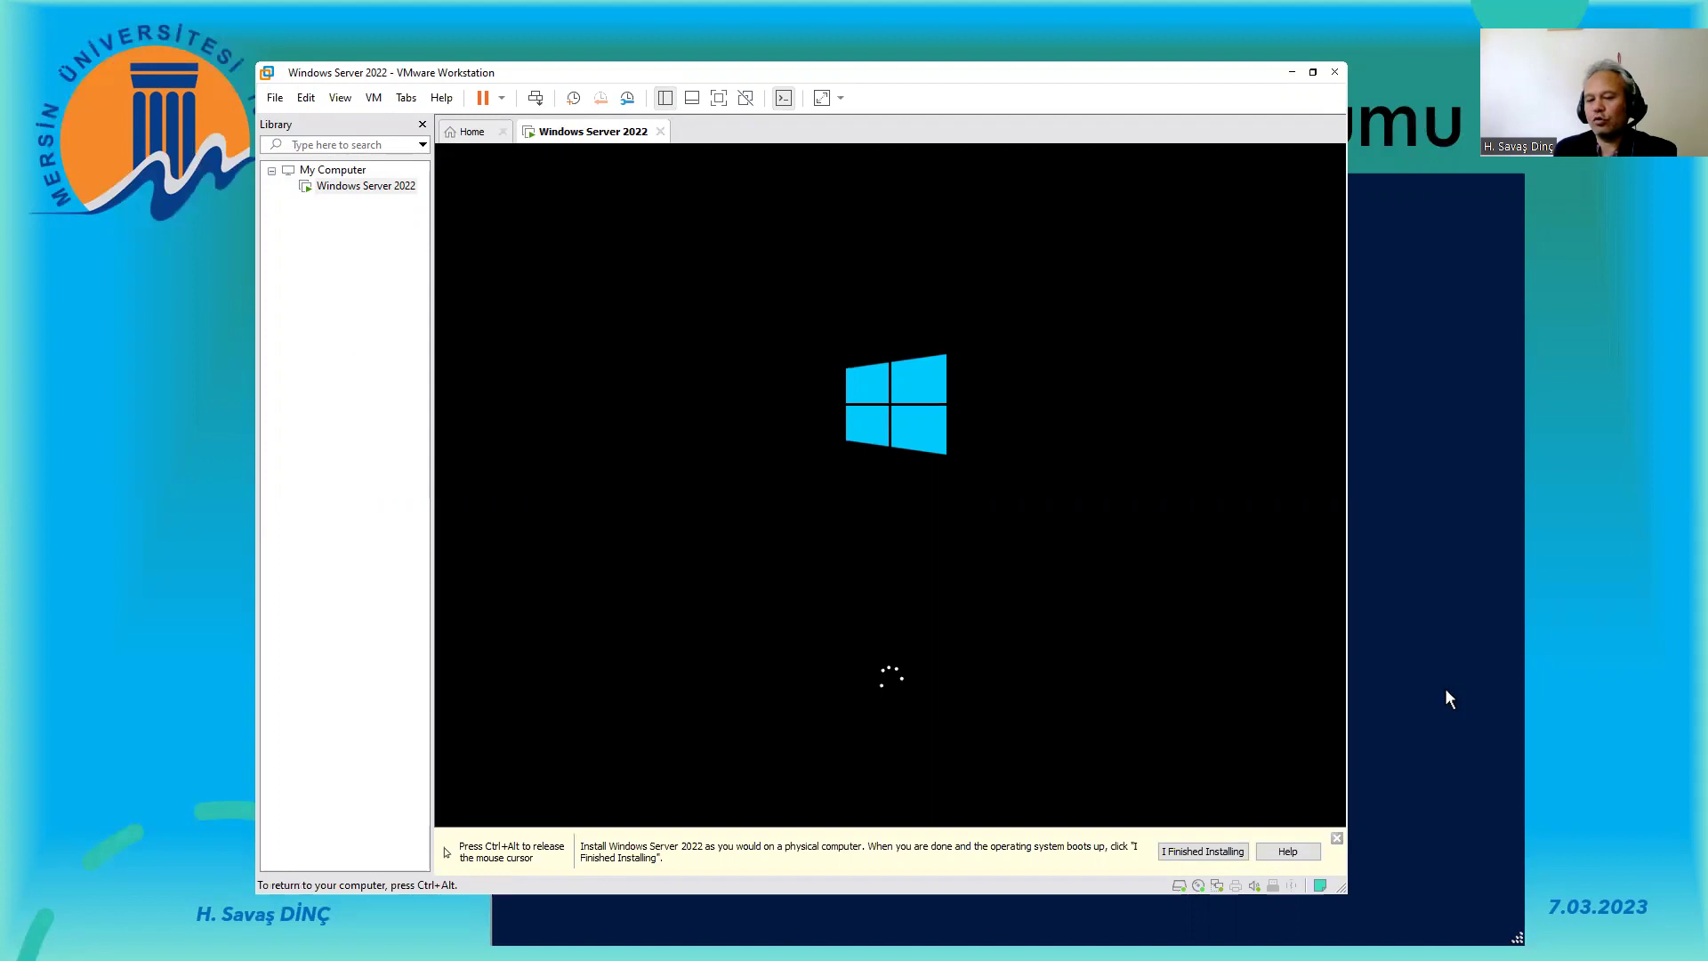
key("ctrl+alt")
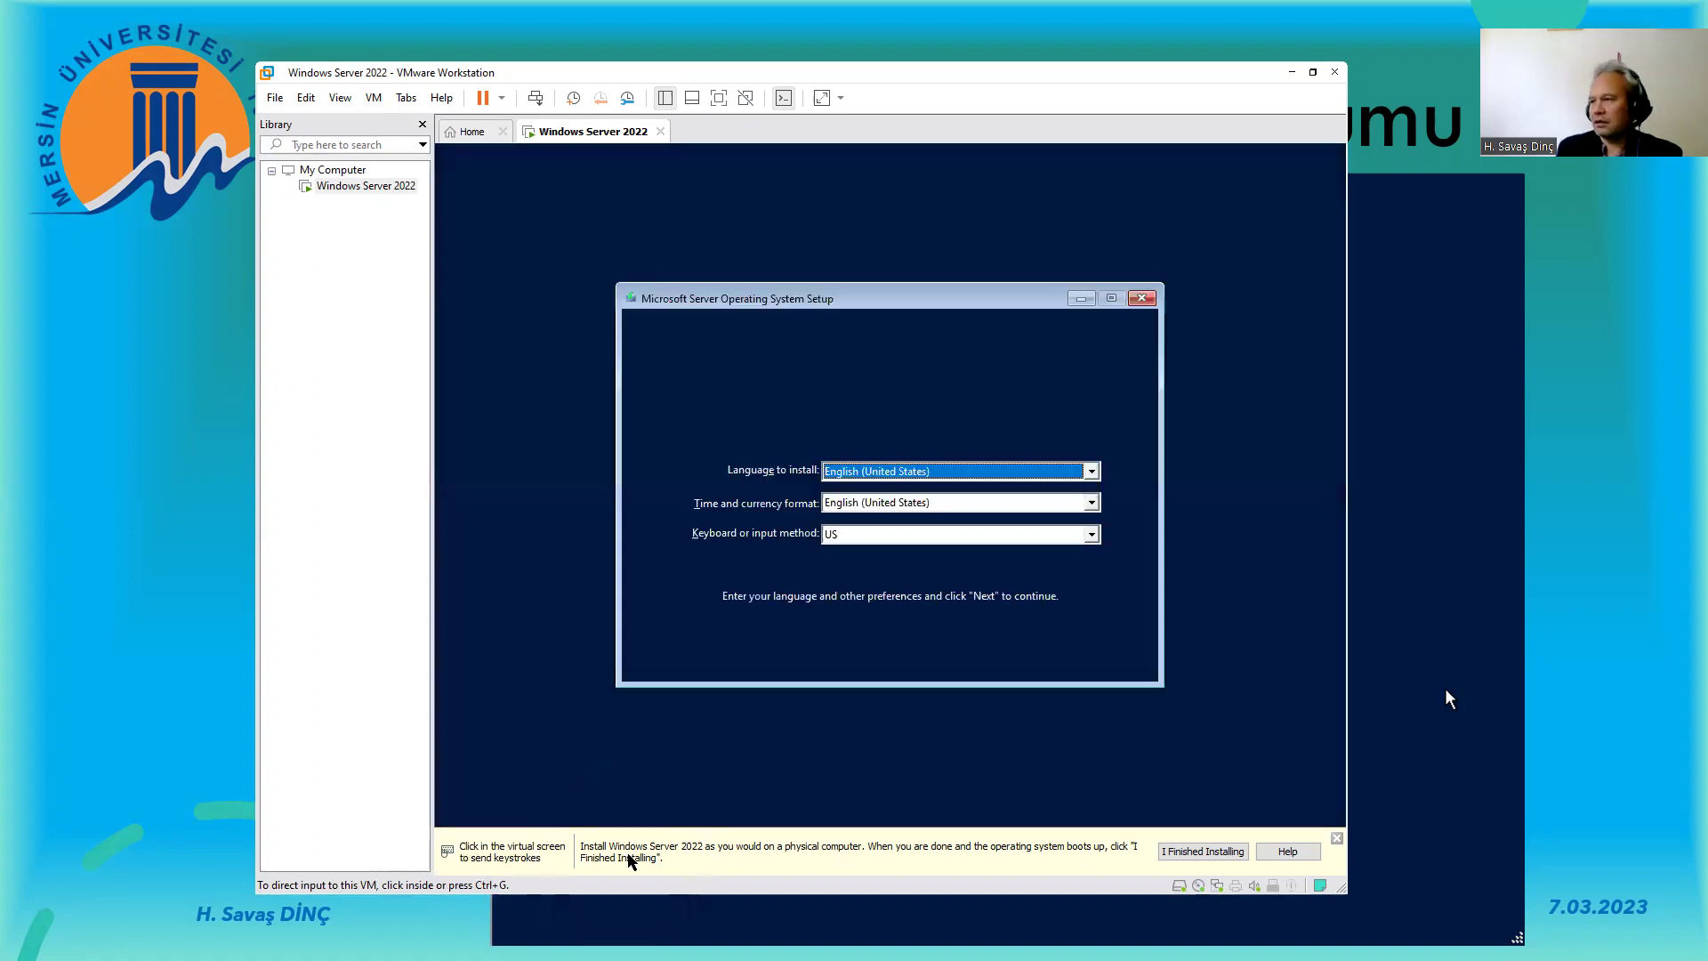
left_click(876, 853)
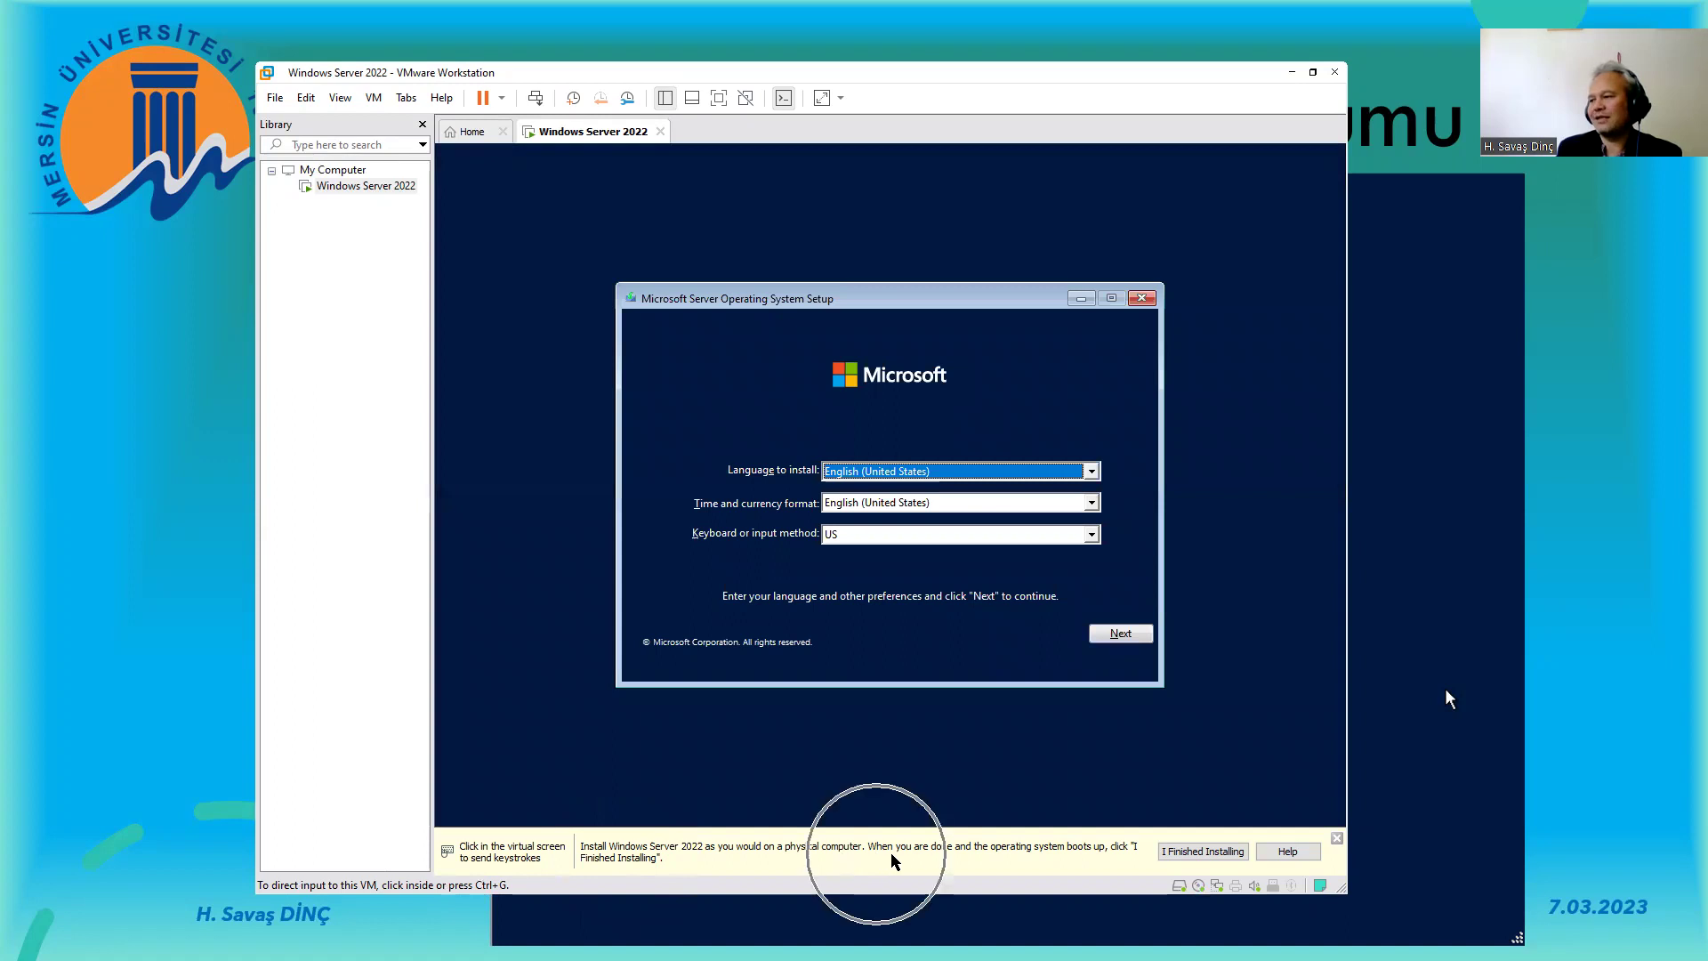
left_click(1337, 841)
- Check which languages are offered for the installation
left_click(910, 472)
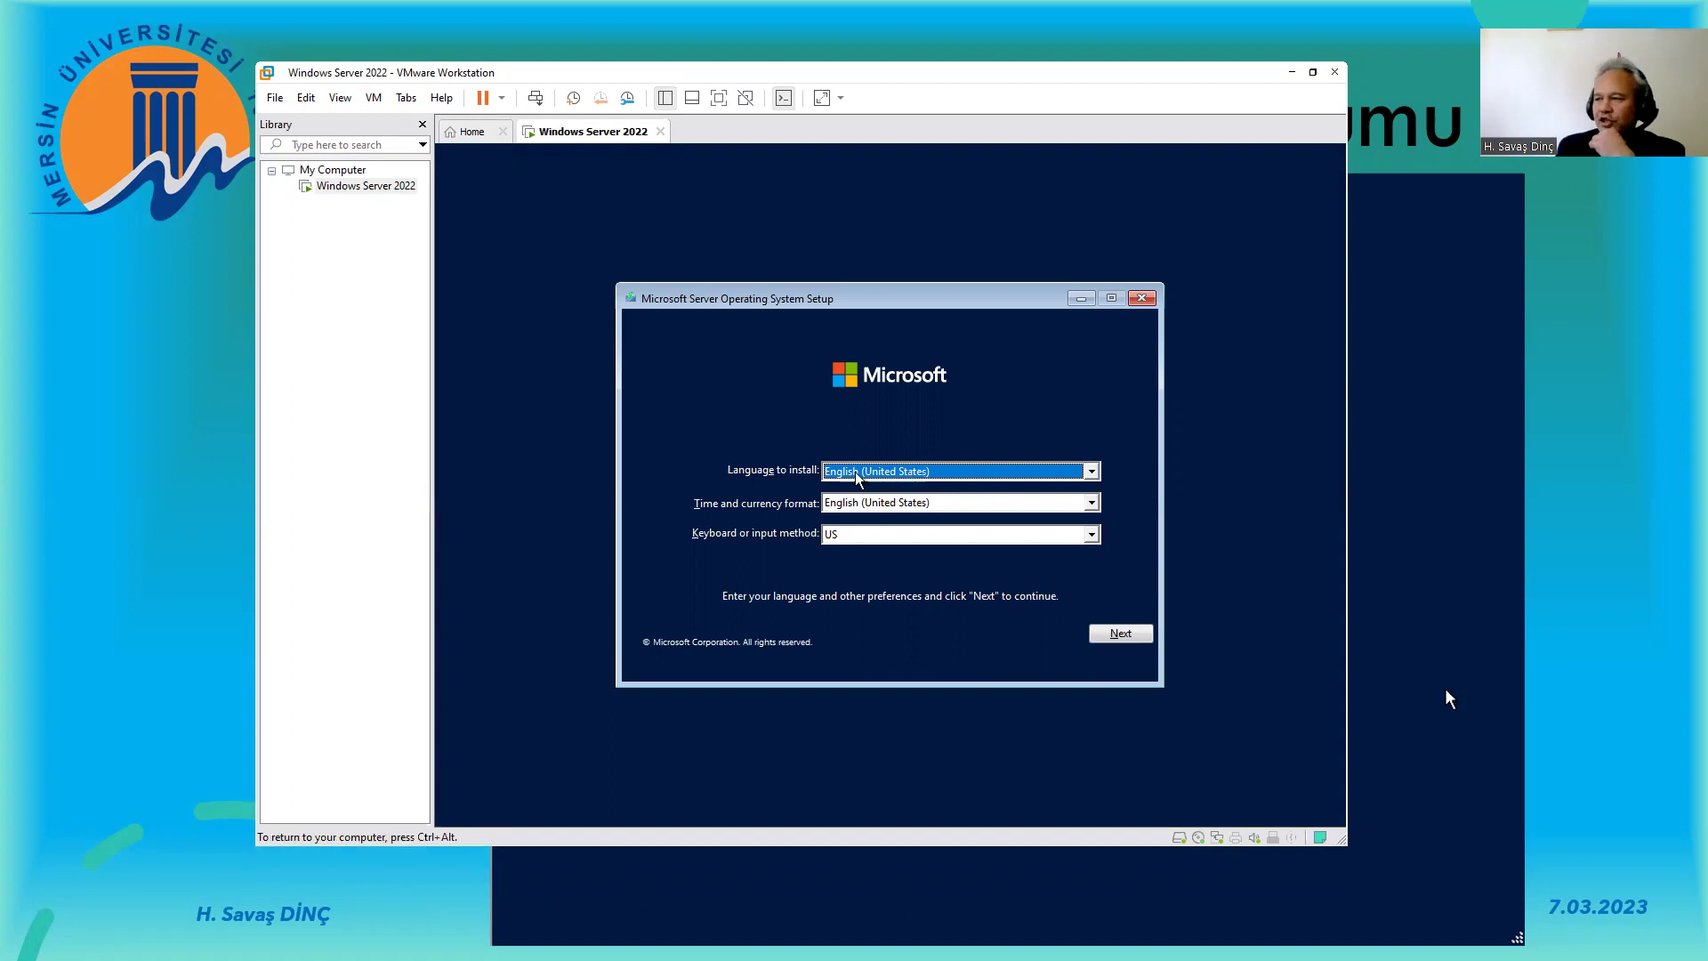
left_click(873, 472)
left_click(874, 473)
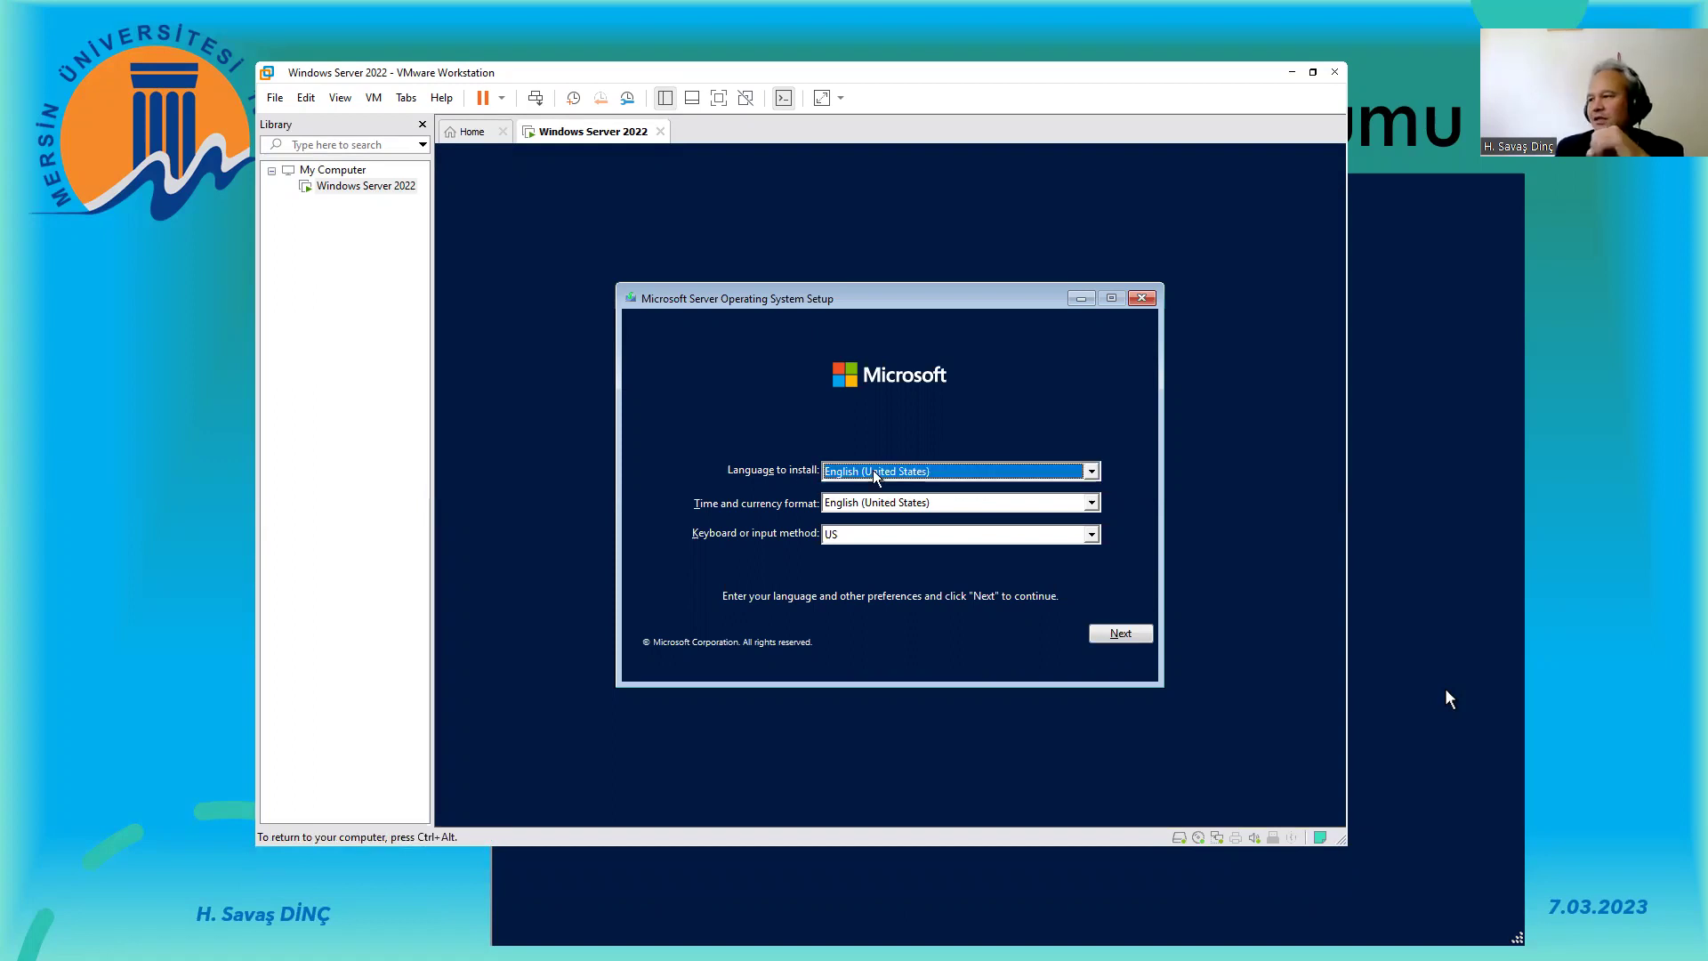
left_click(935, 476)
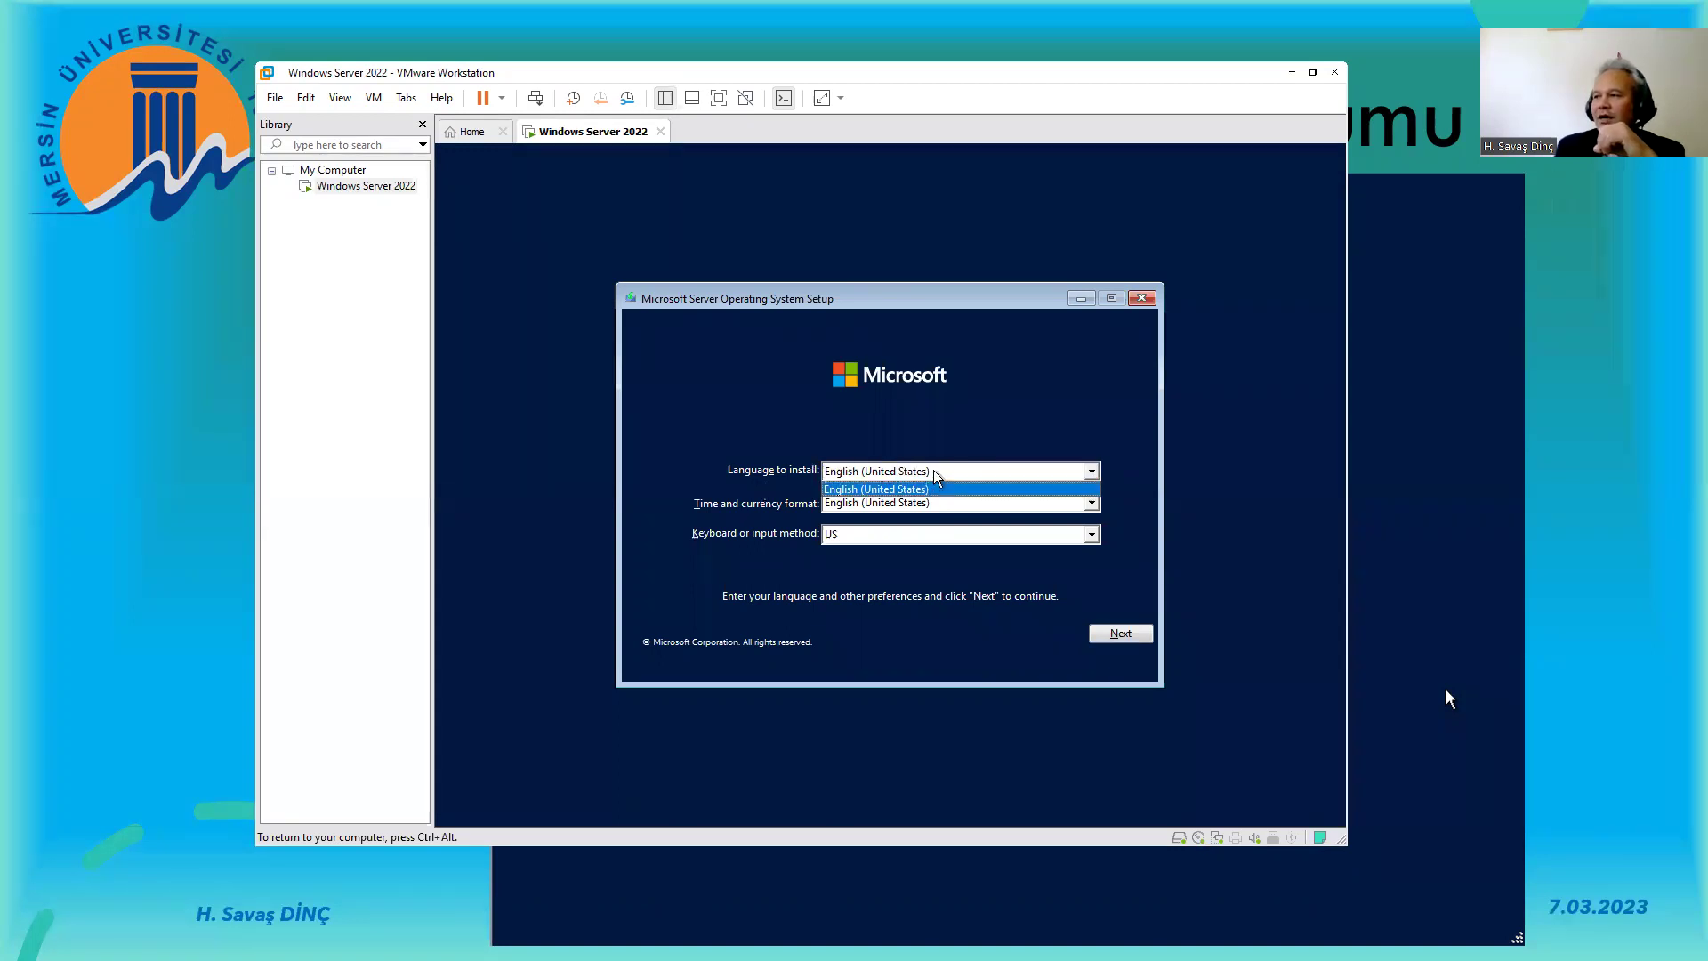
left_click(934, 473)
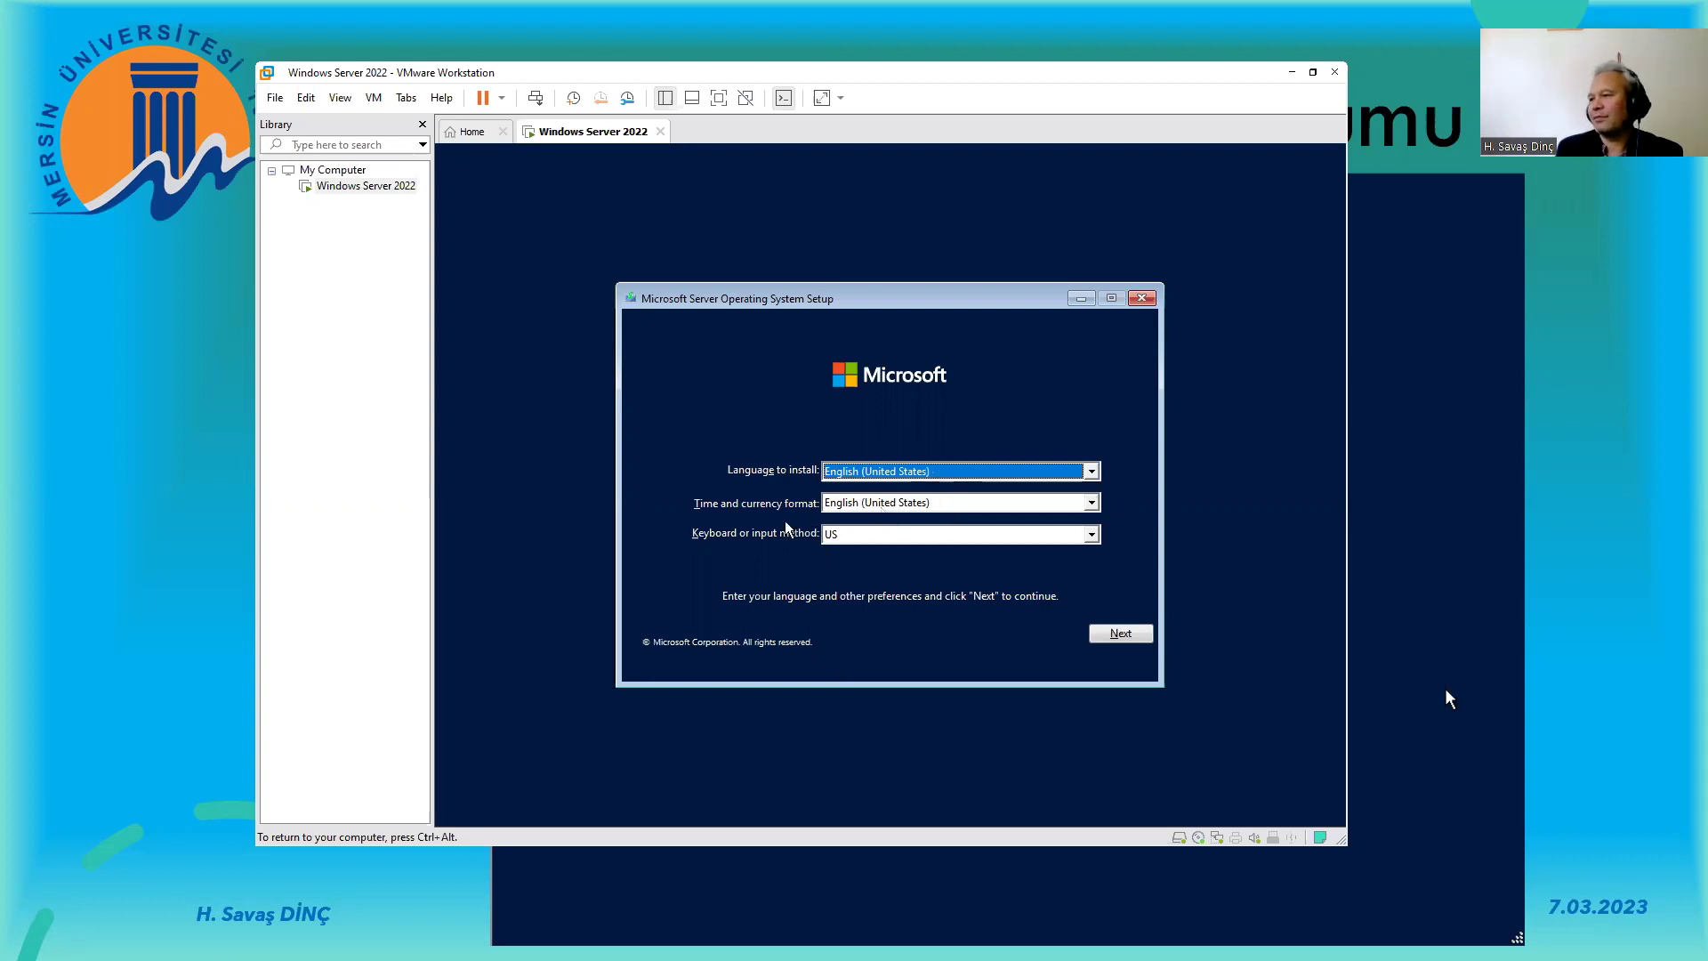
- Set the time and currency format to Turkish (Turkey)
left_click(869, 508)
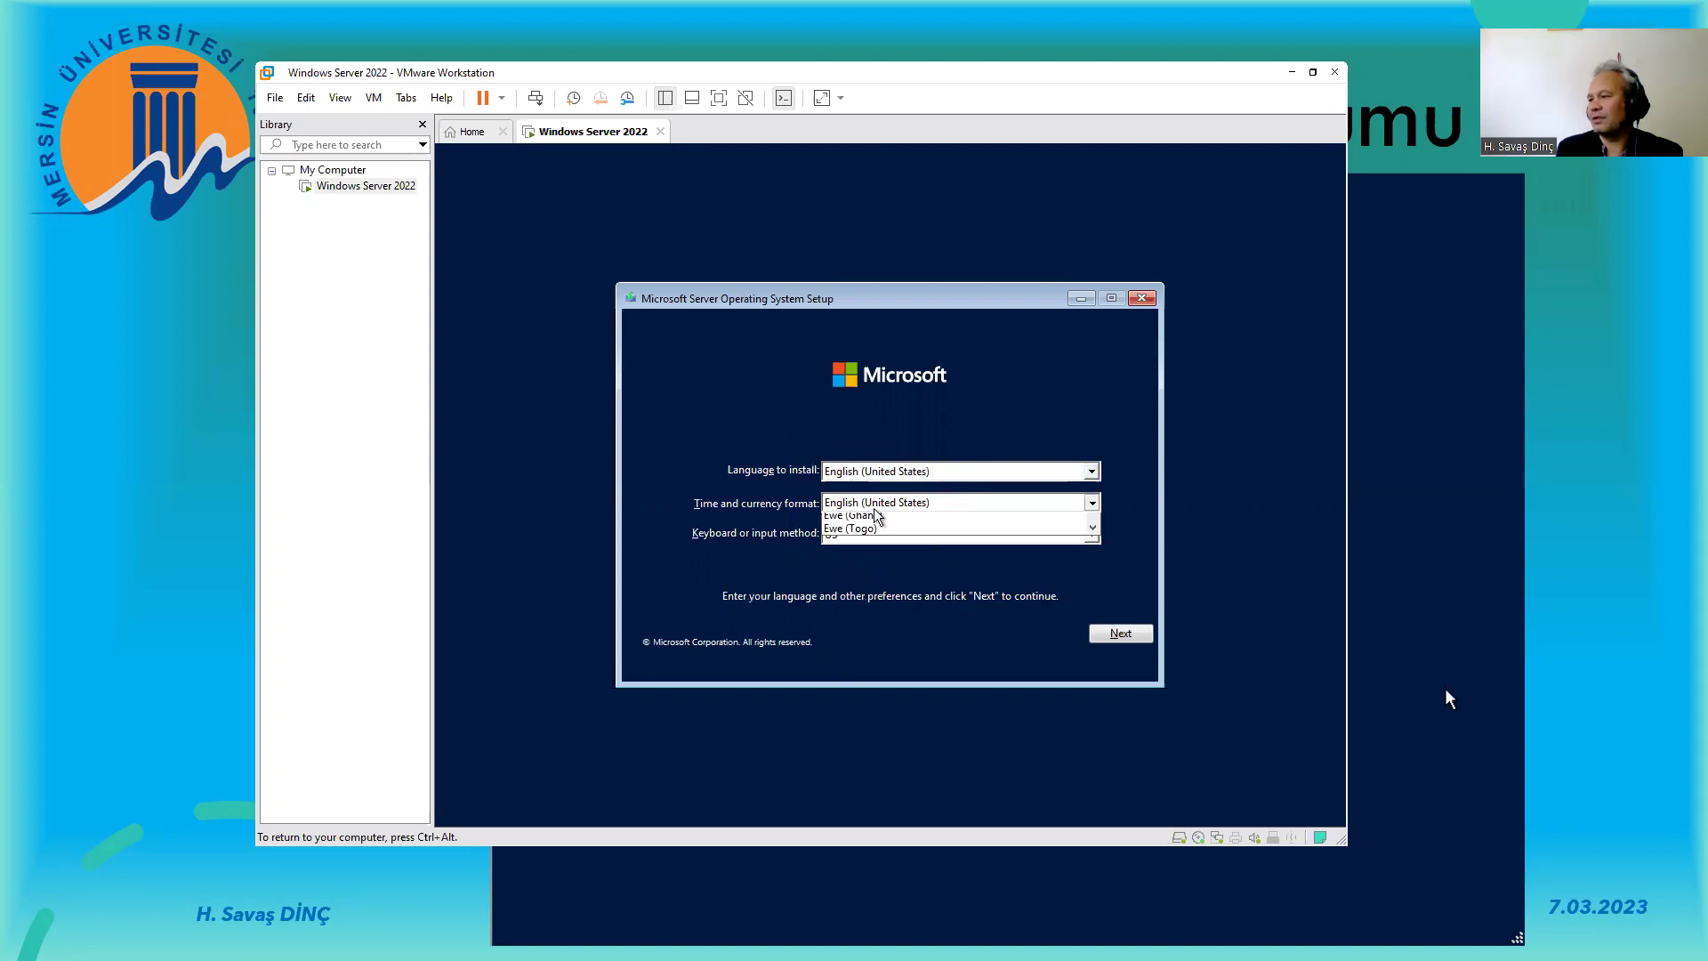
key("t")
scroll(882, 587, "down", 3)
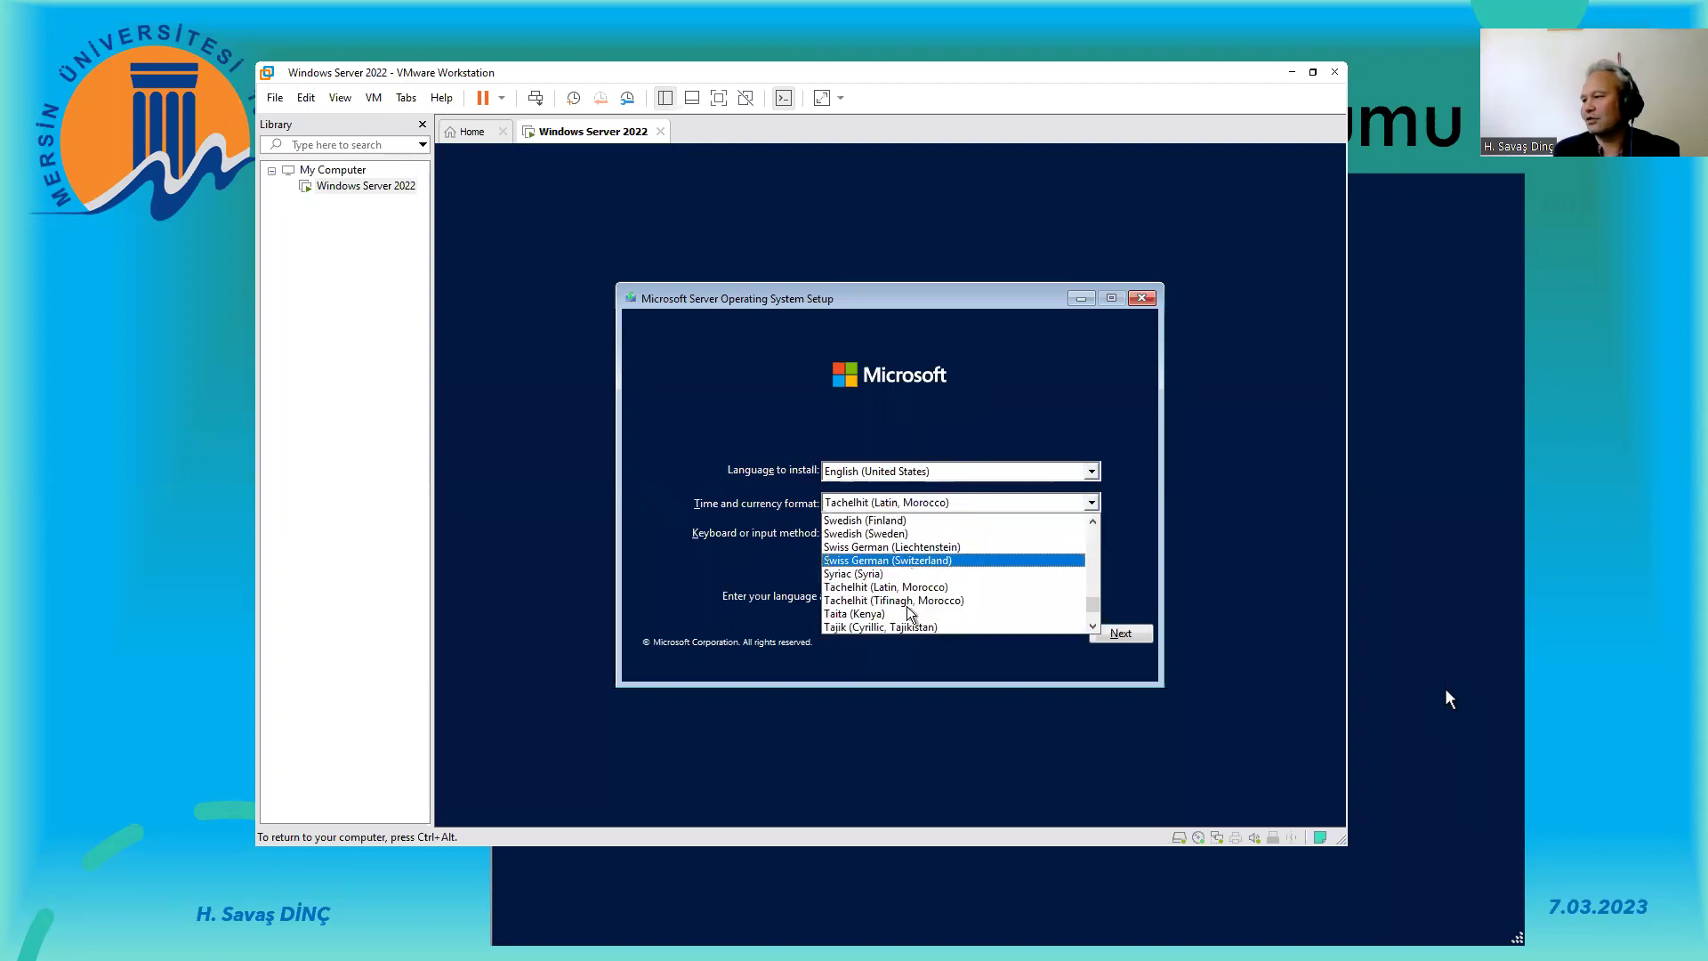
scroll(885, 604, "down", 6)
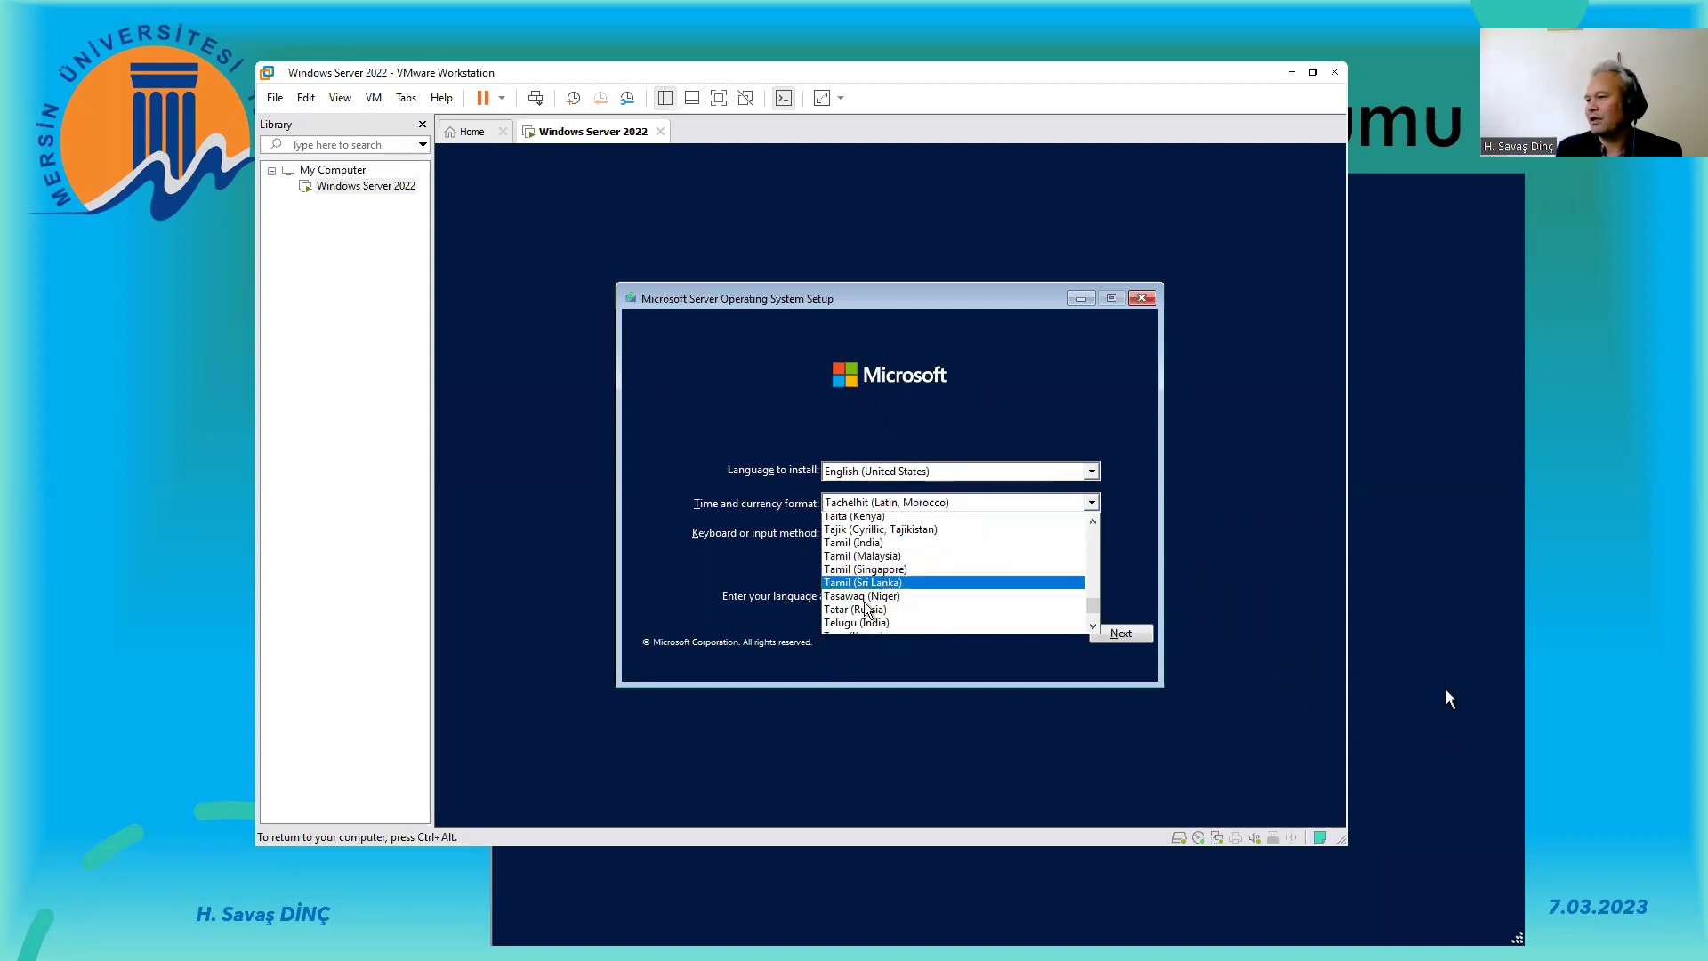
scroll(868, 612, "down", 2)
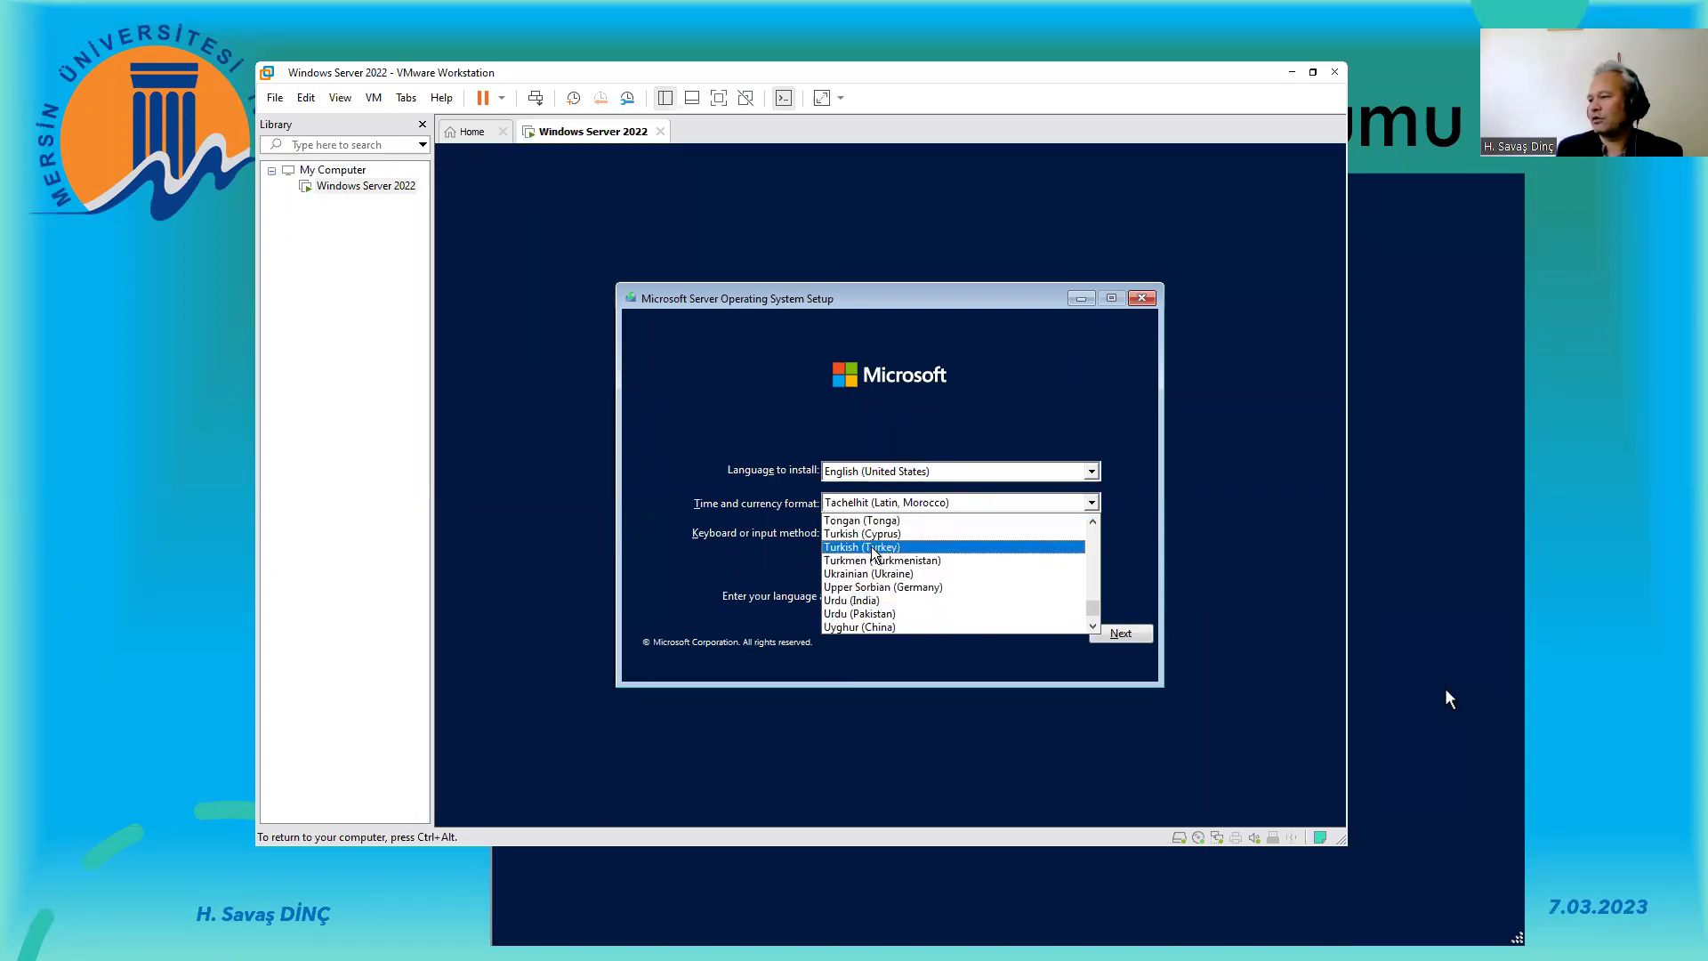
left_click(871, 547)
- Accept Turkish Q as the keyboard or input method and start the operating system installation
left_click(894, 534)
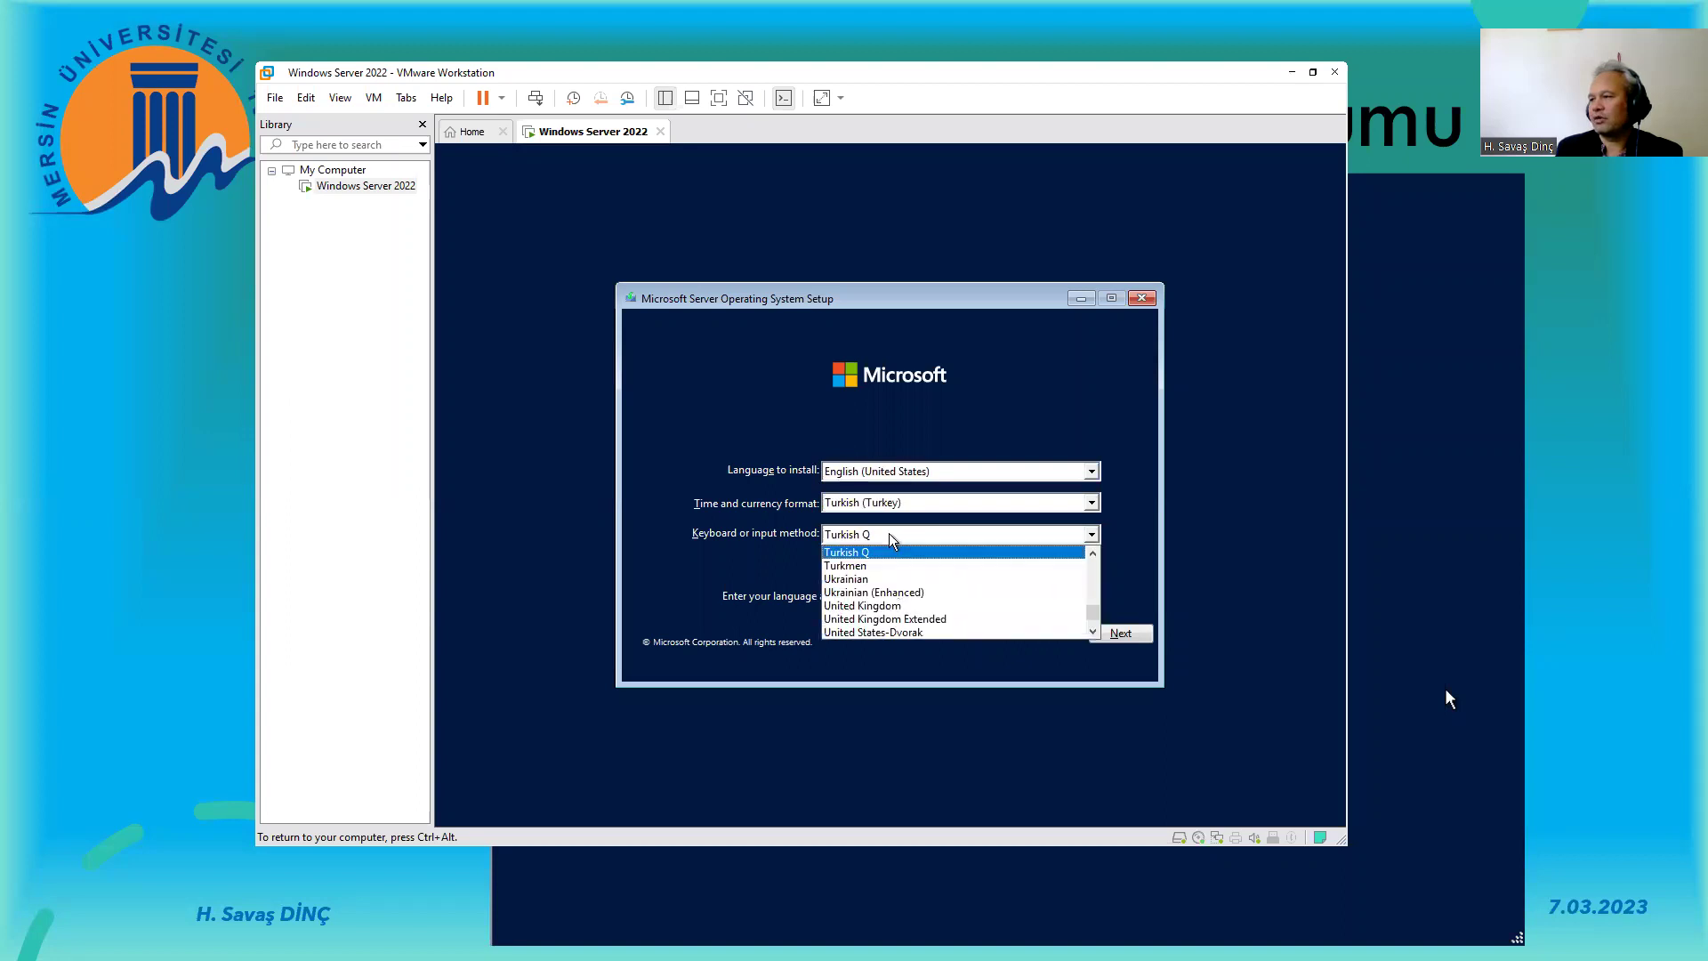
left_click(882, 536)
key("ctrl")
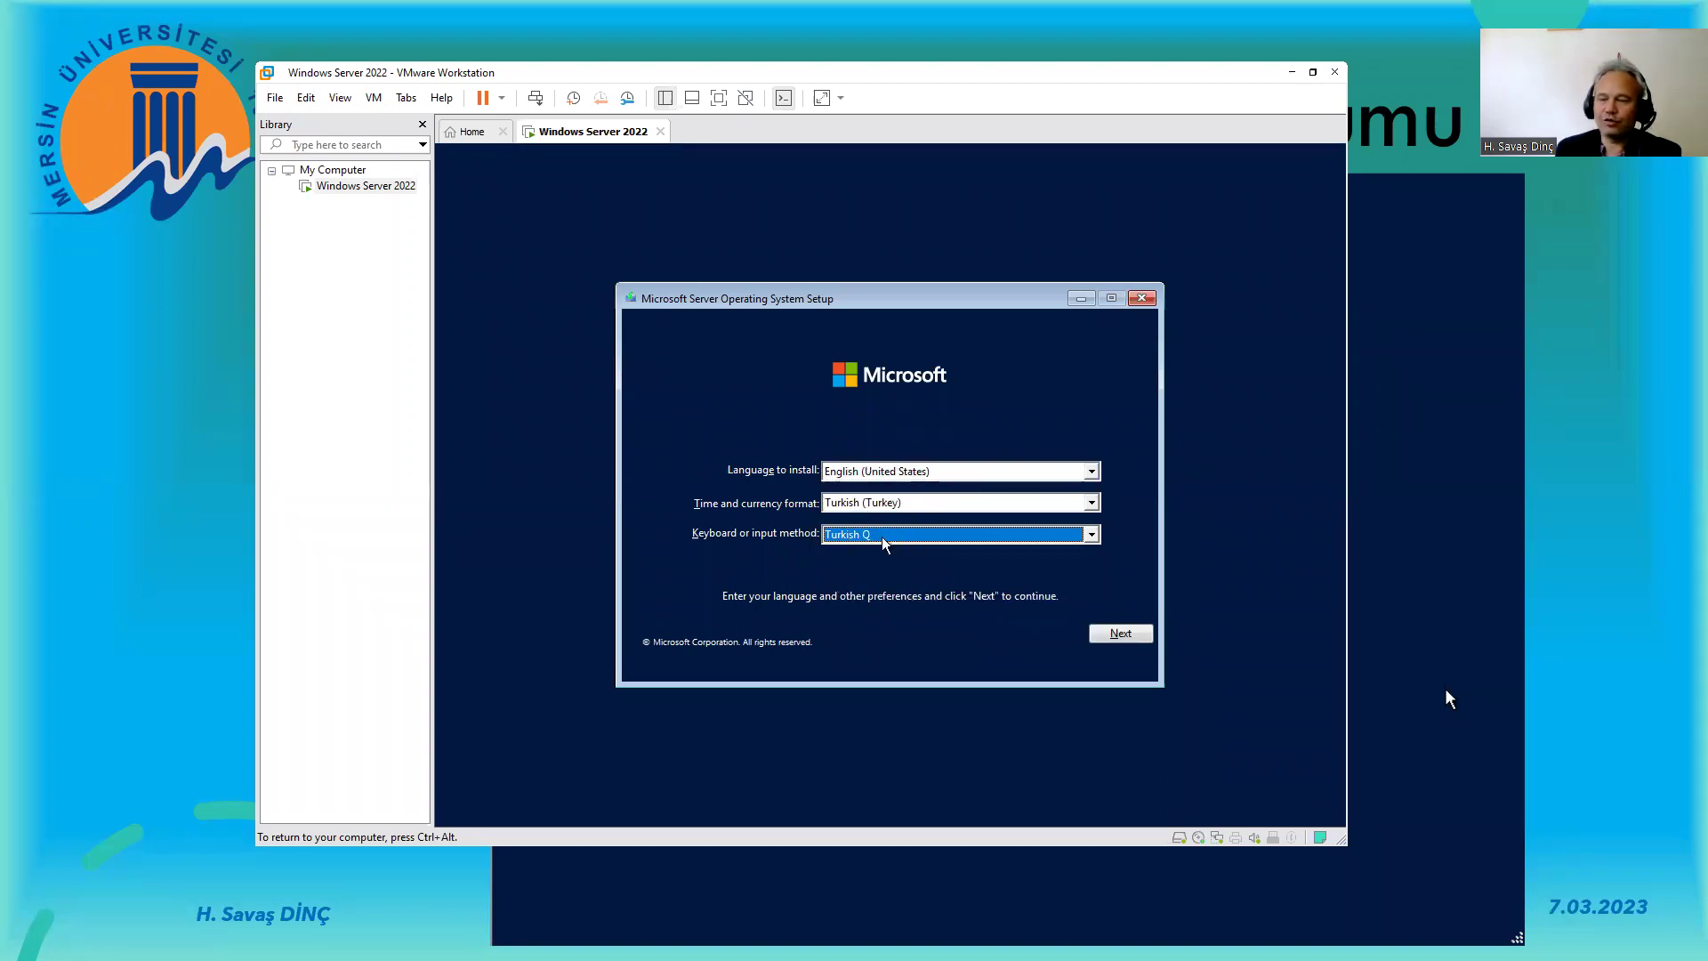
left_click(1126, 634)
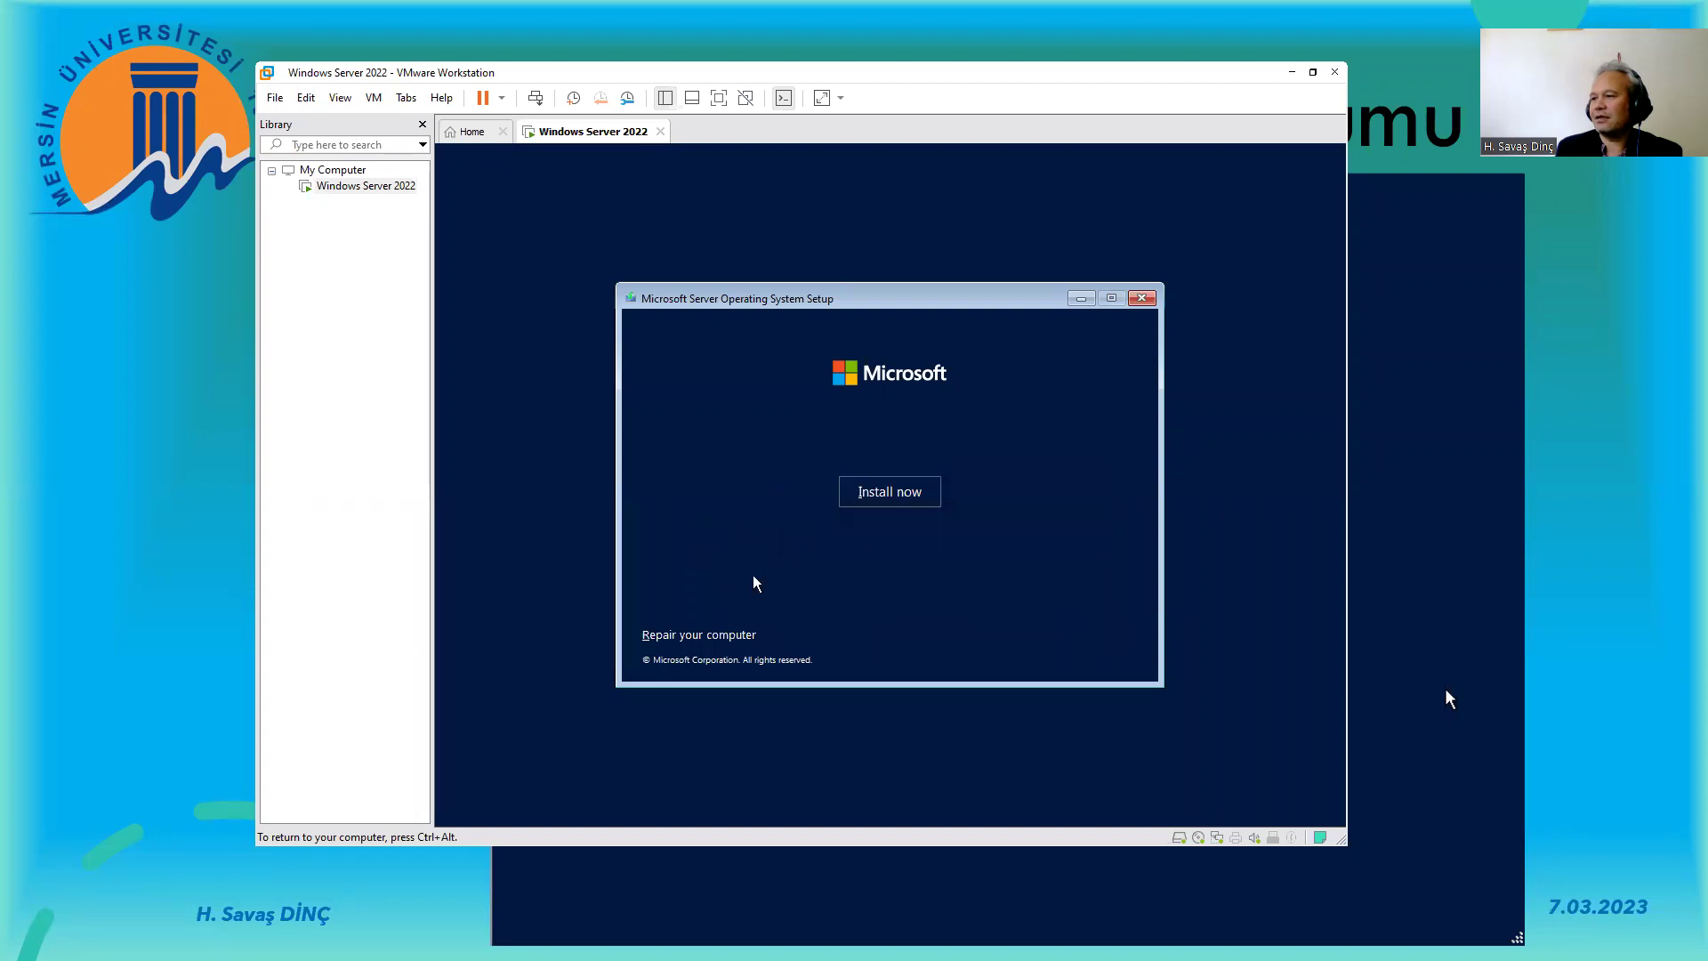
left_click(910, 481)
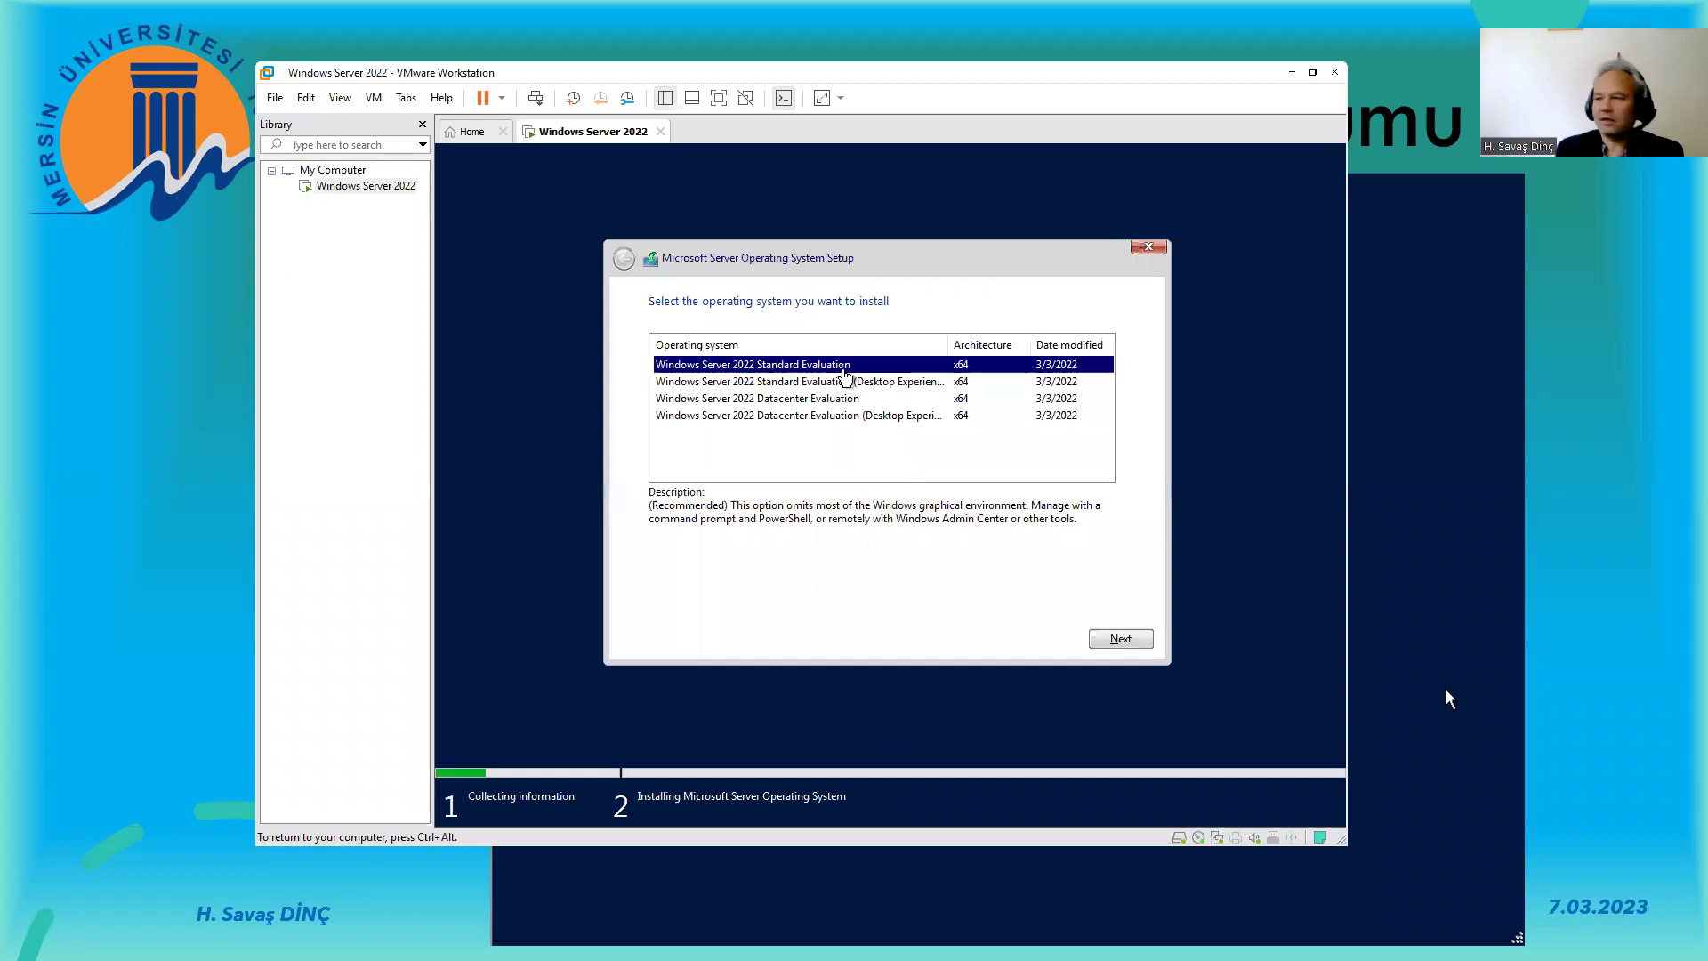
- Compare the Standard and Datacenter Evaluation editions, with and without Desktop Experience, among the operating systems to install
left_click(890, 385)
left_click(888, 391)
left_click(885, 392)
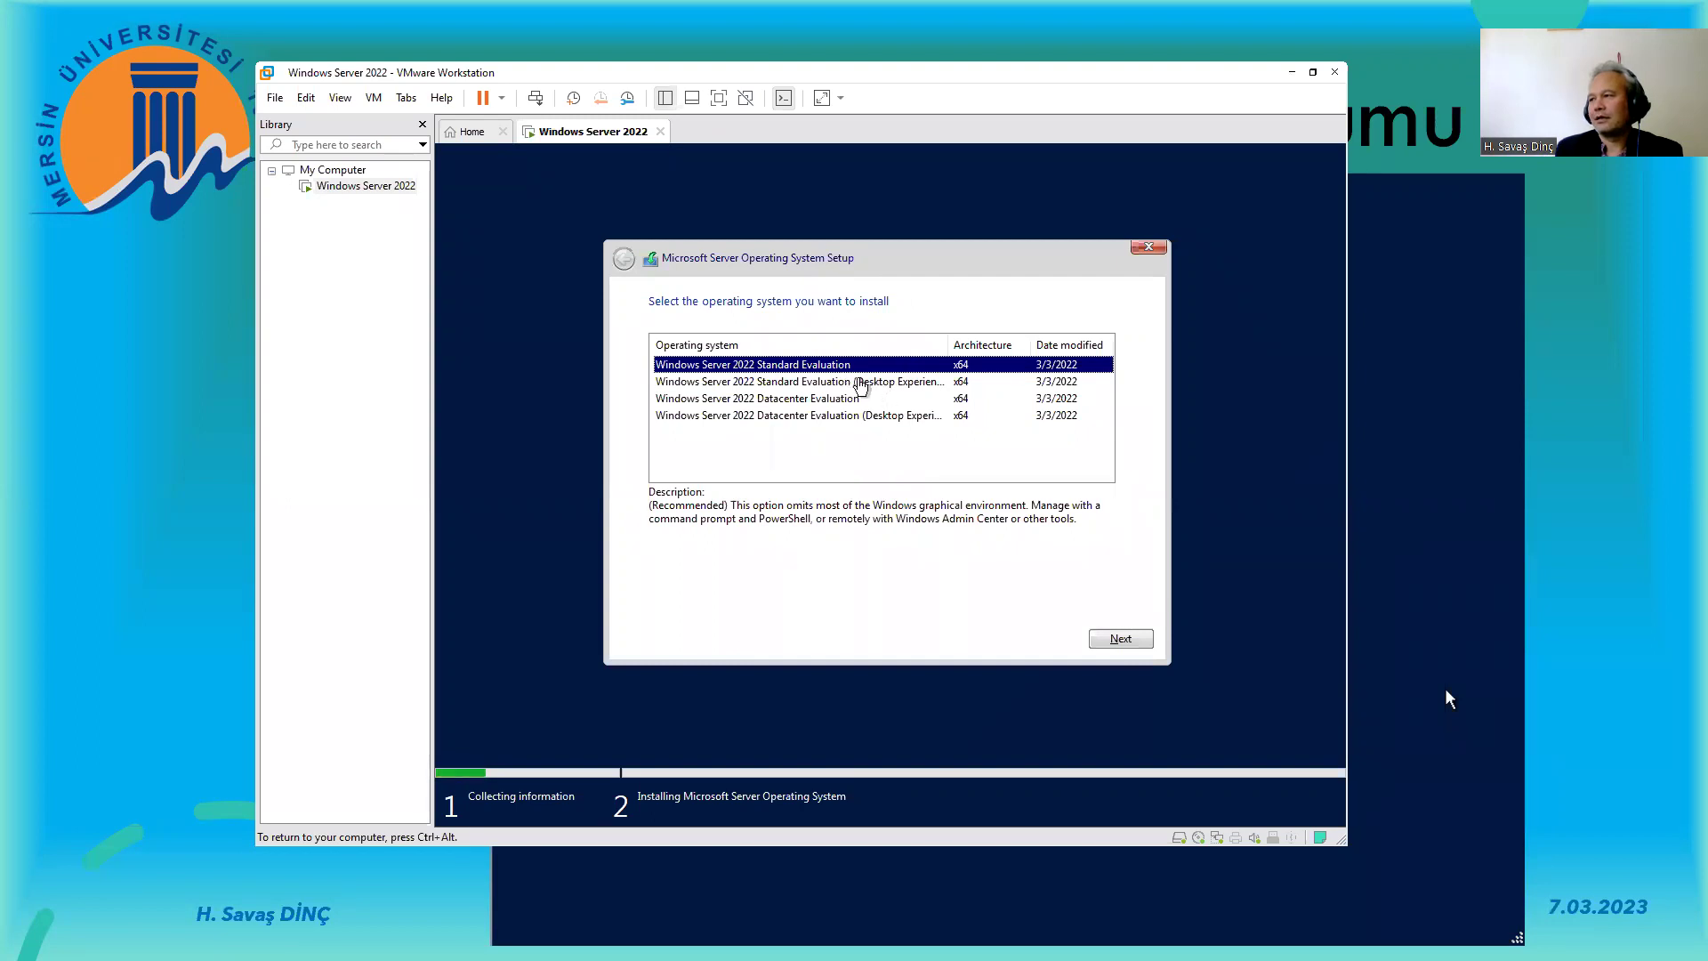
left_click(810, 374)
left_click(812, 377)
left_click(800, 408)
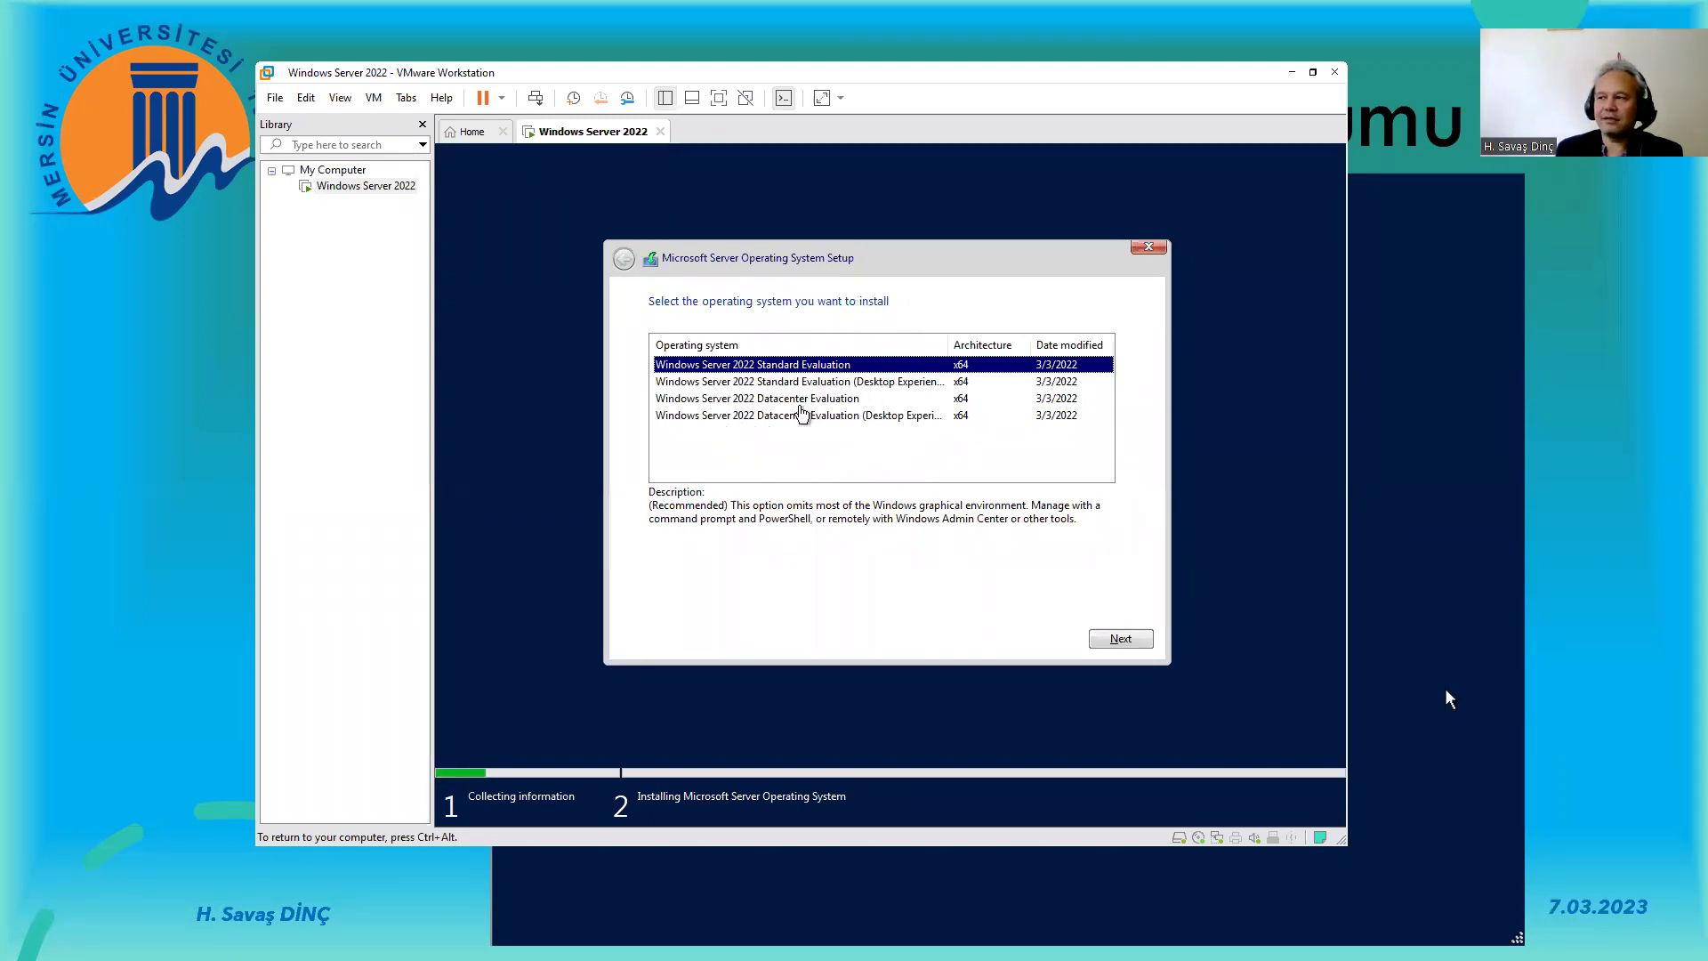
left_click(799, 411)
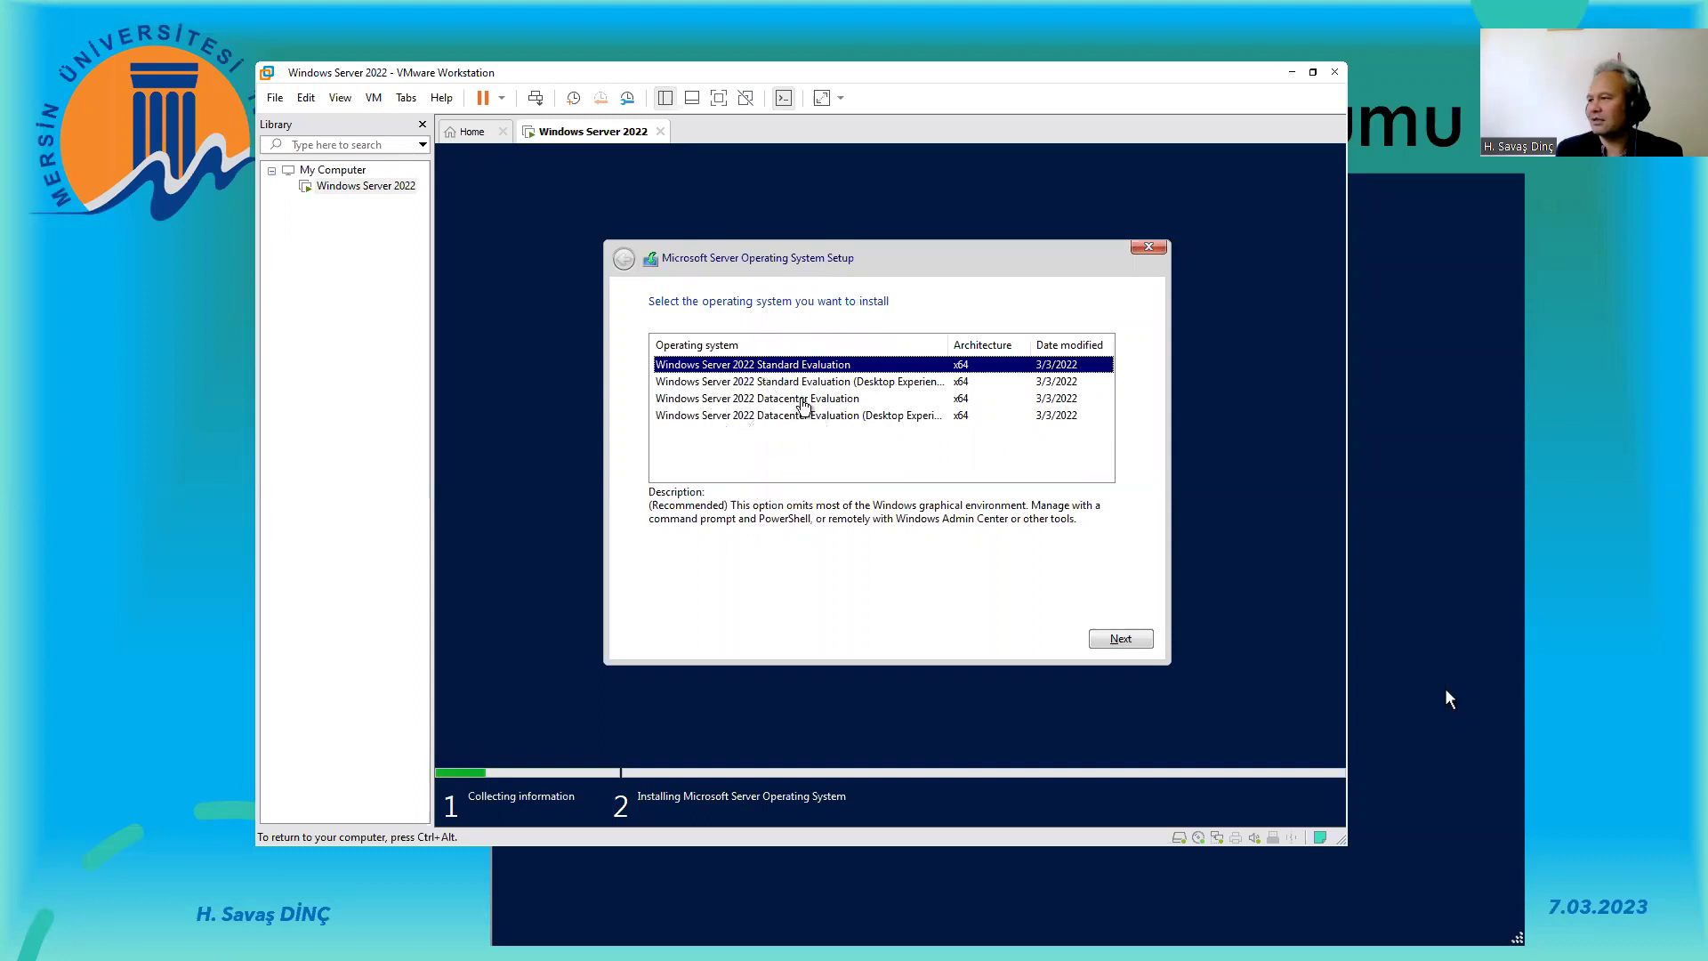
left_click(792, 373)
left_click(792, 372)
left_click(792, 372)
left_click(792, 383)
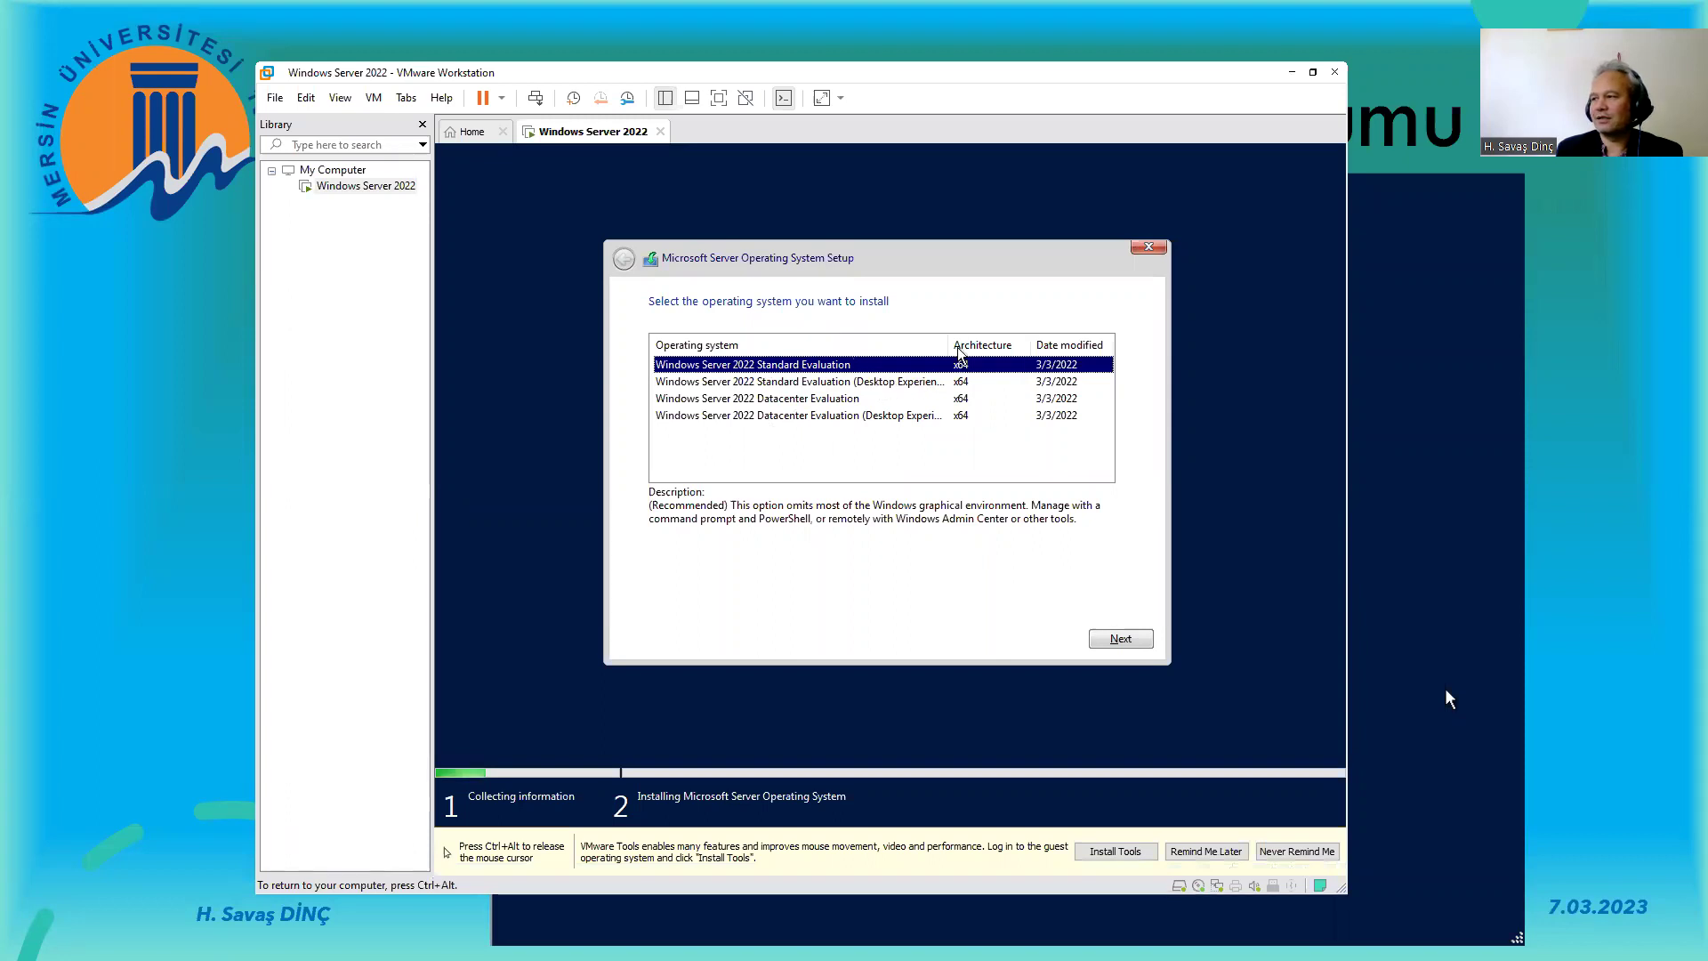
- Widen the operating system column and choose Windows Server 2022 Standard Evaluation (Desktop Experience) as the system to install
left_click_drag(949, 344, 967, 345)
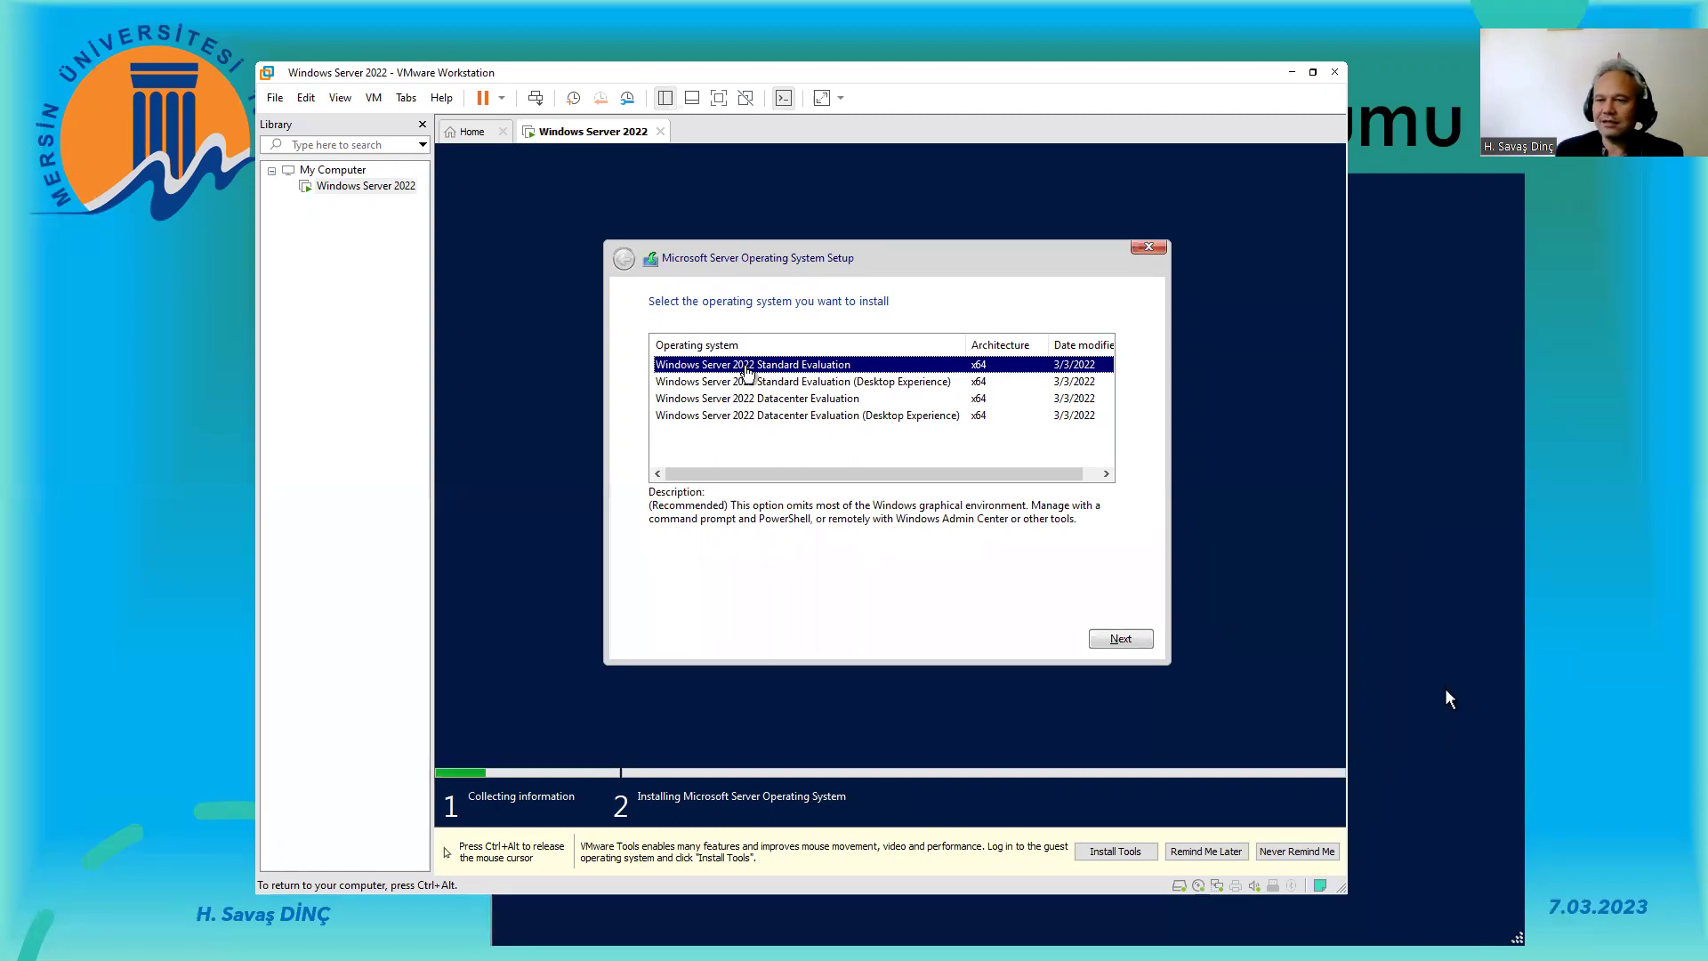
left_click(838, 383)
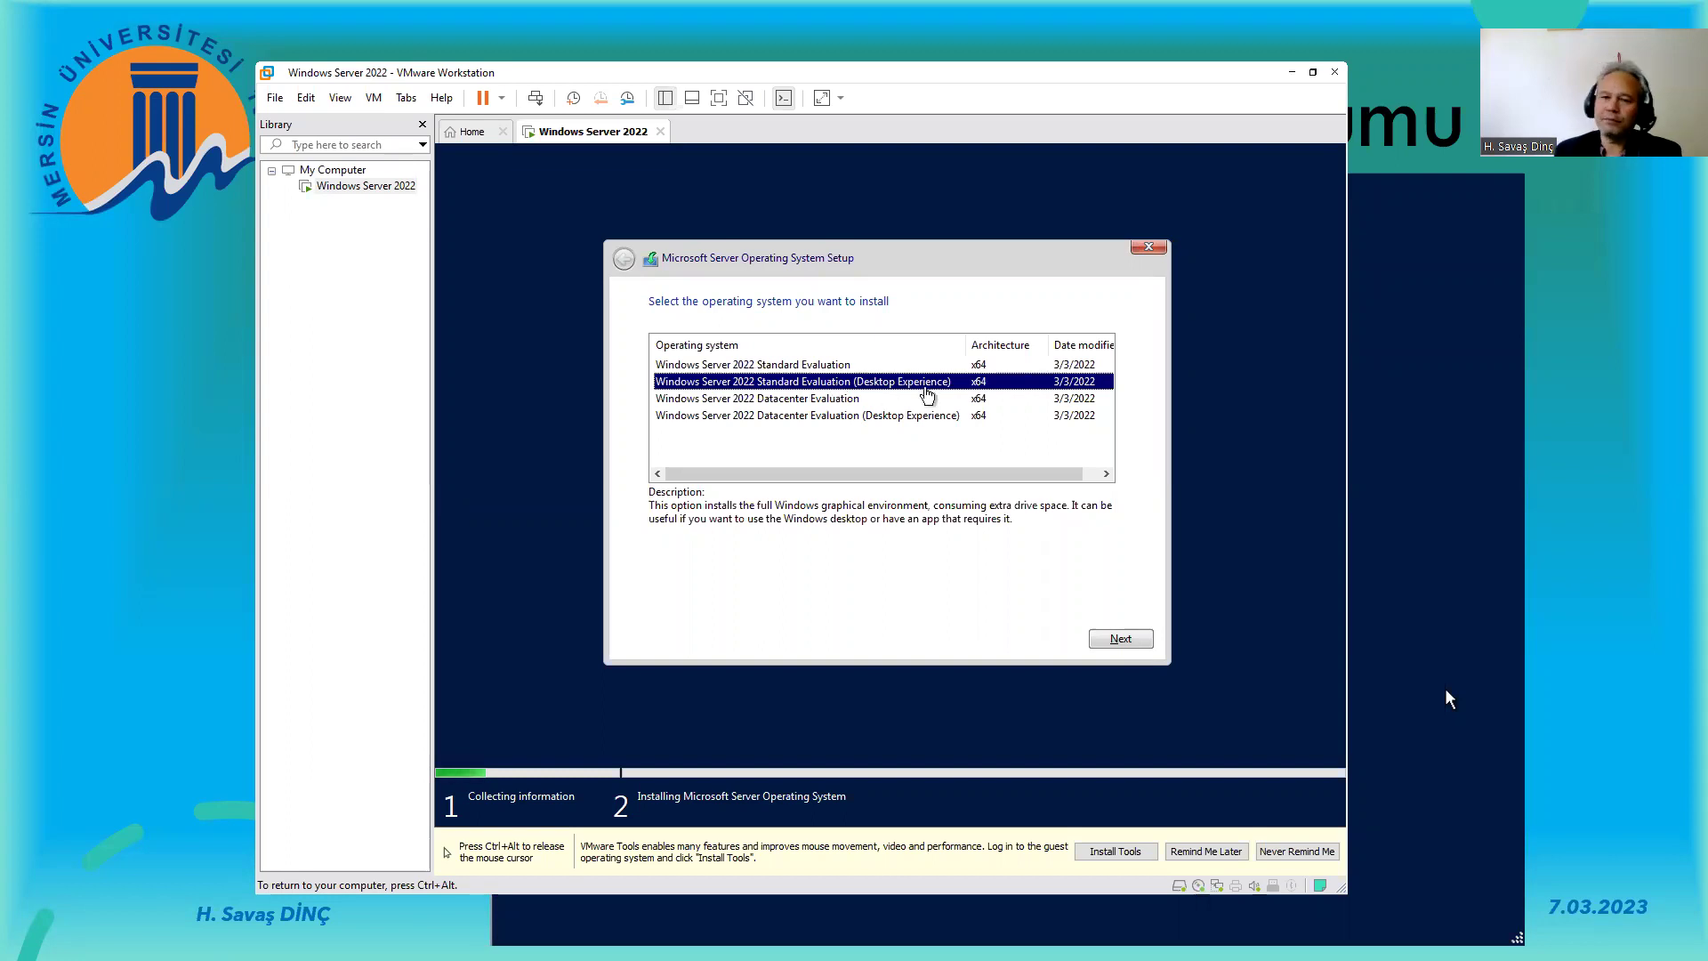
key("ctrl+alt")
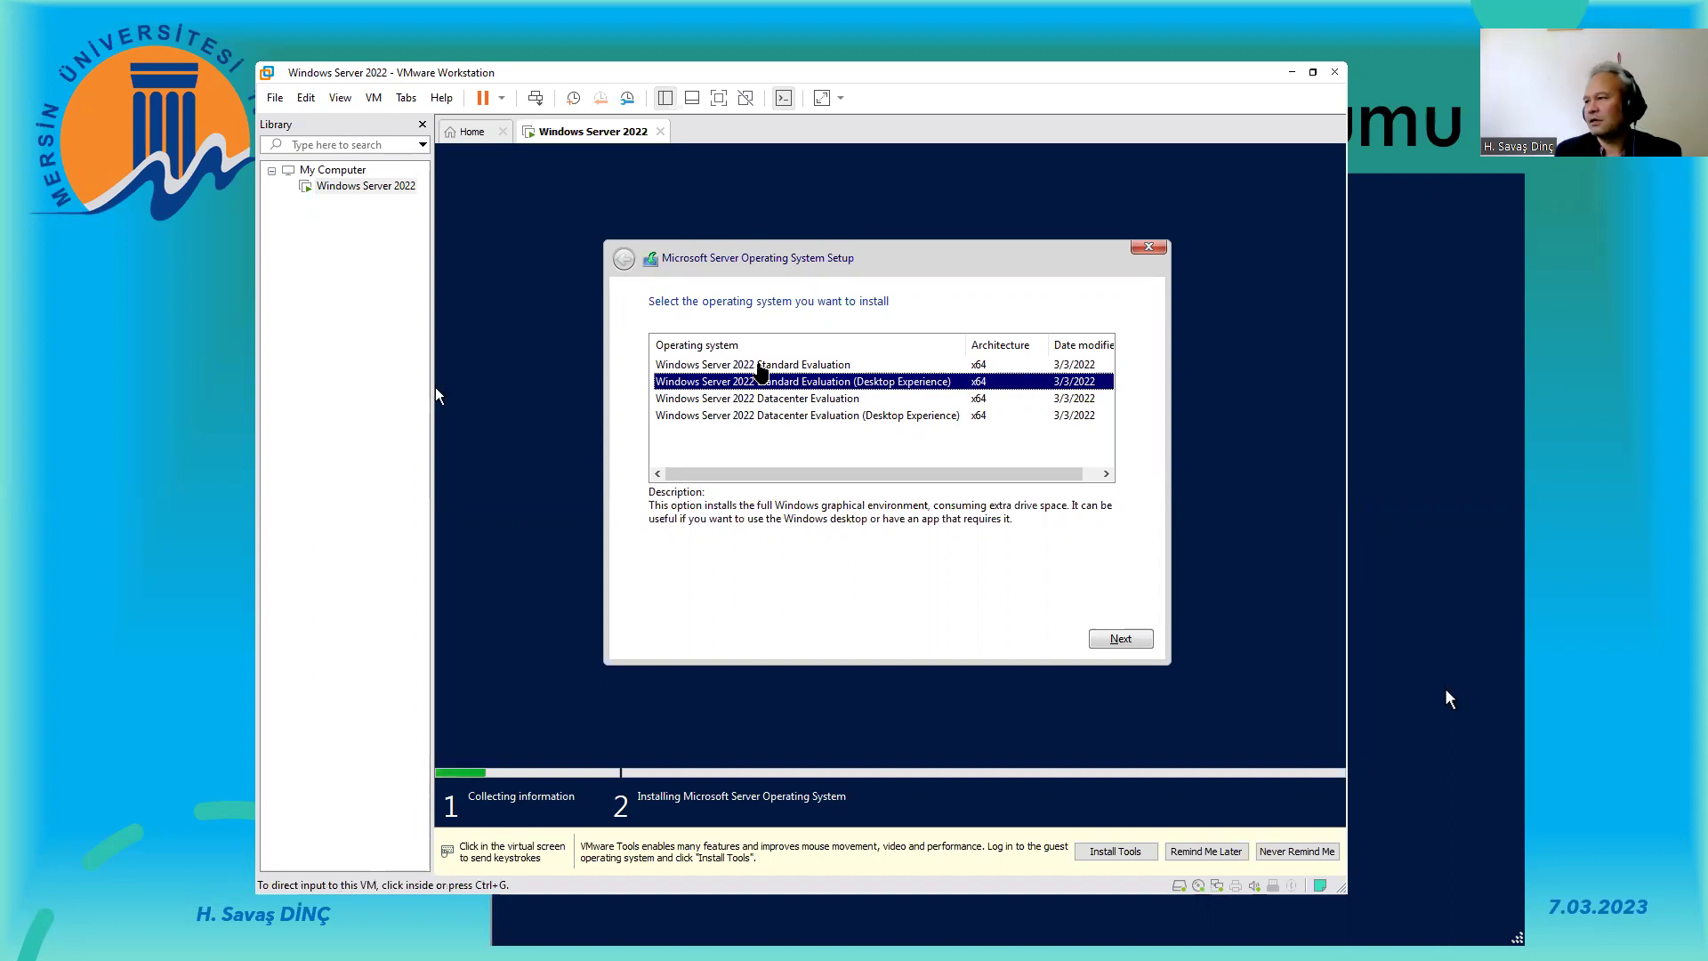
left_click(1119, 639)
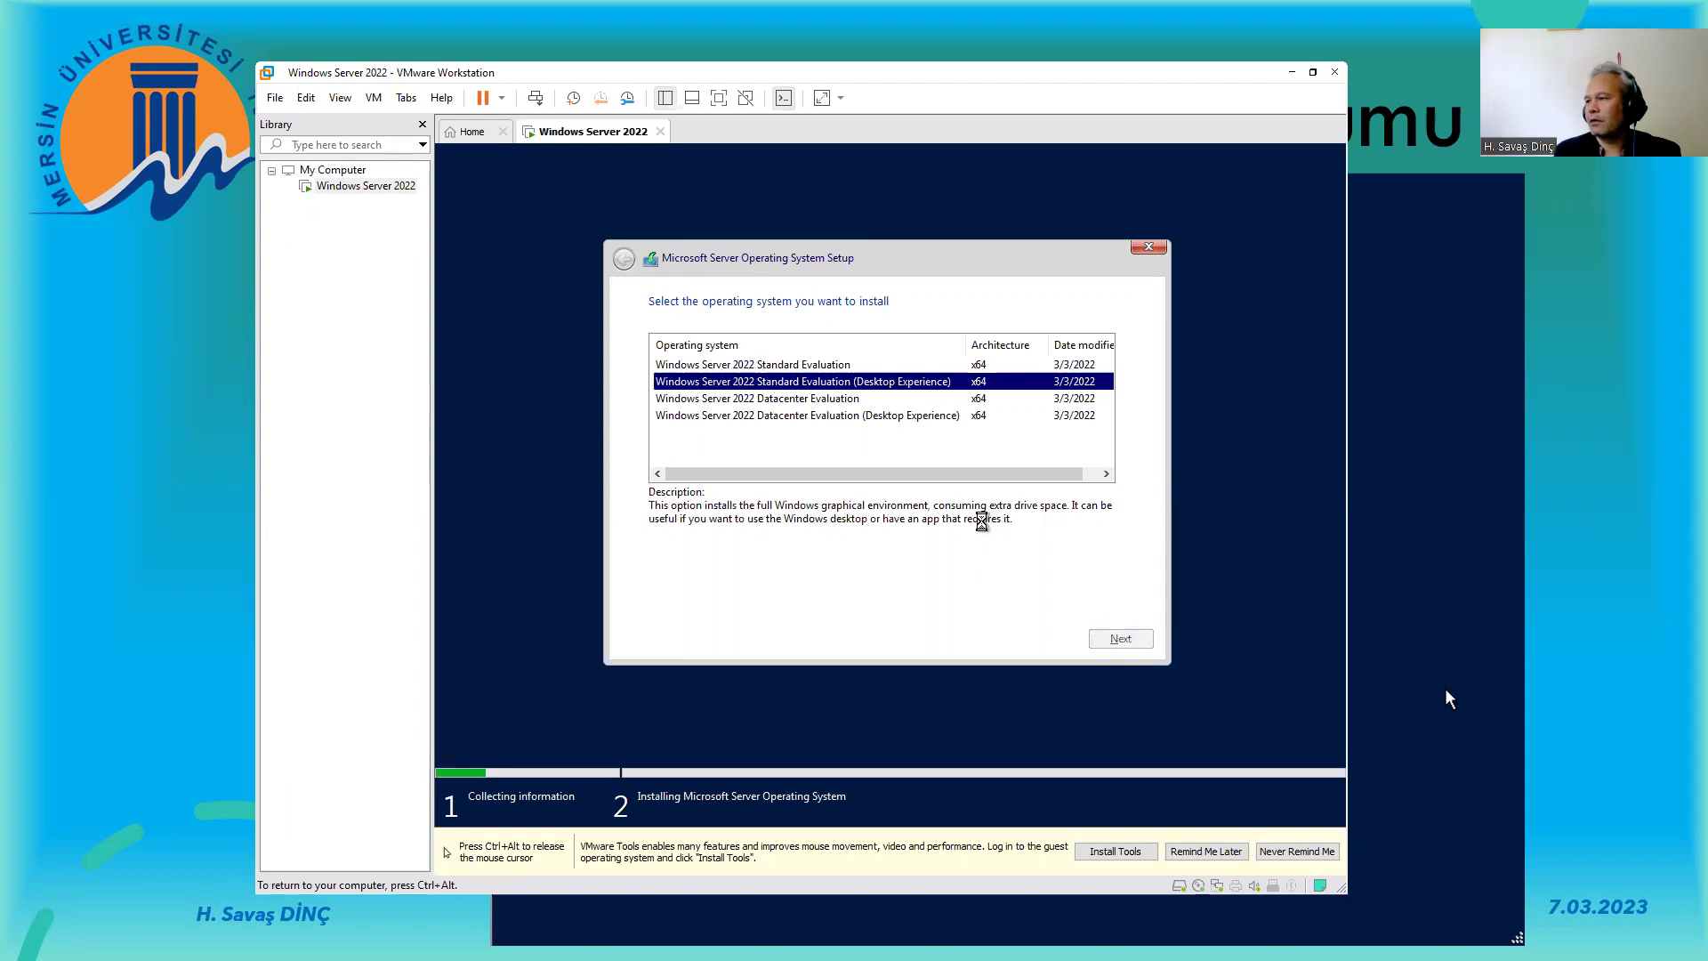
- Accept the license terms and start a Custom installation on the unallocated space of Drive 0
left_click(762, 602)
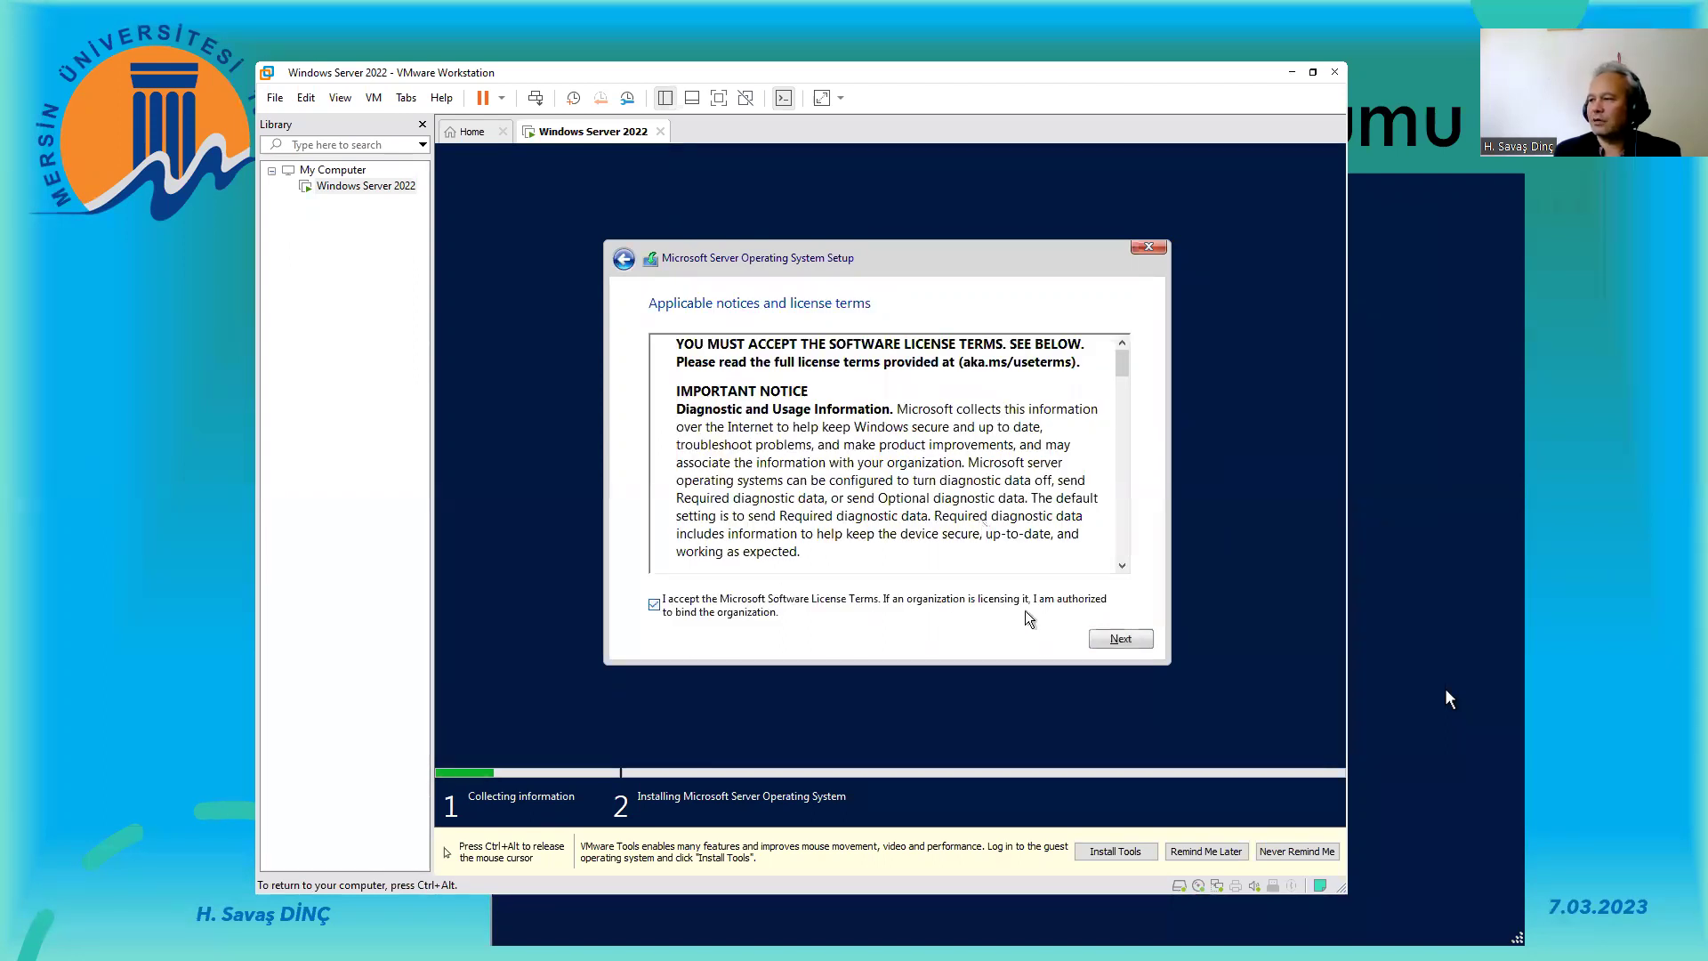
left_click(1121, 638)
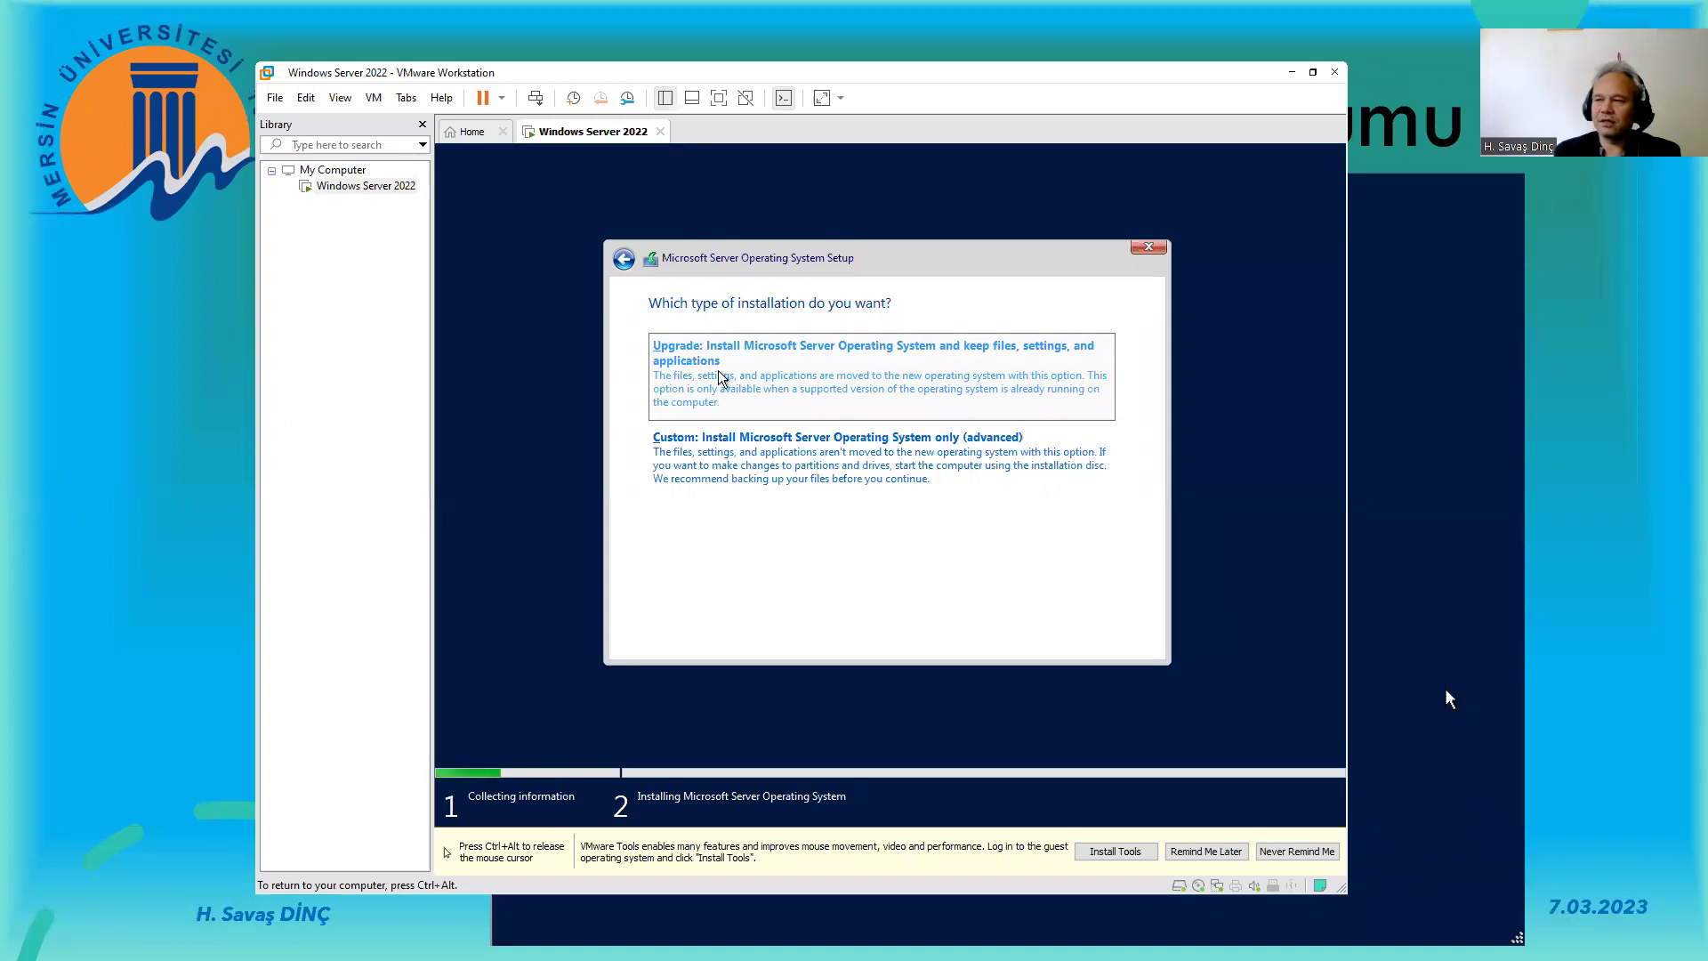
left_click(724, 449)
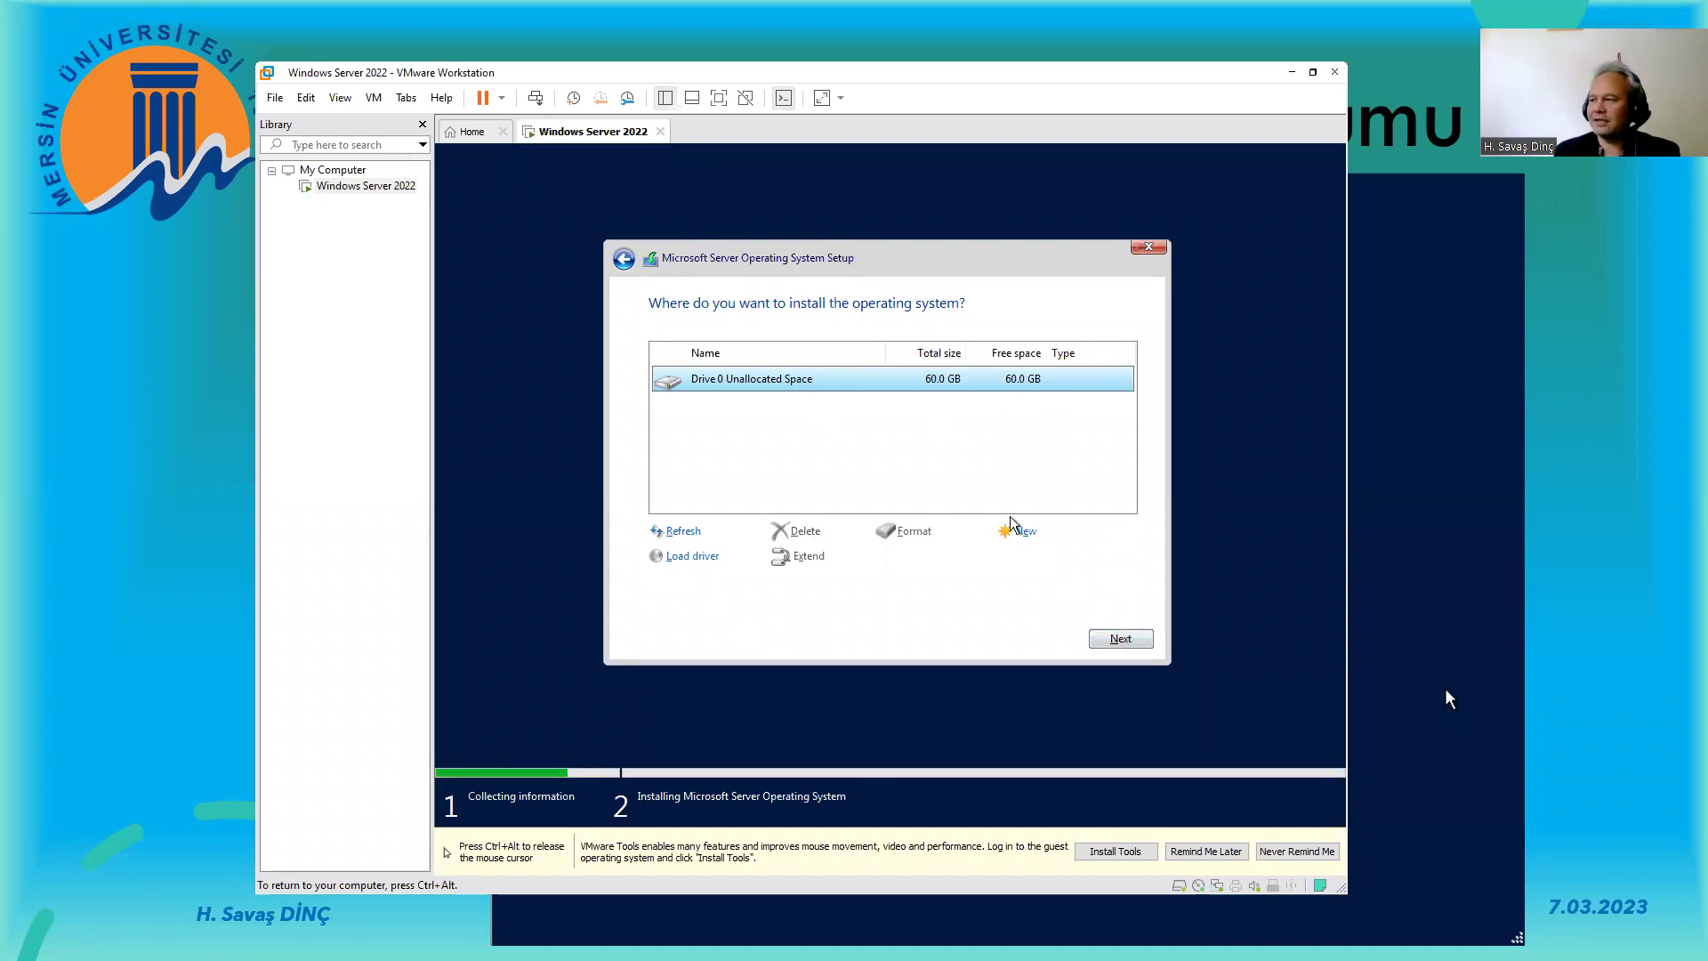
left_click(1122, 638)
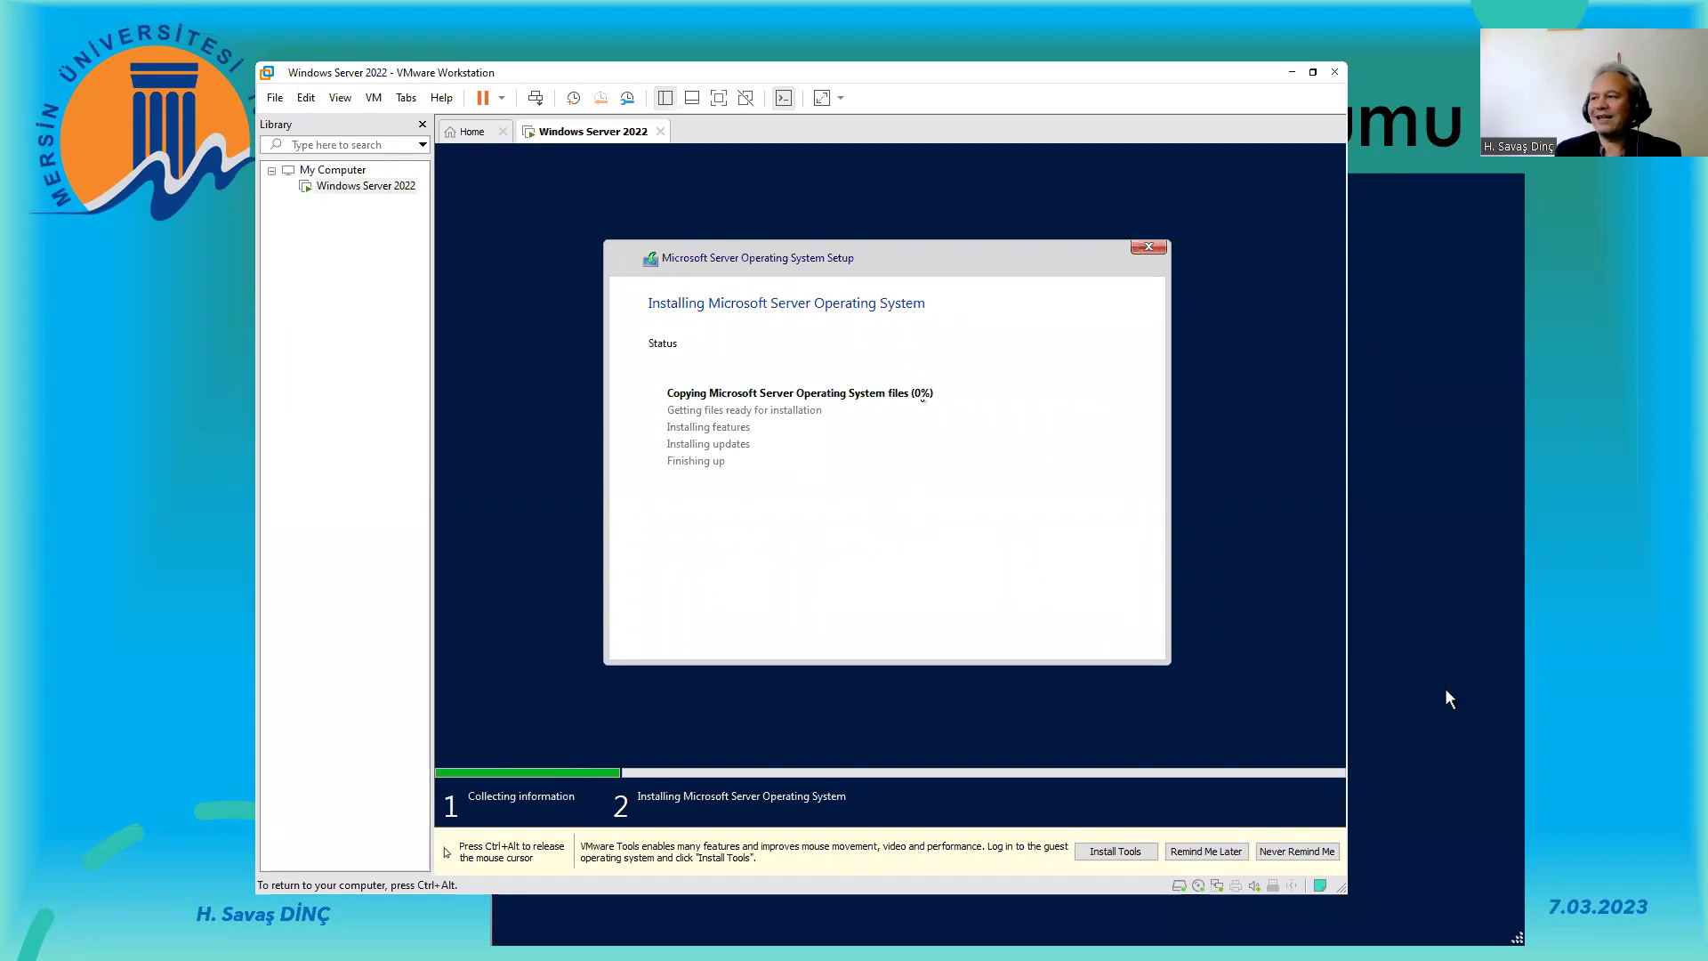
key("ctrl+alt")
left_click(272, 99)
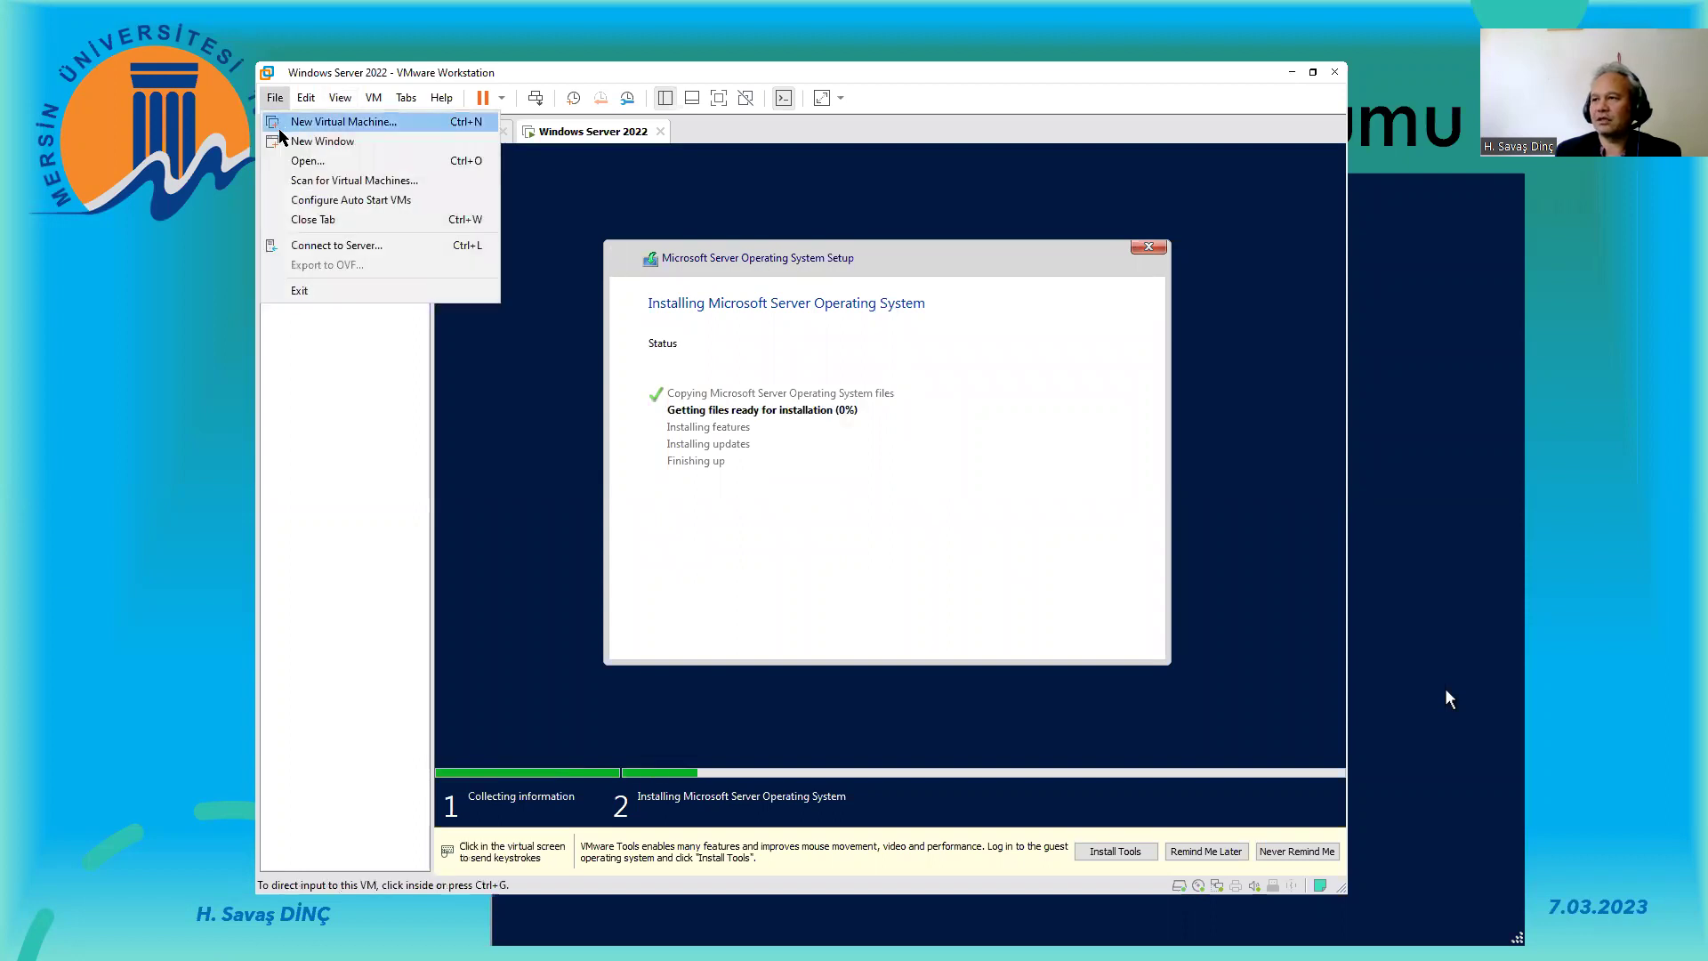
mouse_move(309, 100)
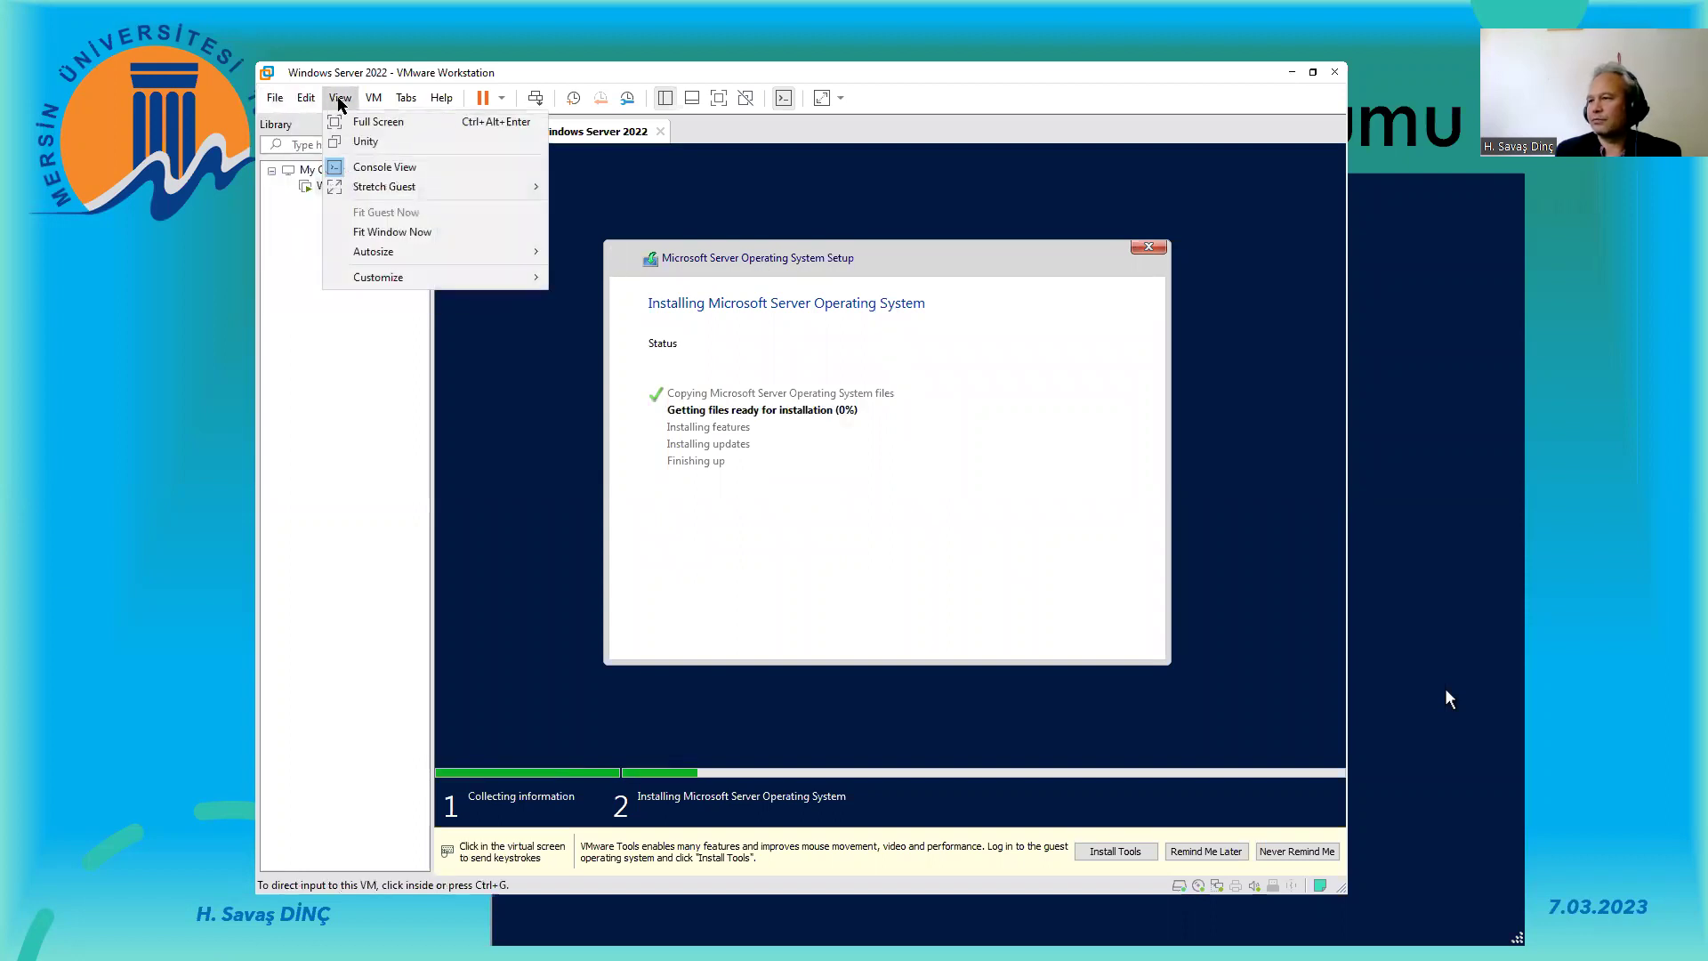
left_click(374, 97)
mouse_move(554, 135)
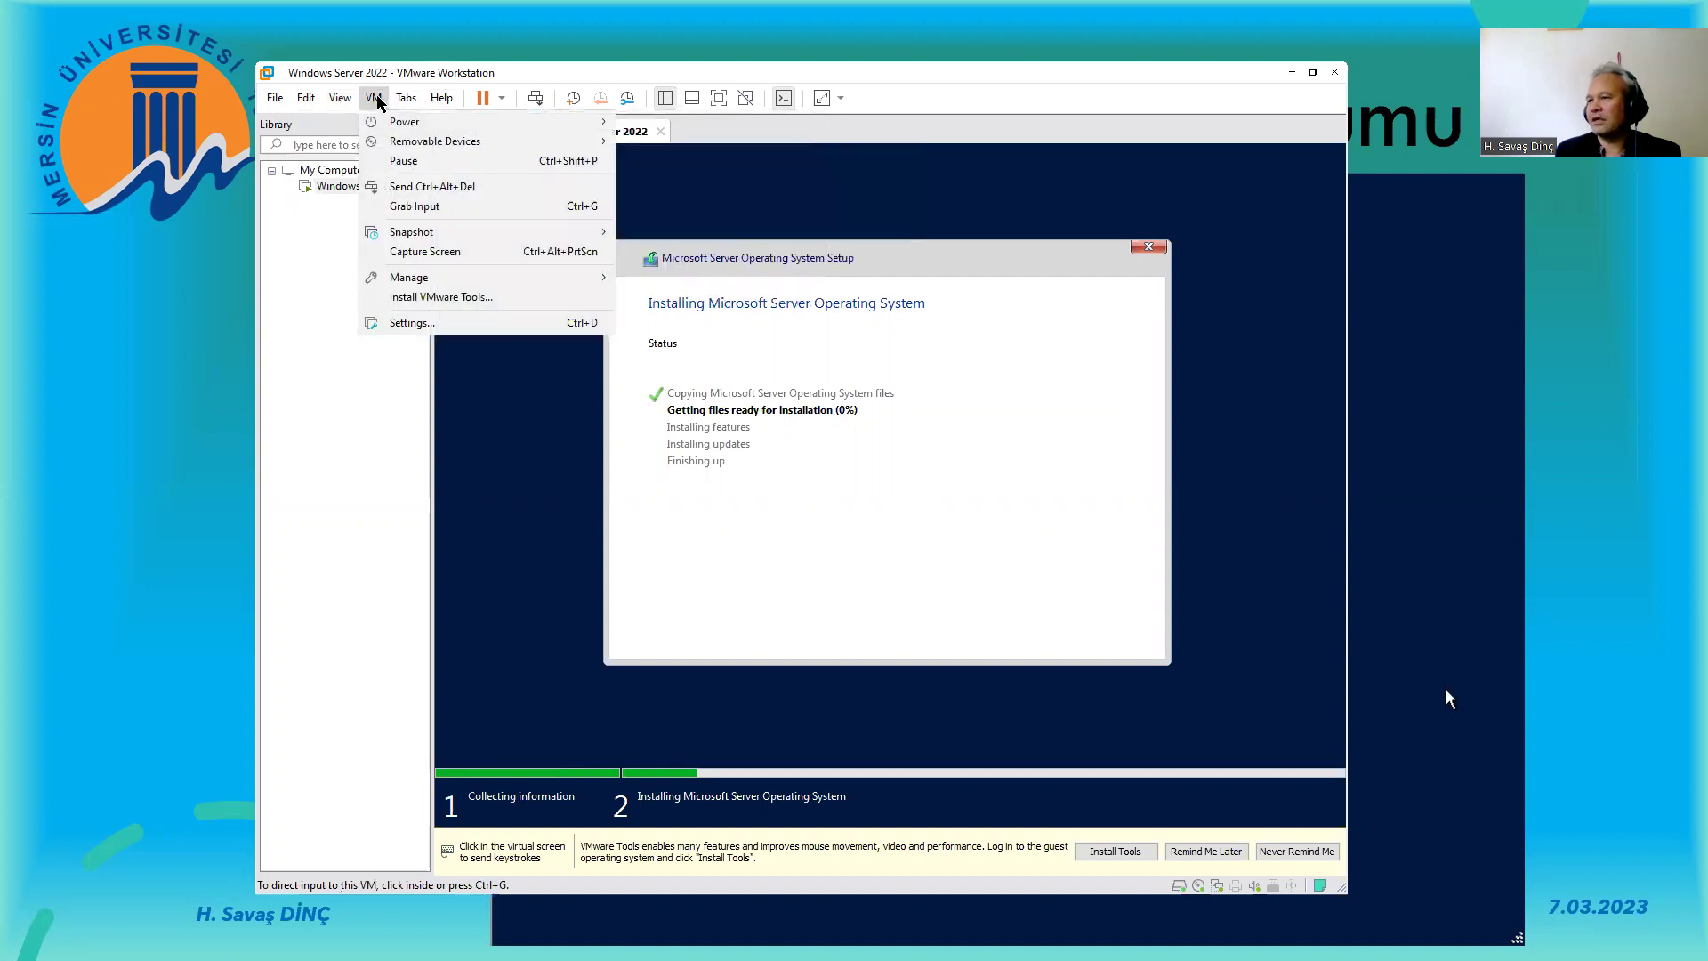
mouse_move(393, 279)
key("Escape")
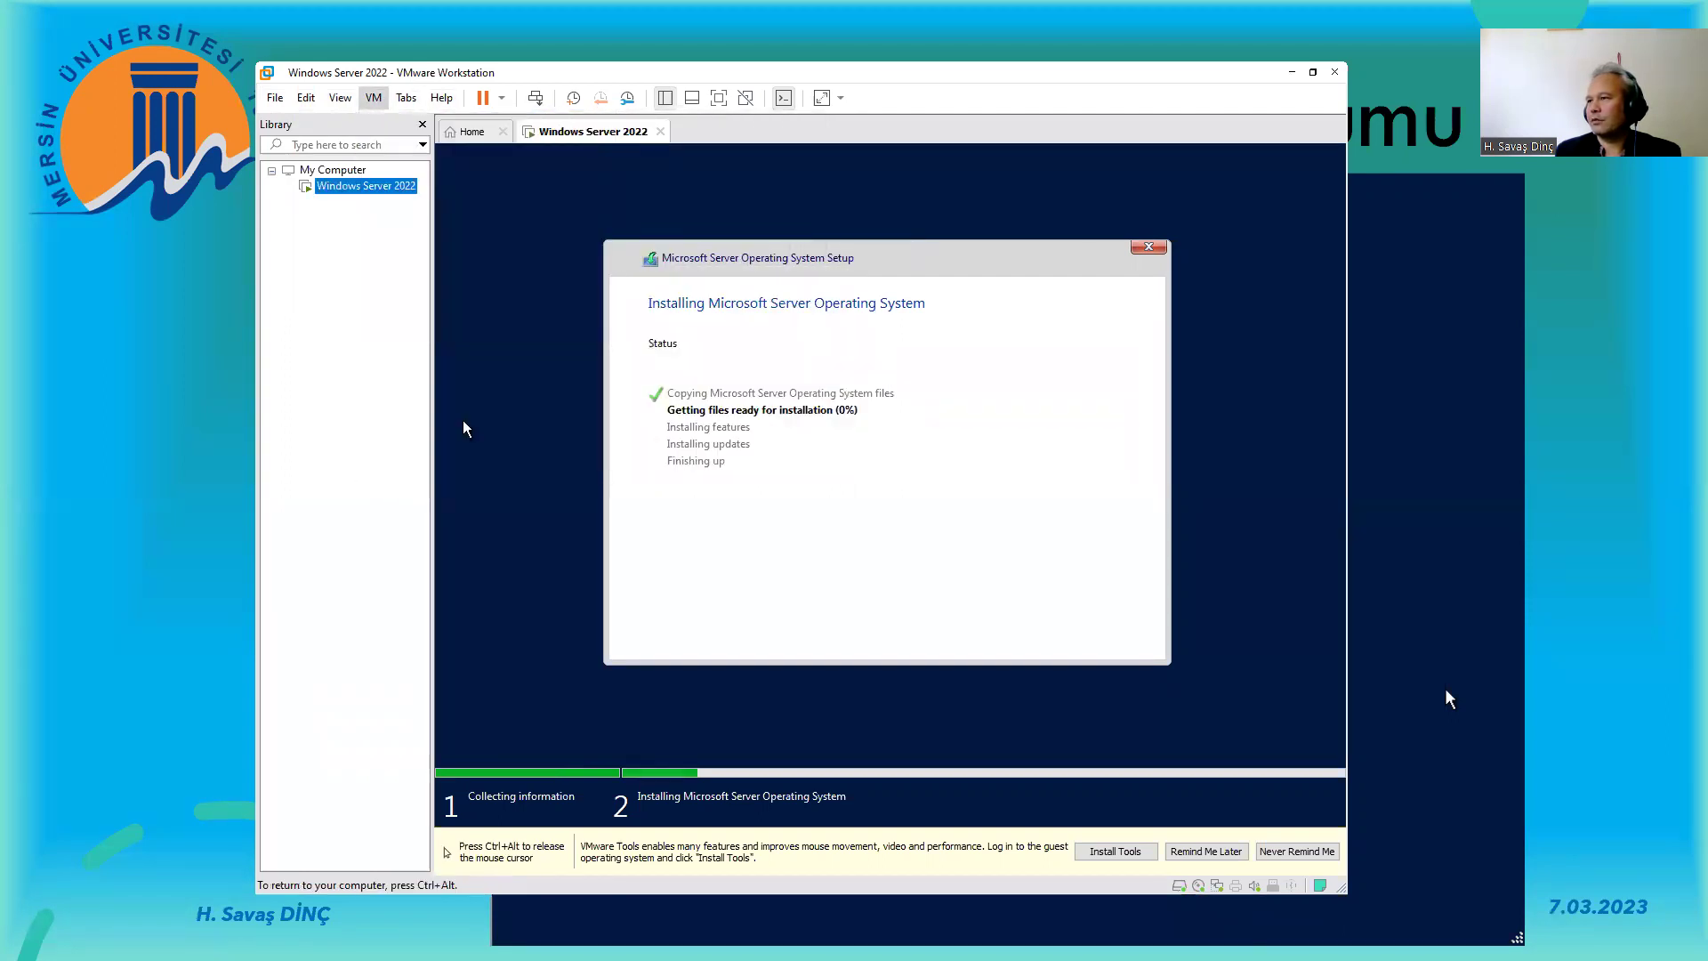
- Disconnect the Windows Server 2022 virtual machine's network adapter and turn off its connection at power on
right_click(570, 135)
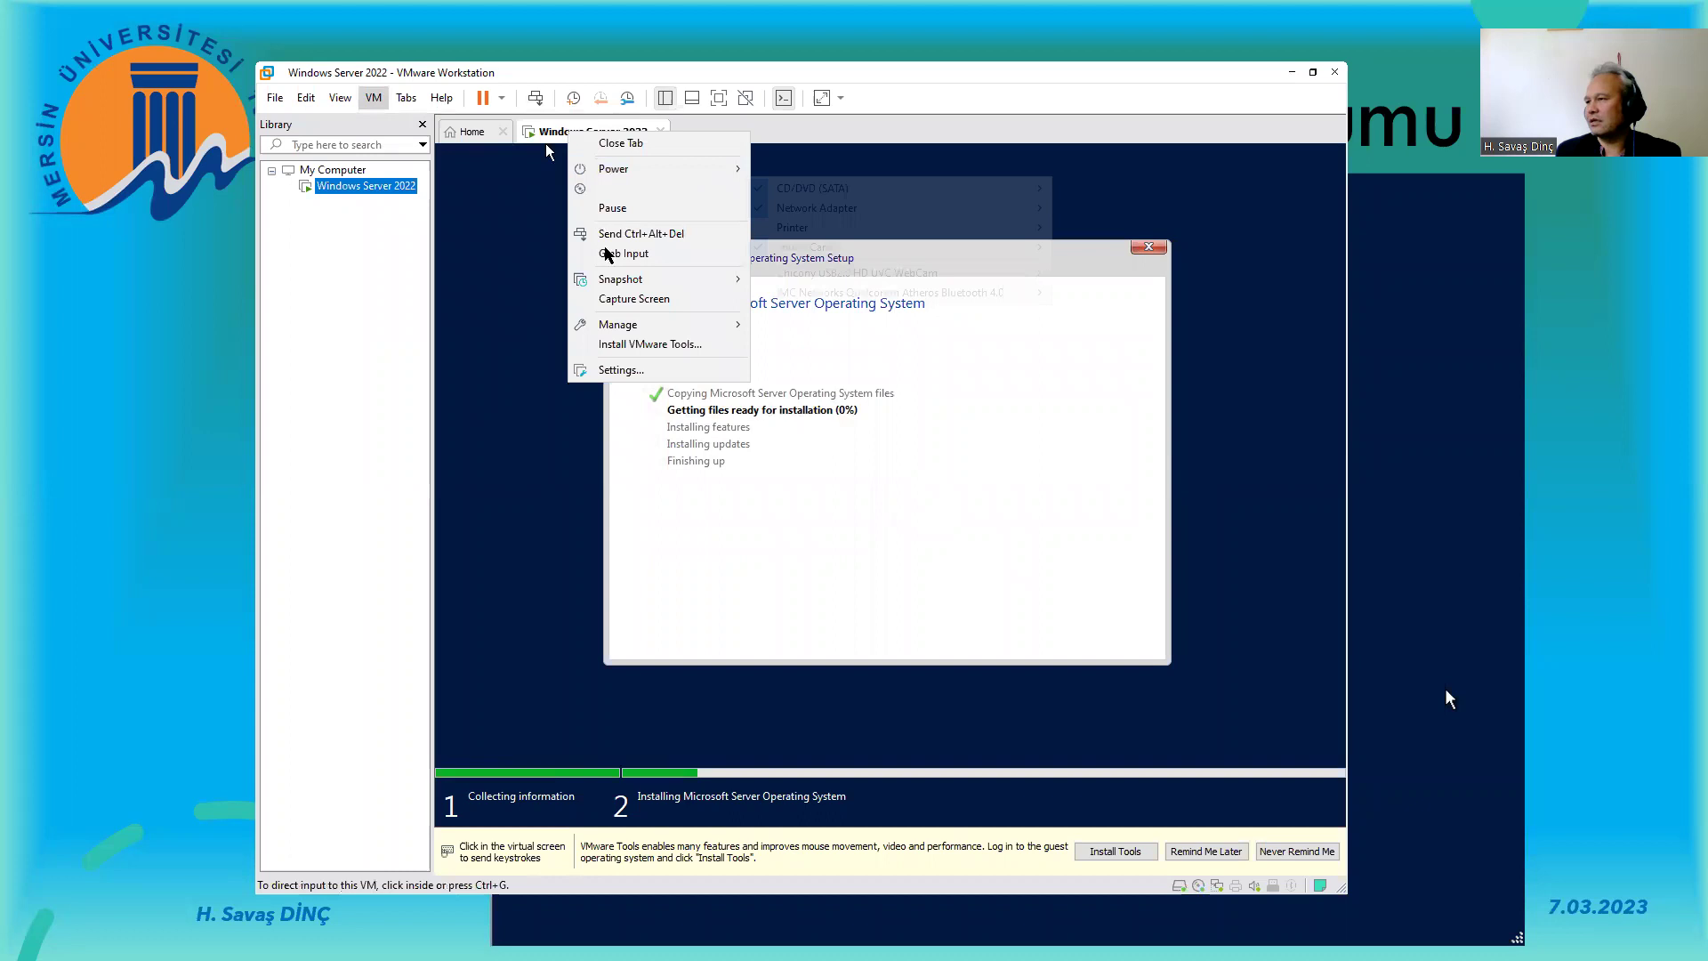
mouse_move(627, 325)
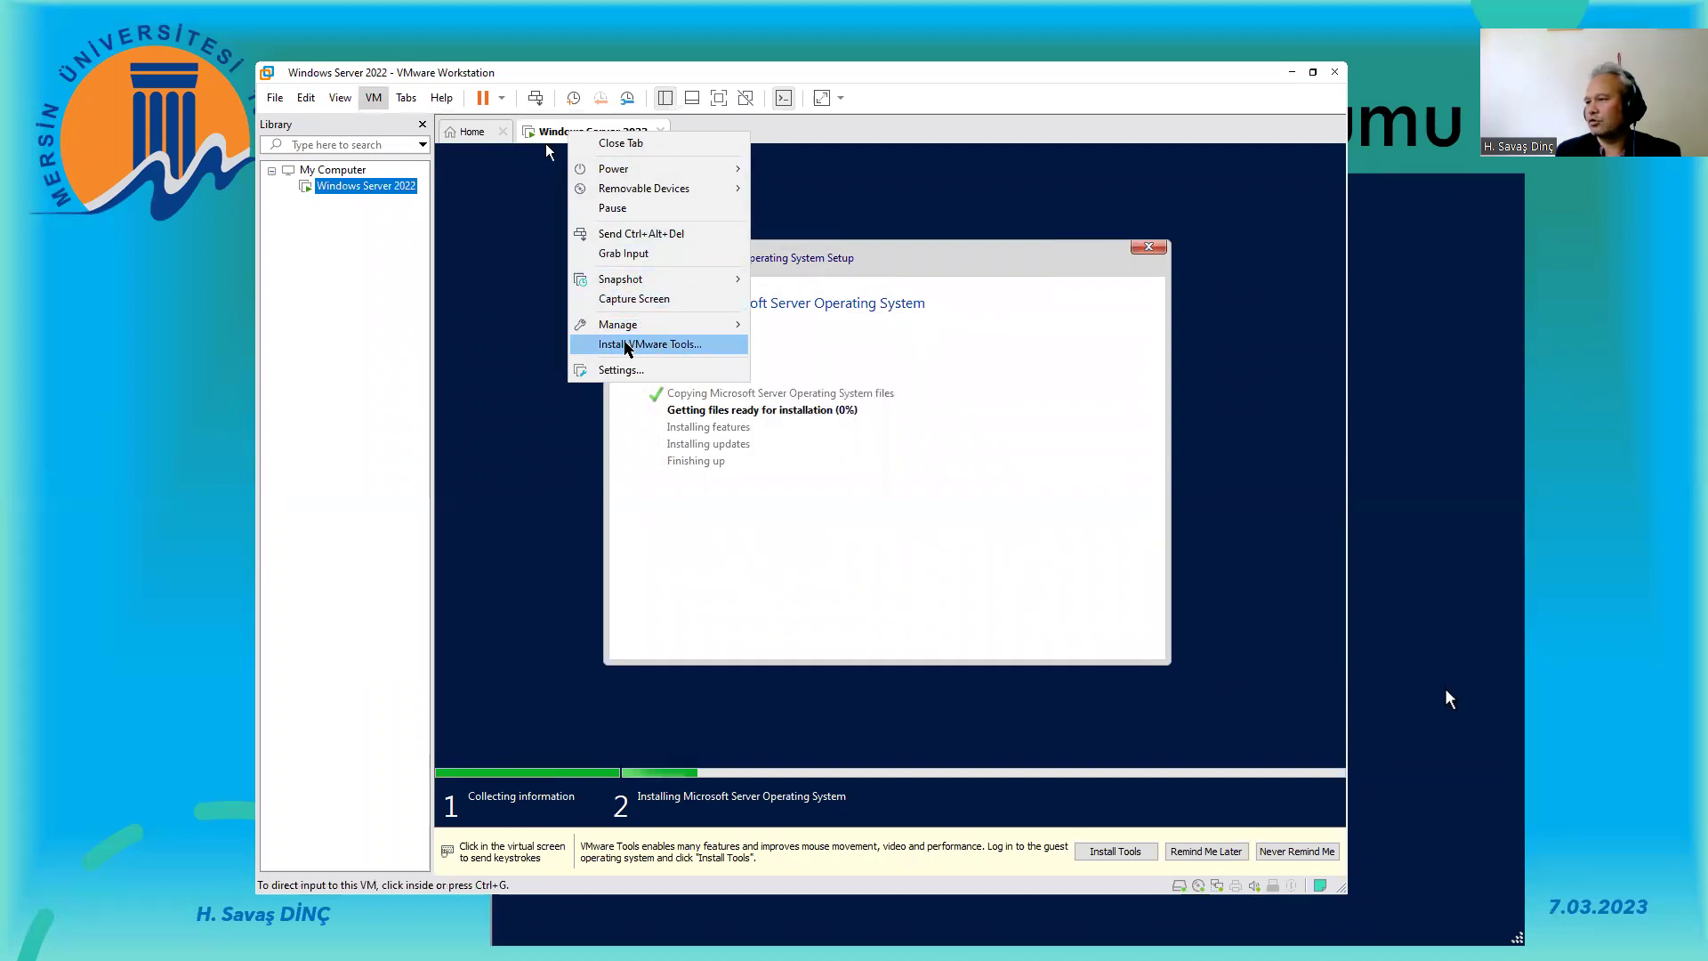
left_click(631, 372)
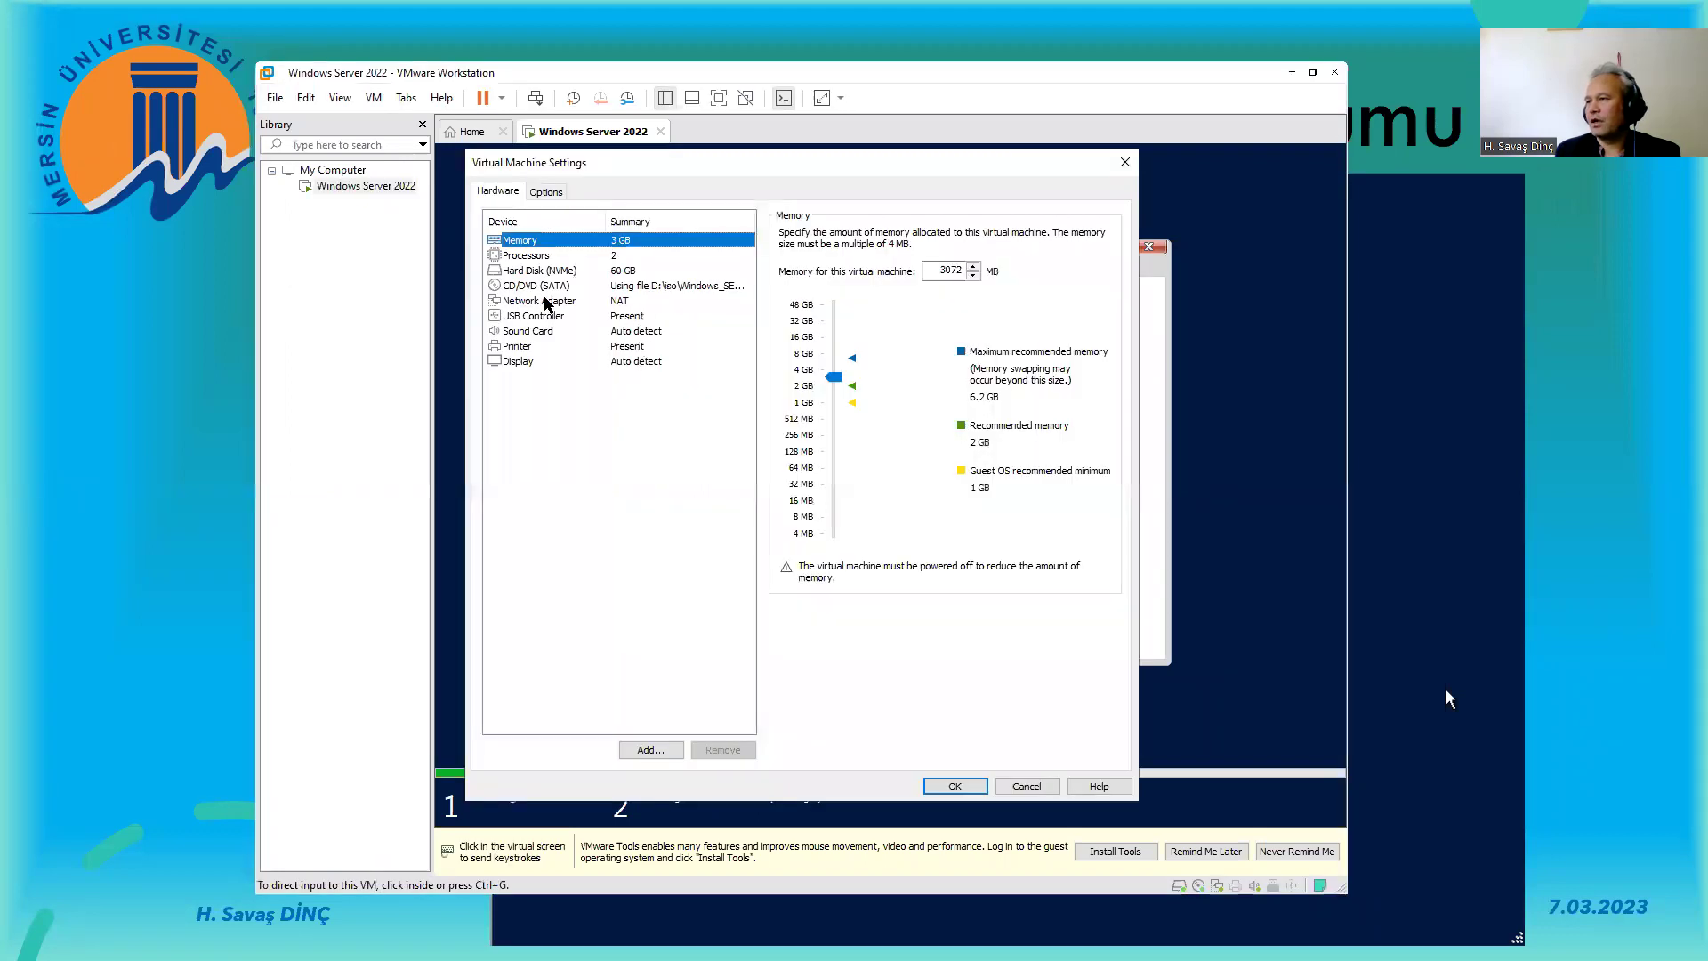
left_click(544, 303)
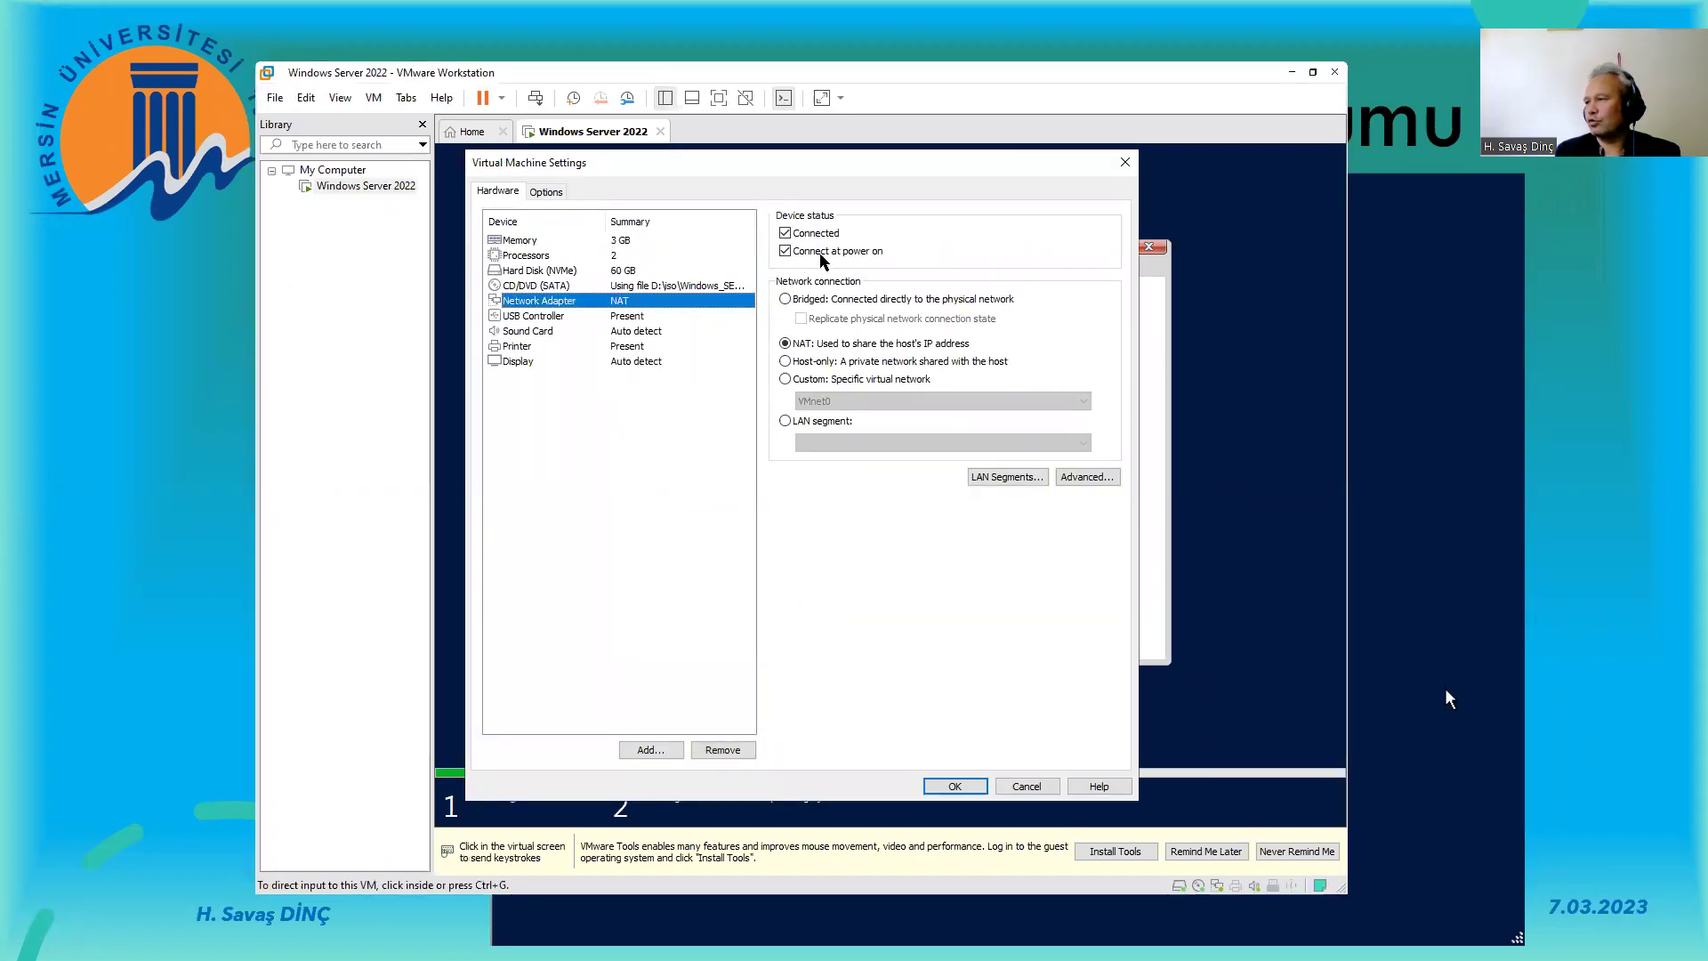
left_click(795, 236)
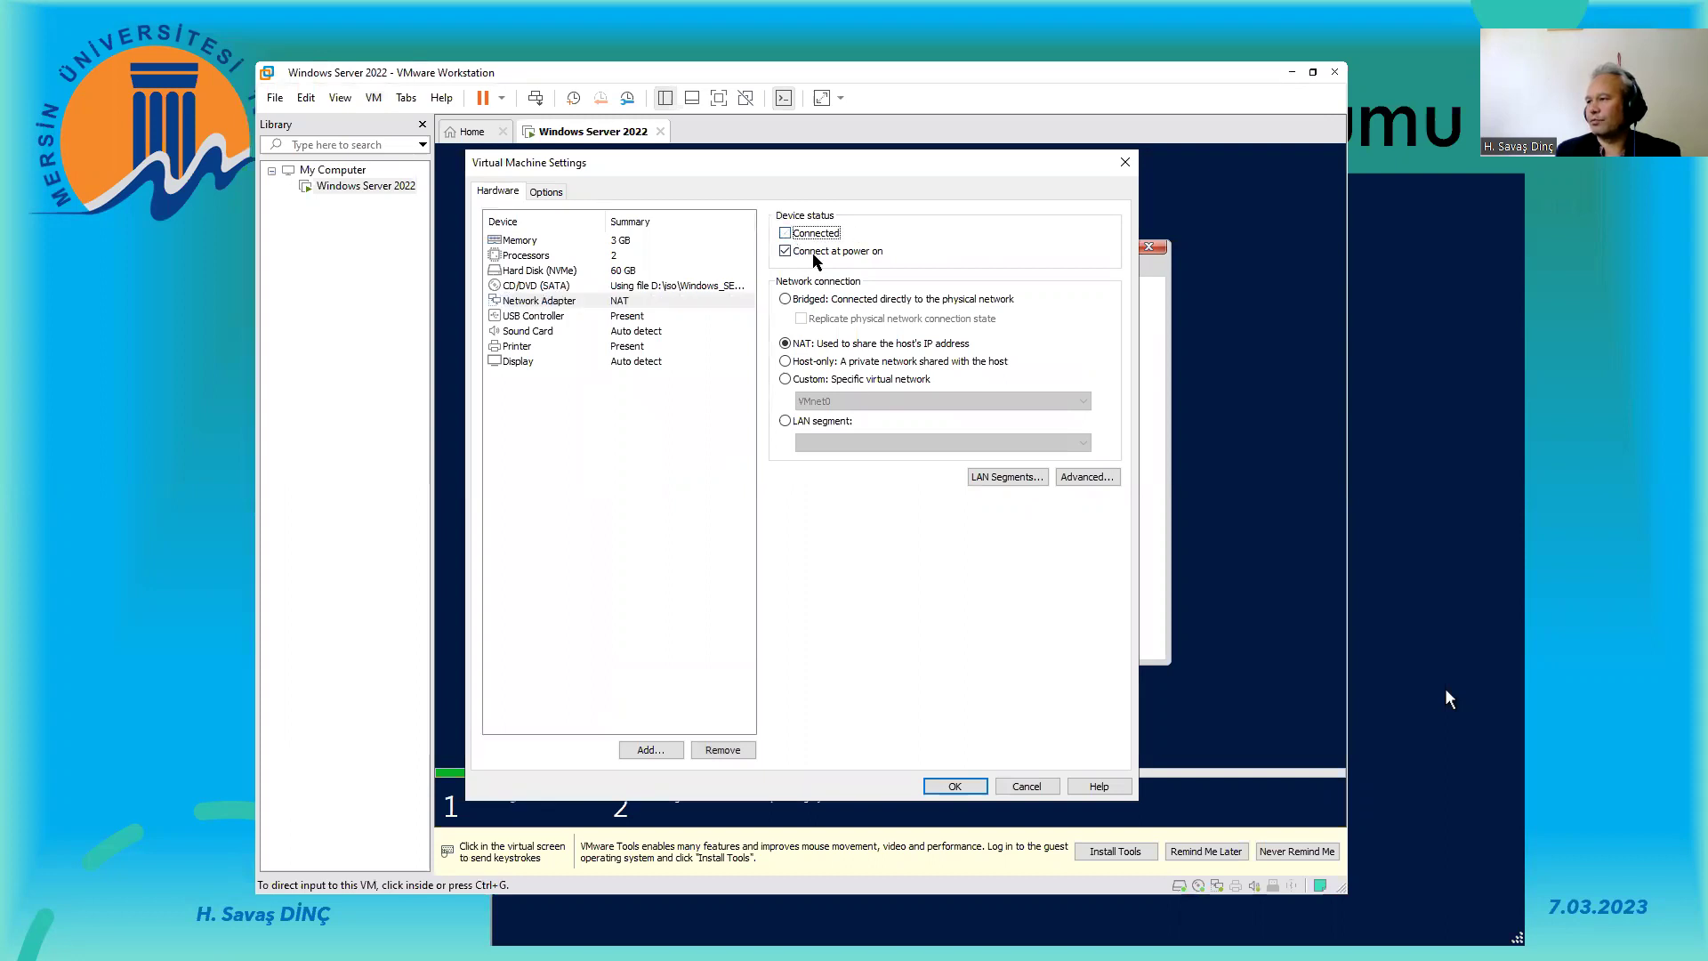
left_click(828, 256)
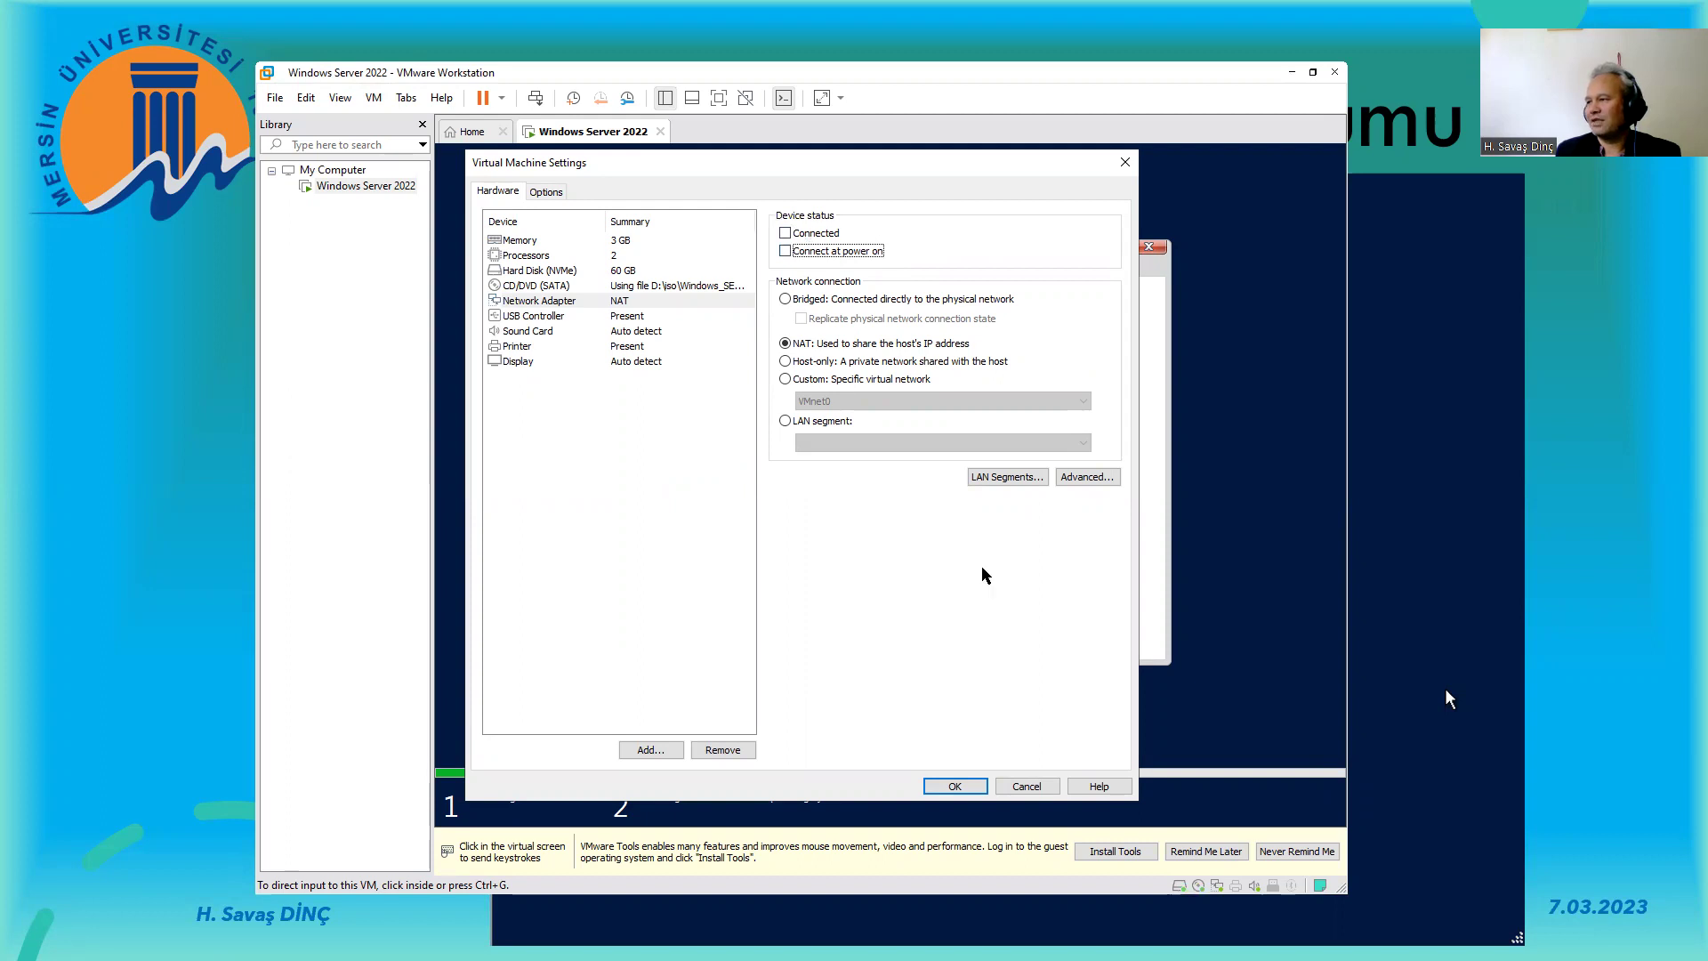
left_click(964, 783)
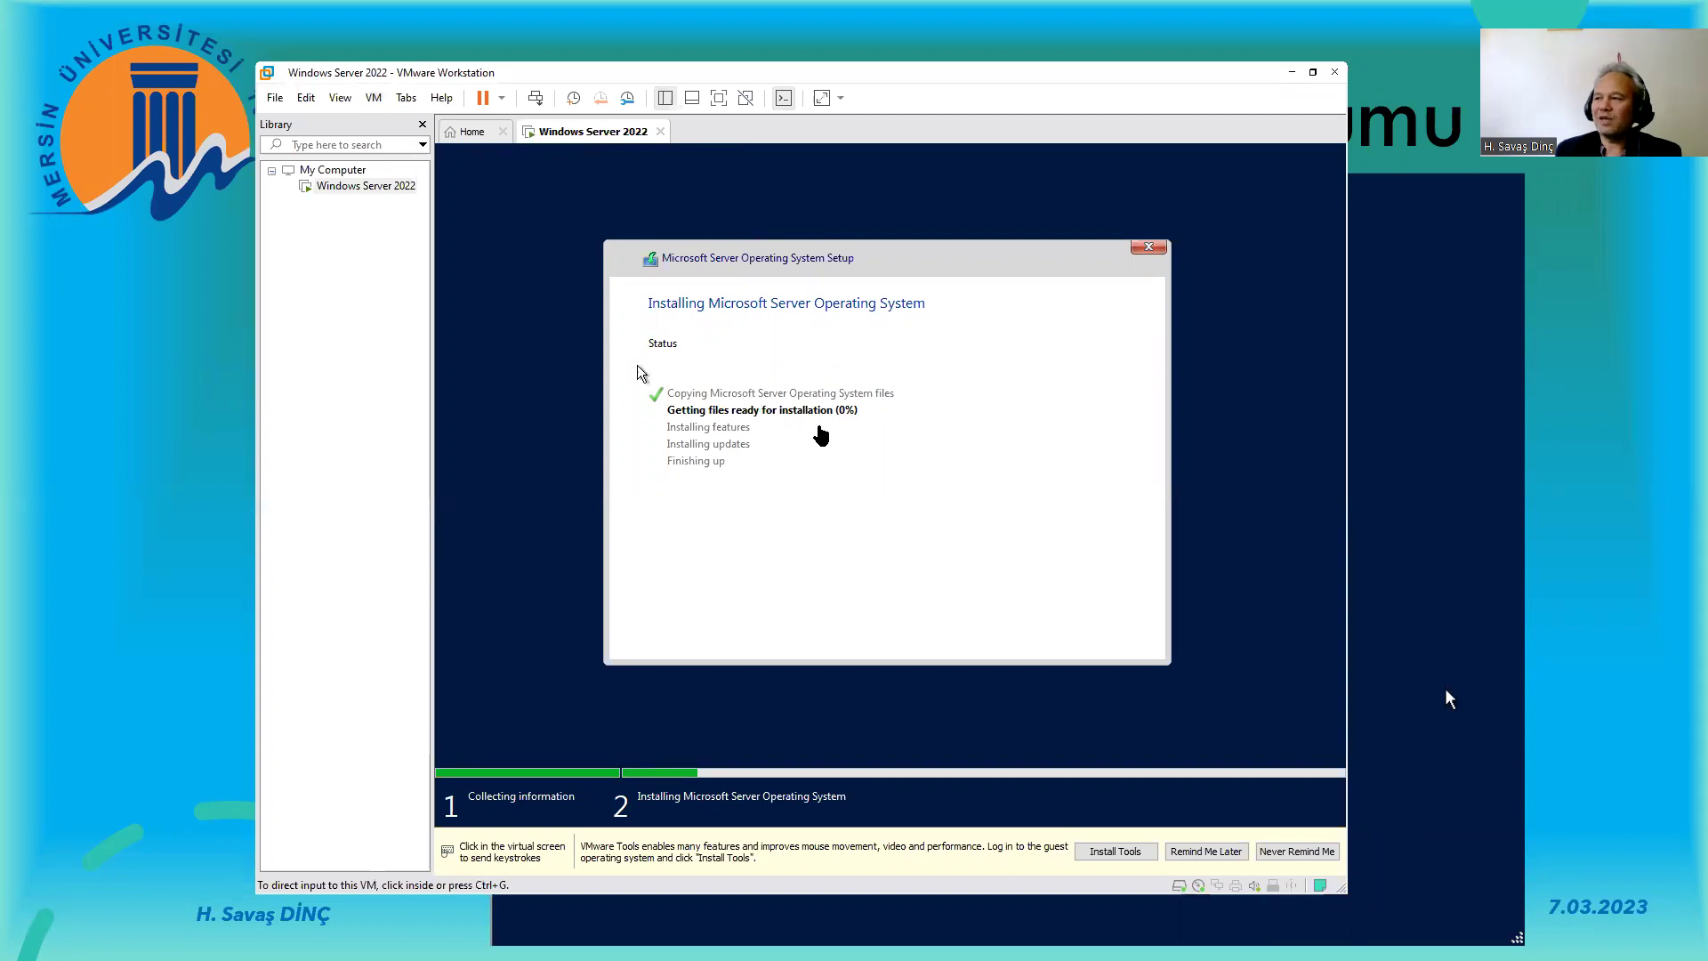
- Minimize the virtual machine window and advance the presentation to the Ağ Temelleri slide
left_click(639, 368)
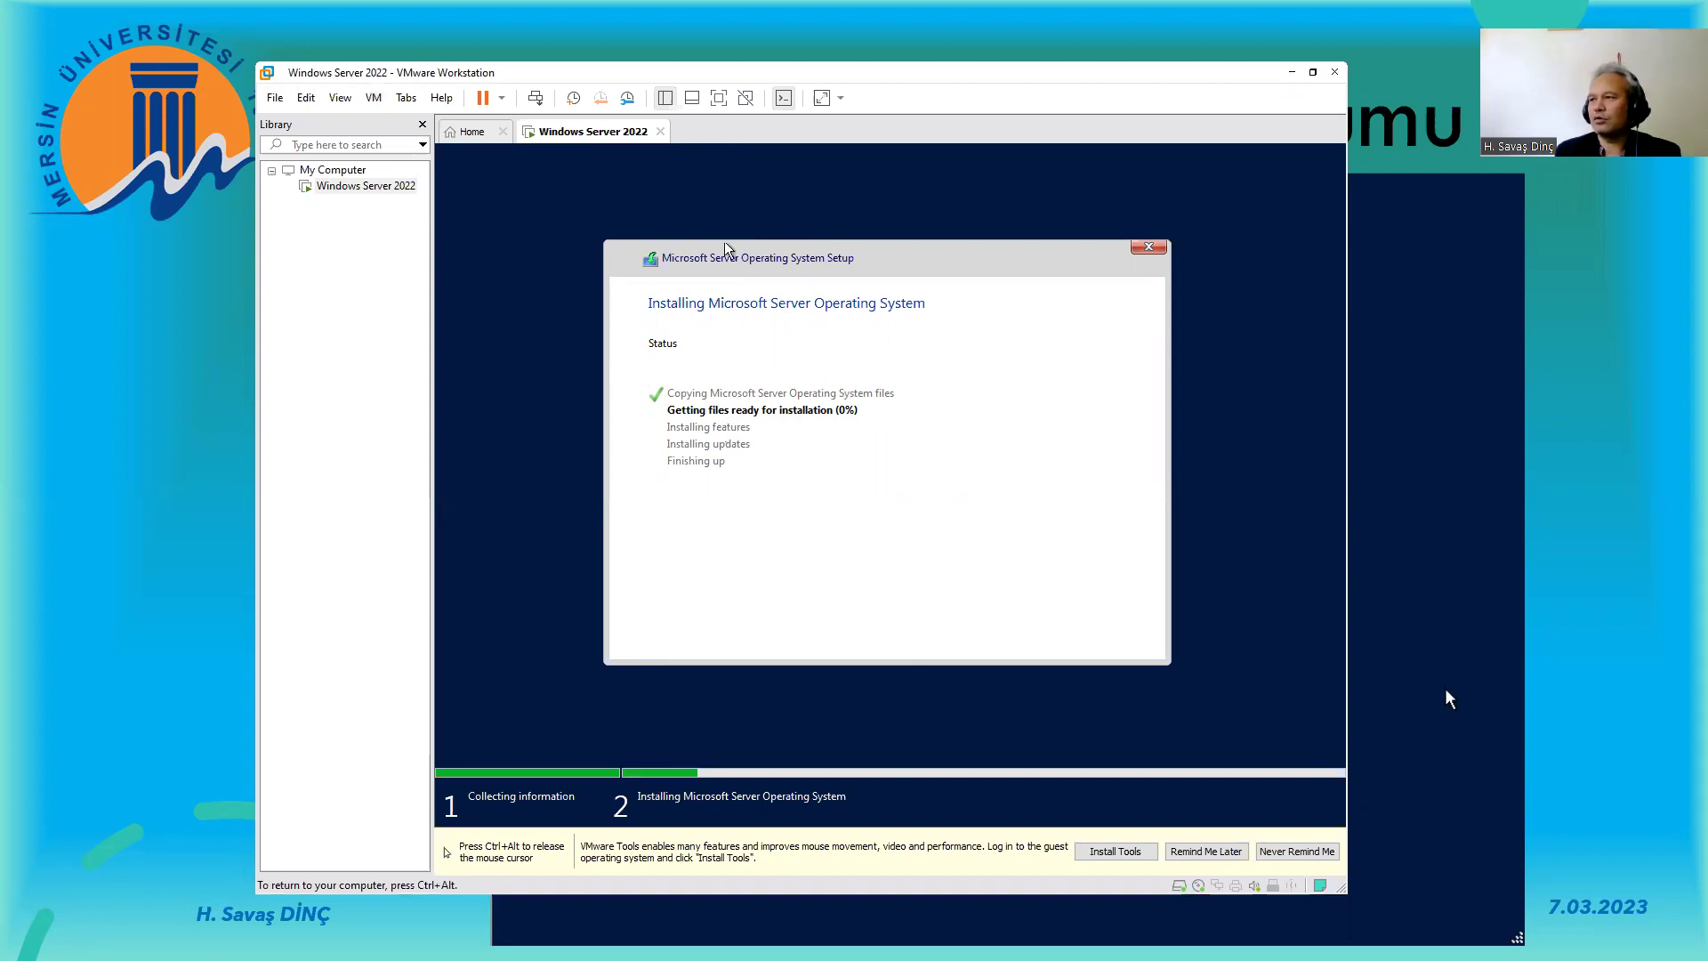
key("ctrl+alt")
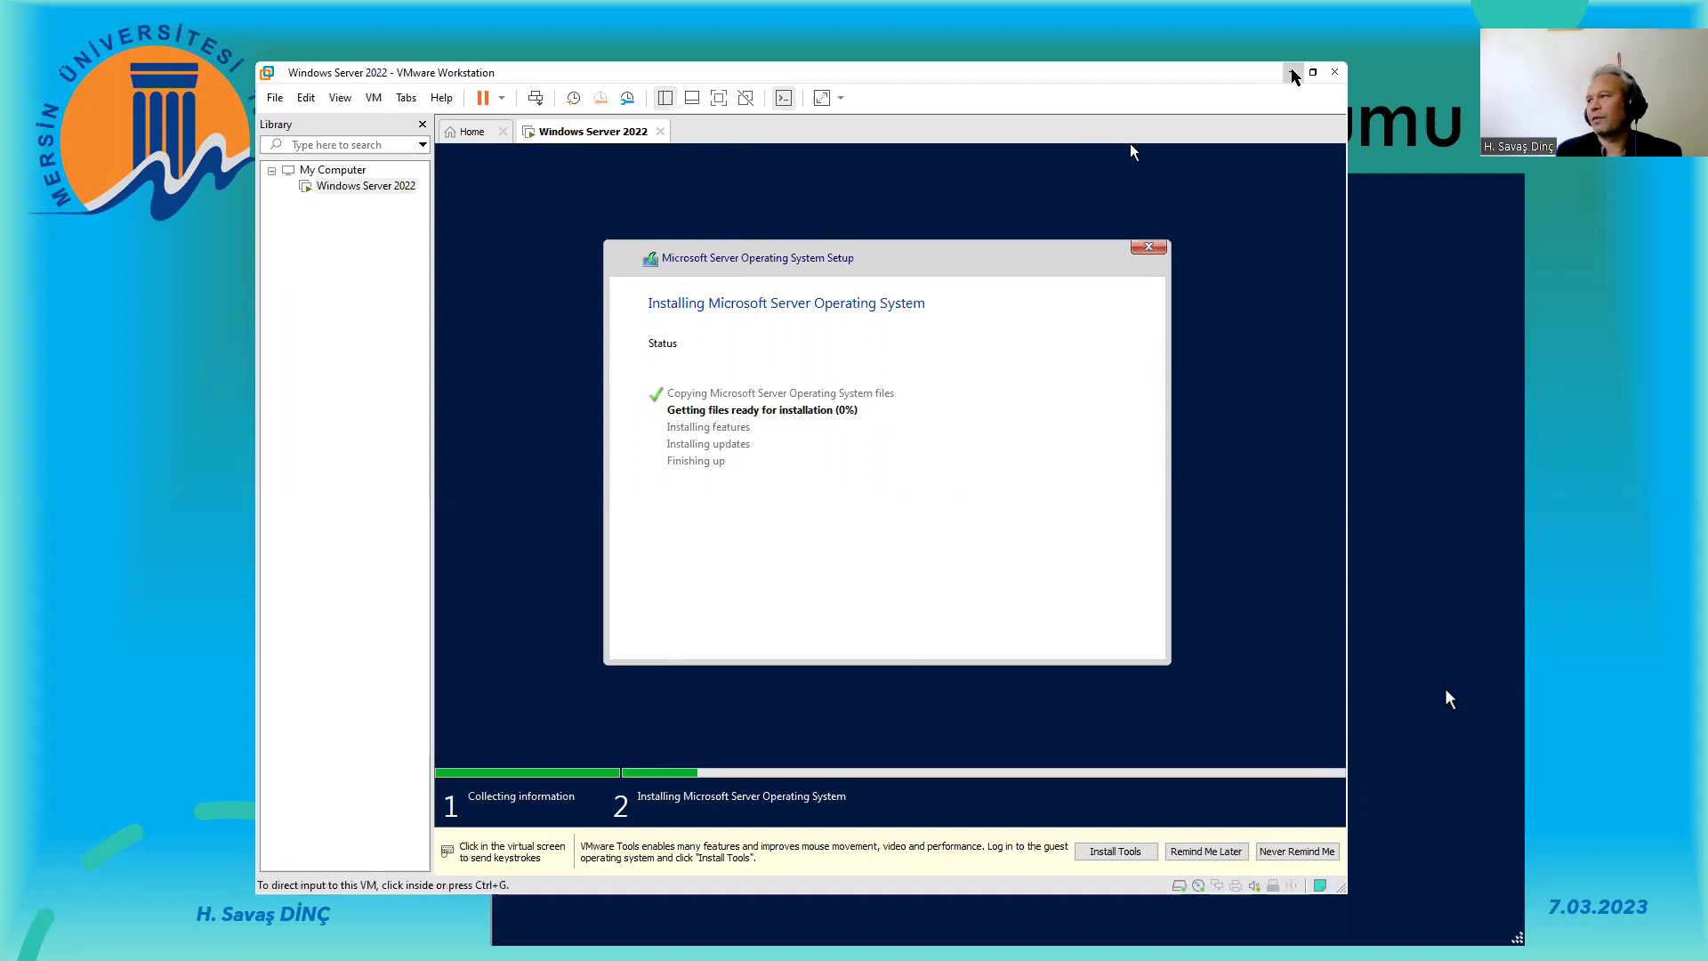
left_click(1292, 74)
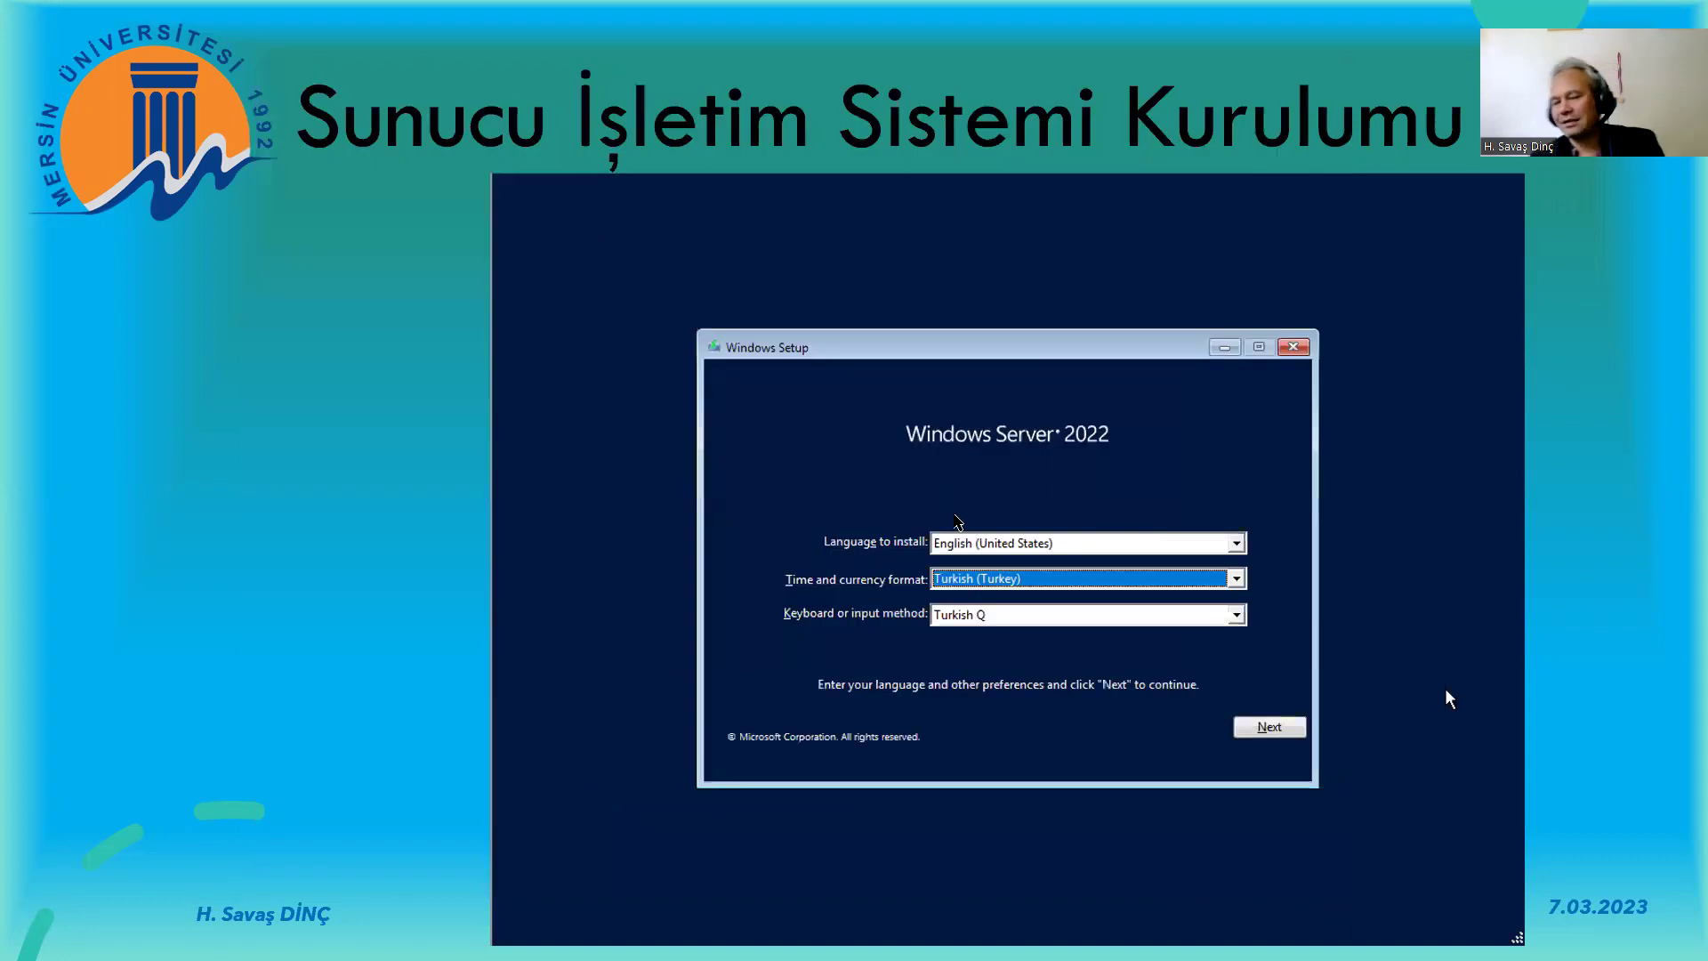
left_click(841, 513)
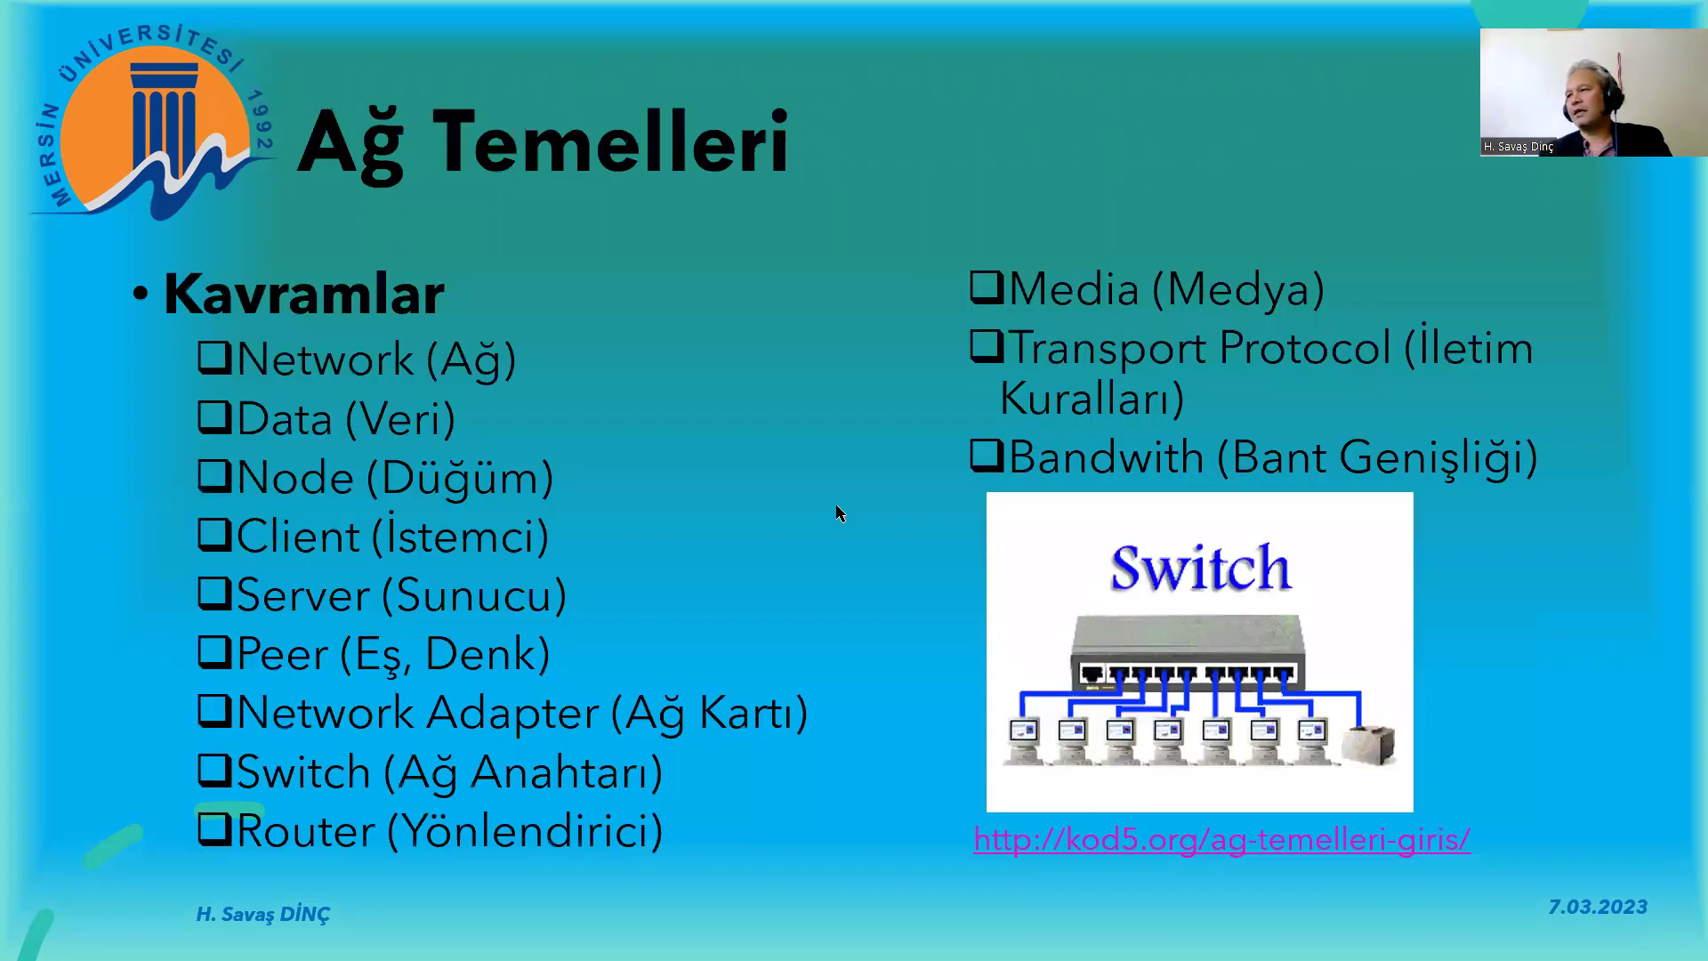